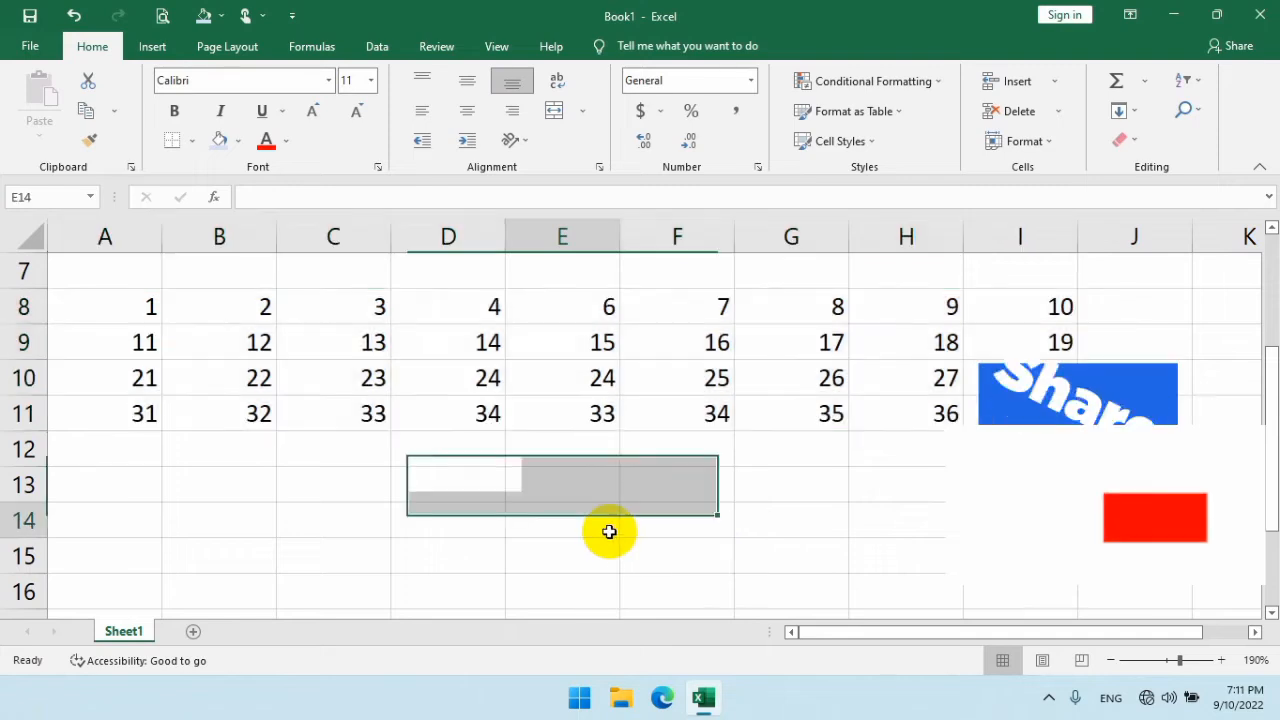
# Step: Enter the label MAX in cell B13, below the number table
pyautogui.click(425, 512)
pyautogui.click(250, 494)
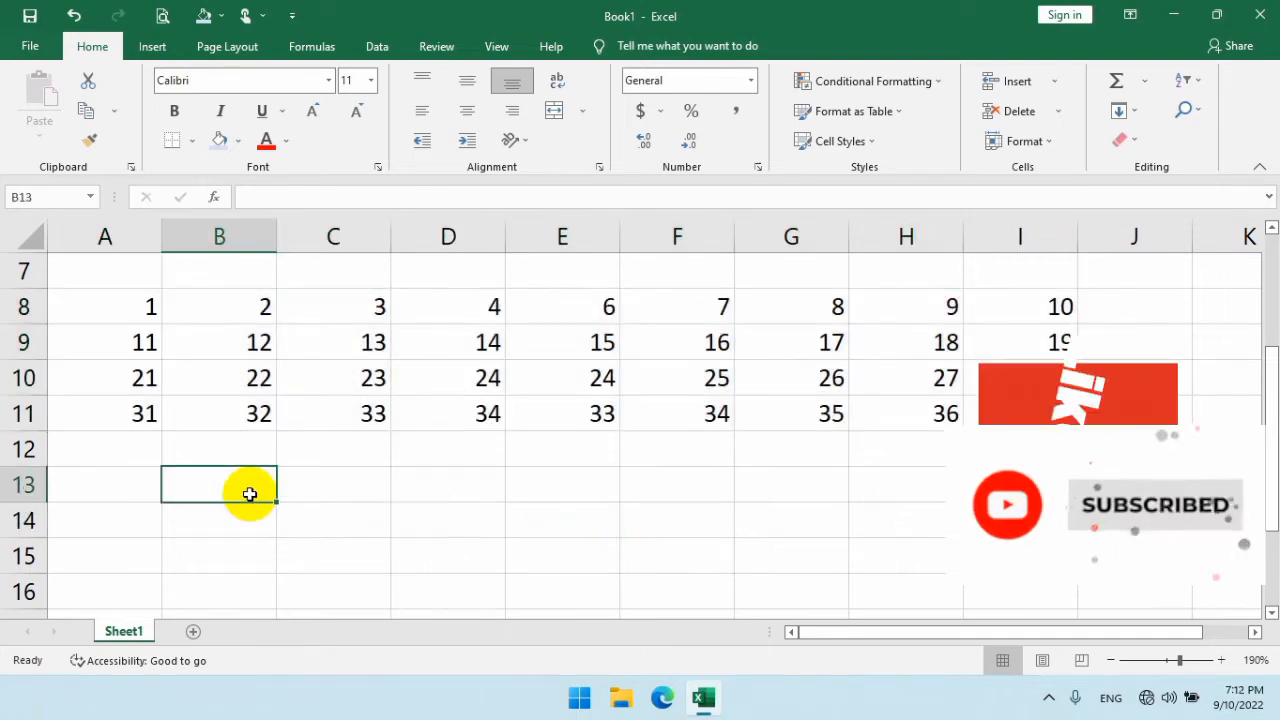
pyautogui.click(340, 489)
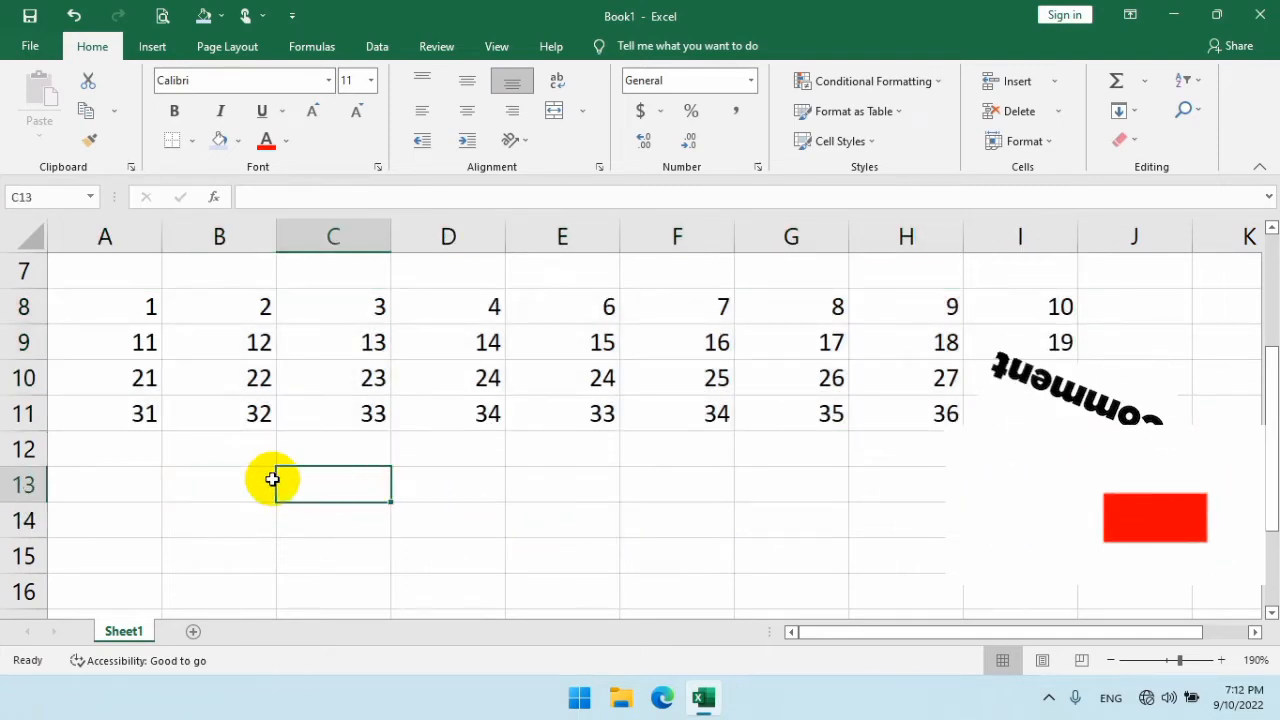
pyautogui.click(241, 485)
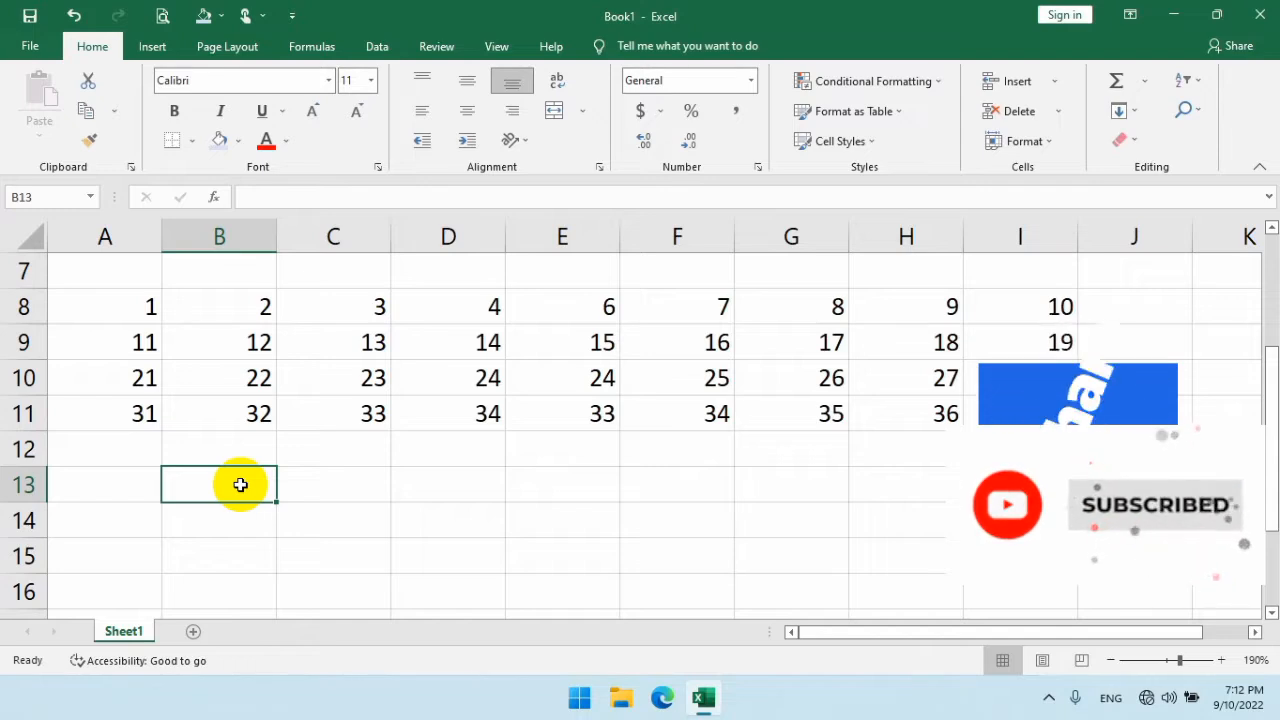
pyautogui.write('MAX')
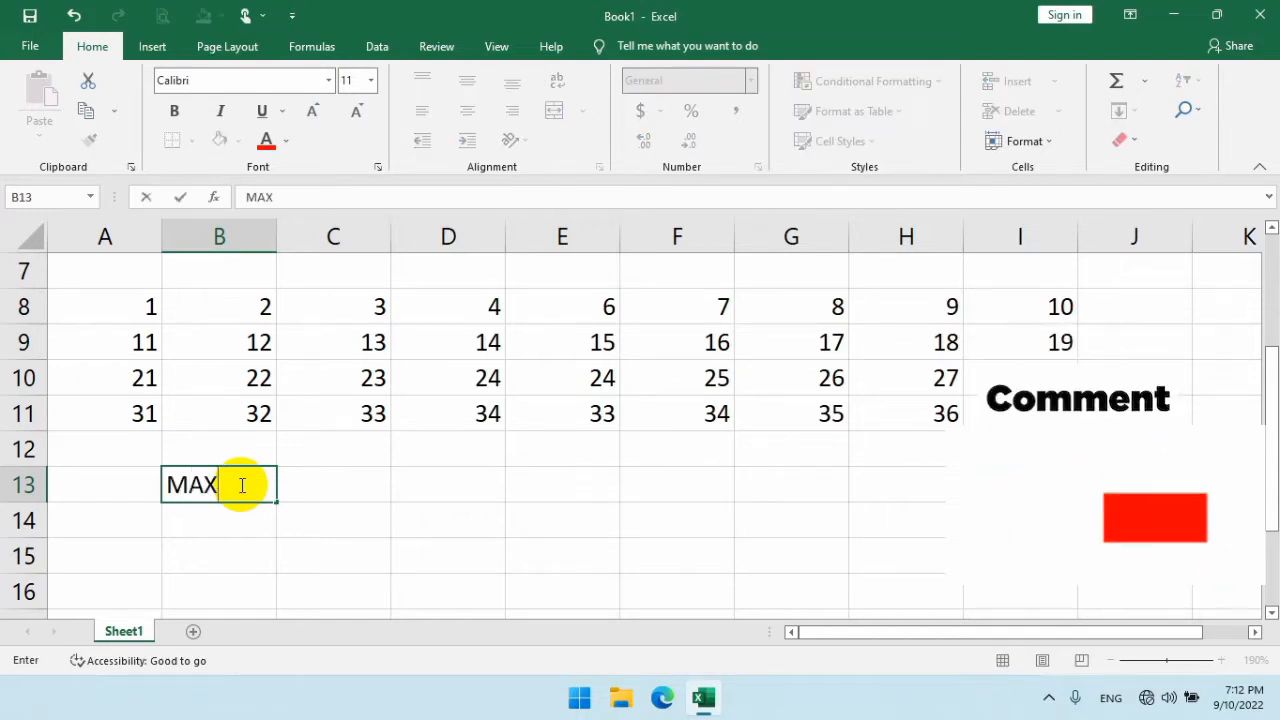
pyautogui.press('Tab')
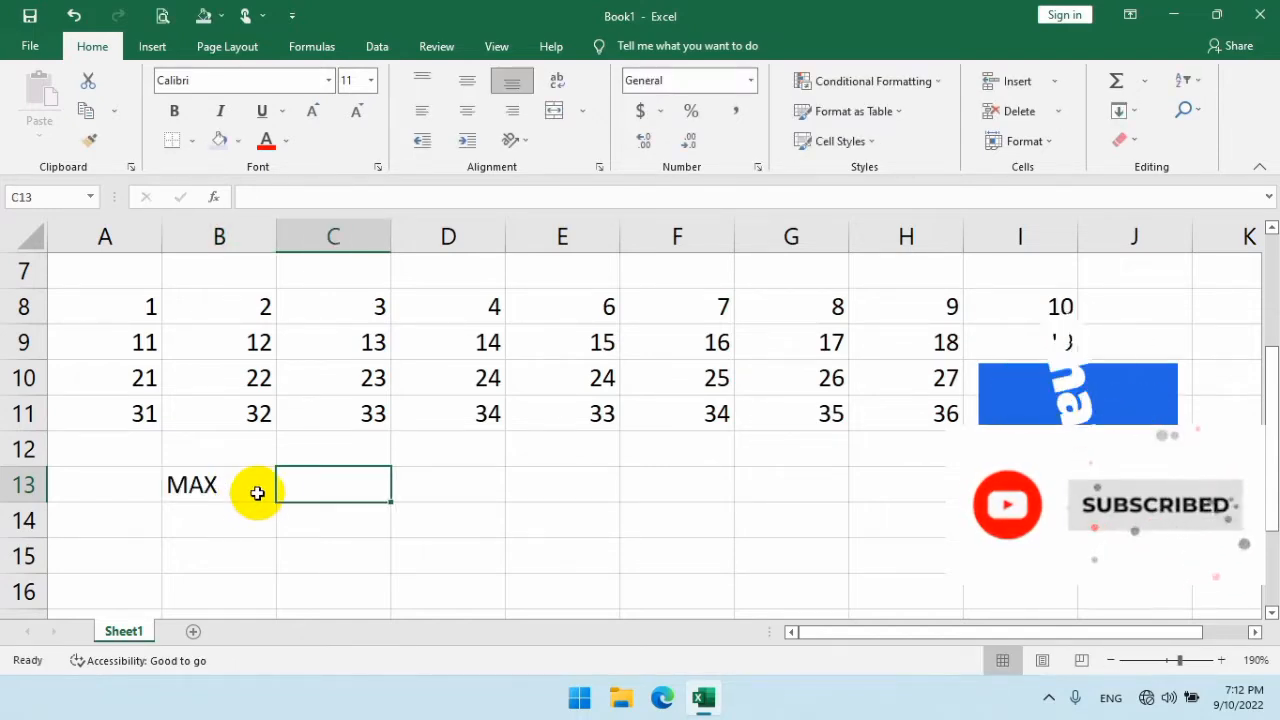
# Step: Enter the formula =MAX(A8:I11) in cell C13 to get the largest value of the number table
pyautogui.write('=MA')
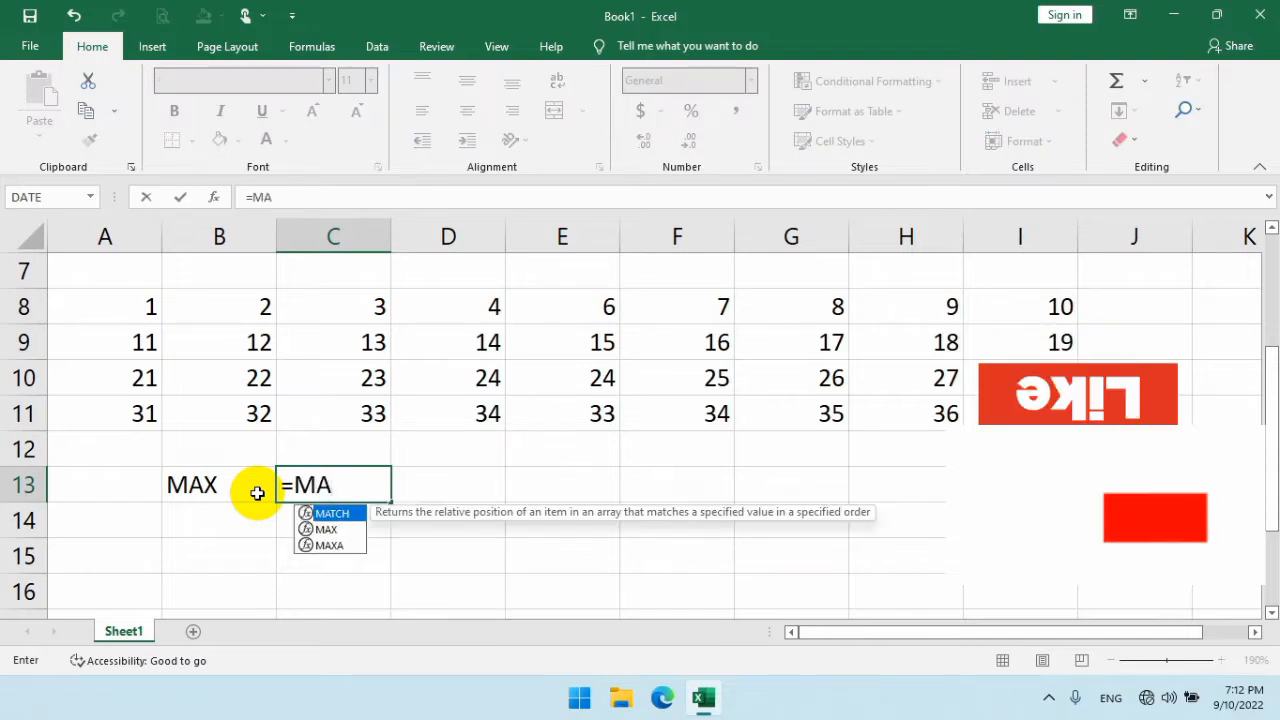
pyautogui.write('X(')
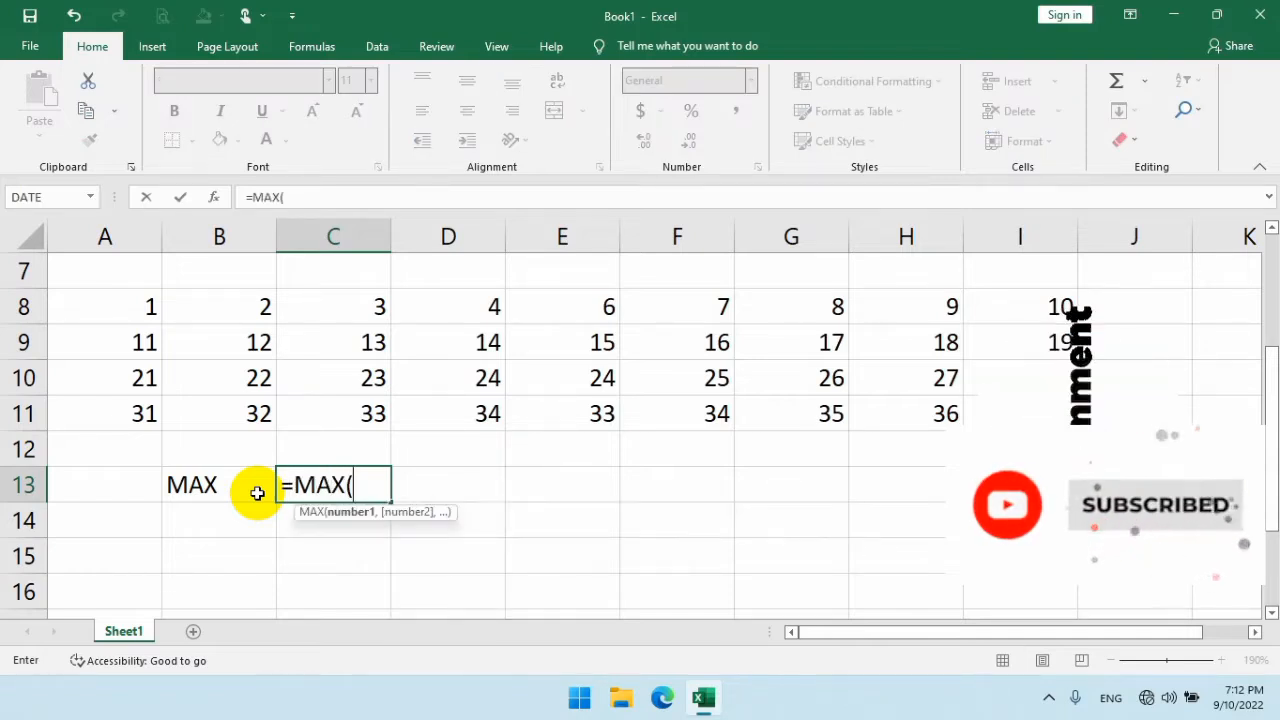
pyautogui.moveTo(154, 306); pyautogui.dragTo(1010, 413)
pyautogui.write(')')
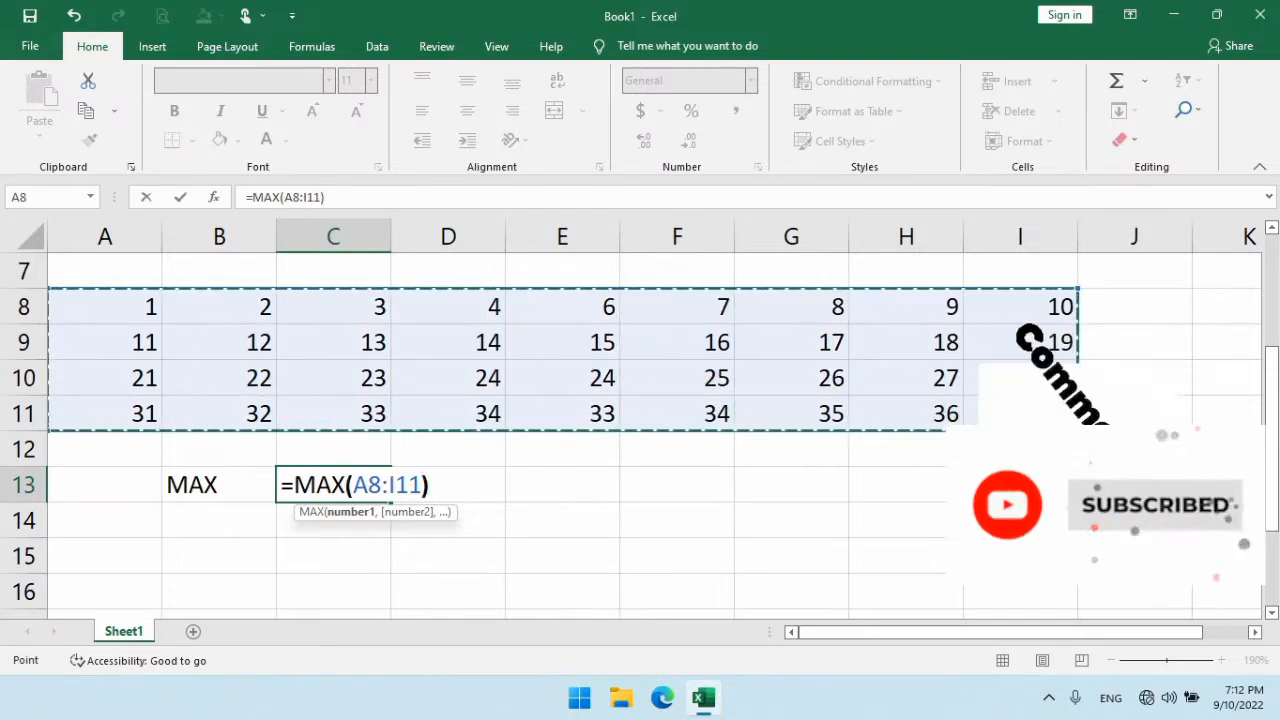
pyautogui.press('Return')
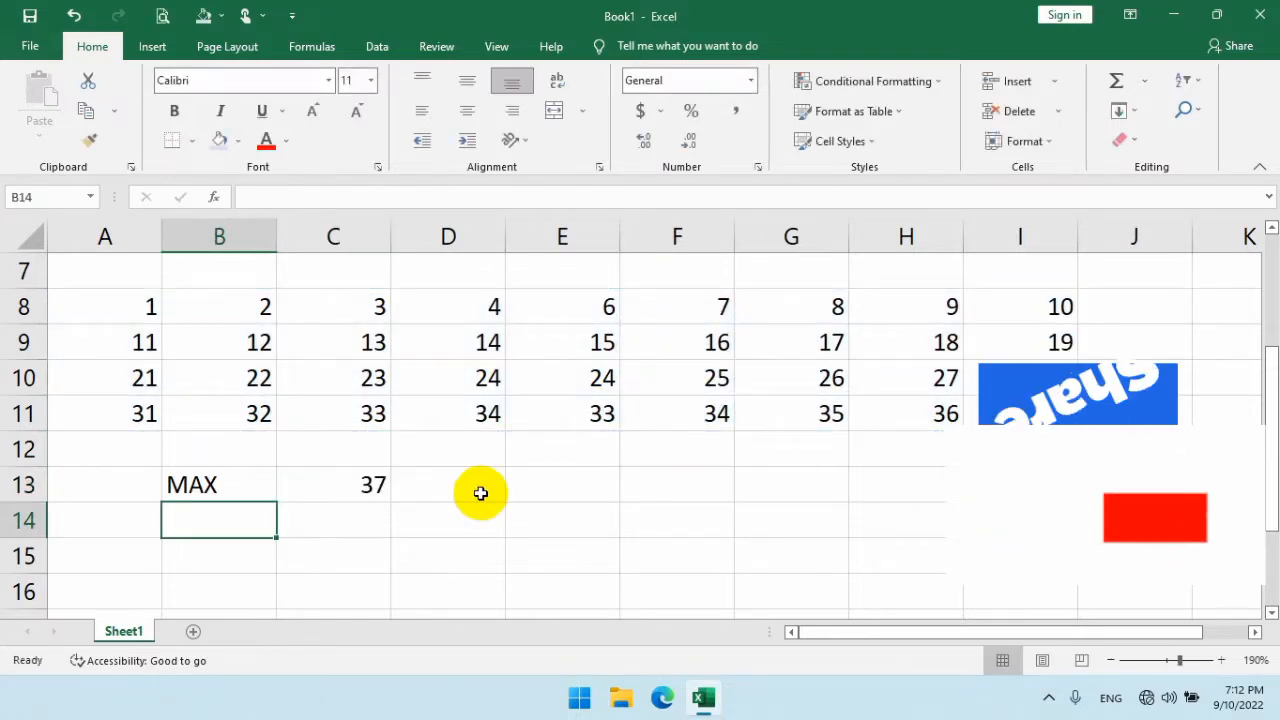
# Step: Apply the light blue fill color to cell I11 and to the MAX formula cell C13
pyautogui.click(351, 482)
pyautogui.click(1020, 413)
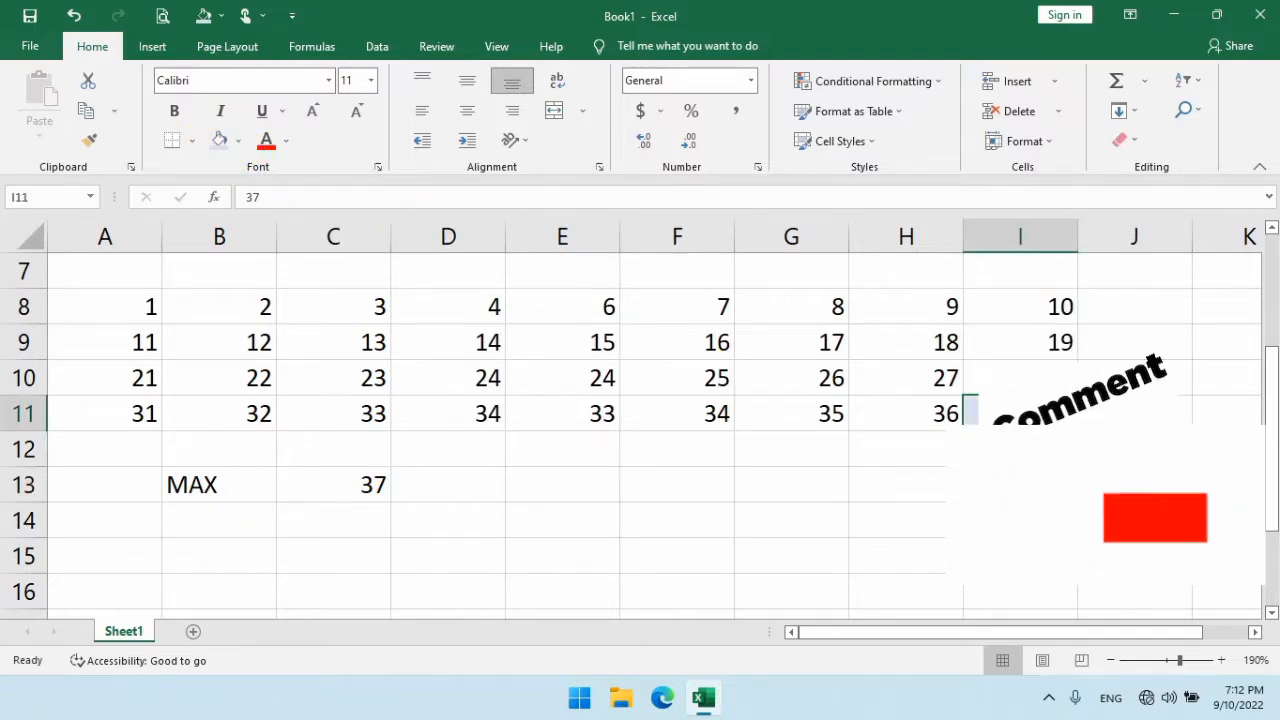
pyautogui.click(359, 482)
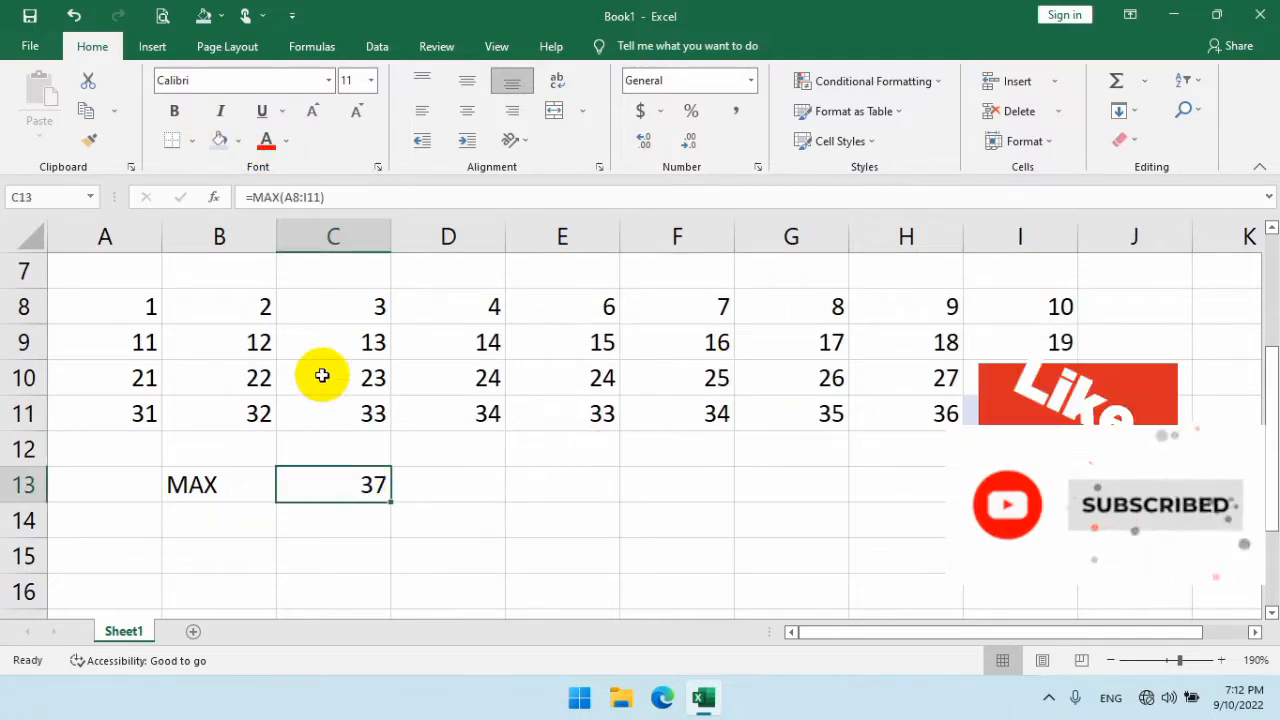
pyautogui.click(219, 140)
pyautogui.click(612, 512)
# Step: Set cell C9 to 50 to test the MAX formula and undo that change
pyautogui.click(482, 370)
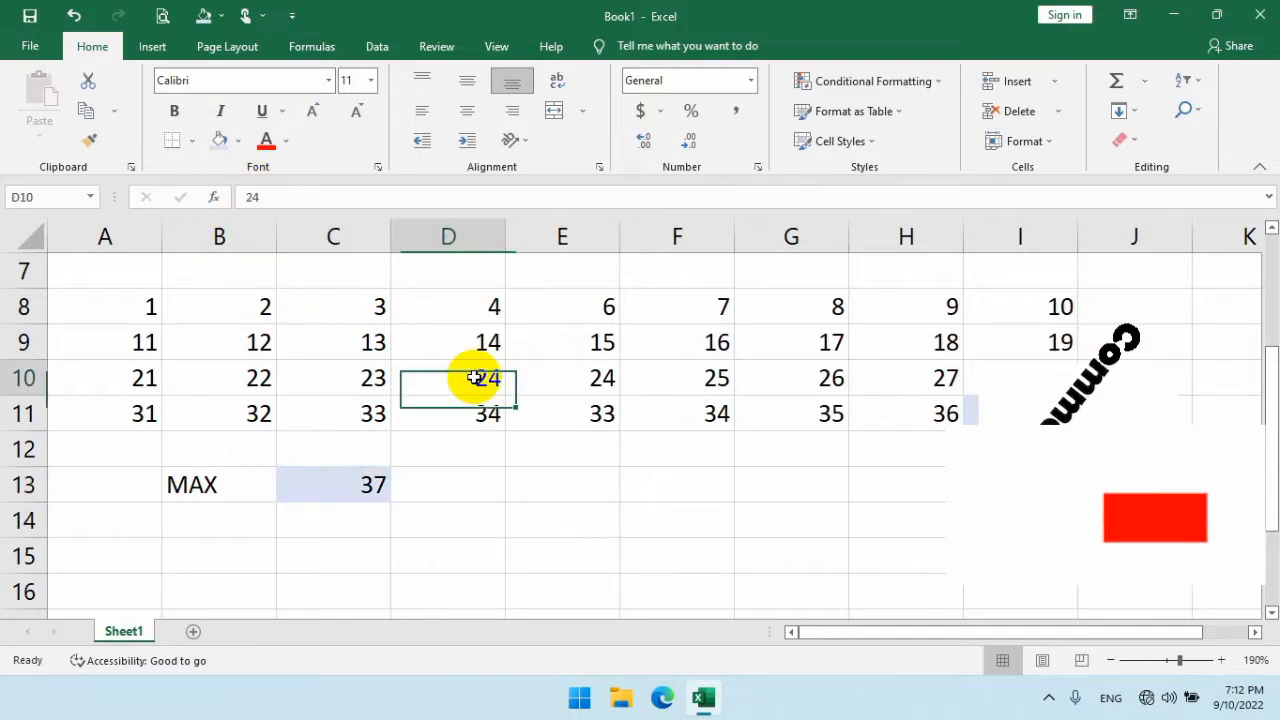
pyautogui.click(337, 345)
pyautogui.write('5')
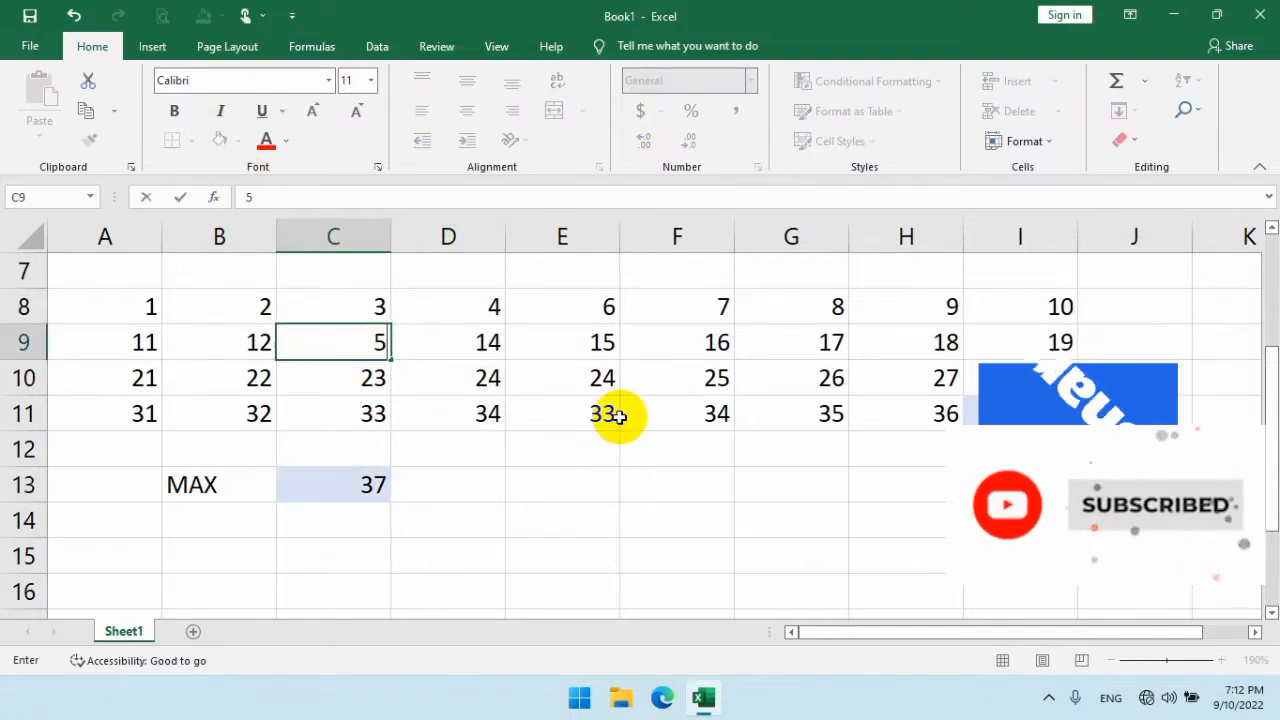
pyautogui.write('0')
pyautogui.press('Return')
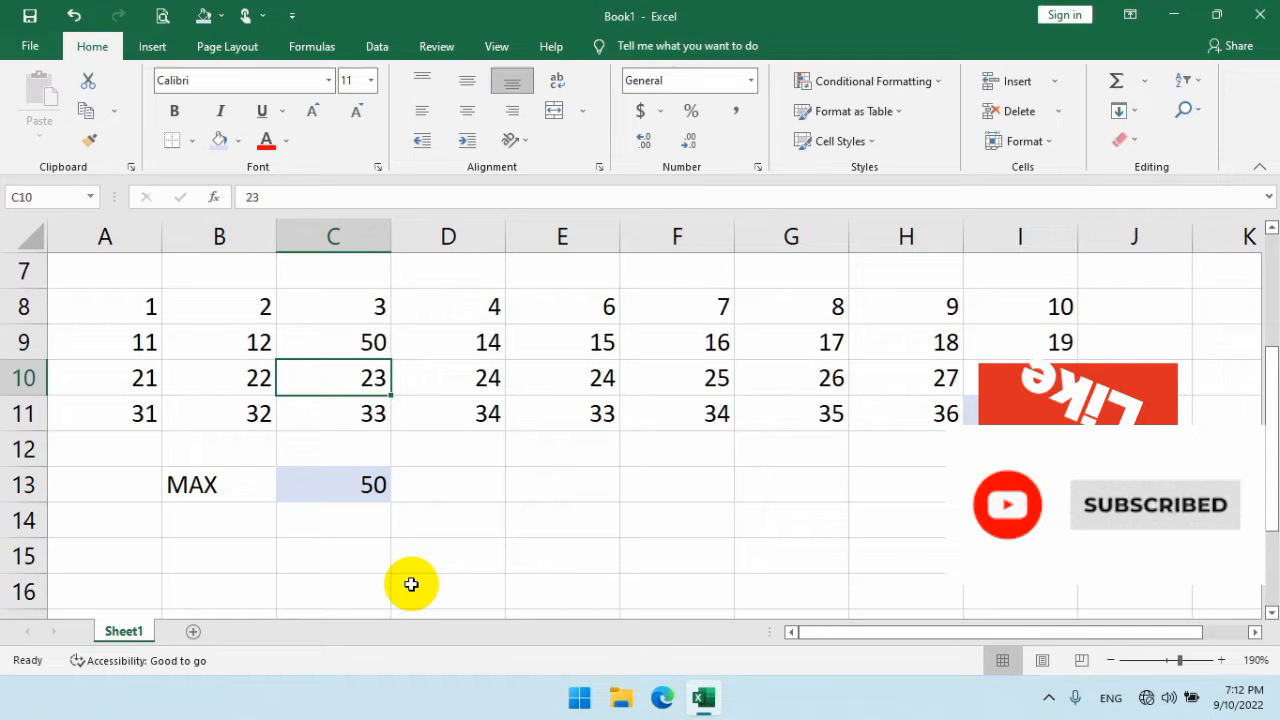
pyautogui.click(366, 486)
pyautogui.hotkey('ctrl', 'z')
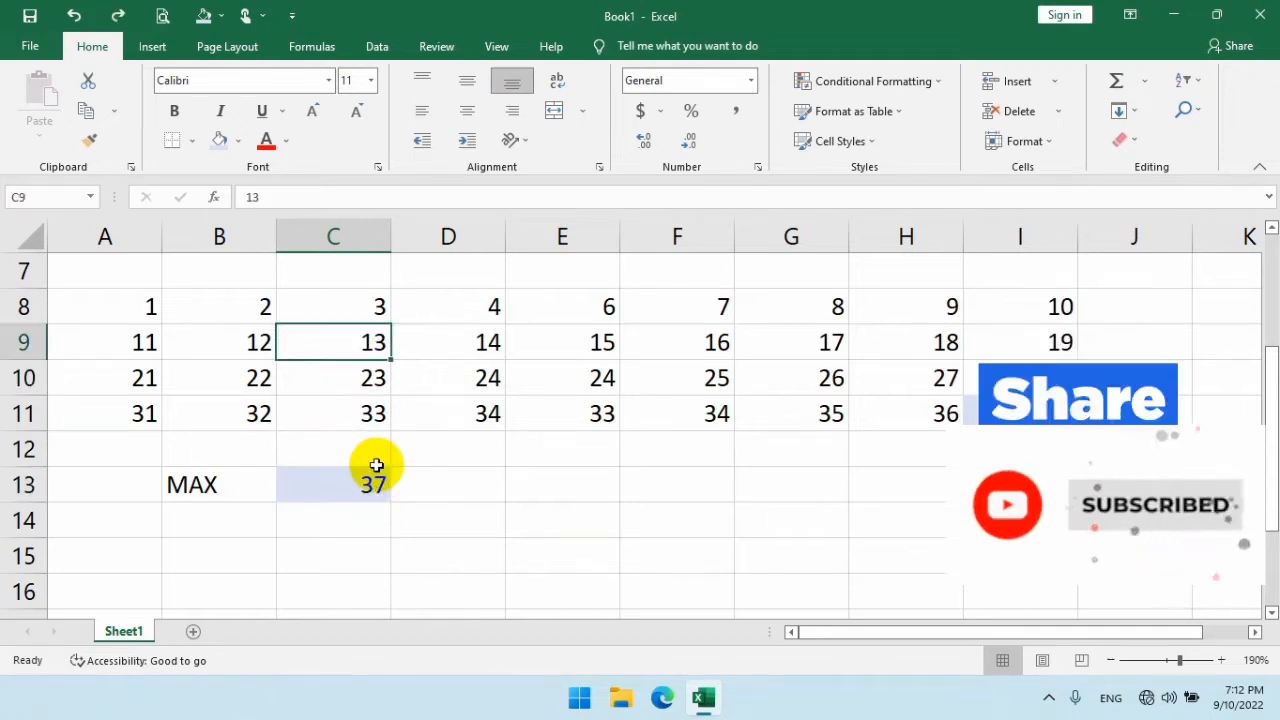
# Step: Enter the label MINIMUM in cell E13, in the same row as the MAX label
pyautogui.click(428, 466)
pyautogui.click(524, 488)
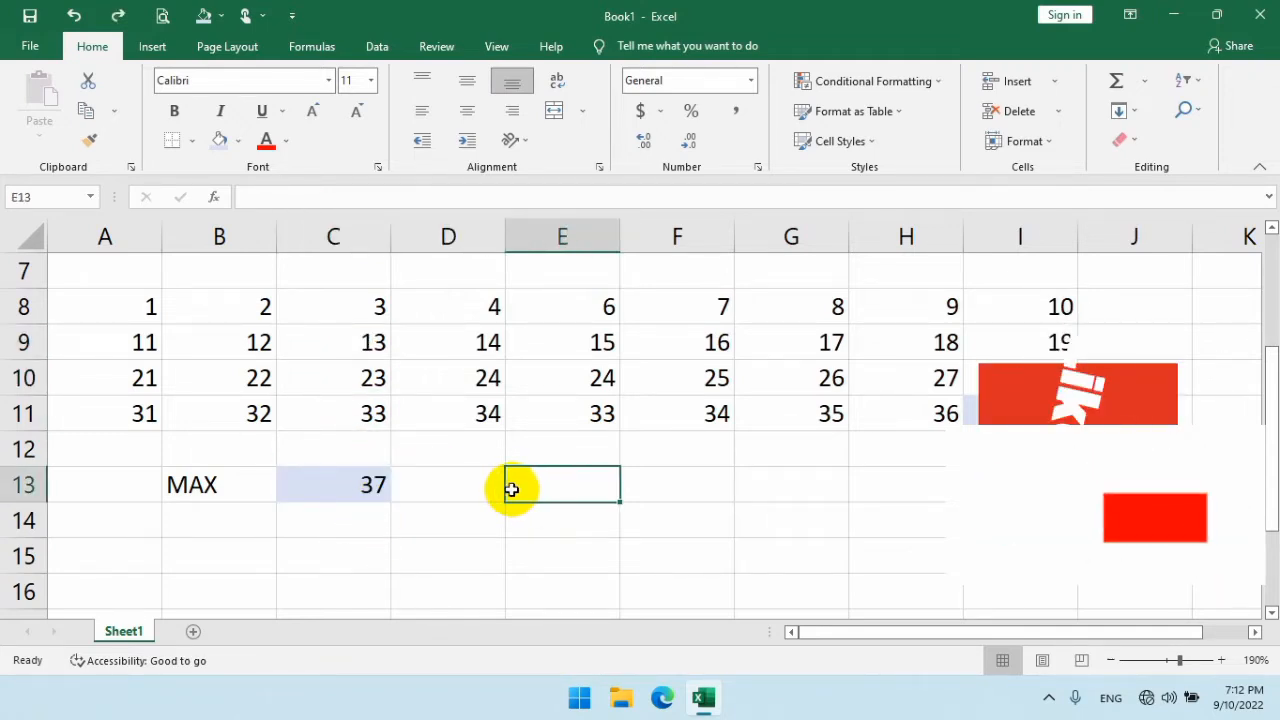
pyautogui.write('MINIMUM')
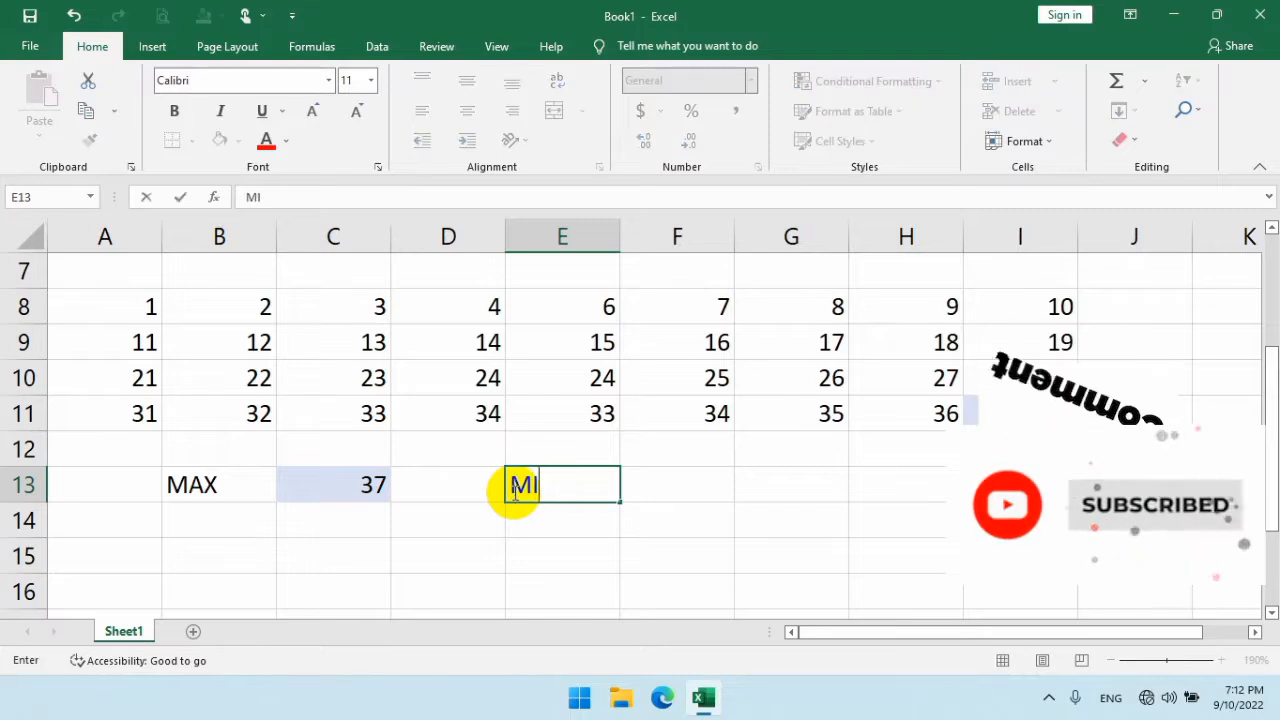
pyautogui.press('Tab')
# Step: Enter the formula =MIN(A8:I11) in cell G13 and compare its result with the value in A8
pyautogui.press('Tab')
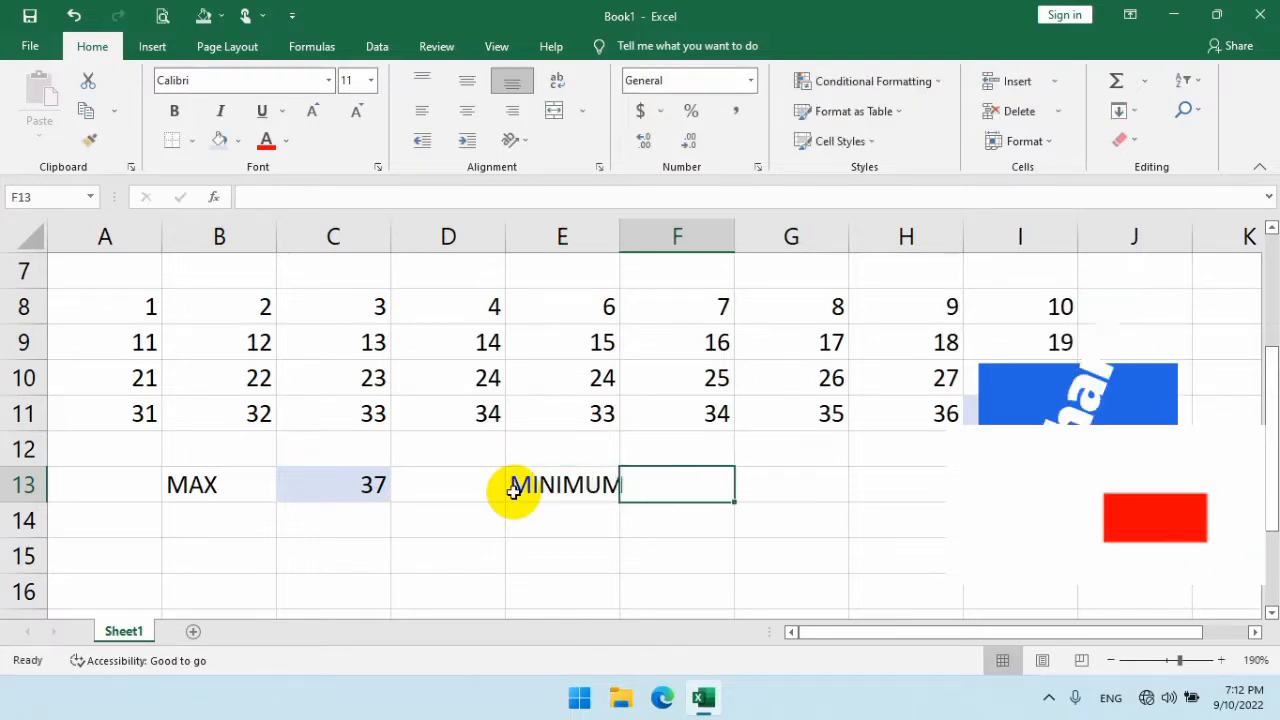
pyautogui.write('=')
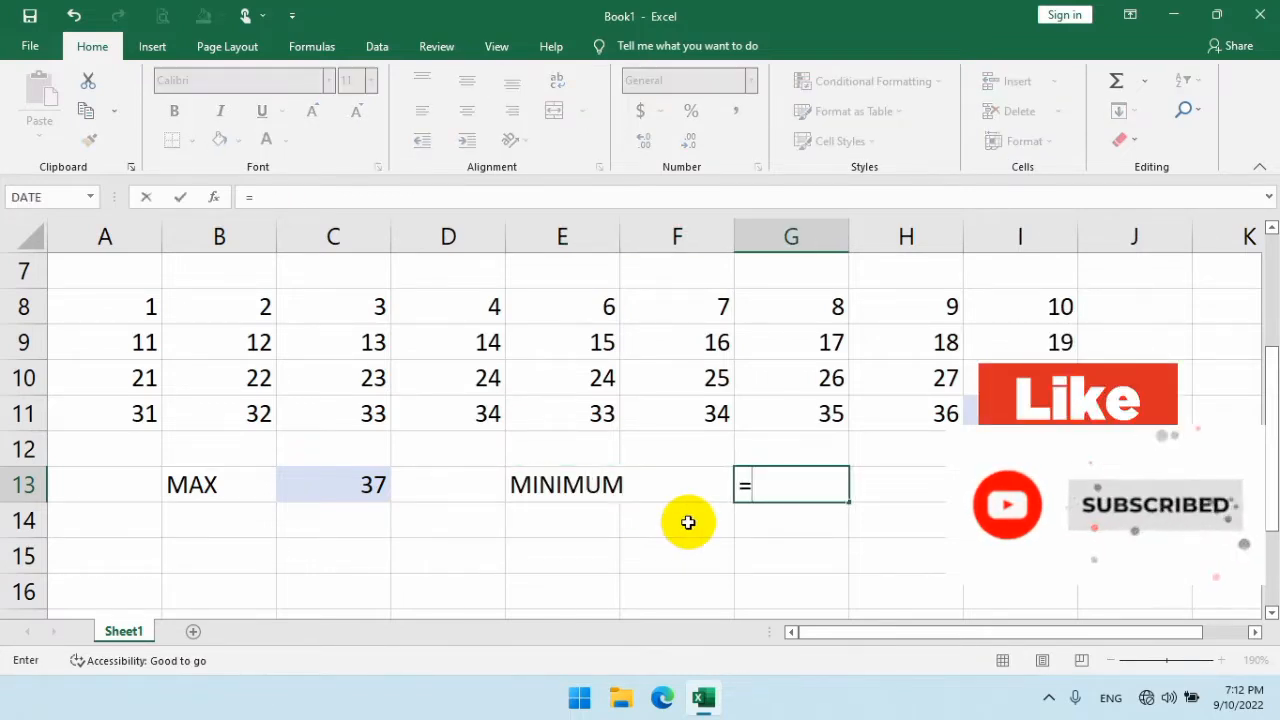
pyautogui.write('MIN')
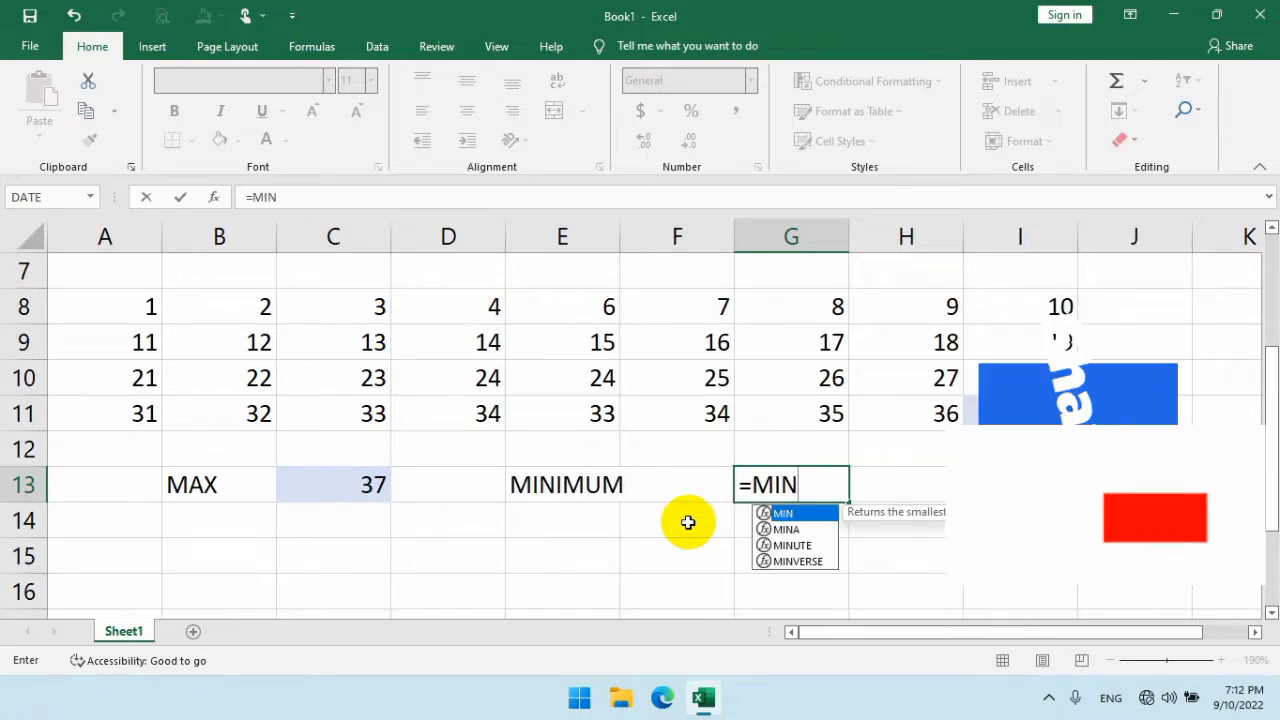
pyautogui.write('(')
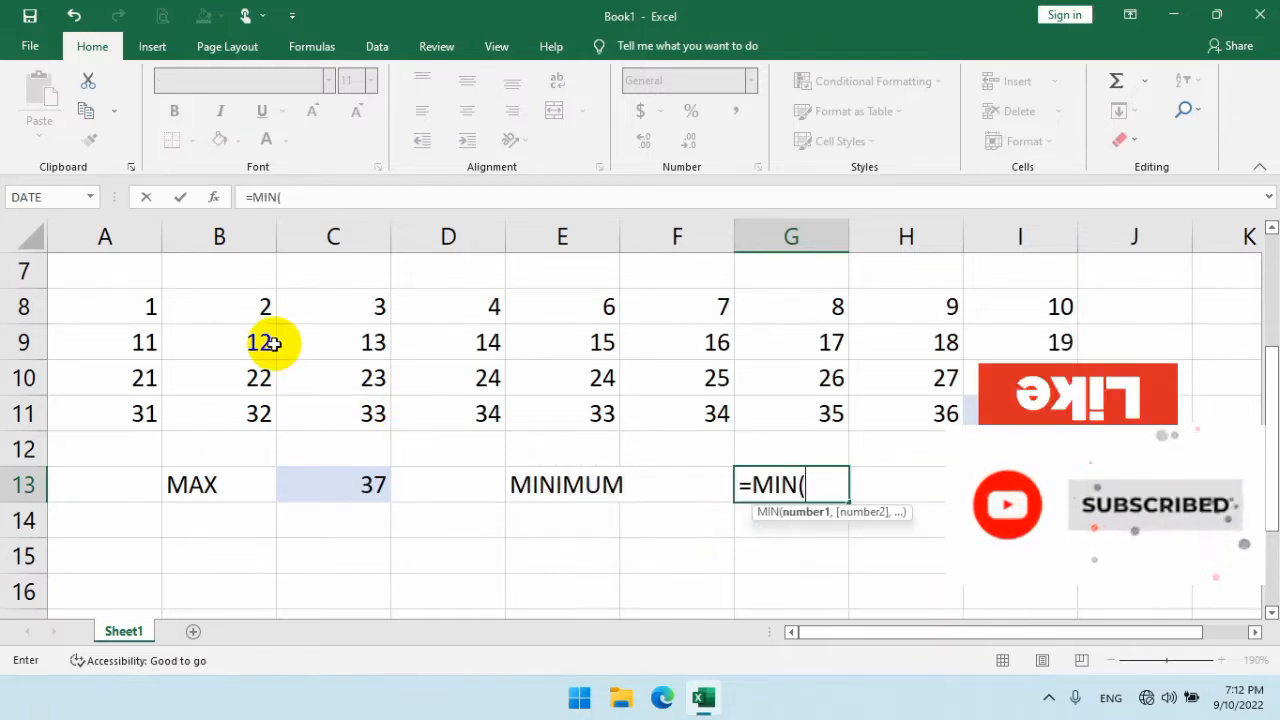
pyautogui.moveTo(157, 300); pyautogui.dragTo(1040, 415)
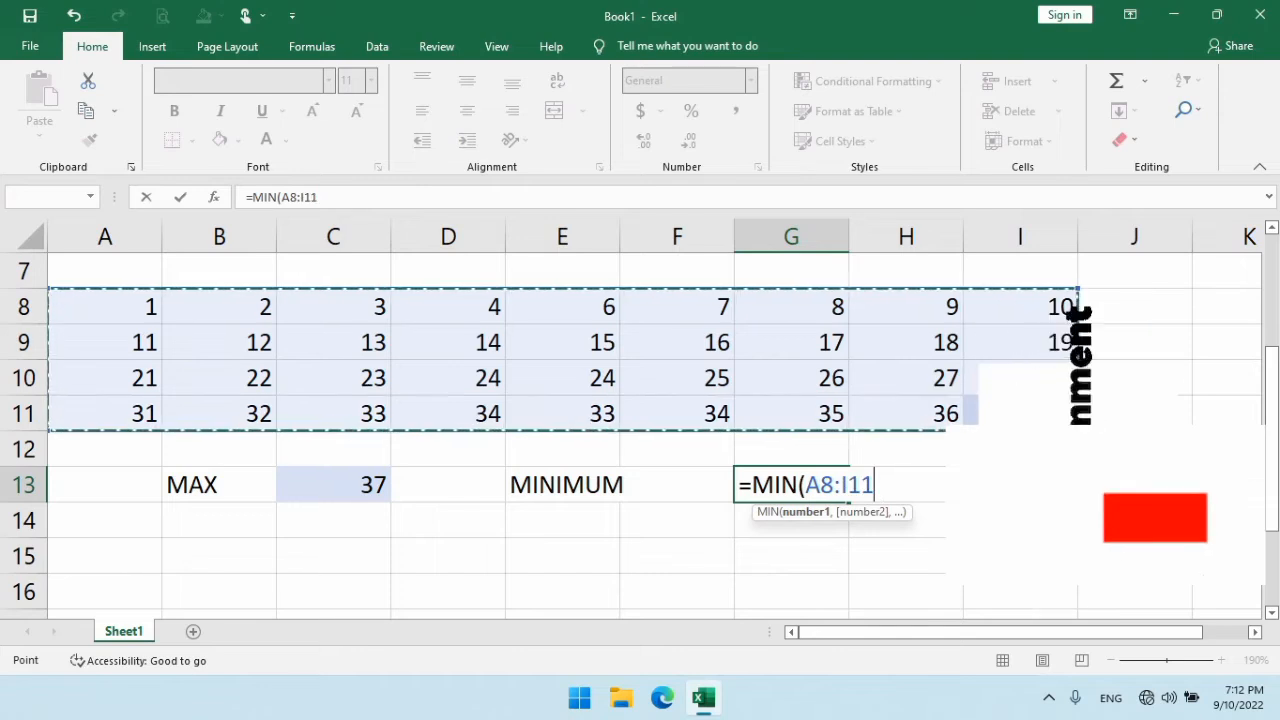
pyautogui.write(')')
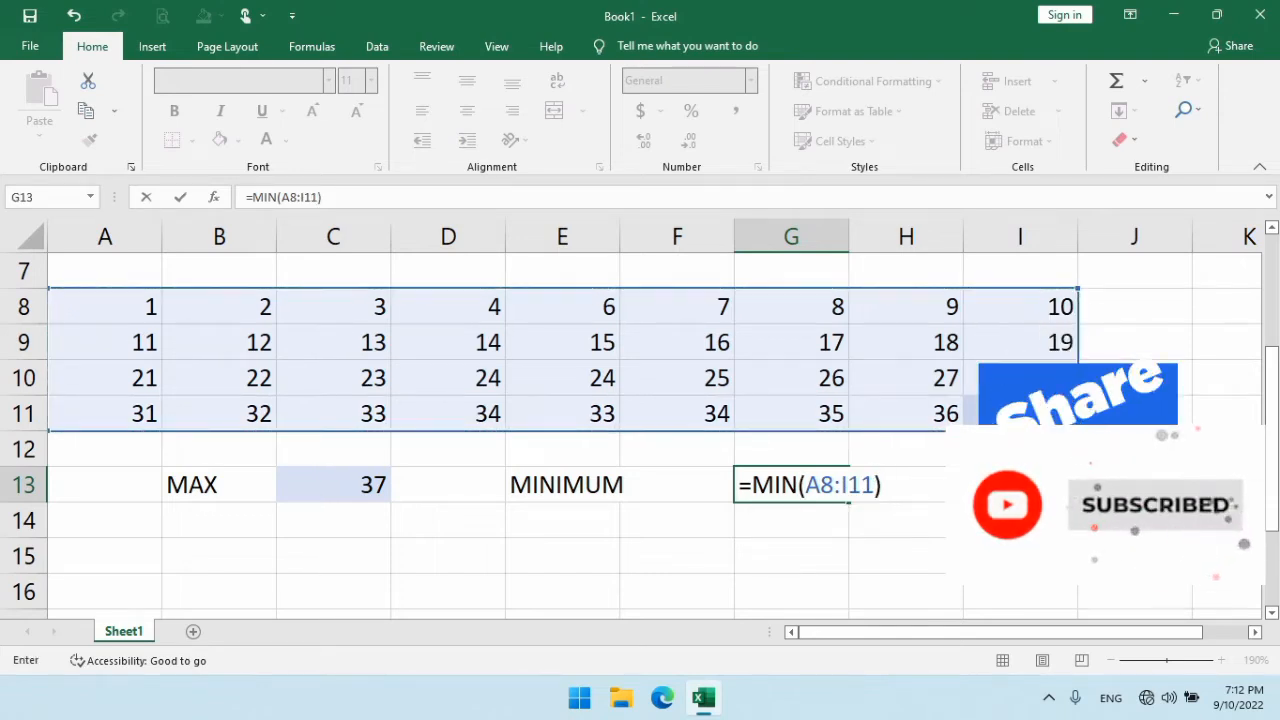
pyautogui.press('Return')
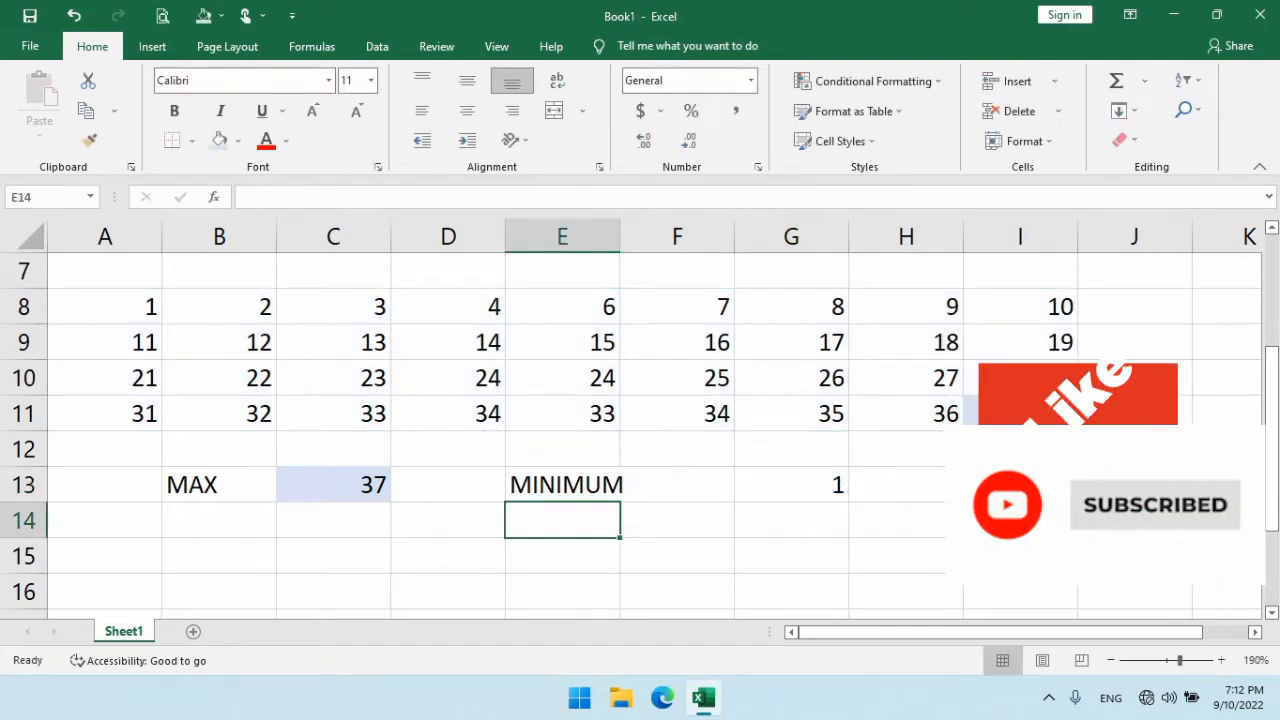
pyautogui.click(829, 483)
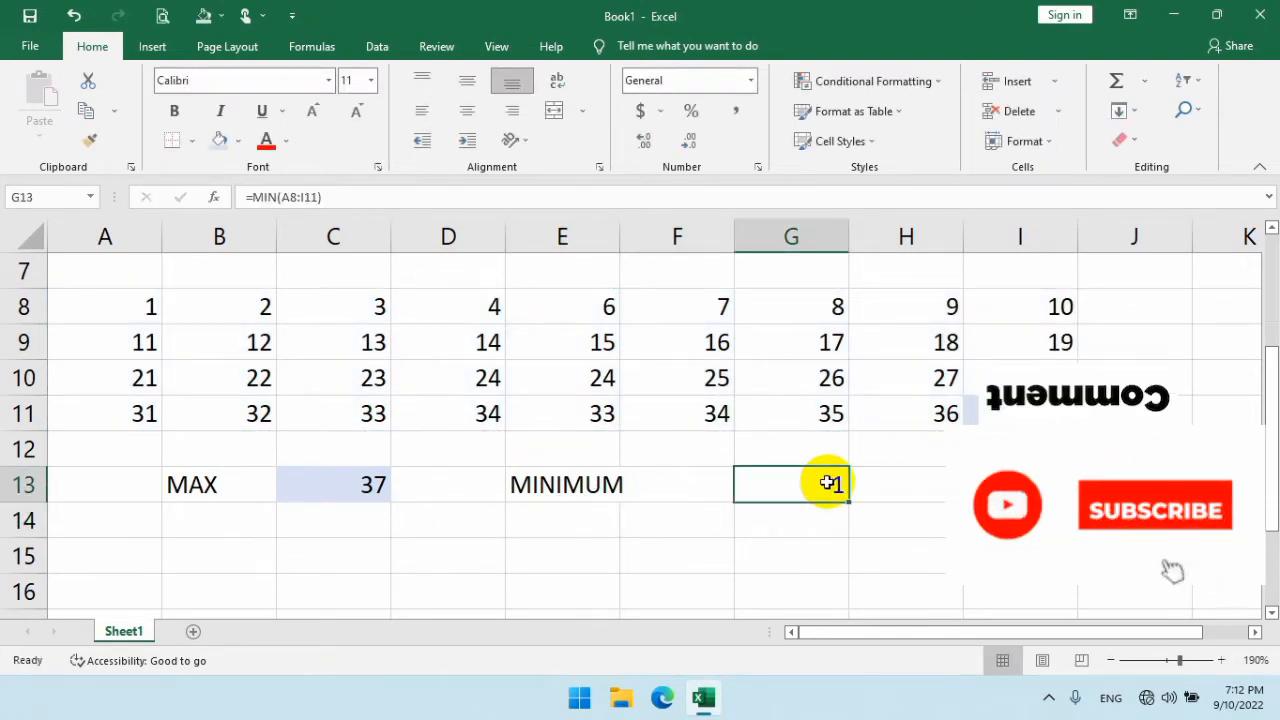
pyautogui.click(155, 305)
pyautogui.click(804, 486)
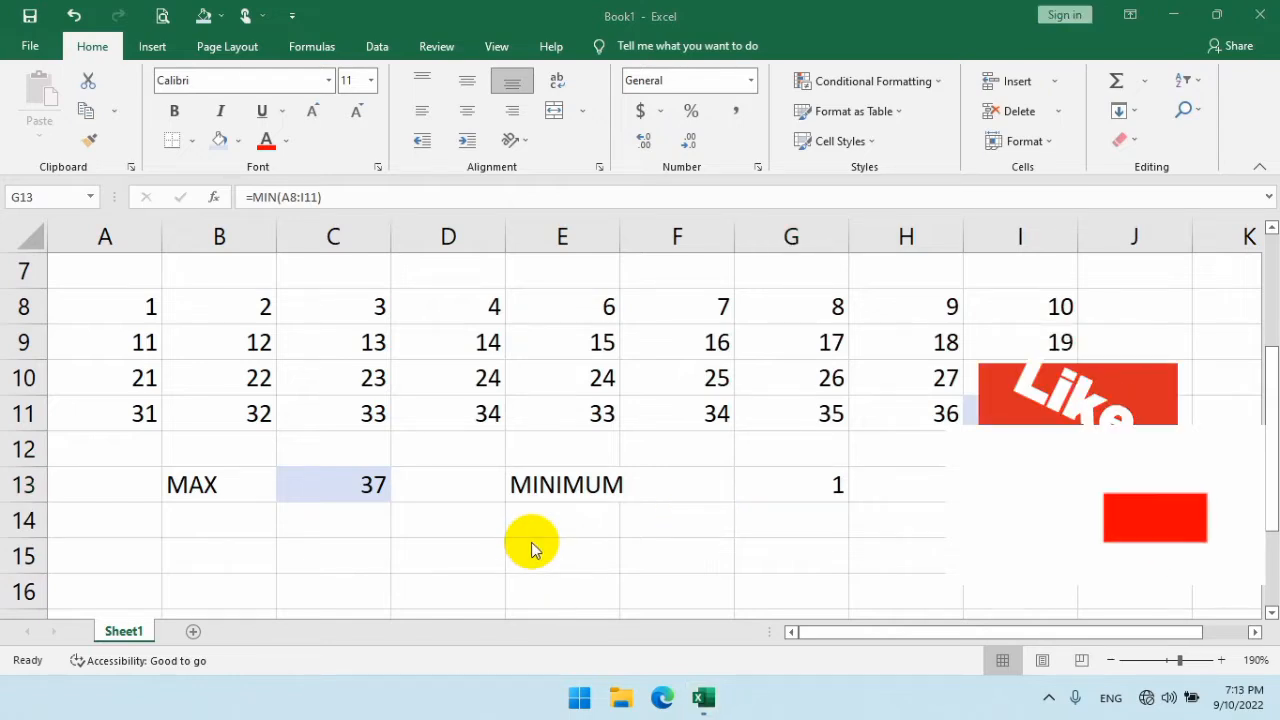
# Step: Enter the label ABS in cell A15 and the negative sample value -60 in B15
pyautogui.scroll(-5, 350, 535)
pyautogui.scroll(2, 290, 515)
pyautogui.scroll(2, 250, 495)
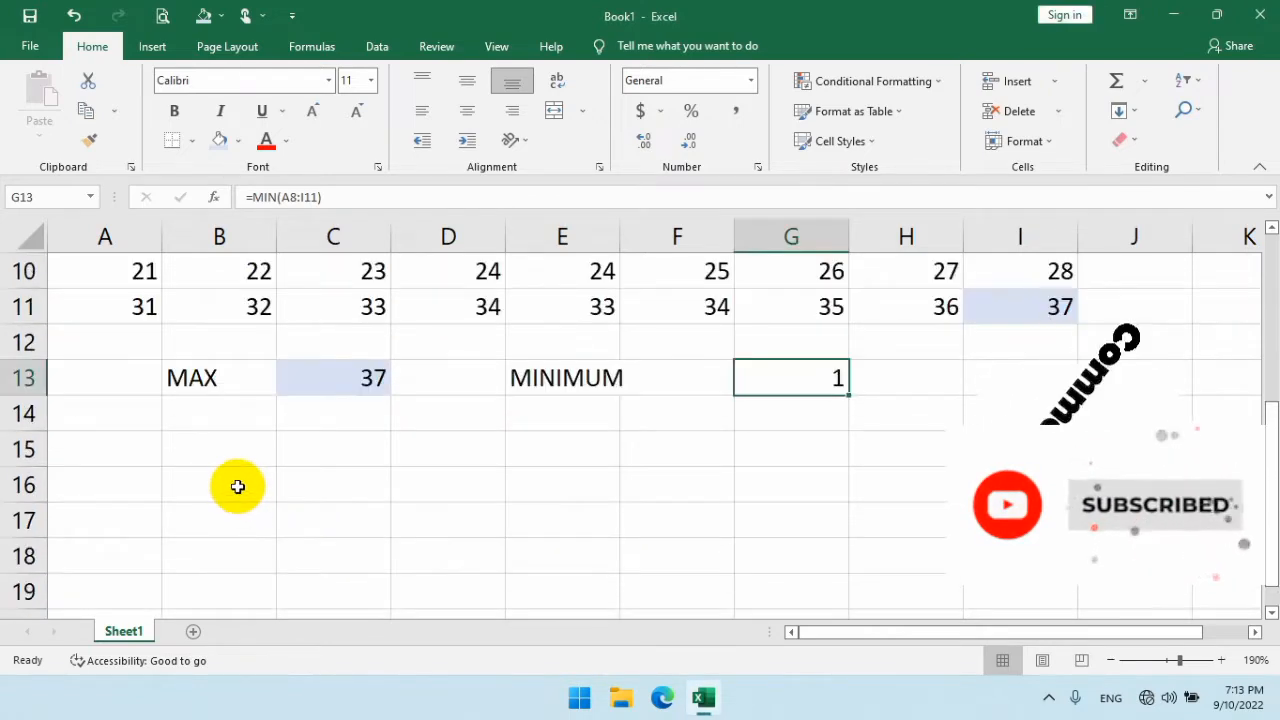
pyautogui.click(157, 449)
pyautogui.scroll(-1, 157, 470)
pyautogui.write('ABS')
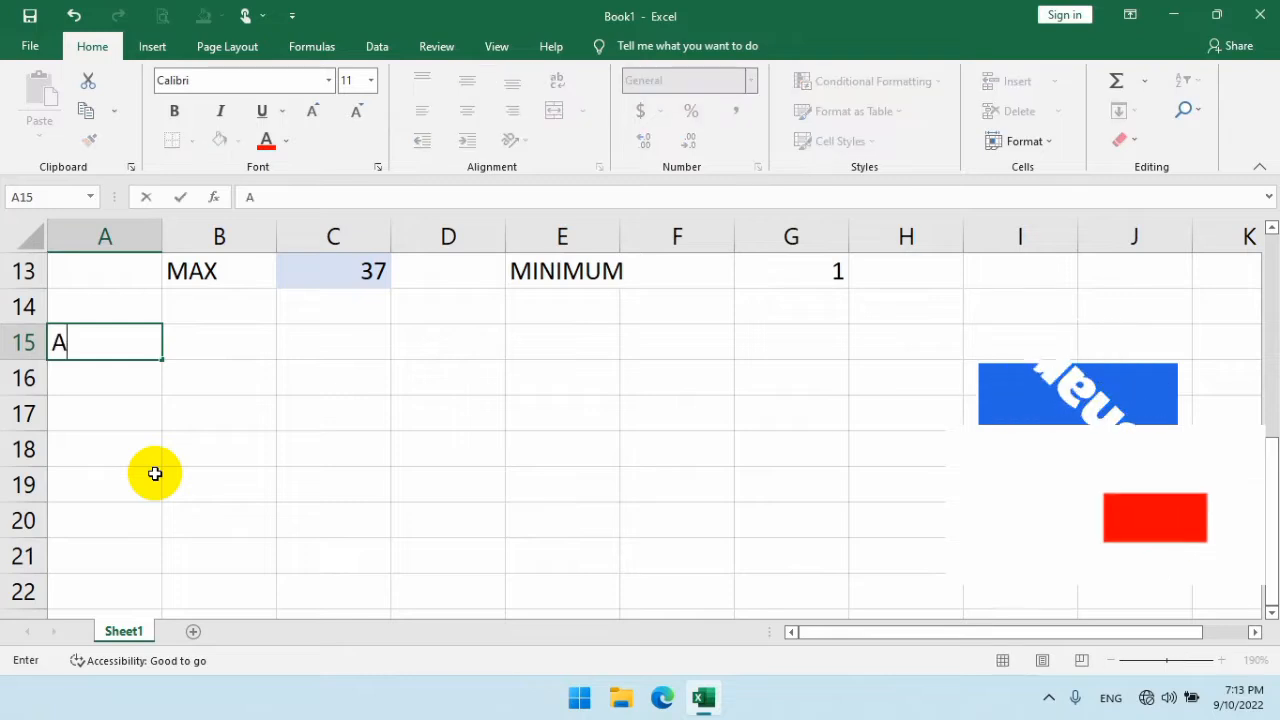
pyautogui.press('Tab')
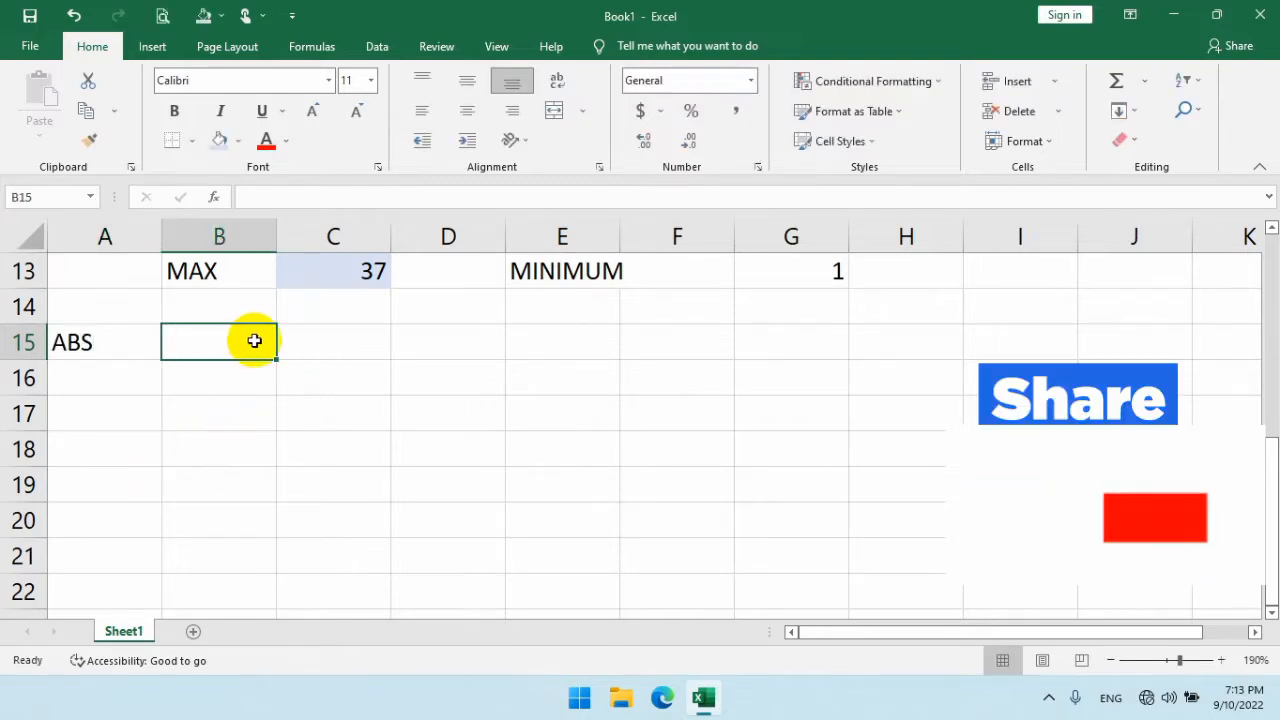
pyautogui.write('-')
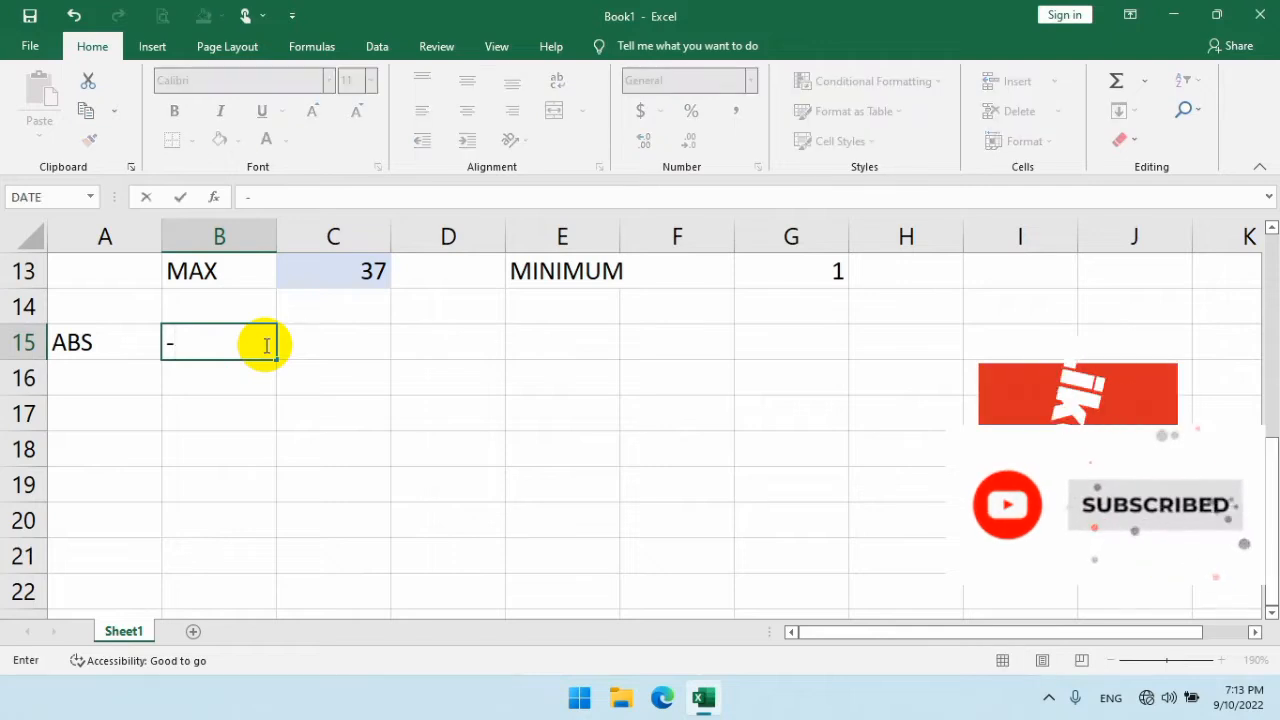
pyautogui.write('60+')
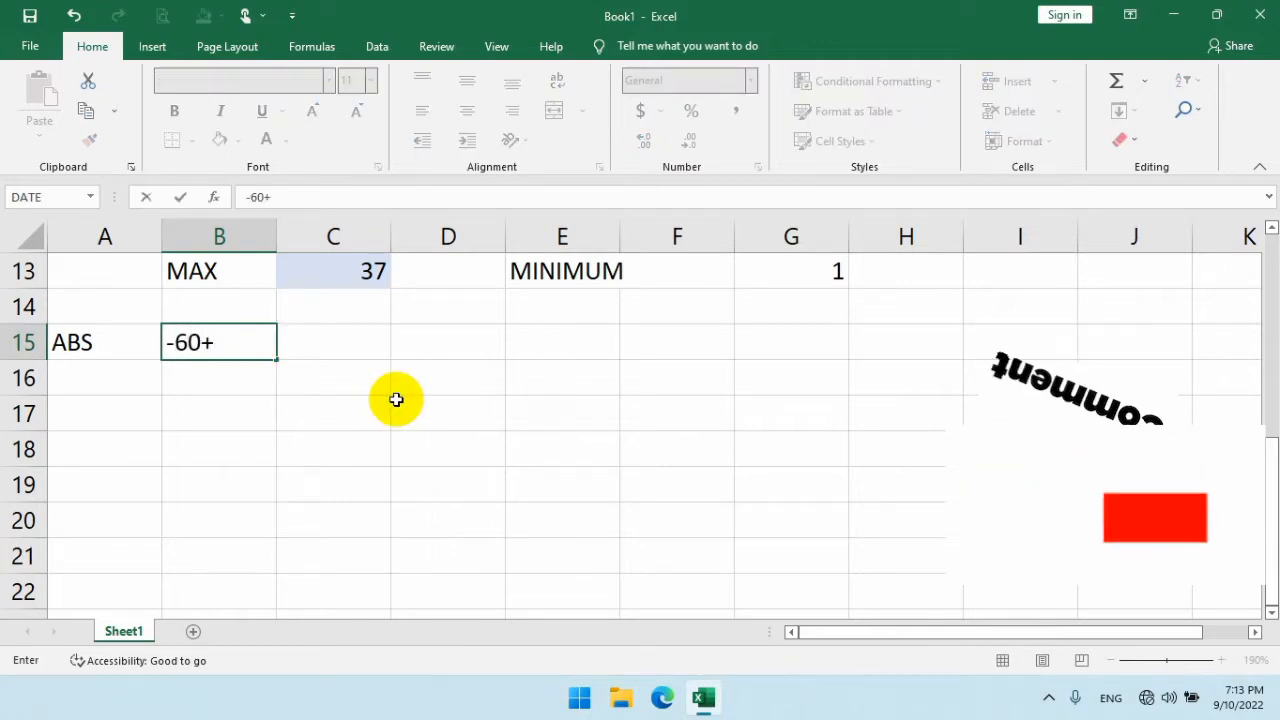
pyautogui.press('Return')
pyautogui.write('-50')
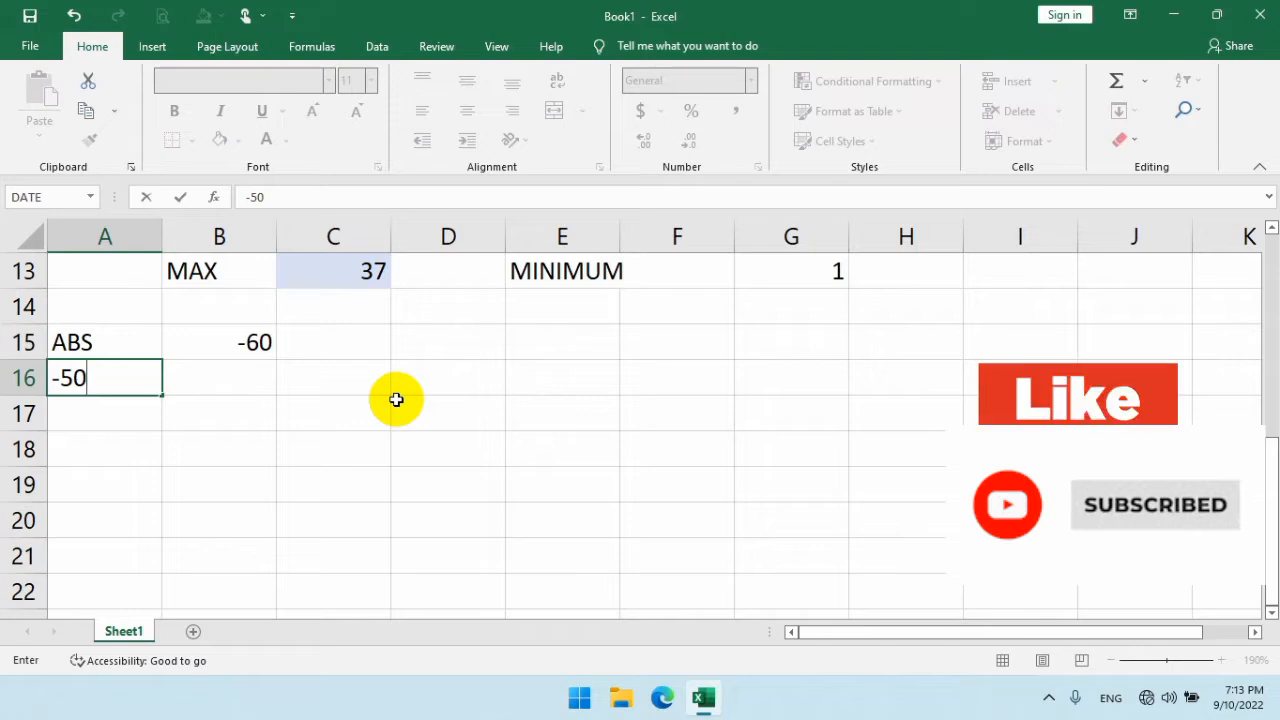
pyautogui.hotkey('ctrl', 'Return')
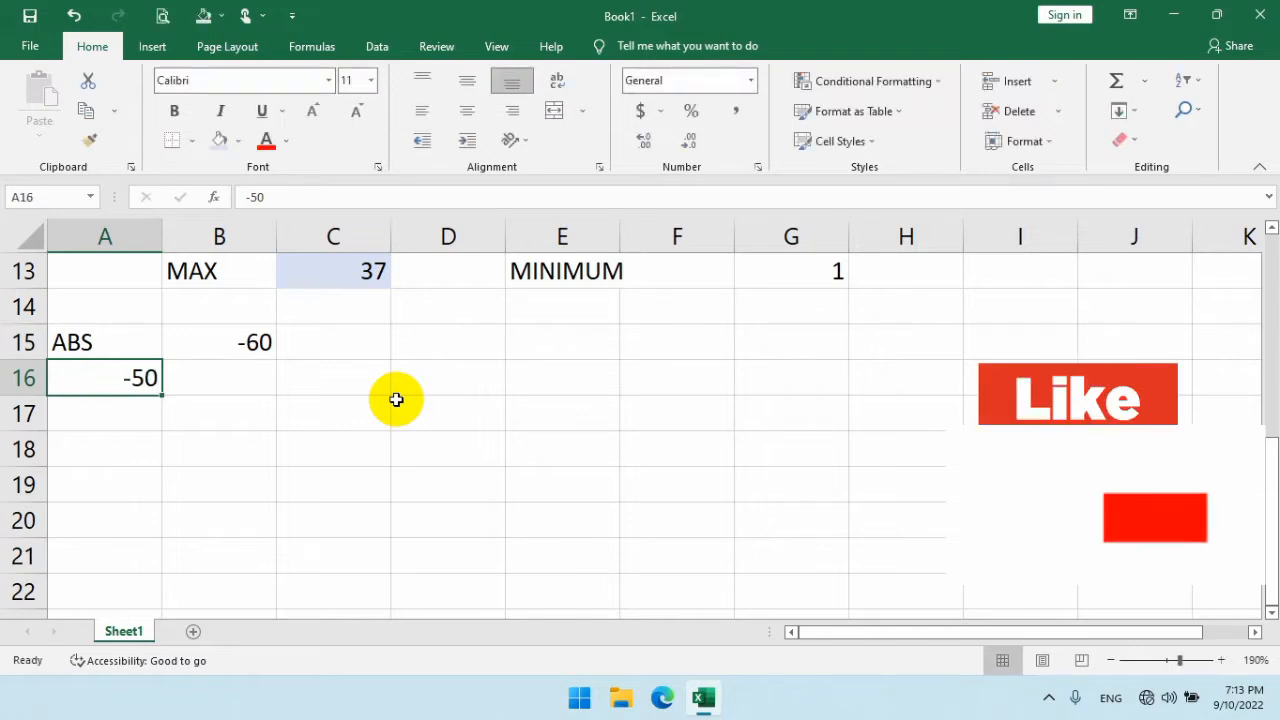
pyautogui.press('Delete')
# Step: Enter the negative sample value -50 in cell B16, below the -60
pyautogui.press('Right')
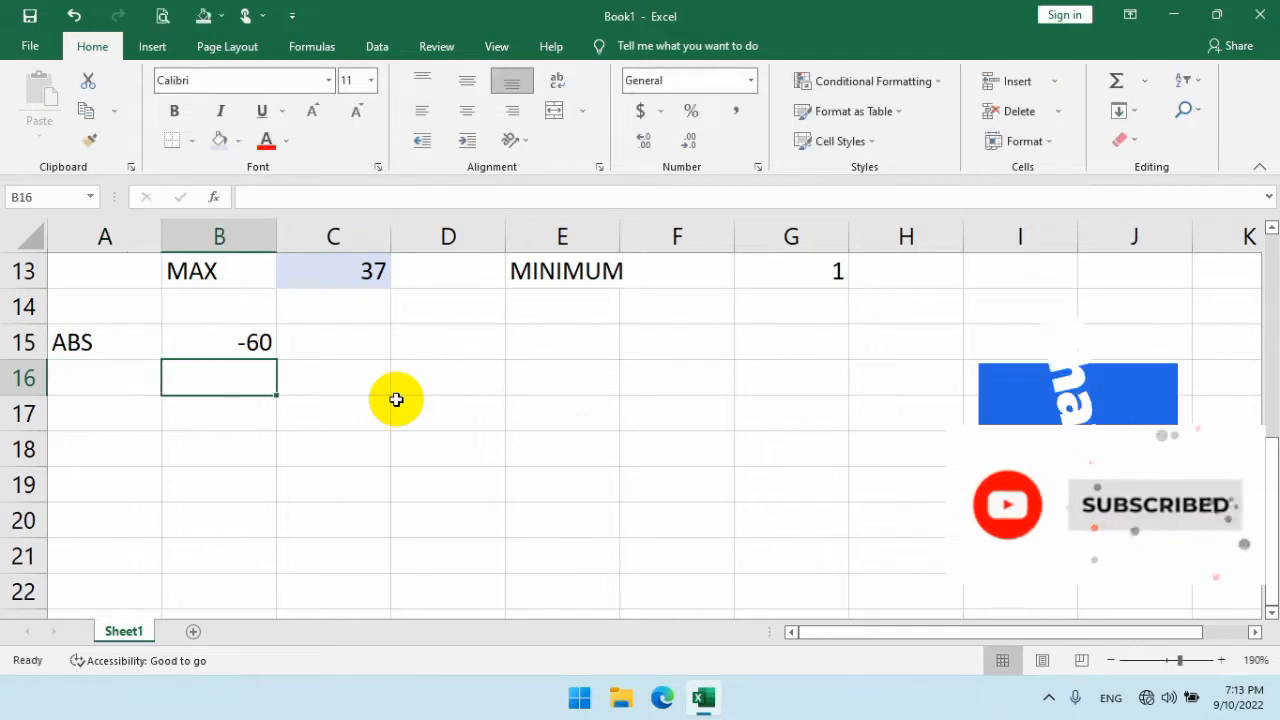
pyautogui.write('-50')
pyautogui.press('Return')
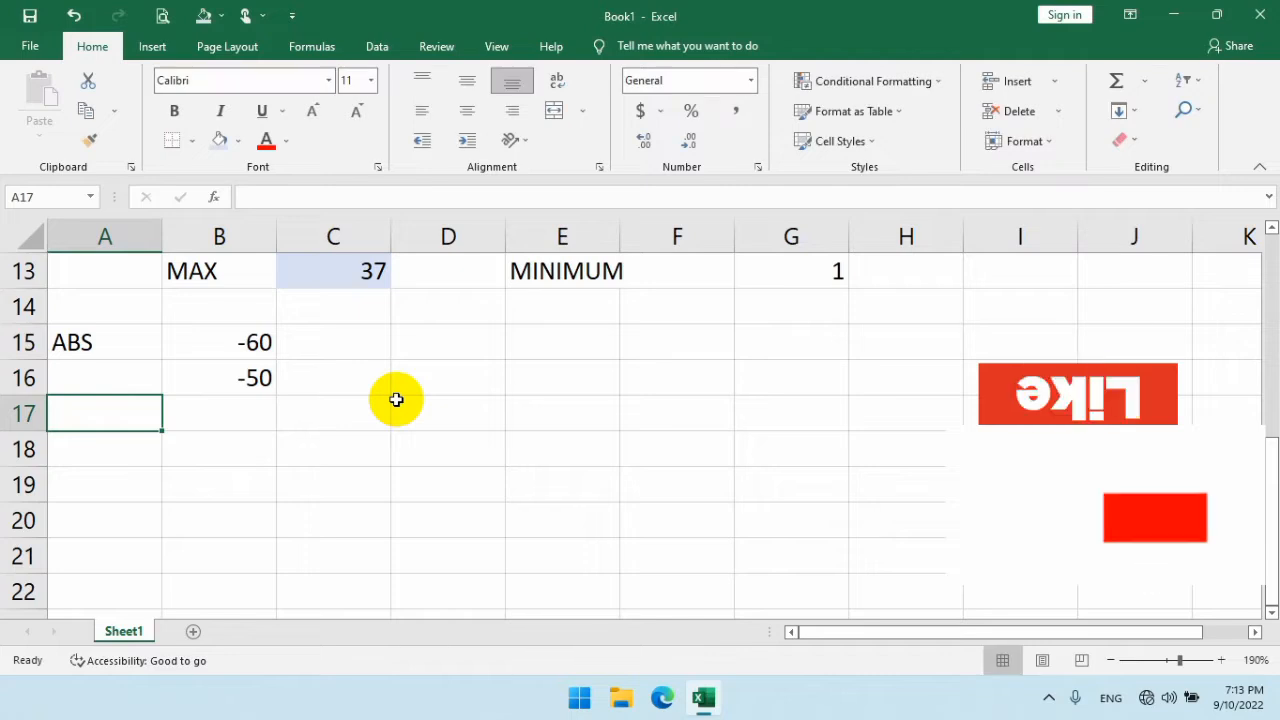
# Step: Enter the negative sample values -40, -30 and -5 in cells B17 to B19
pyautogui.press('Right')
pyautogui.write('-')
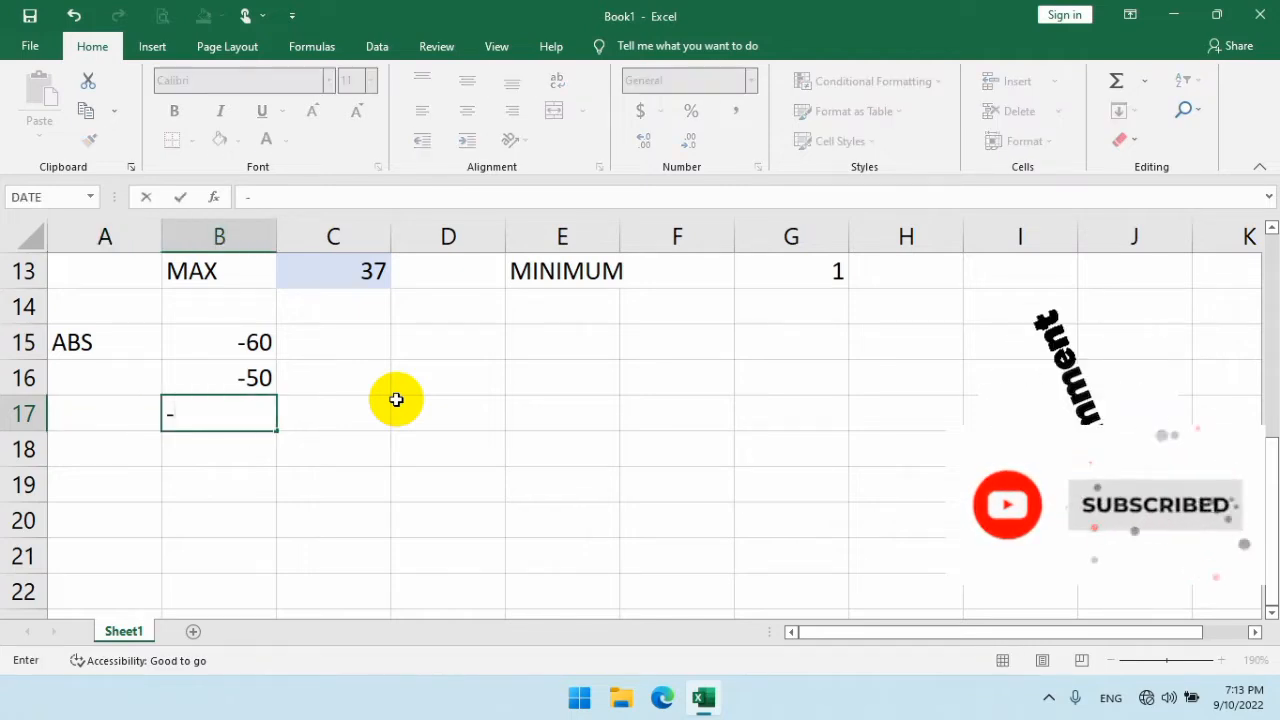
pyautogui.write('40')
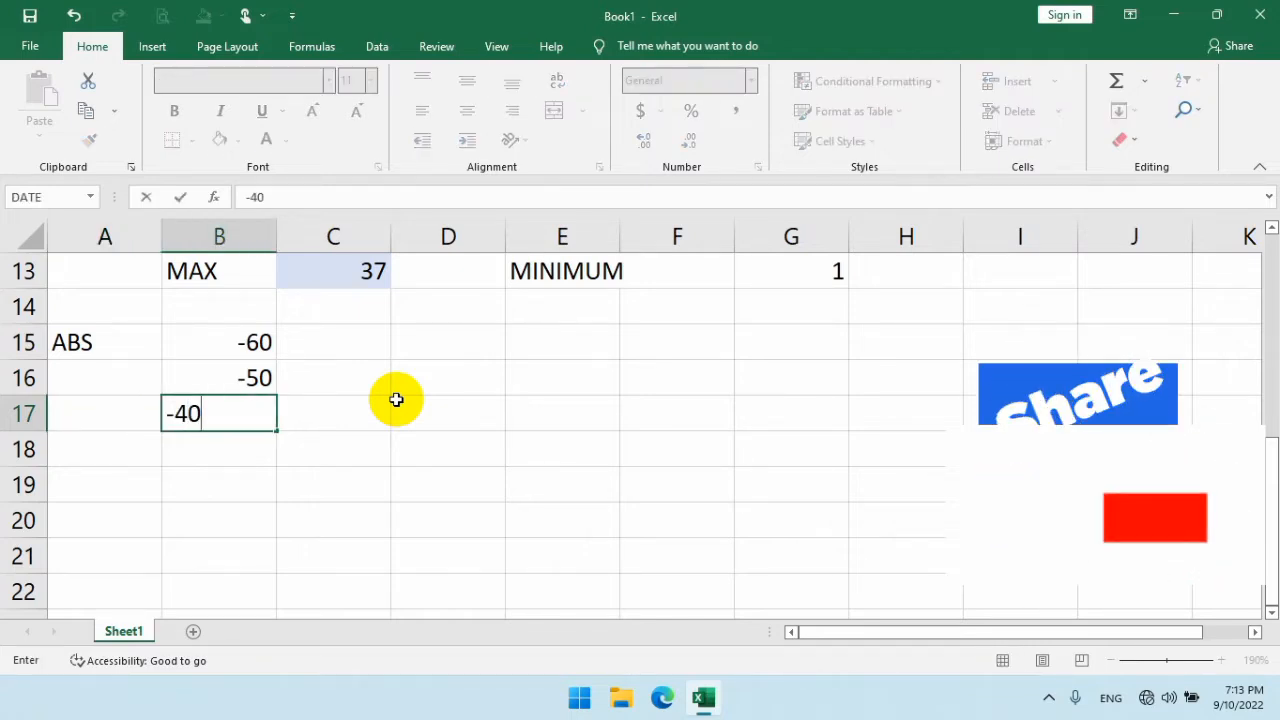
pyautogui.press('Return')
pyautogui.write('-30')
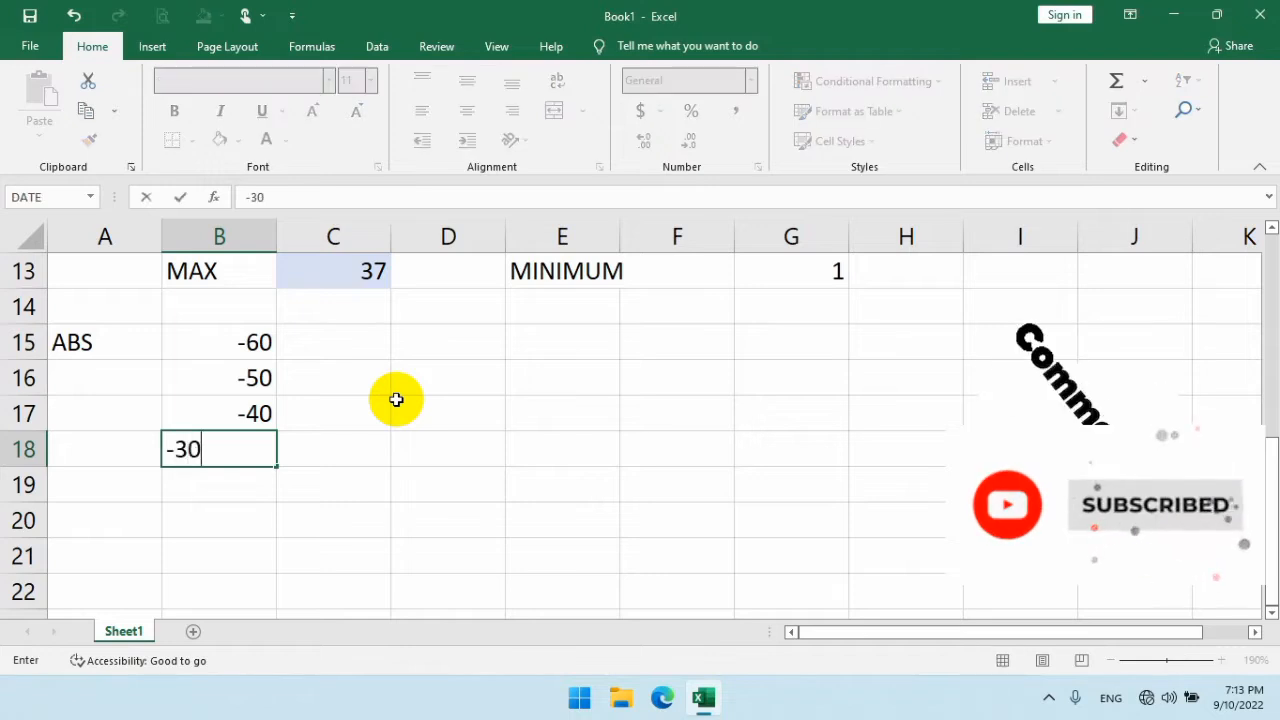
pyautogui.press('Return')
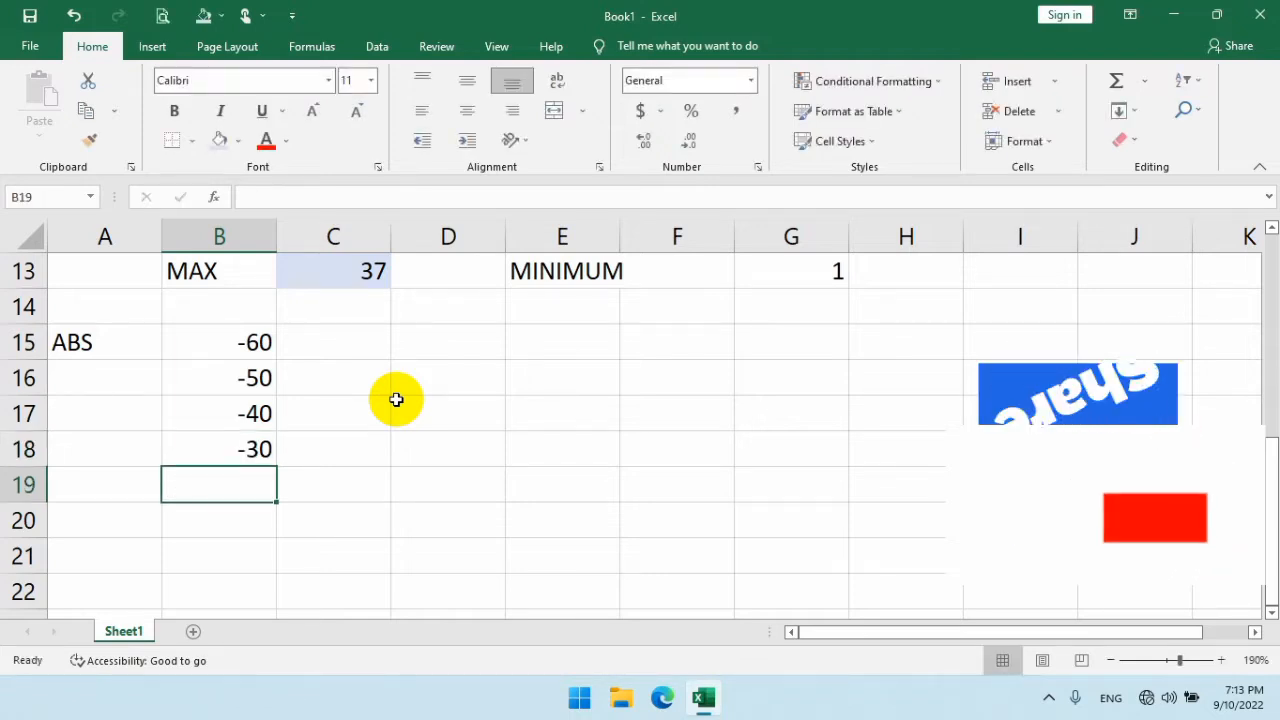
pyautogui.write('-5')
pyautogui.press('Return')
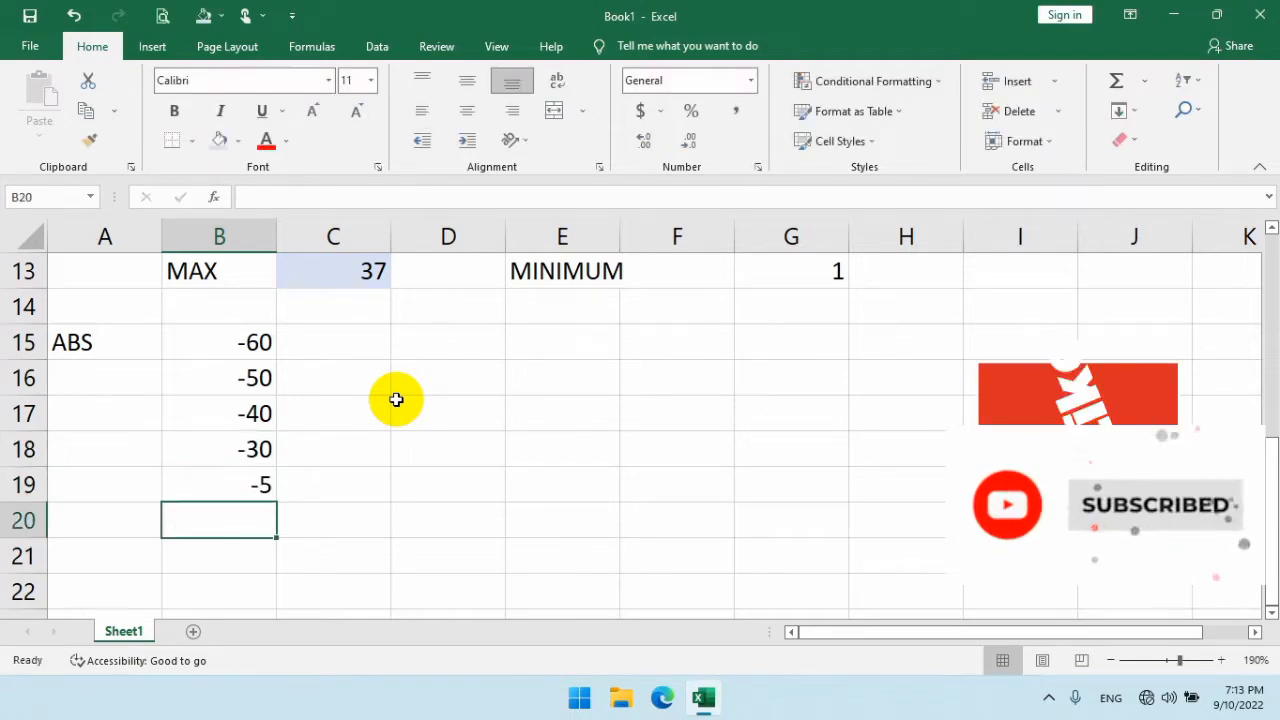
# Step: Enter the formula =ABS(B15) in cell C15, beside the first negative sample value
pyautogui.click(260, 342)
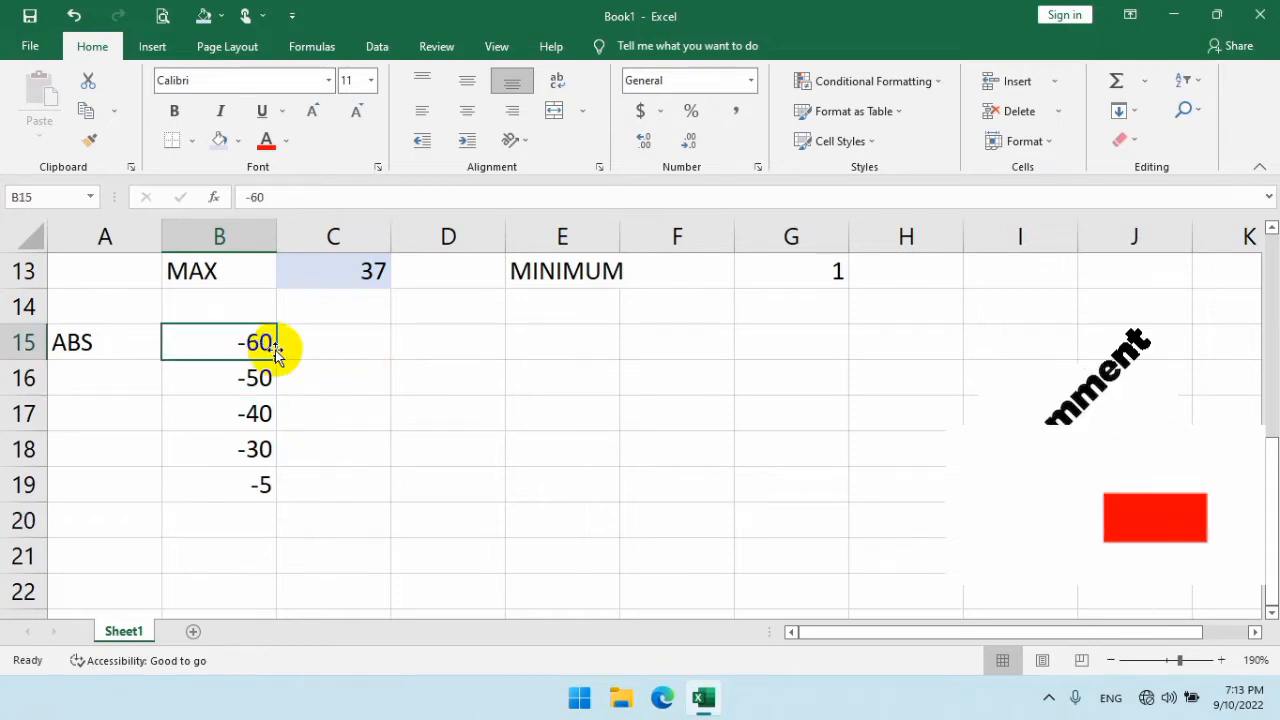
pyautogui.click(365, 344)
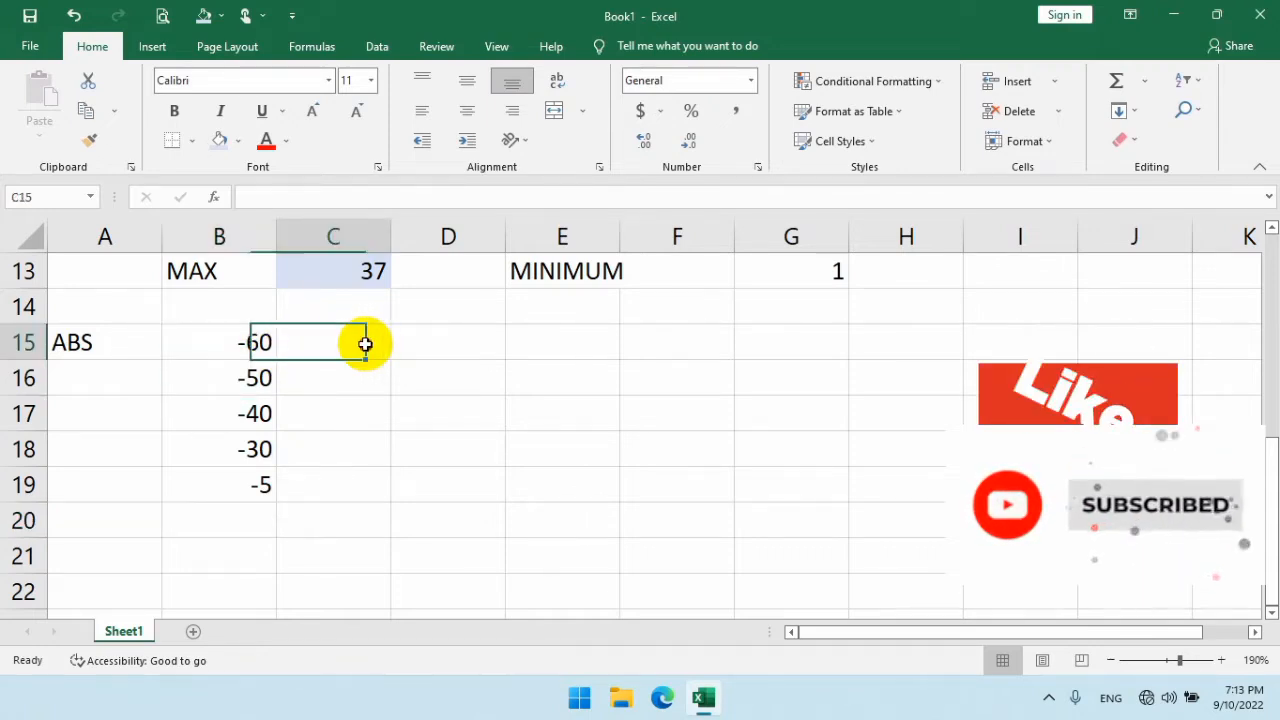
pyautogui.write('=')
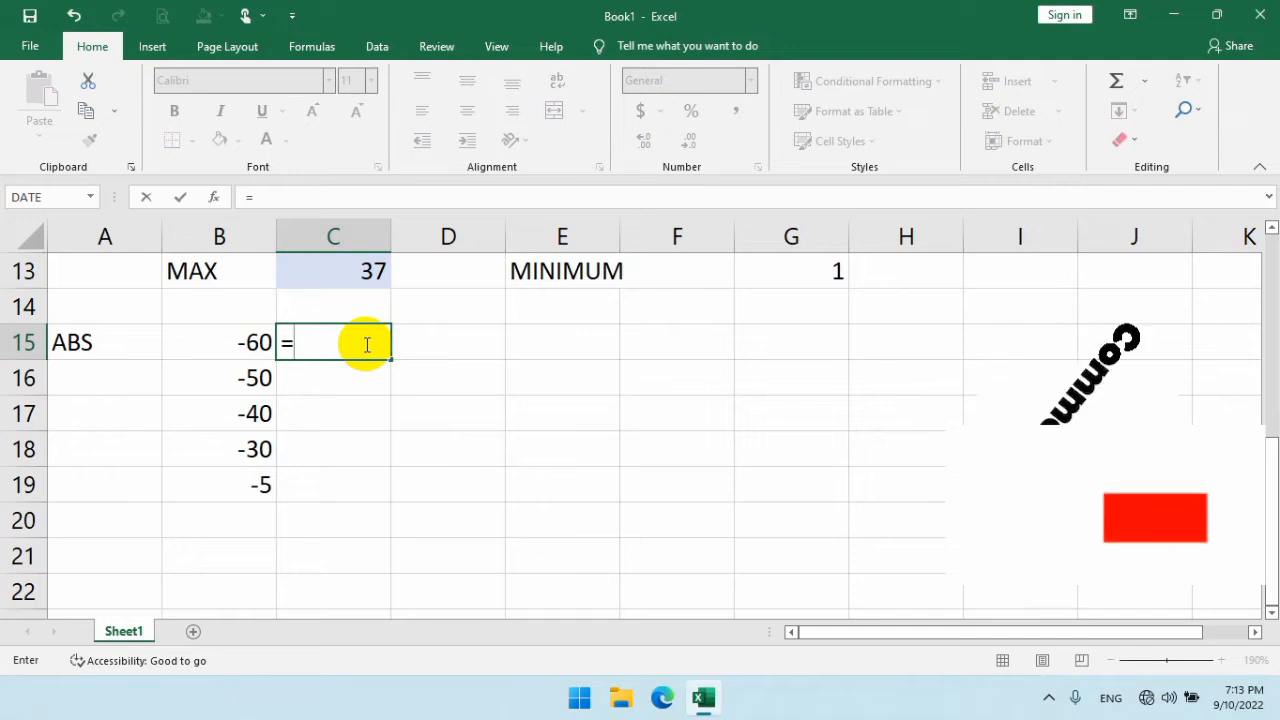
pyautogui.write('ABS')
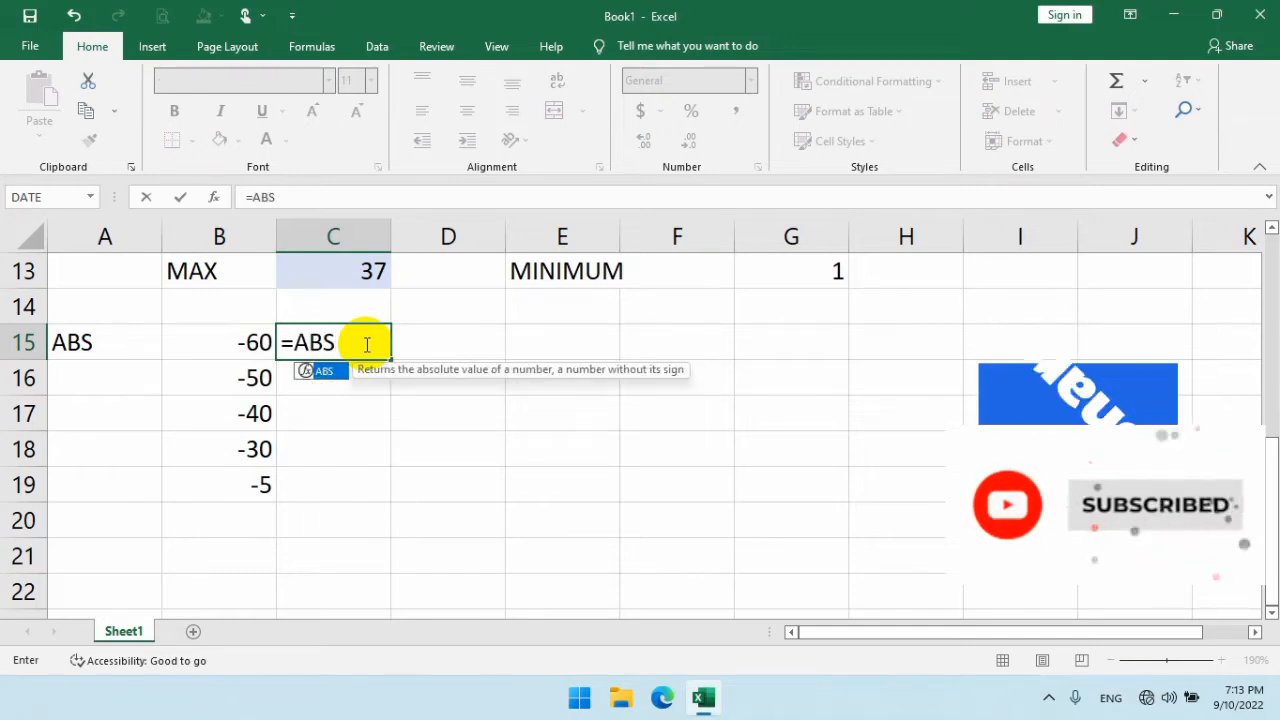
pyautogui.write('(')
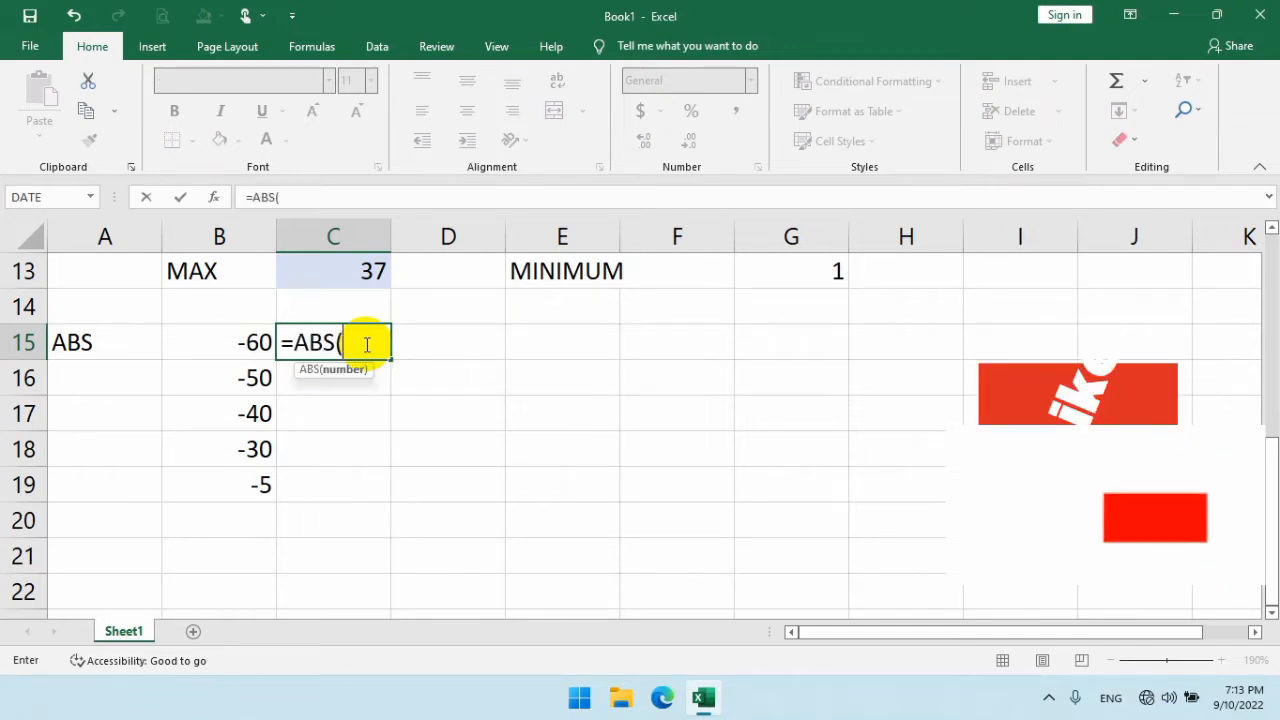
pyautogui.click(253, 342)
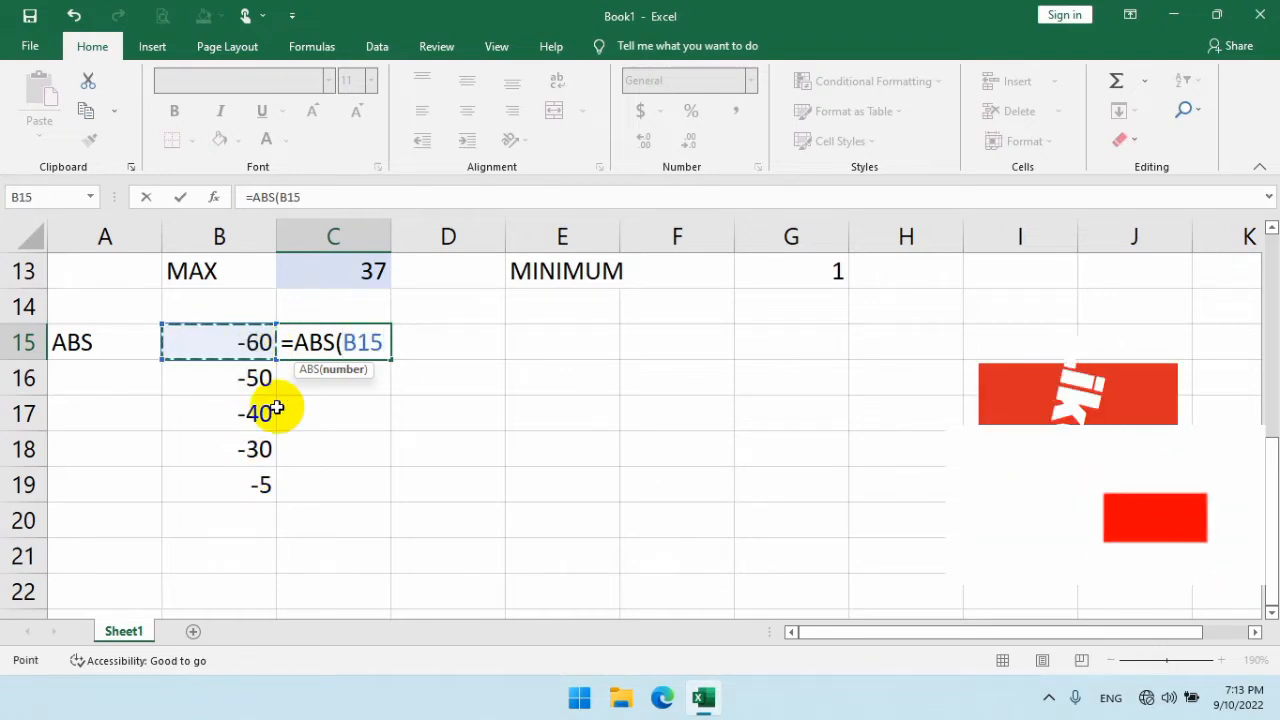
pyautogui.write(')')
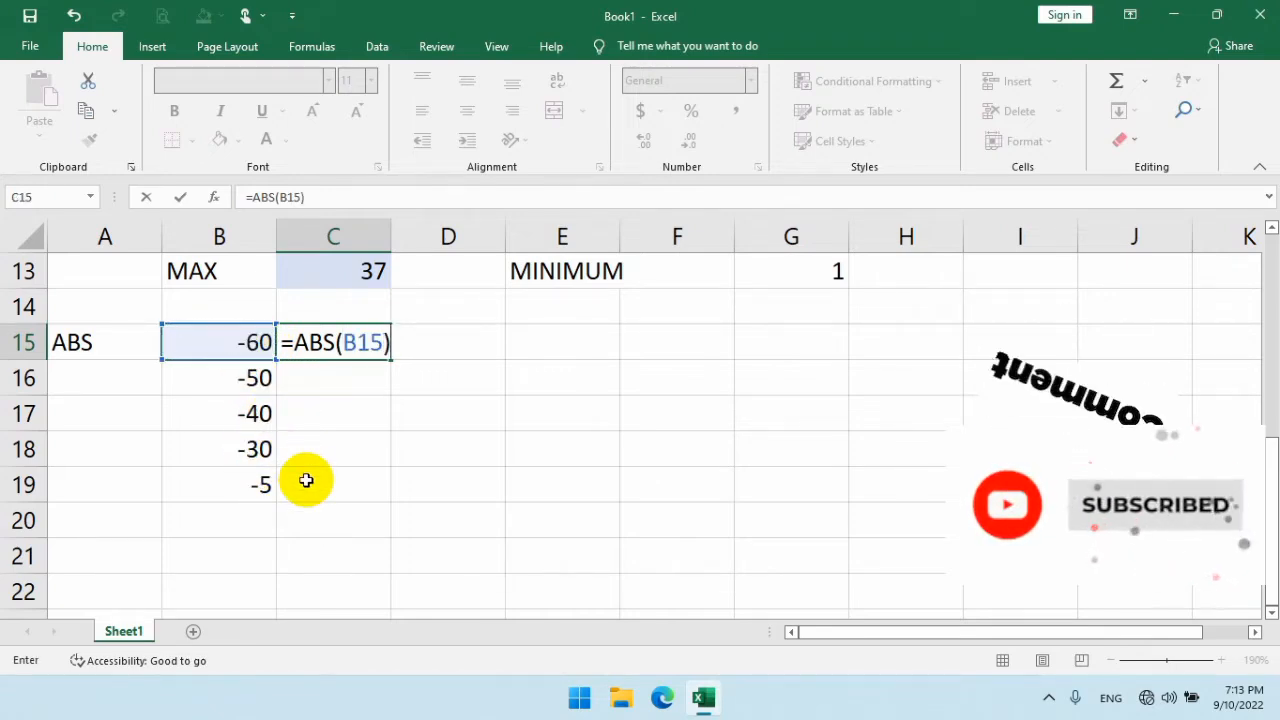
pyautogui.press('Return')
# Step: Compare C15 with B15, and fill the ABS formula from C15 down to C19
pyautogui.click(240, 348)
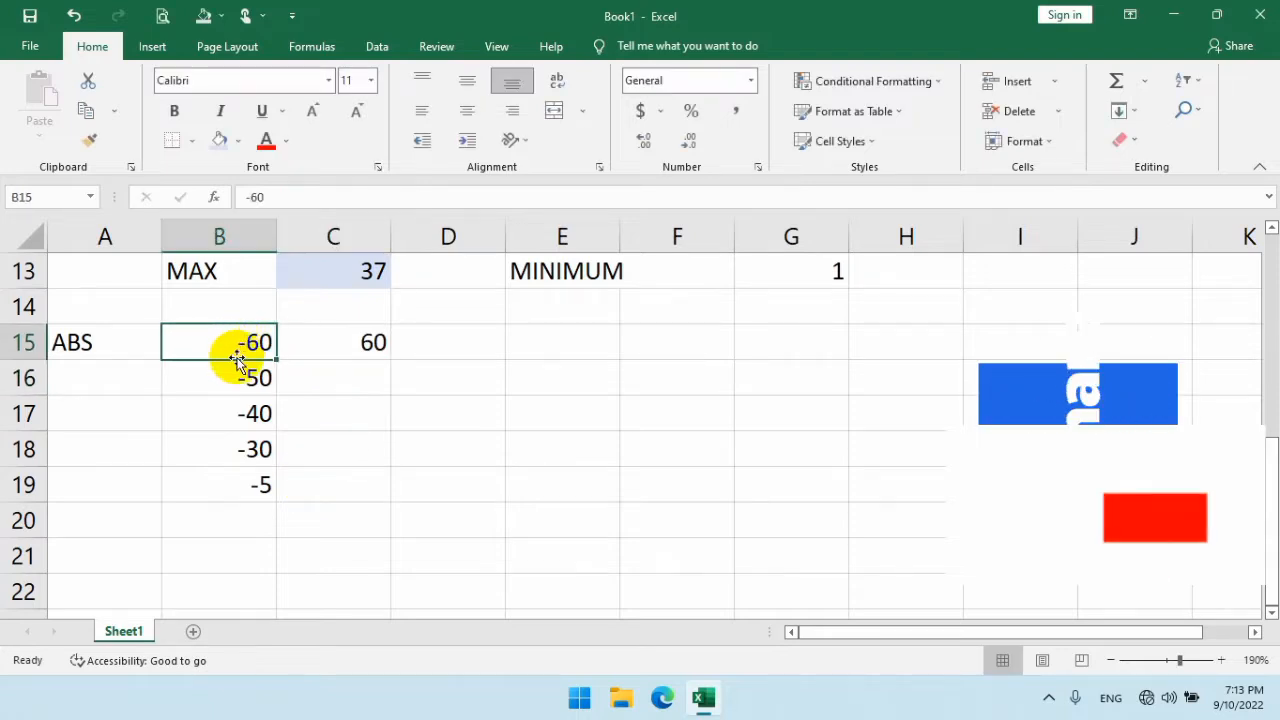
pyautogui.click(336, 340)
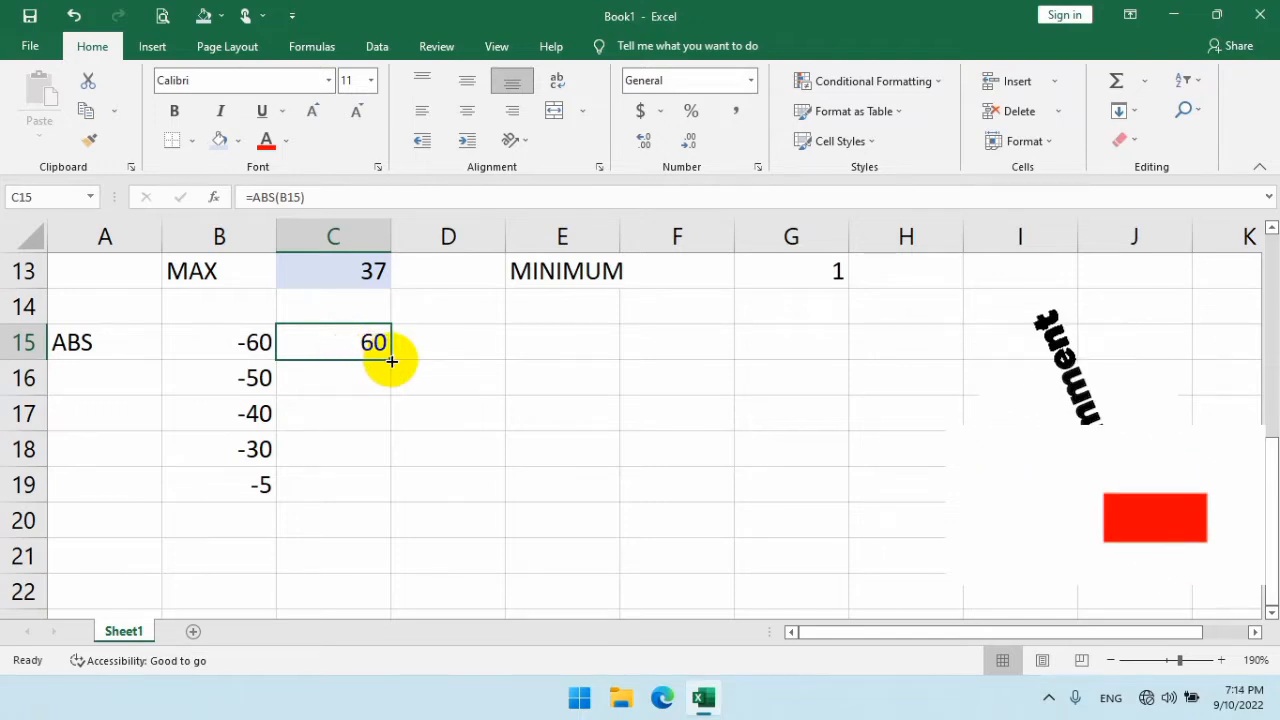
pyautogui.click(246, 343)
pyautogui.click(370, 345)
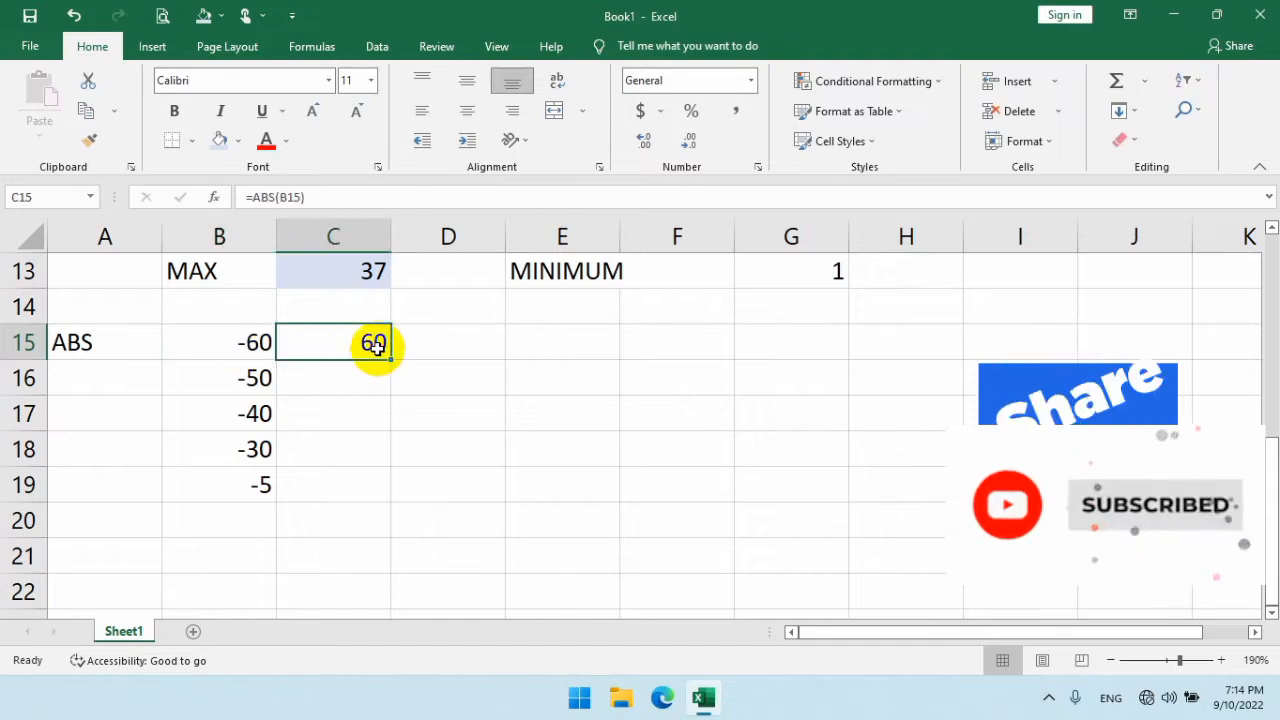
pyautogui.moveTo(388, 358); pyautogui.dragTo(387, 507)
pyautogui.click(434, 421)
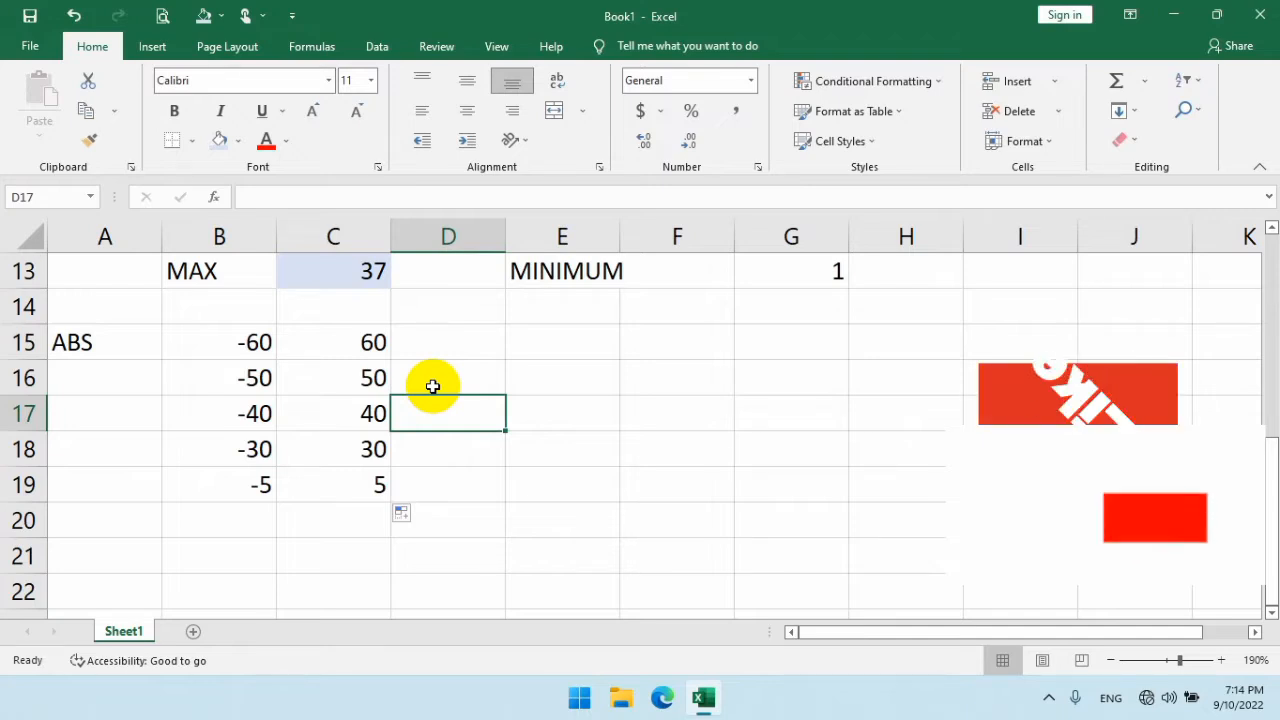
pyautogui.click(508, 366)
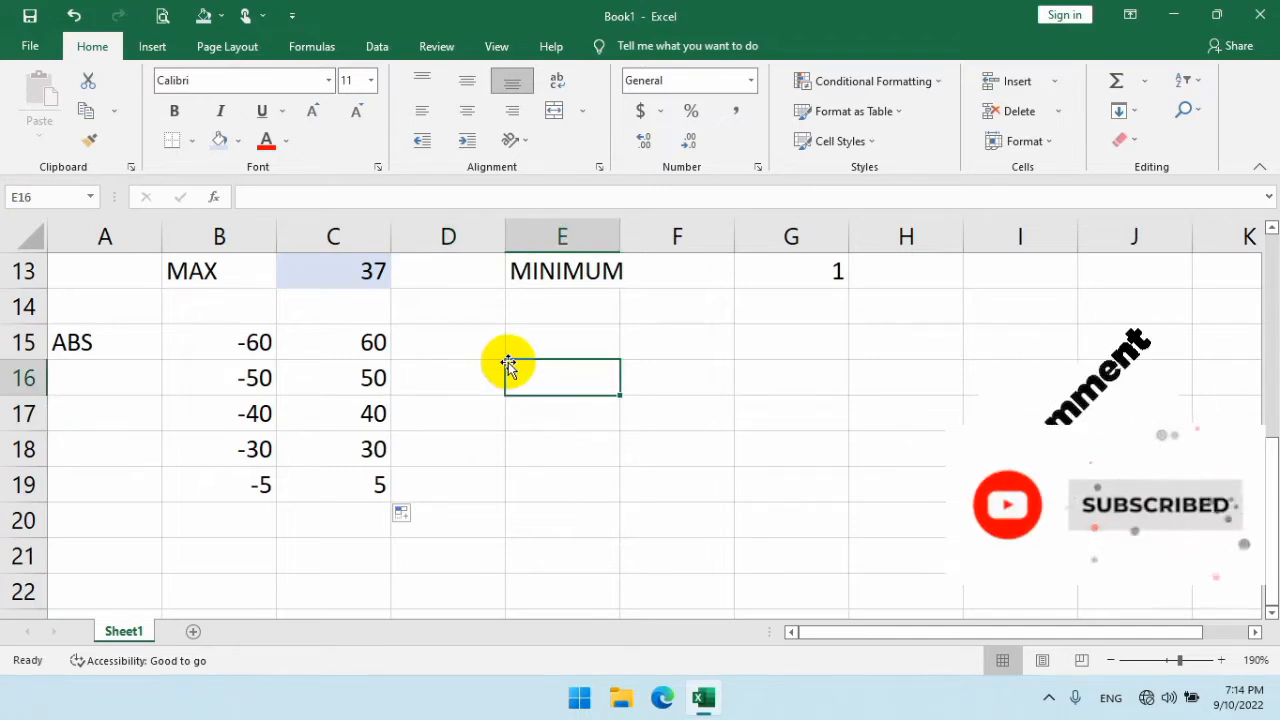
# Step: Enter the label POWER in cell A21, below the ABS example
pyautogui.scroll(-1, 477, 491)
pyautogui.scroll(-1, 123, 391)
pyautogui.click(110, 338)
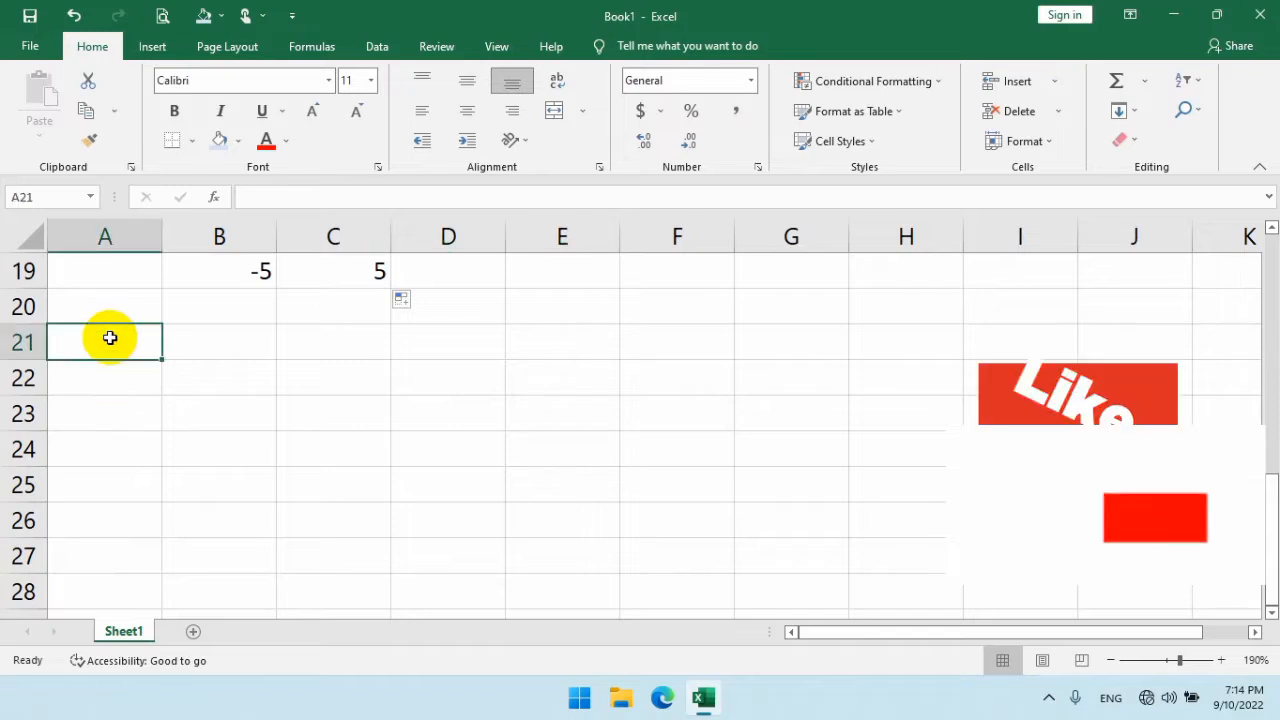
pyautogui.write('POW')
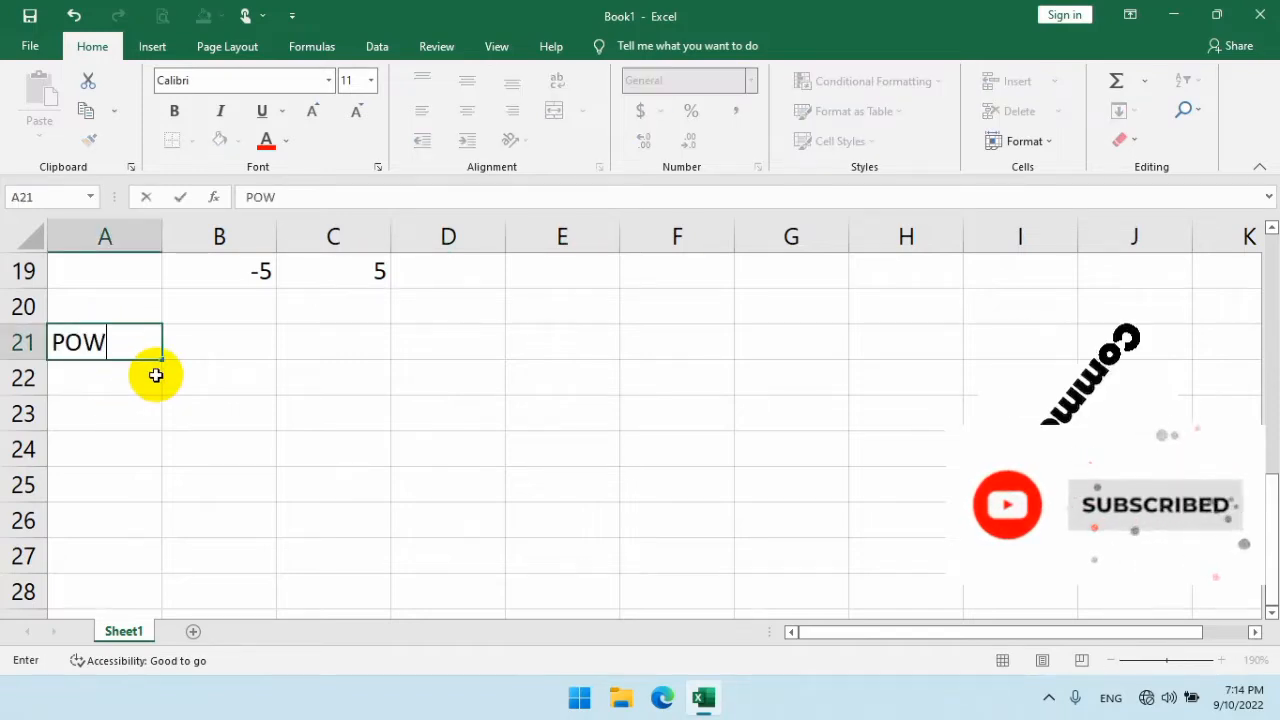
pyautogui.write('ER')
pyautogui.press('Tab')
pyautogui.press('Tab')
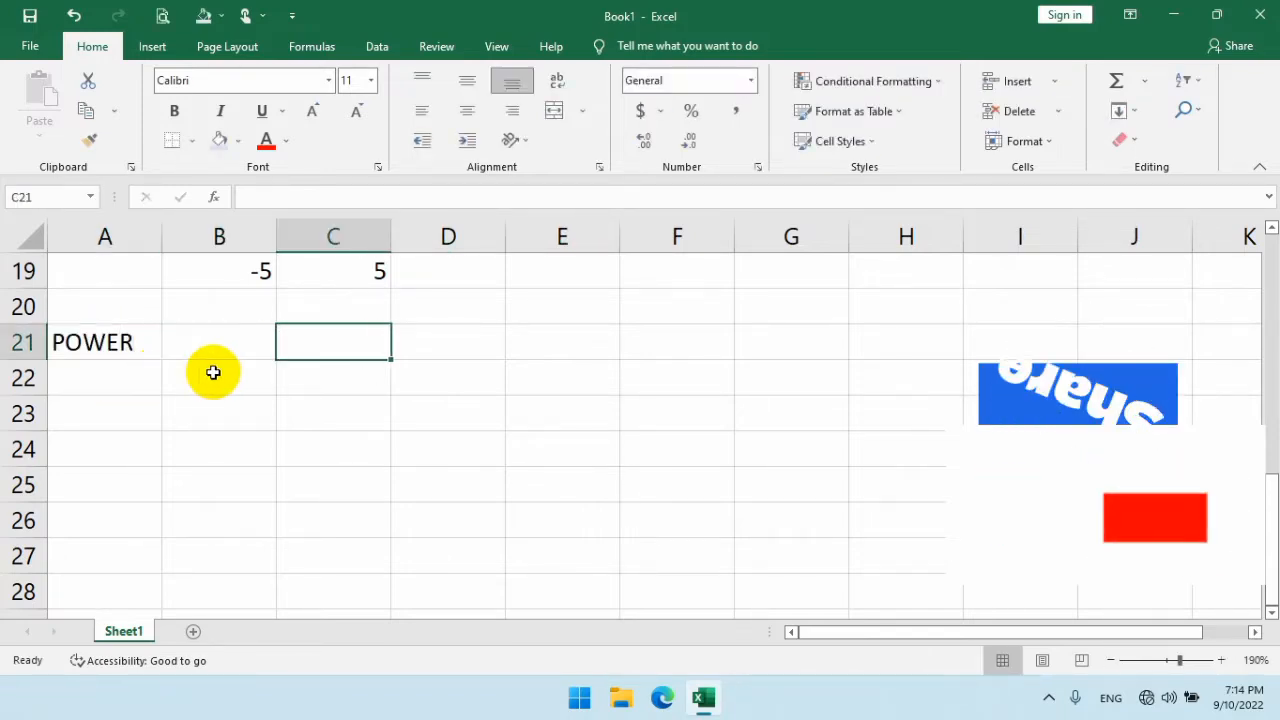
# Step: Enter the sample value 3 in both C22 and C21 for the POWER example
pyautogui.click(289, 362)
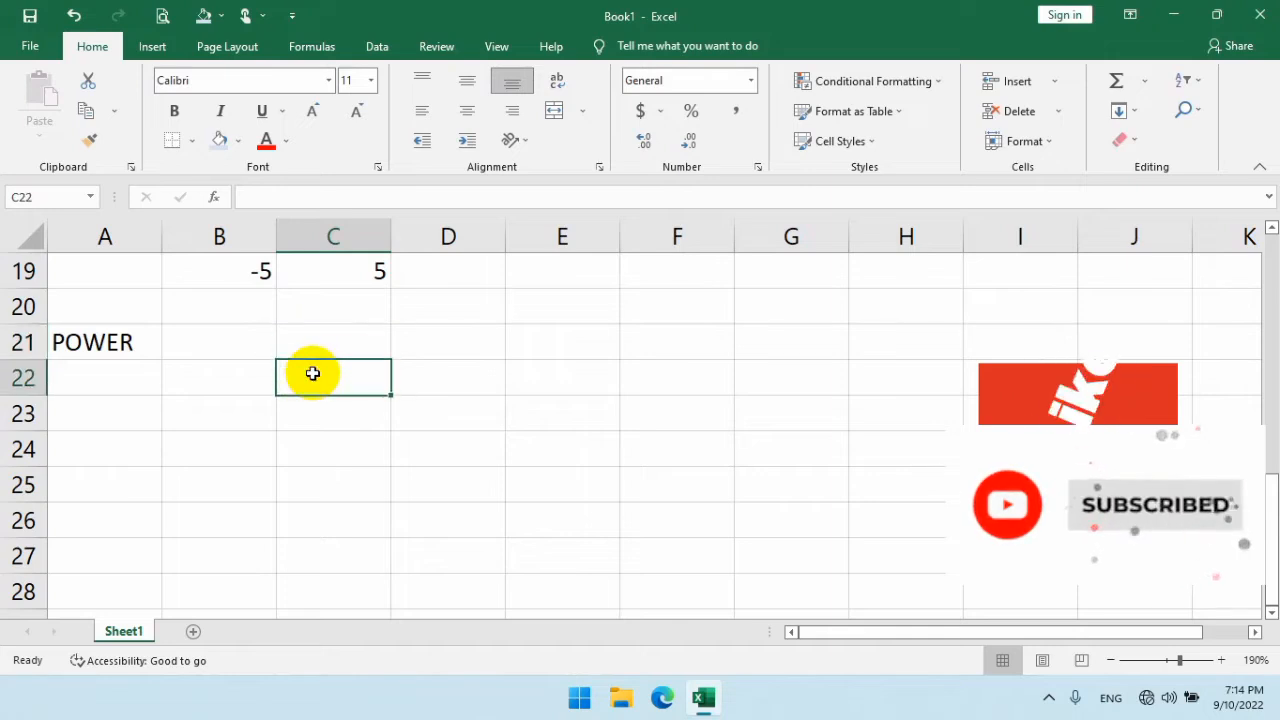
pyautogui.write('3')
pyautogui.press('Up')
pyautogui.write('3')
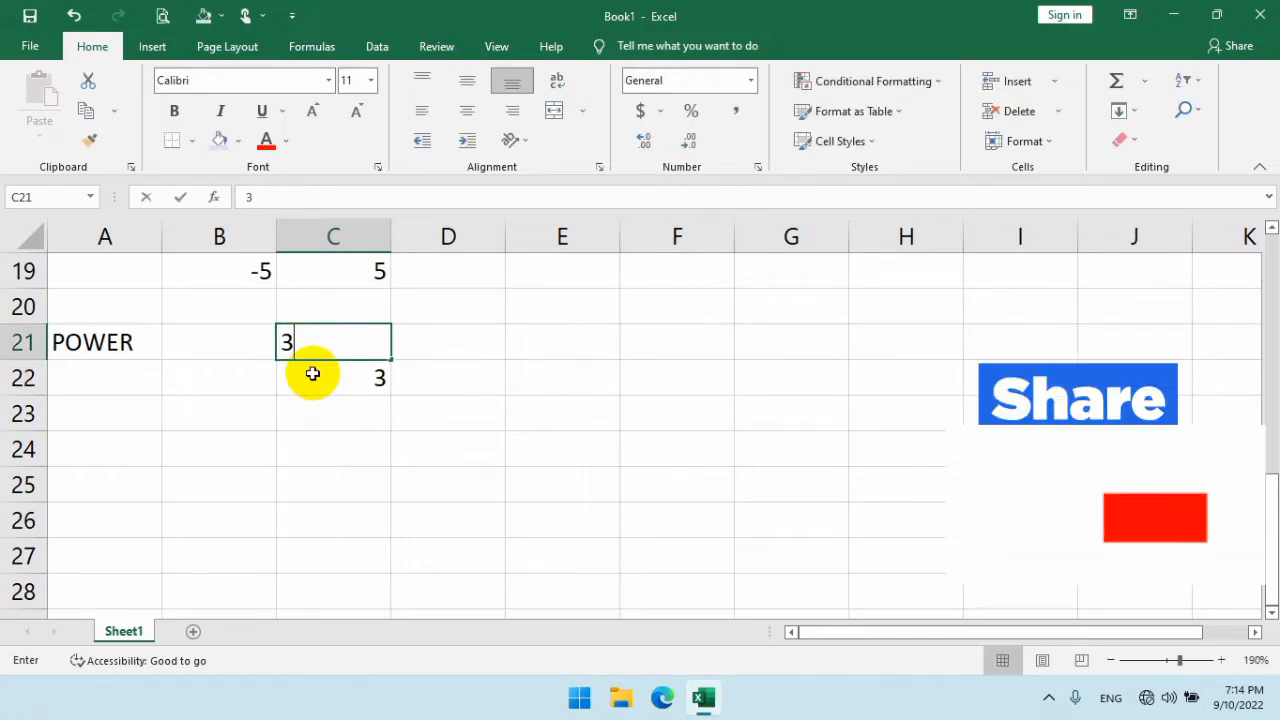
pyautogui.press('Down')
pyautogui.press('Down')
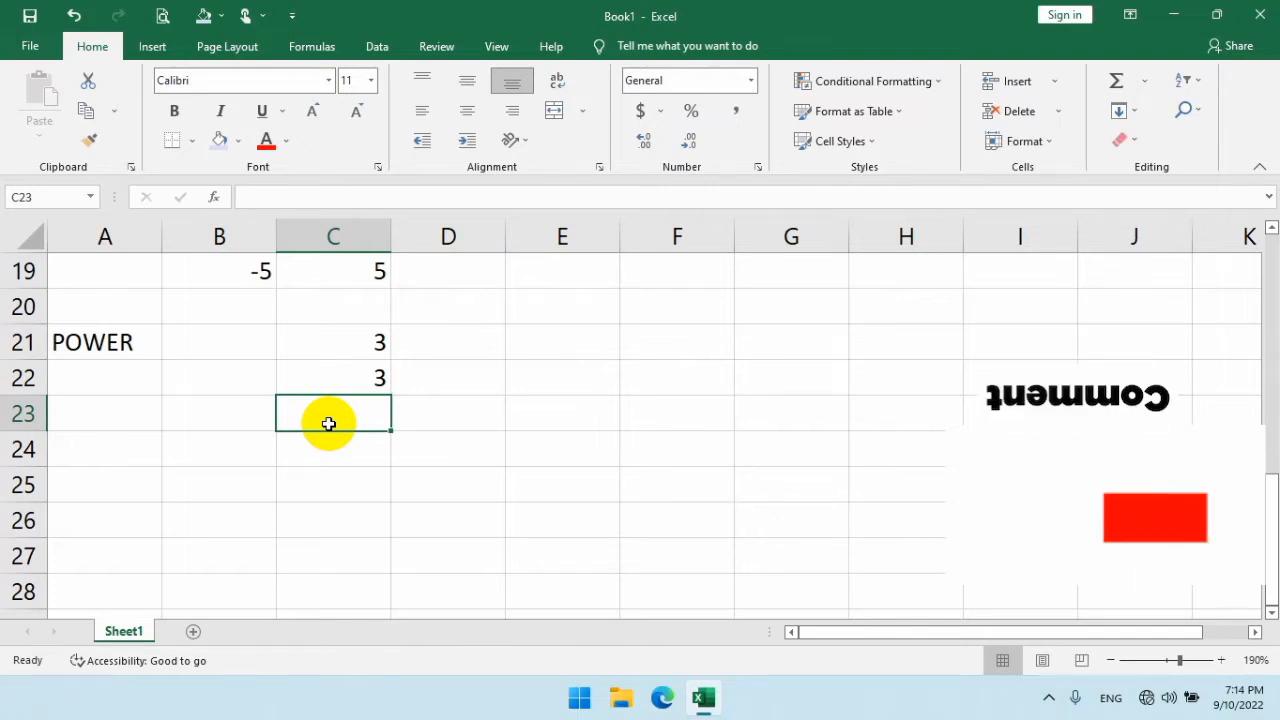
# Step: Enter the formula =POWER(C22,C21) in cell C23, below the two sample values
pyautogui.write('=')
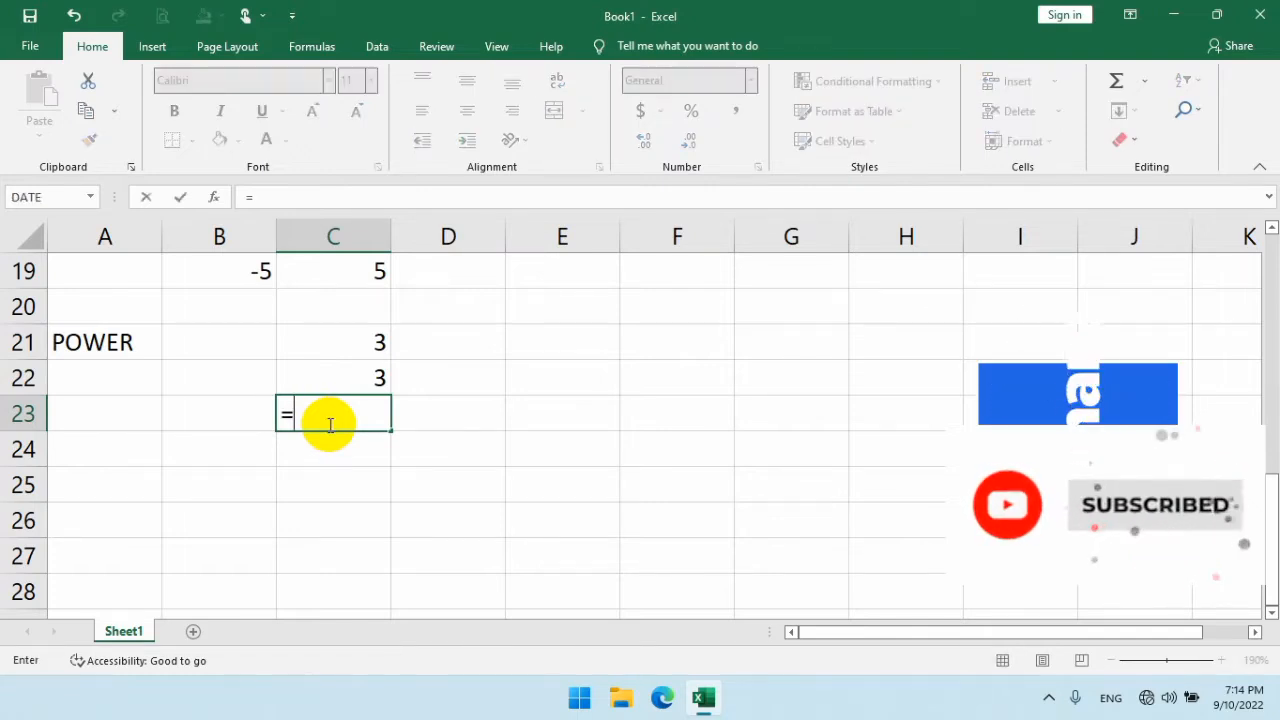
pyautogui.write('POWE')
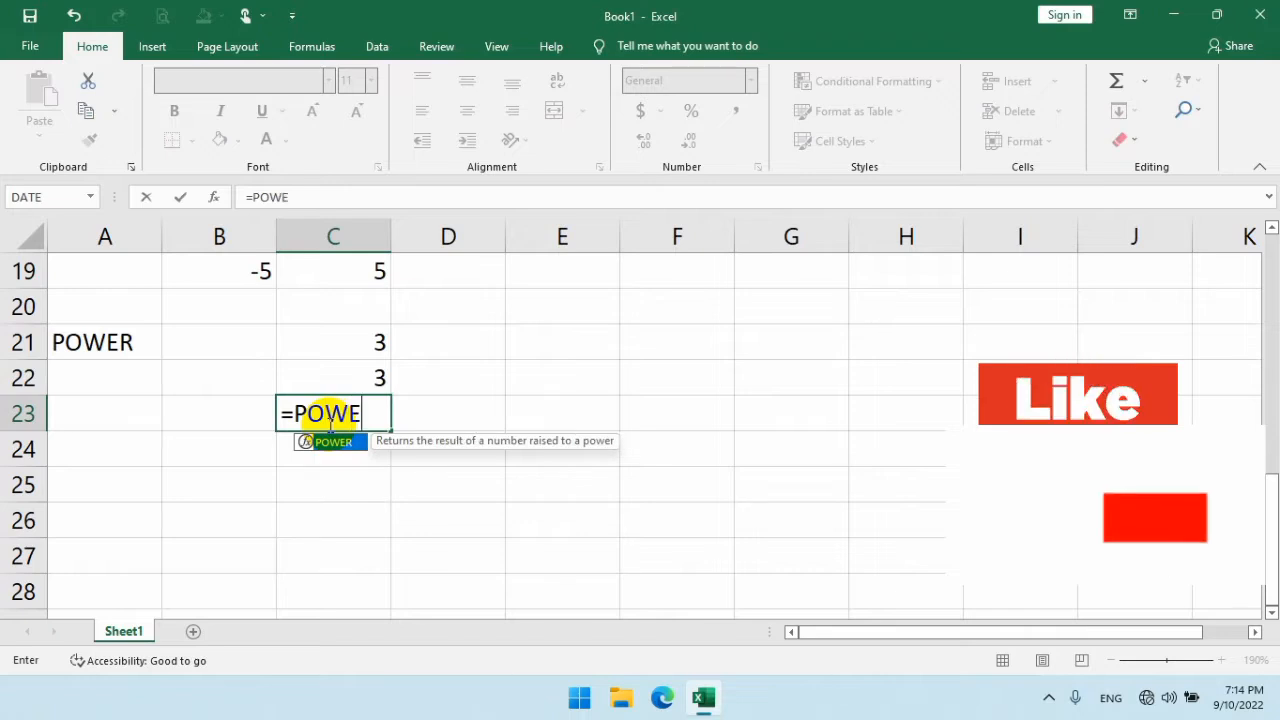
pyautogui.write('R')
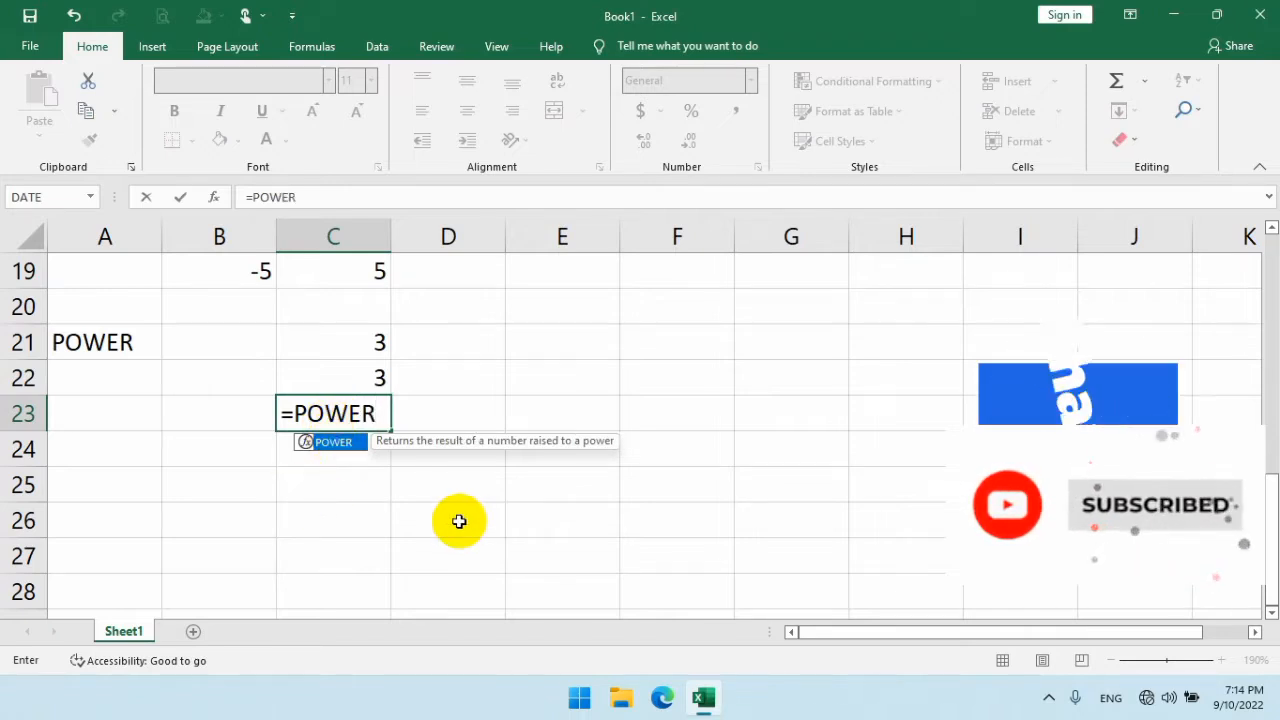
pyautogui.write('(')
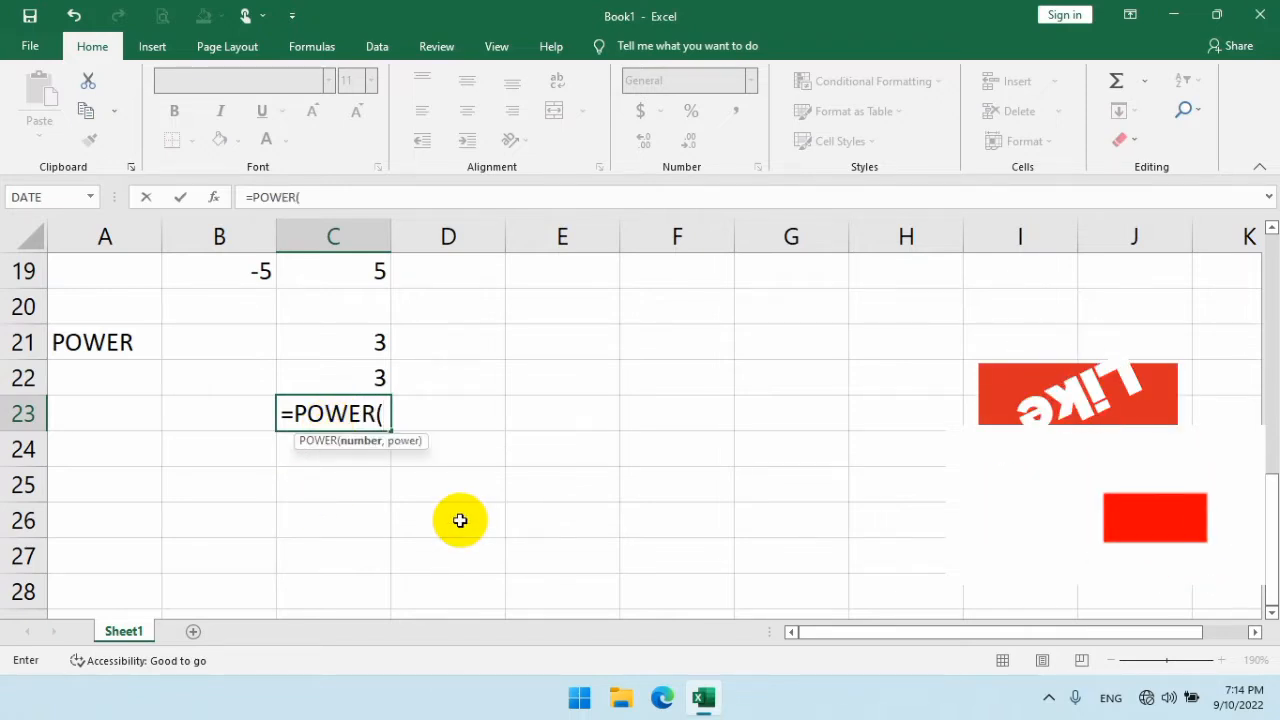
pyautogui.click(353, 372)
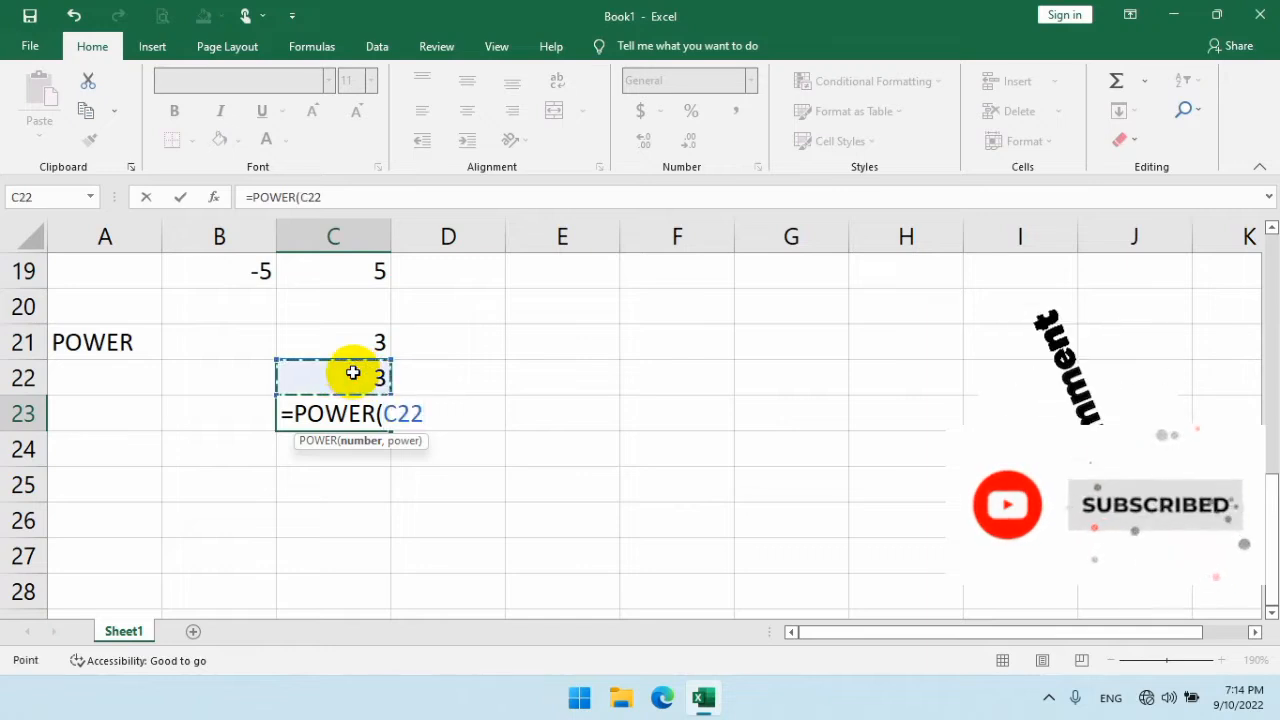
pyautogui.write(',')
pyautogui.click(347, 343)
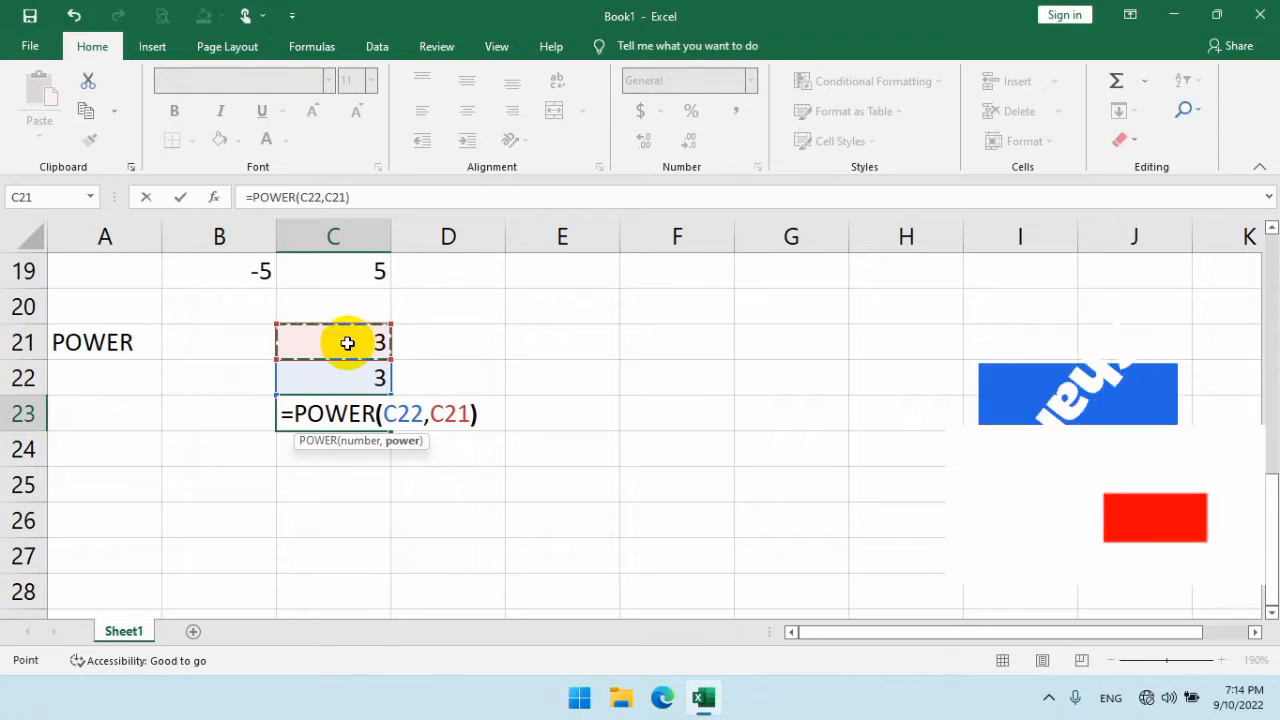
pyautogui.write(')')
pyautogui.press('Return')
# Step: Shade the POWER result cell C23 with the current light blue fill colour
pyautogui.click(344, 414)
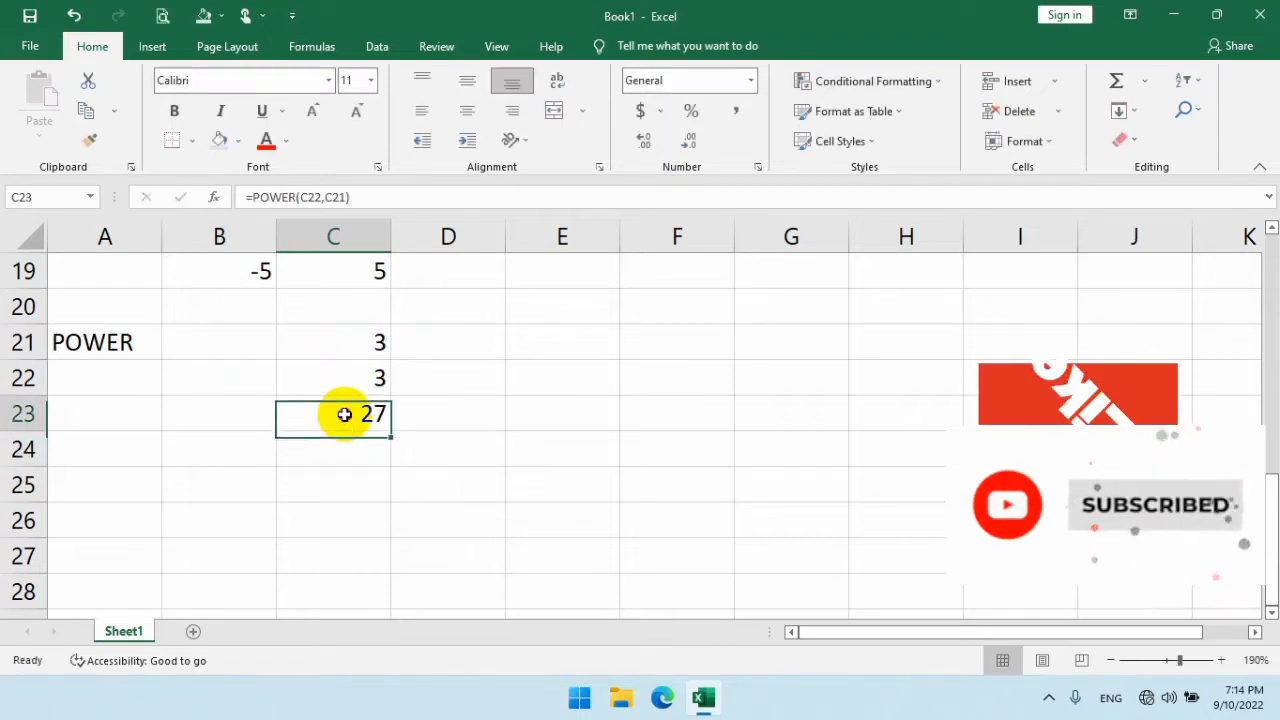
pyautogui.click(218, 139)
pyautogui.click(409, 452)
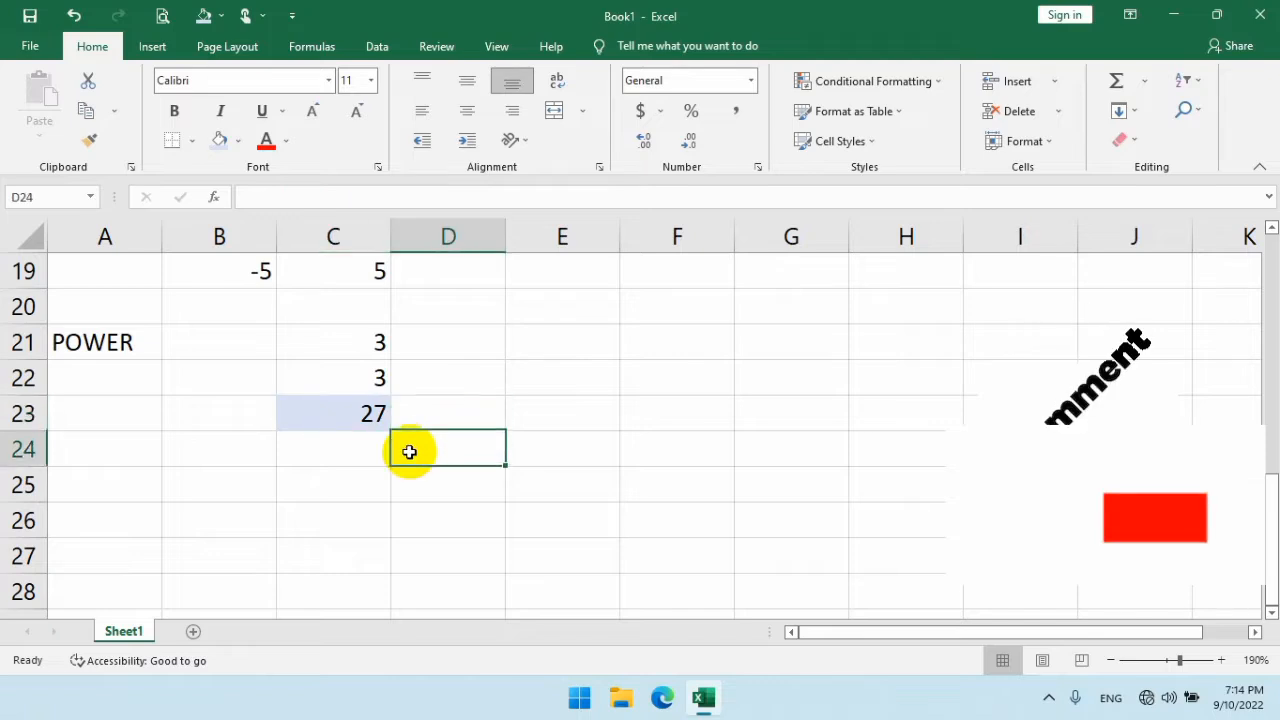
# Step: Review the POWER result and its inputs, and set the exponent in C21 to 4
pyautogui.click(345, 414)
pyautogui.click(334, 370)
pyautogui.click(345, 347)
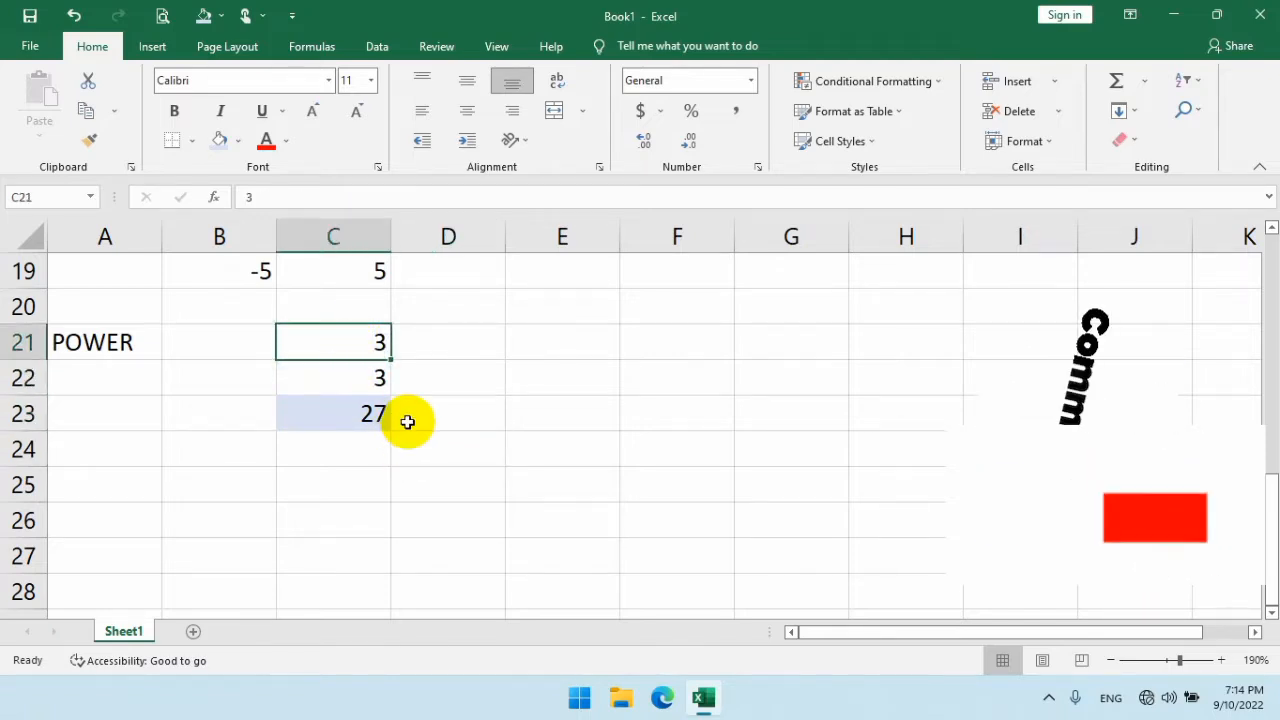
pyautogui.write('4')
pyautogui.press('Return')
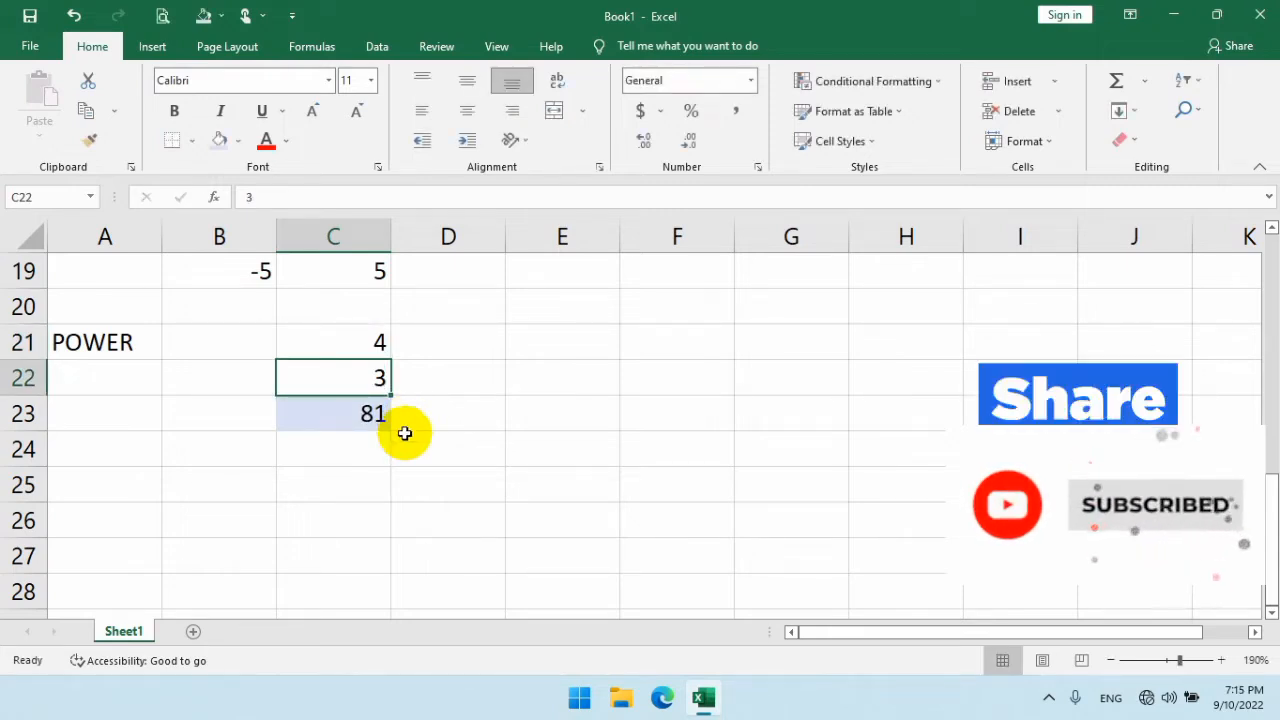
pyautogui.click(410, 455)
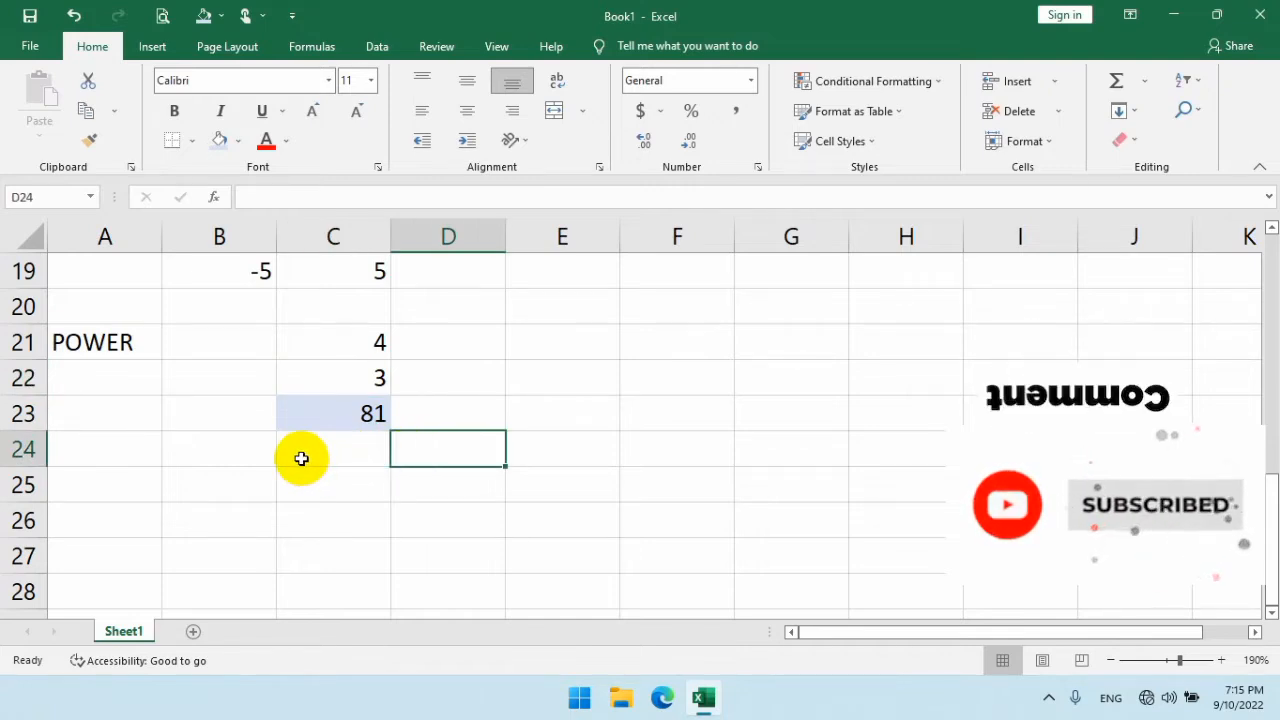
pyautogui.scroll(-2, 152, 462)
pyautogui.scroll(2, 148, 460)
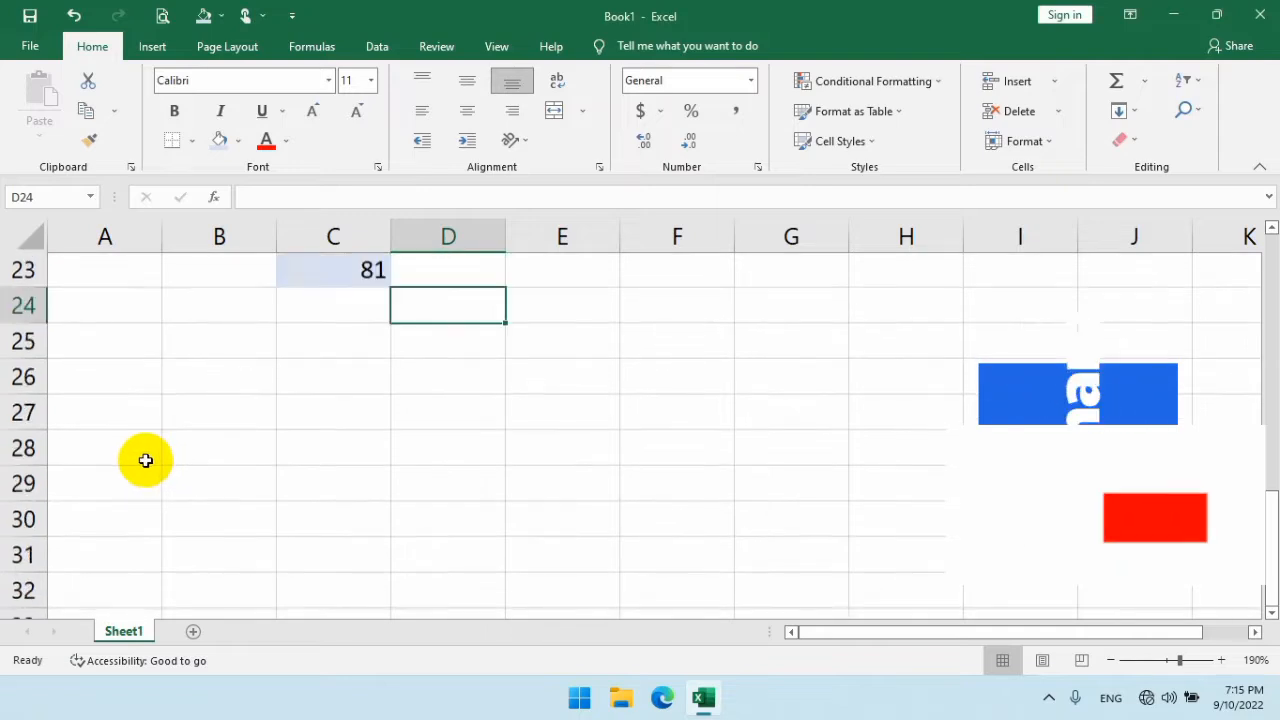
# Step: Label cell A25 as SQRT and enter the sample value 49 in C25
pyautogui.click(133, 489)
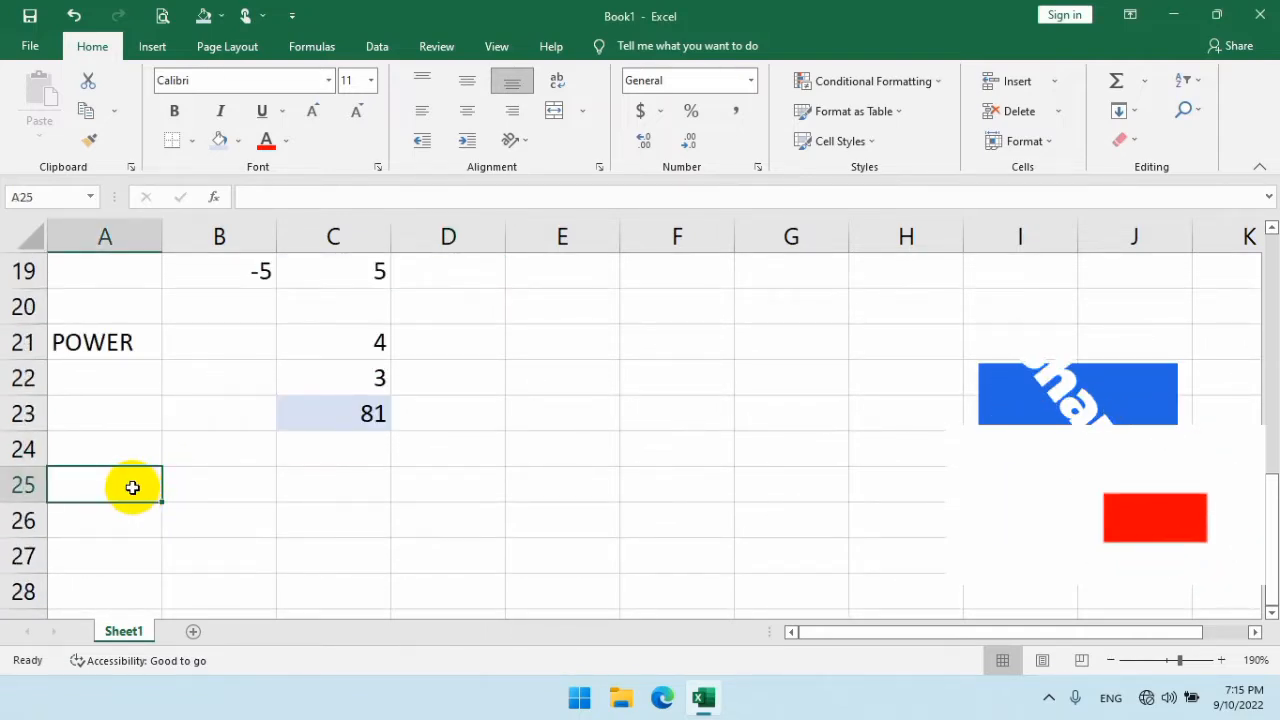
pyautogui.write('SQRT')
pyautogui.click(238, 490)
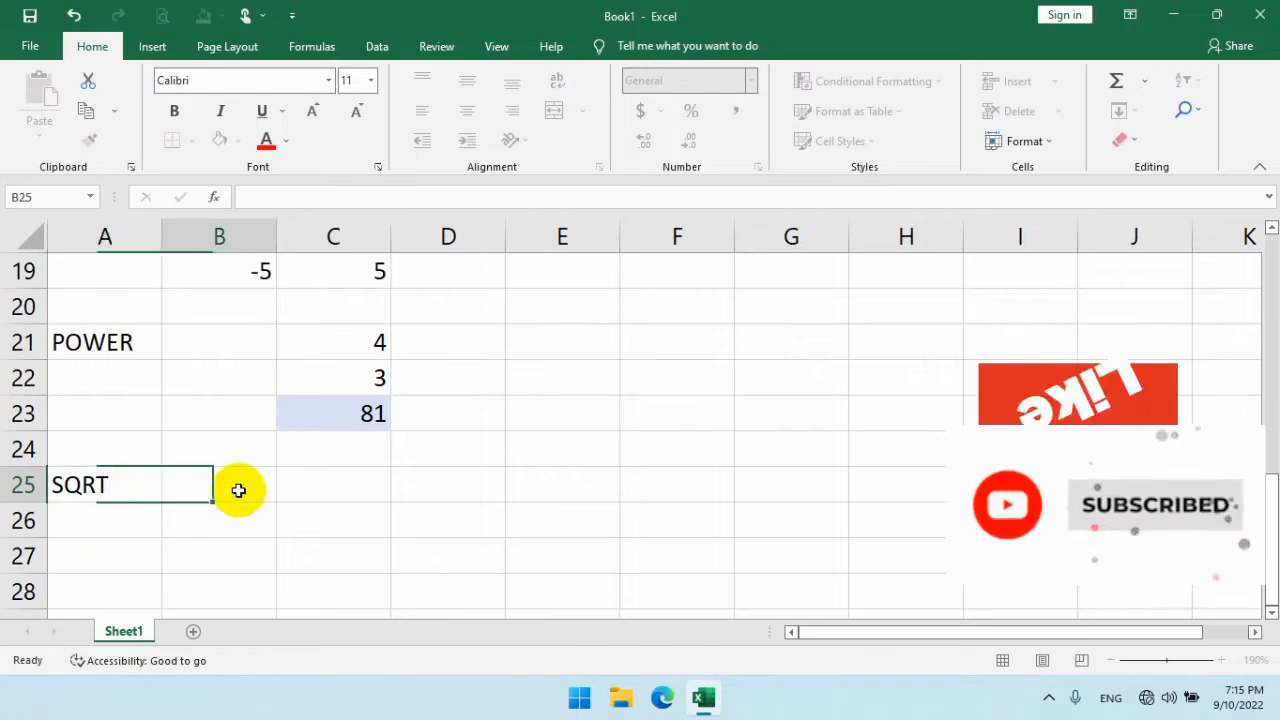
pyautogui.click(302, 481)
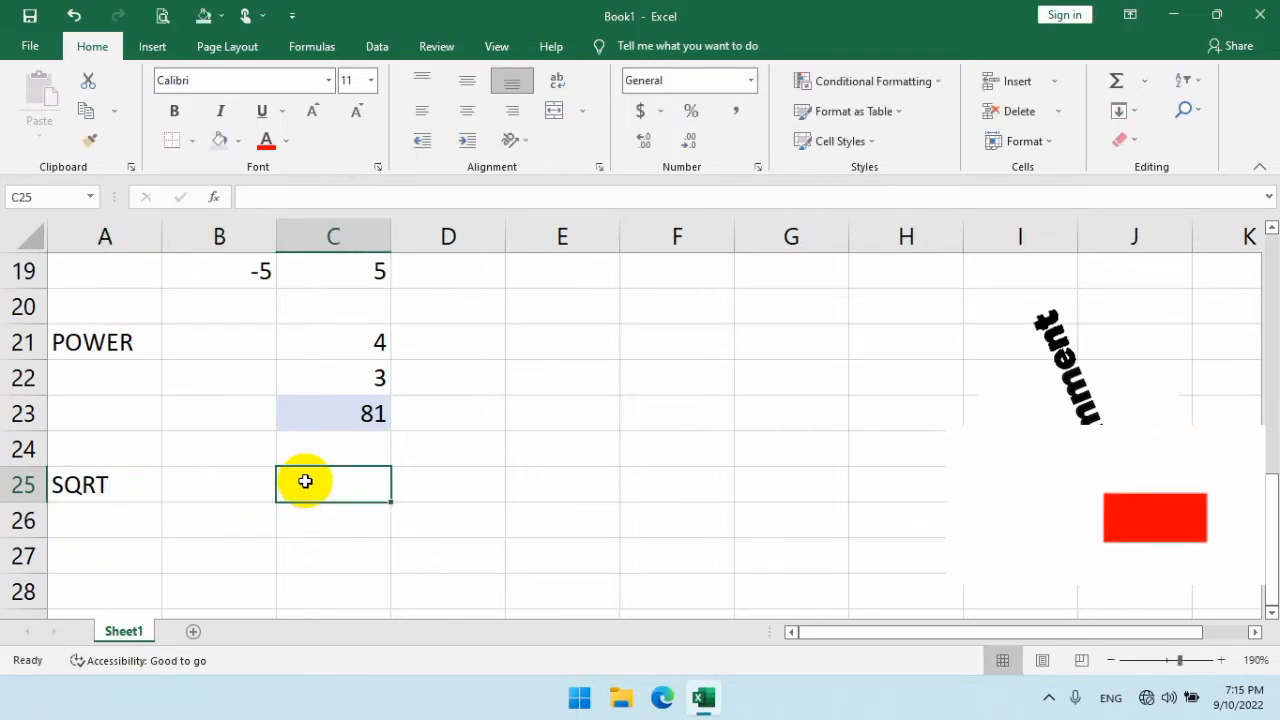
pyautogui.write('49')
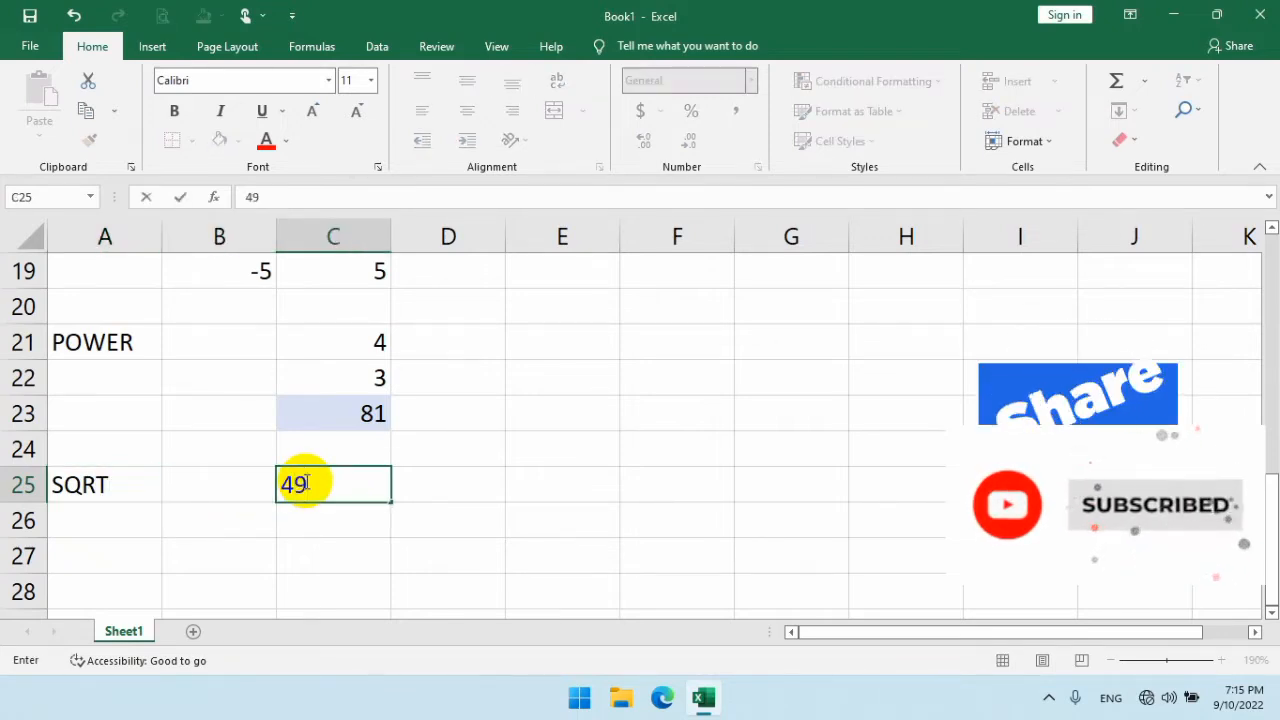
pyautogui.press('Return')
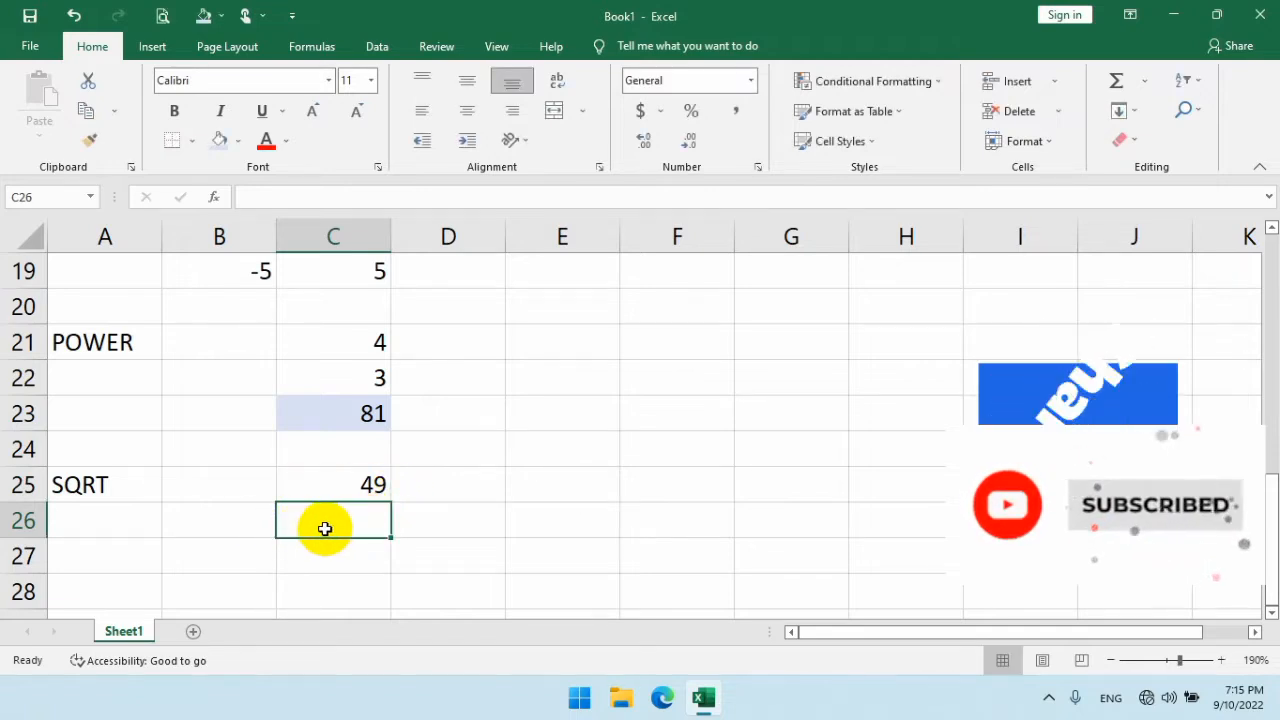
# Step: Enter the formula =SQRT(C25) in cell C26, below the sample value
pyautogui.write('=')
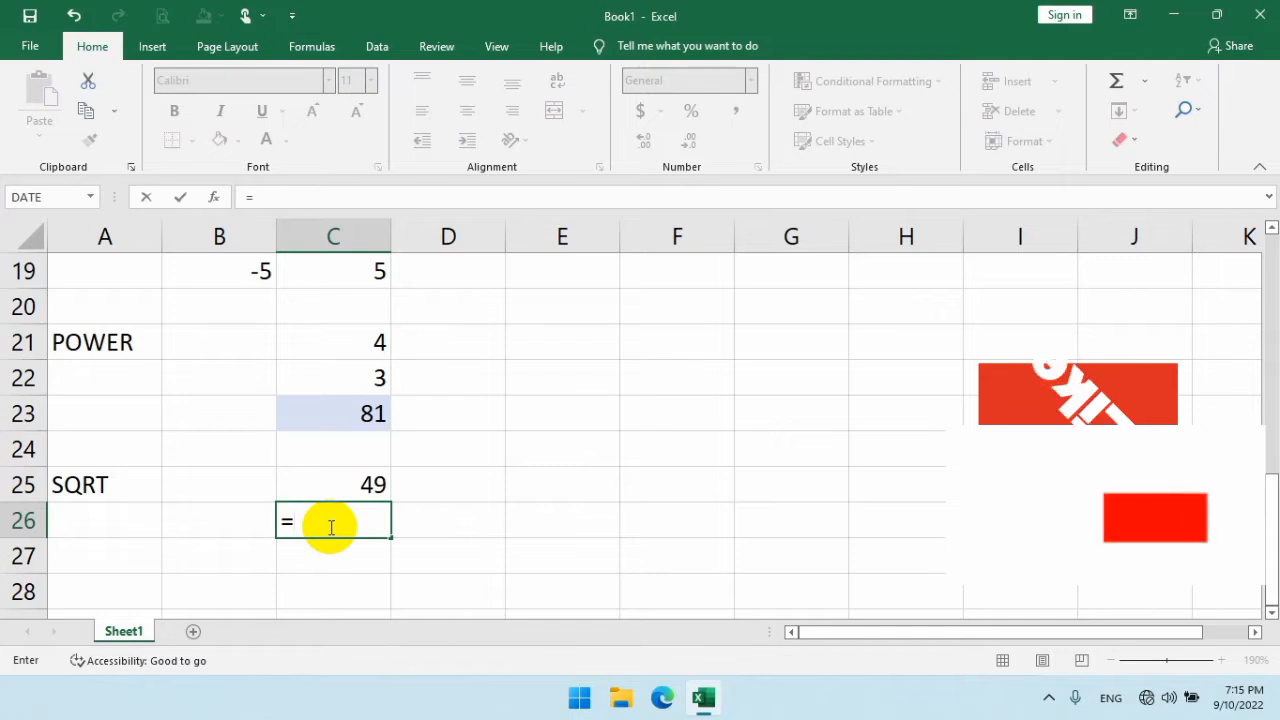
pyautogui.write('SQRT')
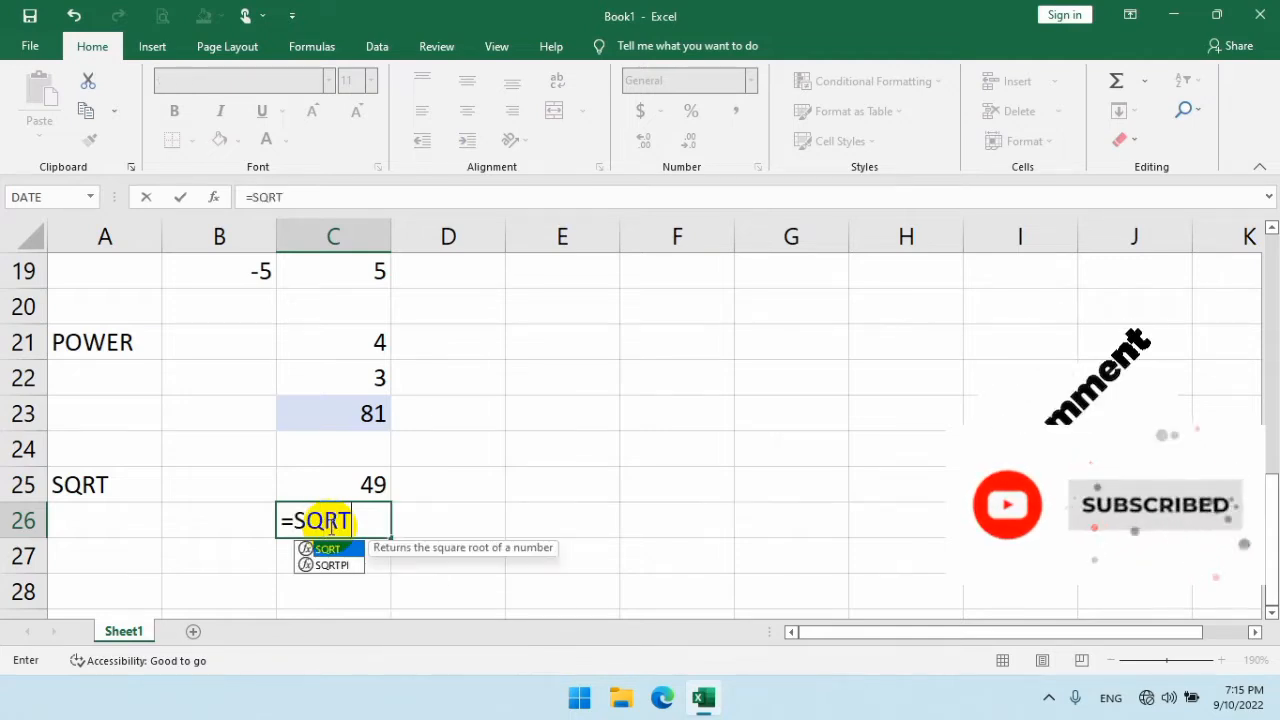
pyautogui.write('(')
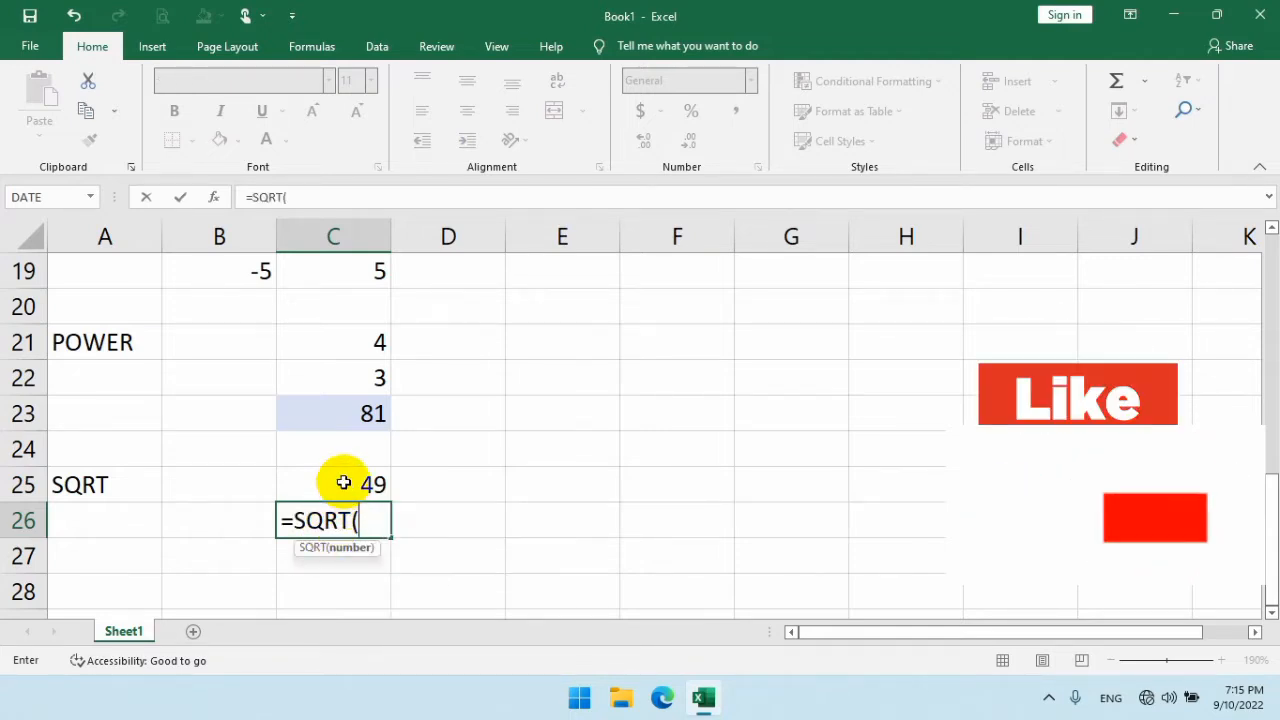
pyautogui.click(340, 486)
pyautogui.write(')')
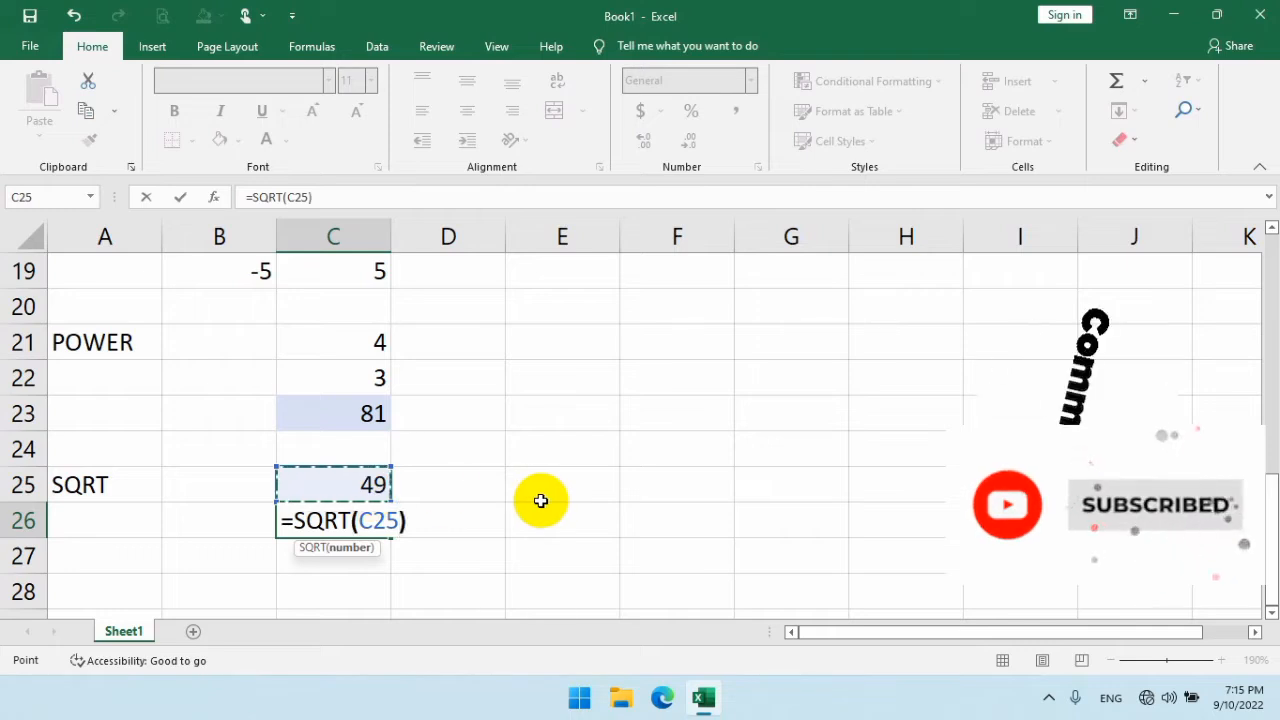
pyautogui.press('Return')
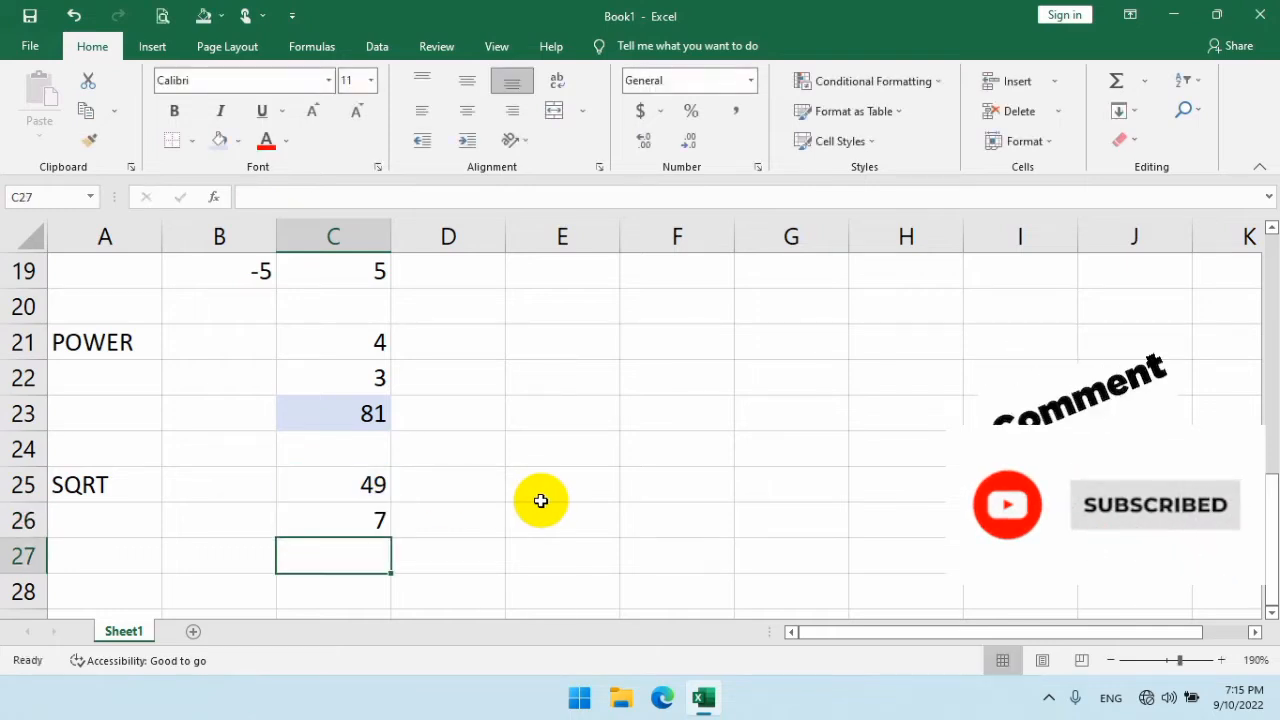
# Step: Change the SQRT sample value in C25 to 99 and shade the result cell C26 light blue
pyautogui.click(338, 490)
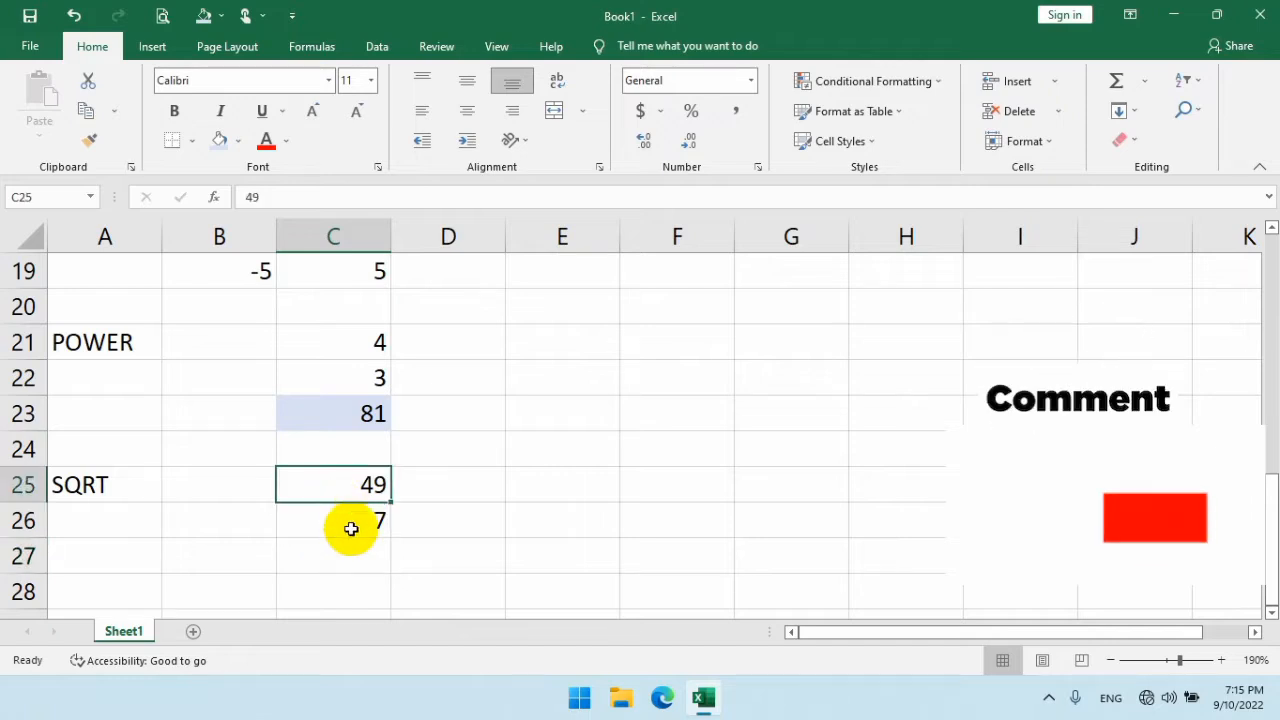
pyautogui.click(347, 527)
pyautogui.click(337, 487)
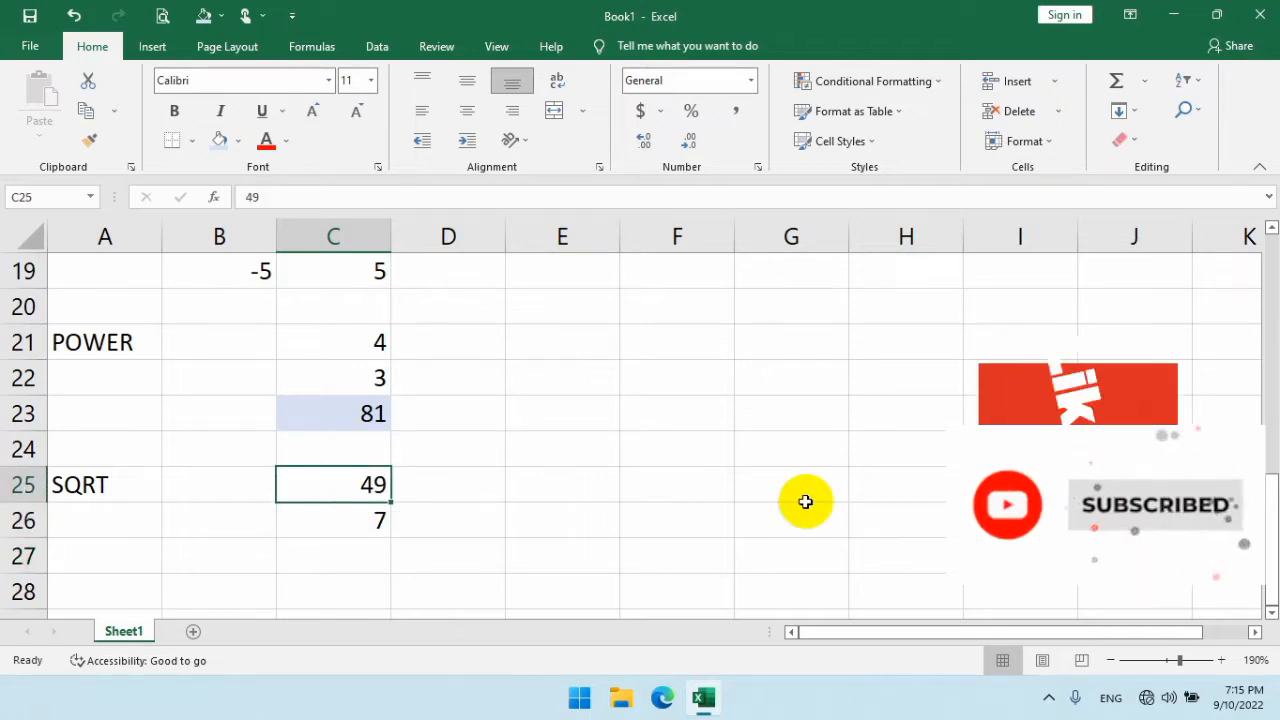
pyautogui.write('99')
pyautogui.press('Return')
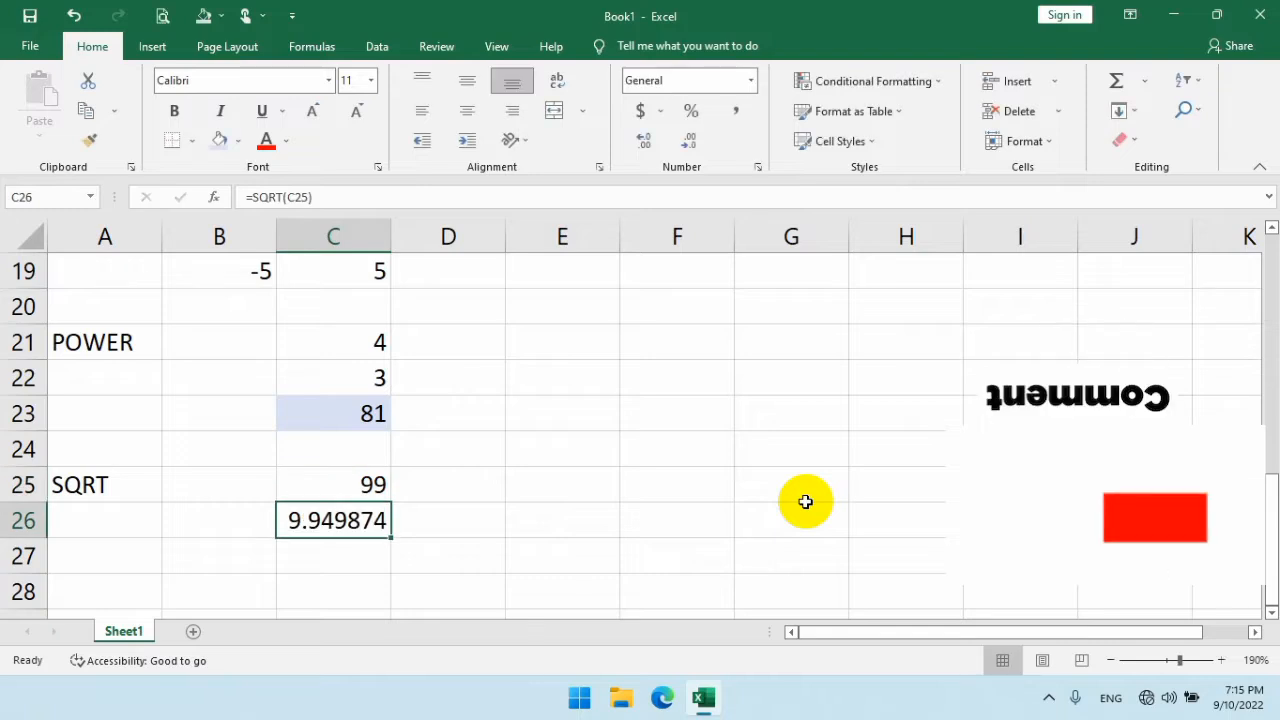
# Step: Test the SQRT formula with 15 and 14 as successive sample values in C25
pyautogui.click(323, 475)
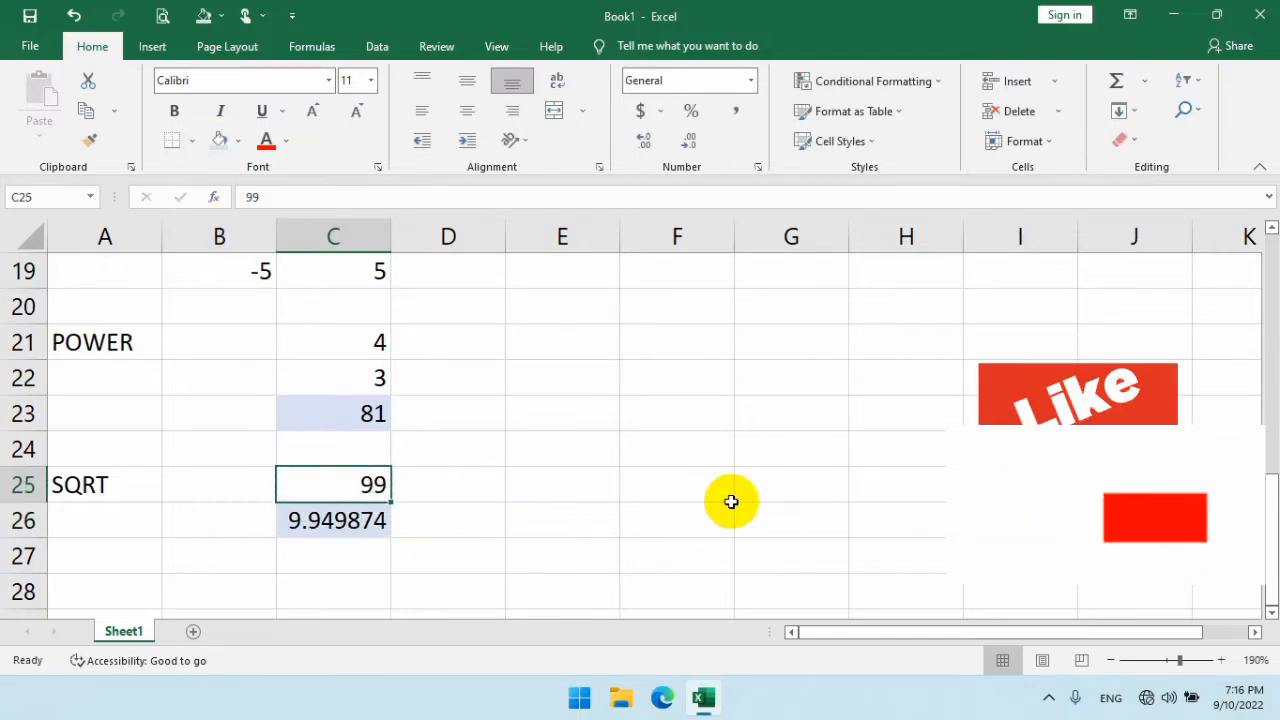
pyautogui.write('15')
pyautogui.press('Return')
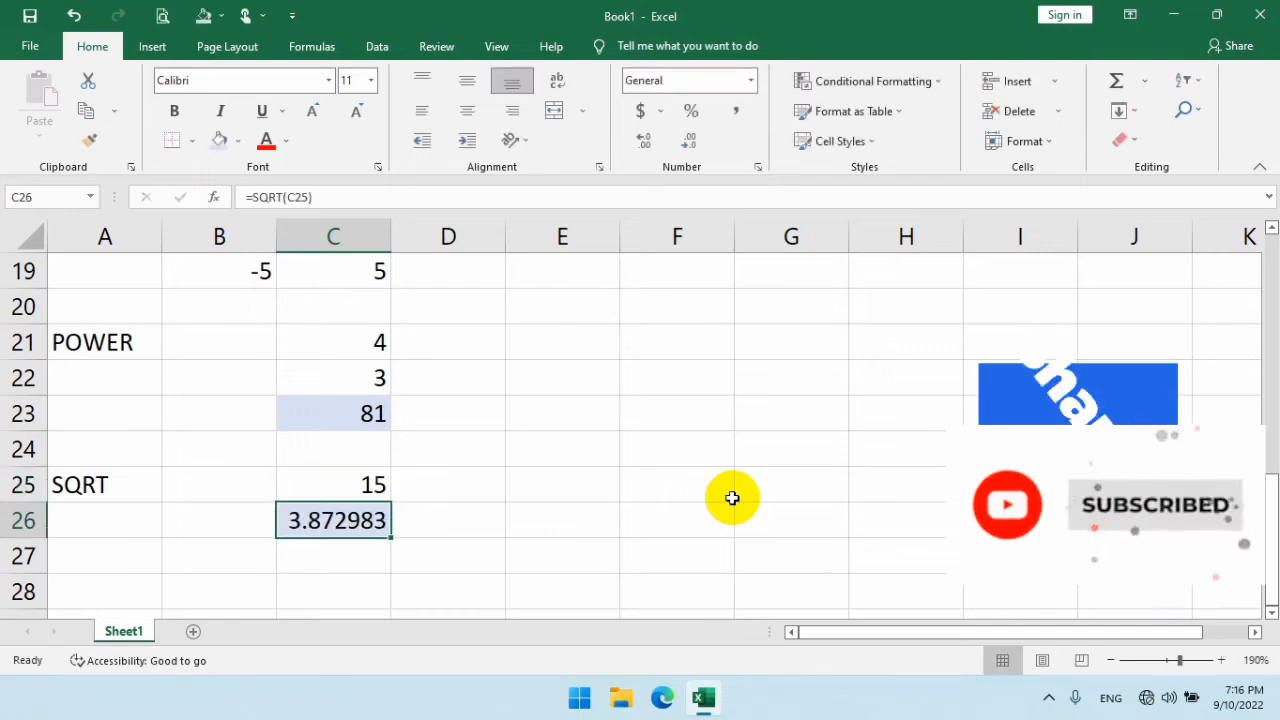
pyautogui.click(380, 486)
pyautogui.write('14')
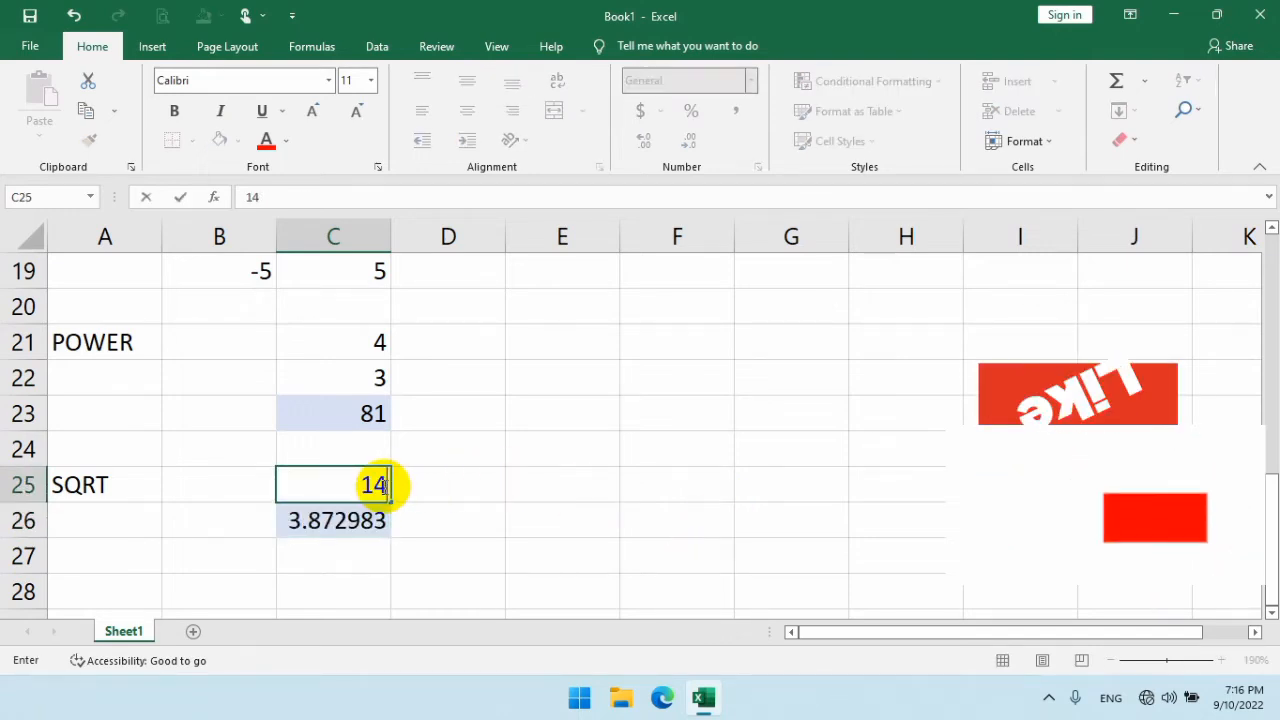
pyautogui.press('Return')
# Step: Set the SQRT sample value in C25 to 2 and check the result in C26
pyautogui.click(380, 486)
pyautogui.write('2')
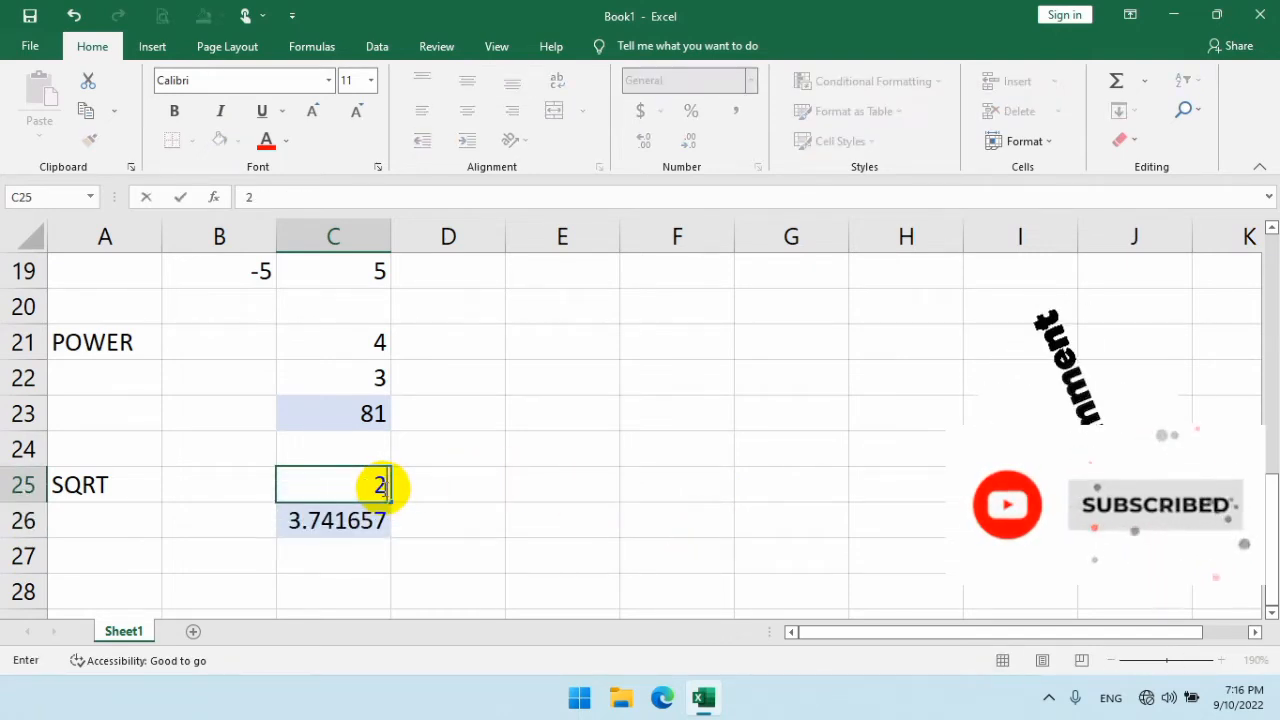
pyautogui.press('Return')
pyautogui.click(349, 489)
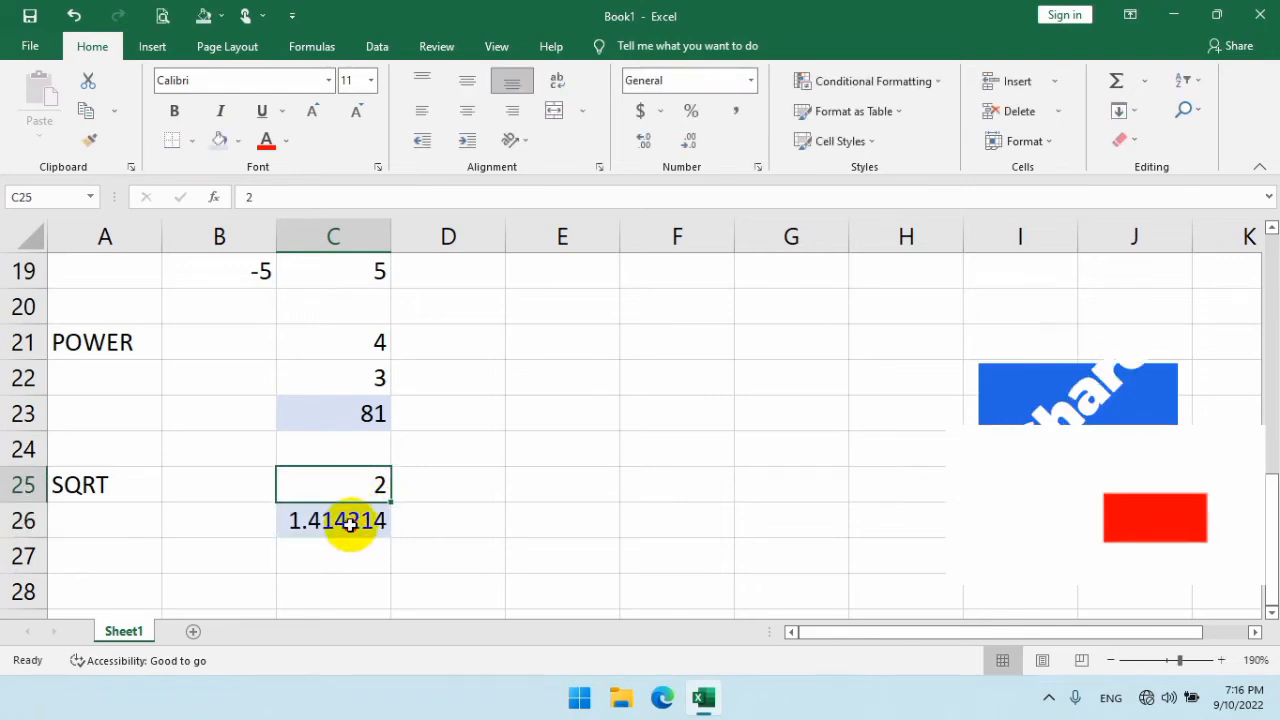
pyautogui.click(349, 521)
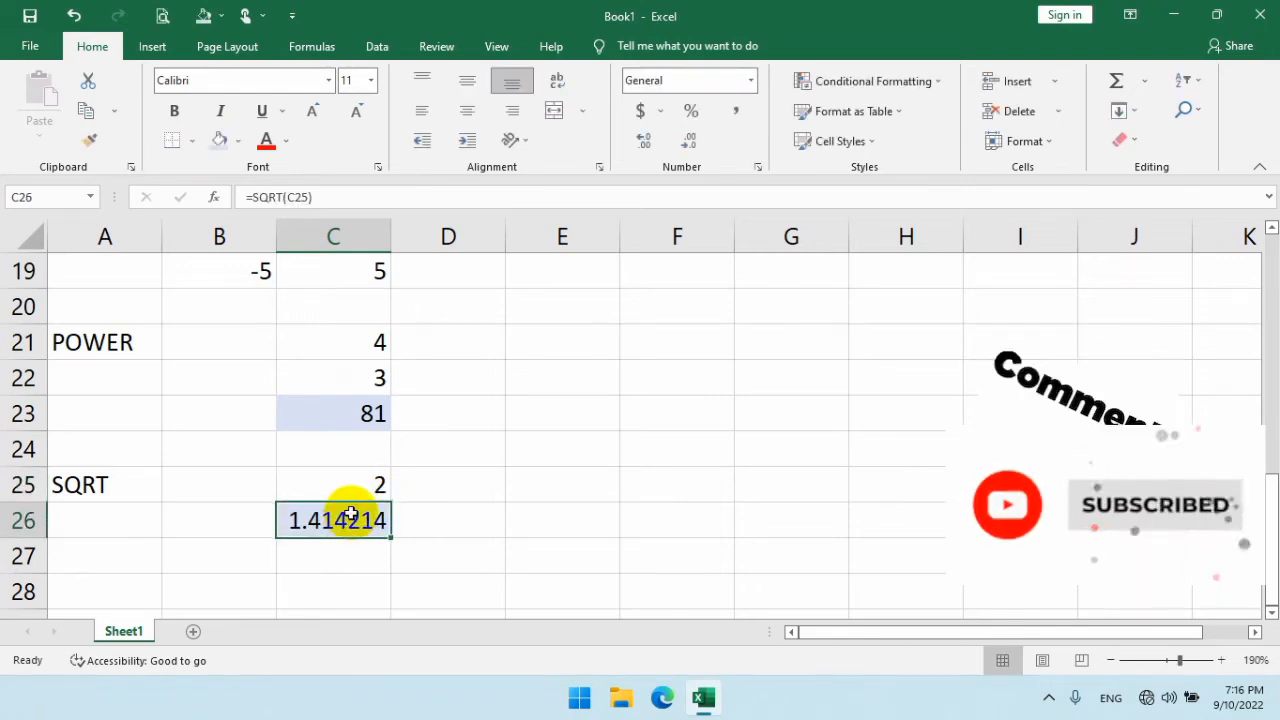
# Step: Start a new list of sample numbers below the SQRT example by entering 100, 200 and 300 in E27:E29
pyautogui.scroll(-1, 380, 525)
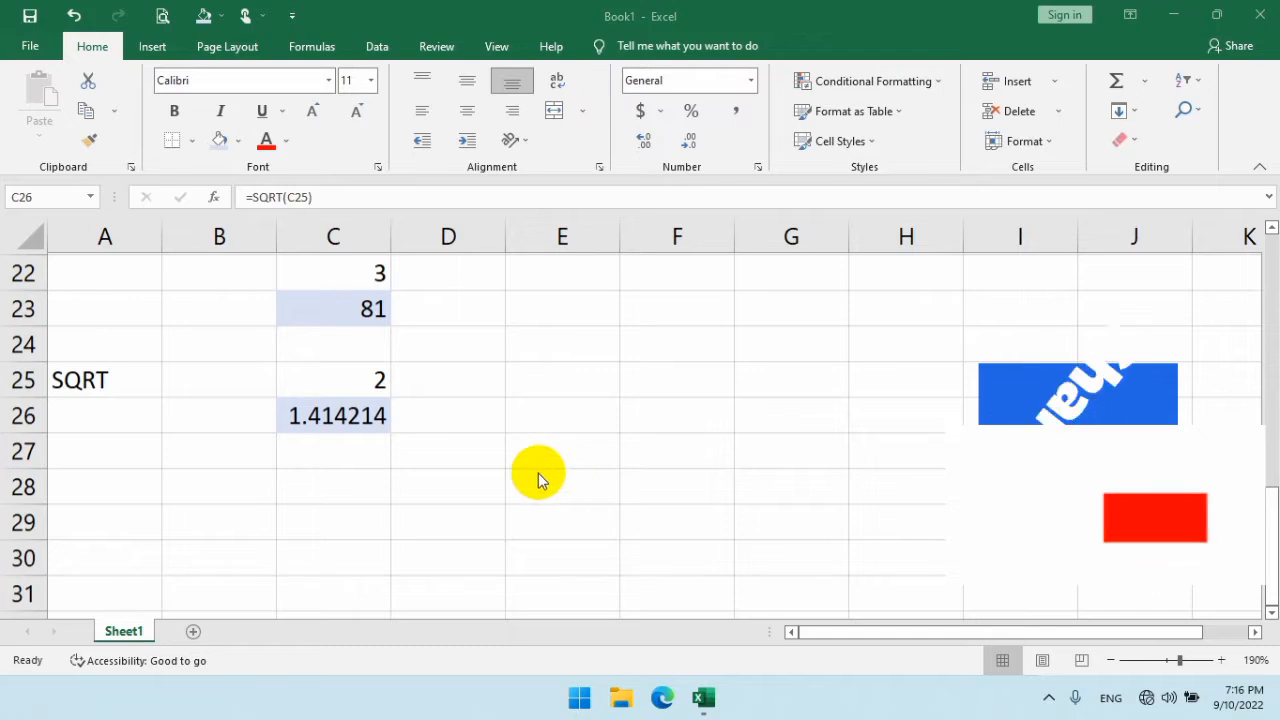
pyautogui.scroll(-1, 520, 475)
pyautogui.scroll(4, 494, 463)
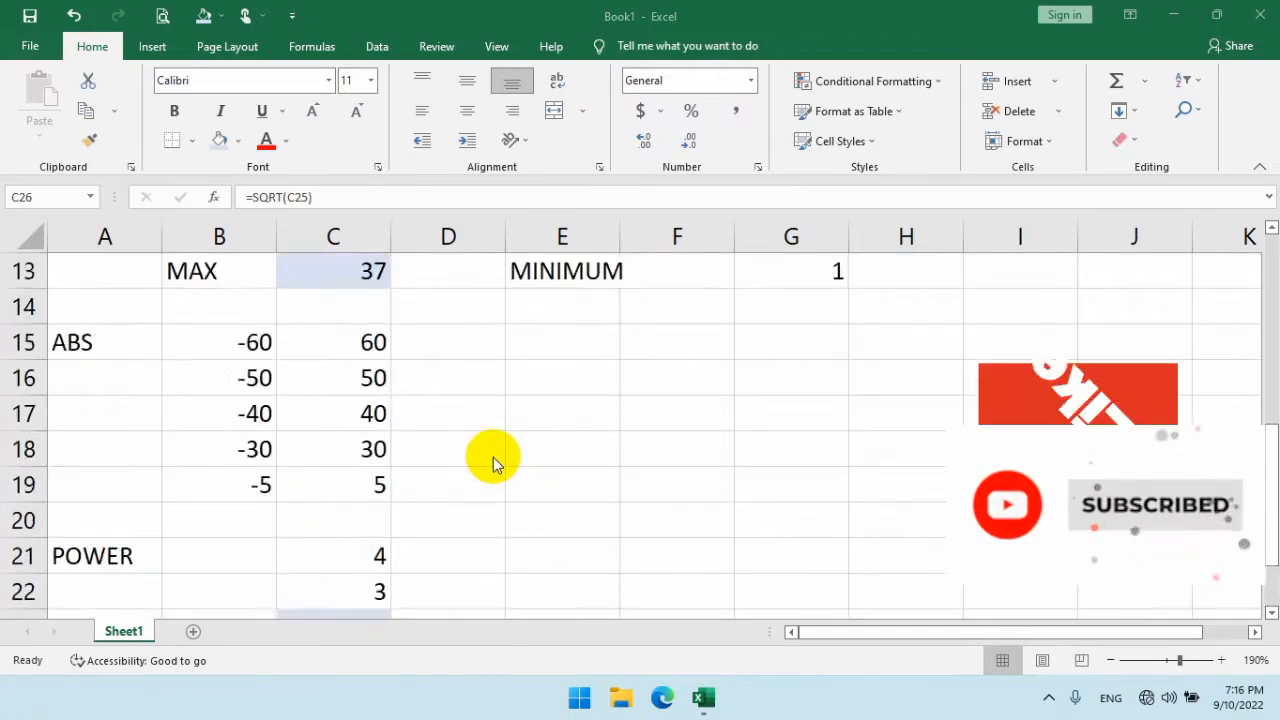
pyautogui.scroll(-4, 496, 462)
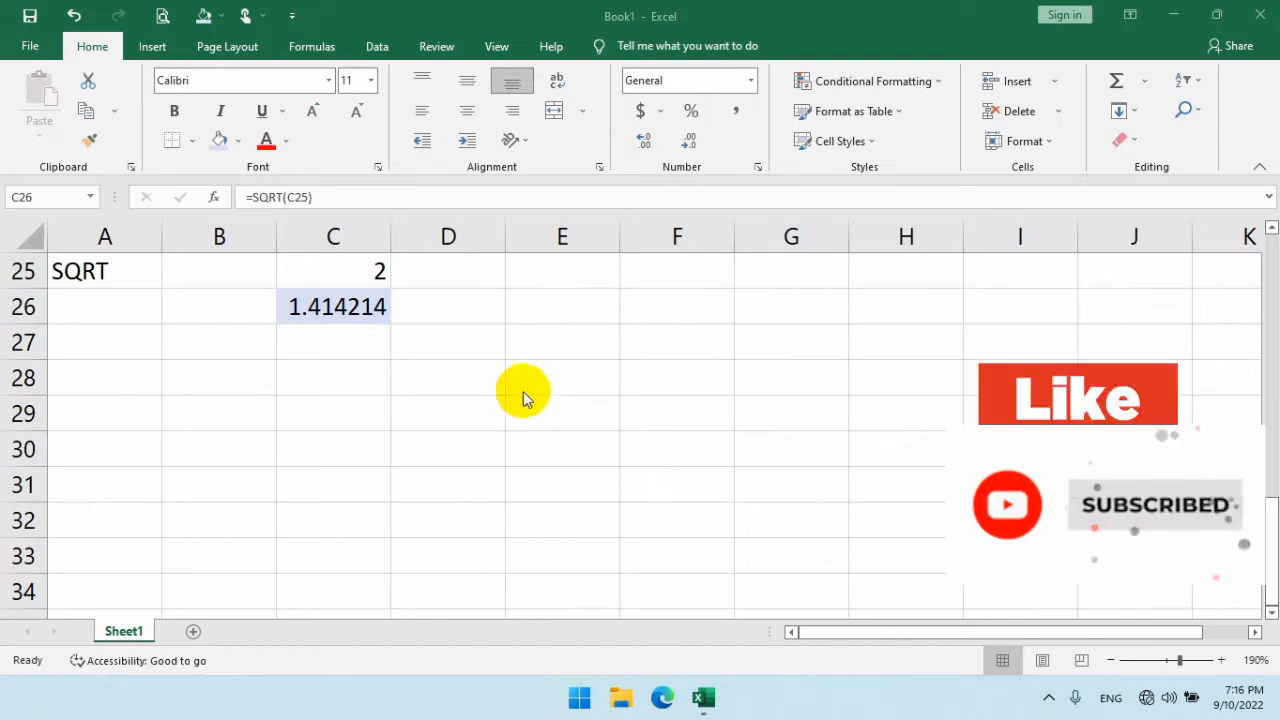
pyautogui.click(545, 348)
pyautogui.write('100')
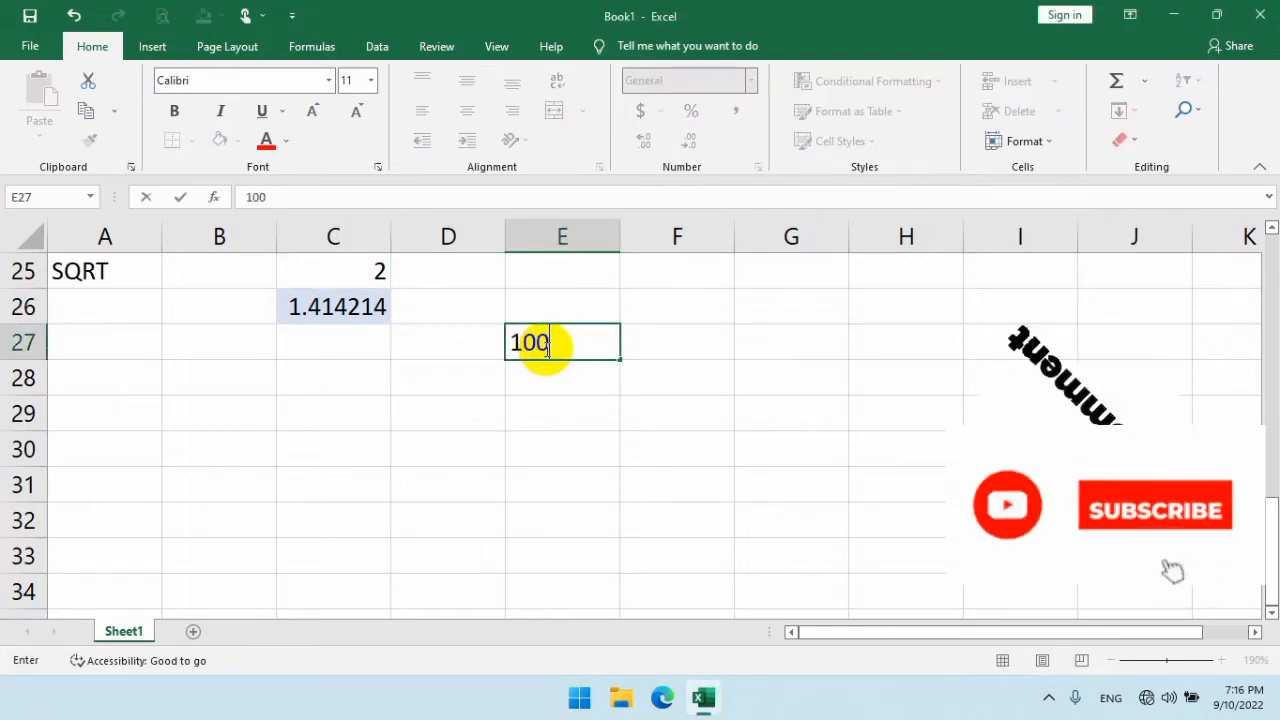
pyautogui.press('Return')
pyautogui.write('200')
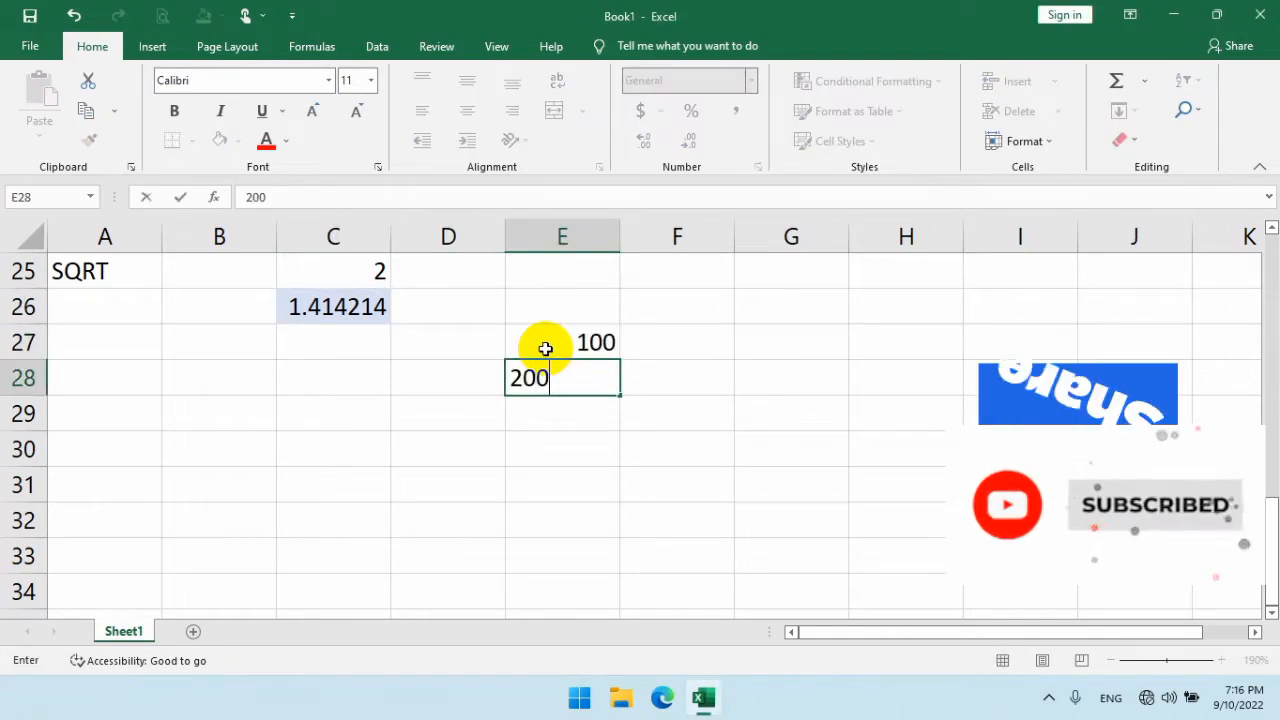
pyautogui.press('Return')
pyautogui.write('300')
pyautogui.press('Return')
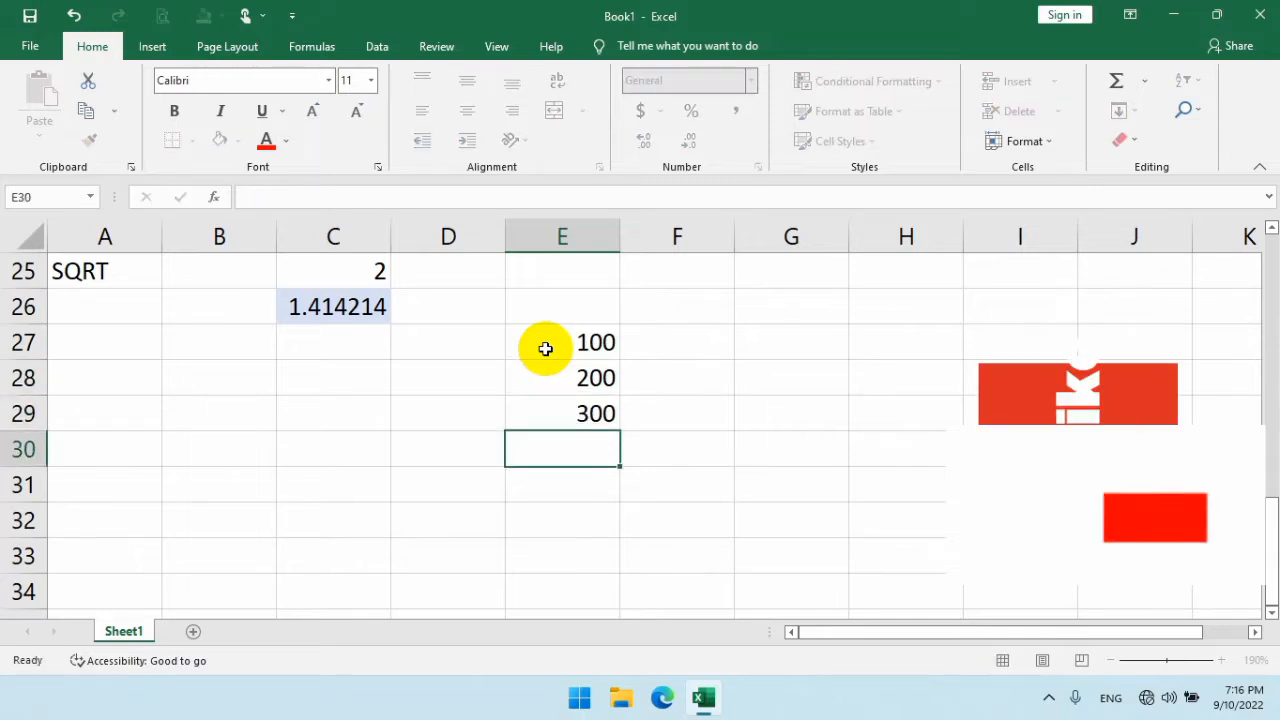
# Step: Complete the sample list with 250 in E30 and 500 in E31
pyautogui.write('25')
pyautogui.press('Return')
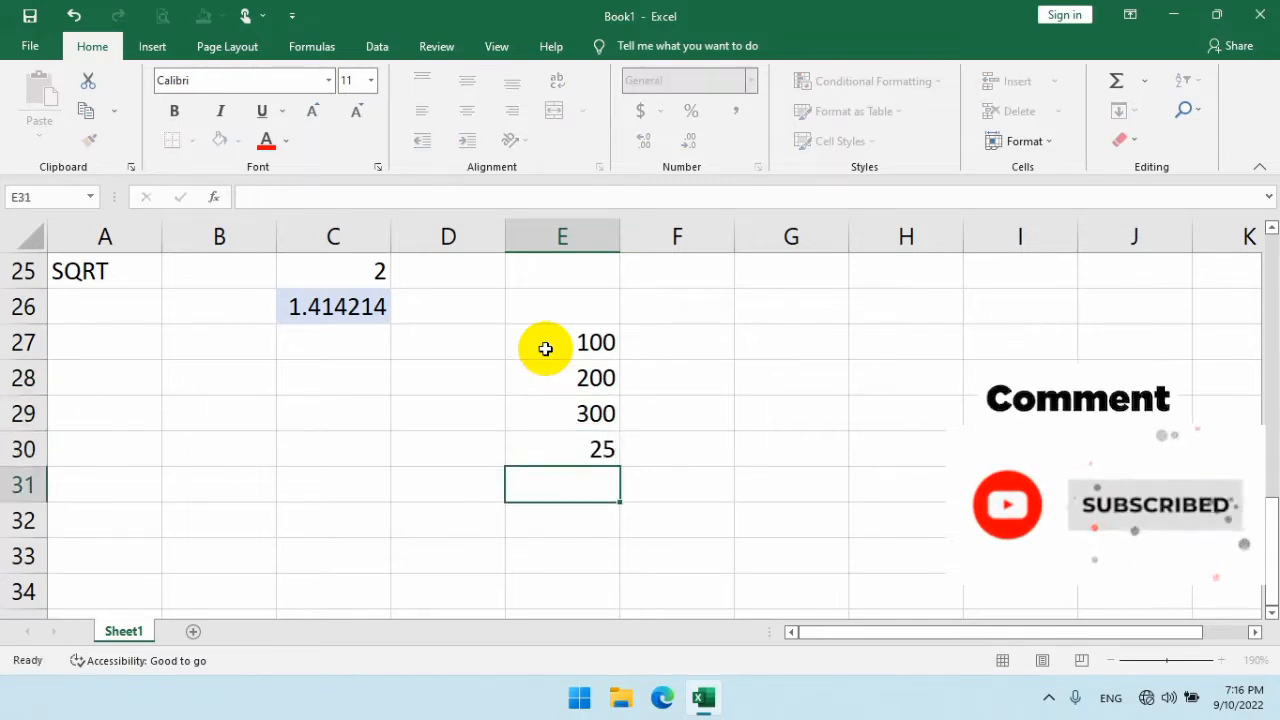
pyautogui.press('Up')
pyautogui.write('250')
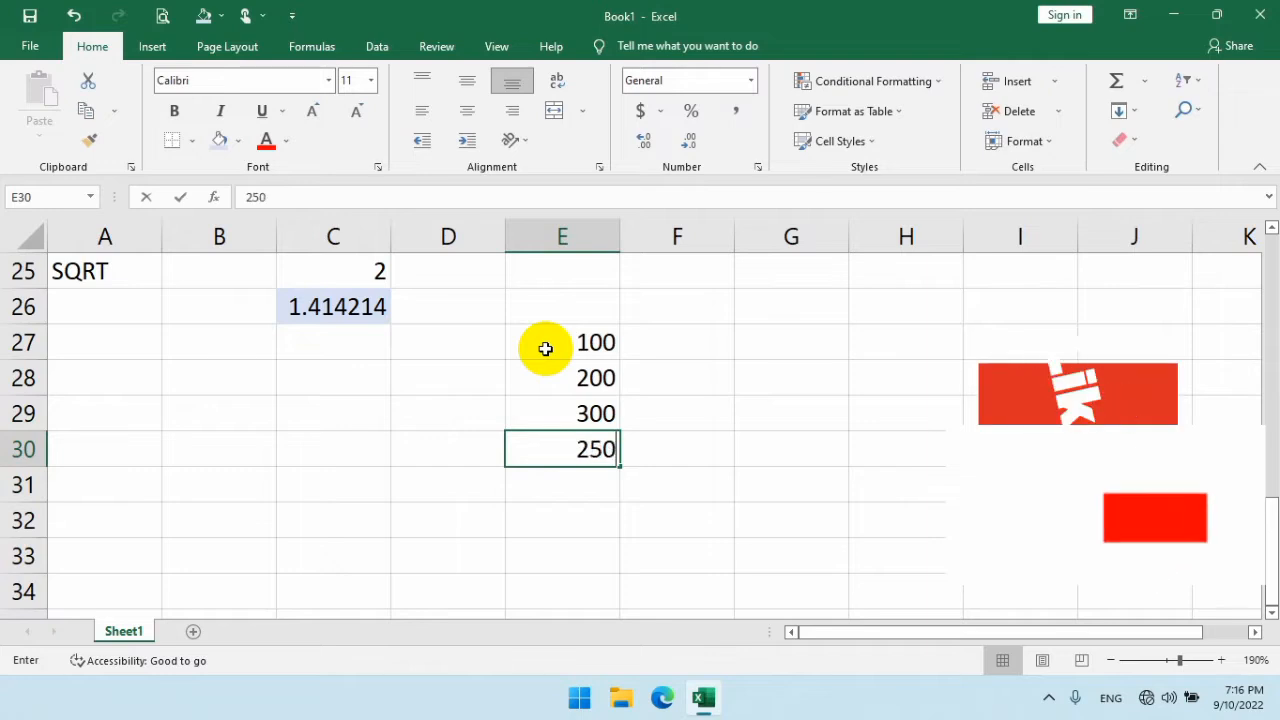
pyautogui.press('Return')
pyautogui.write('500')
pyautogui.press('Return')
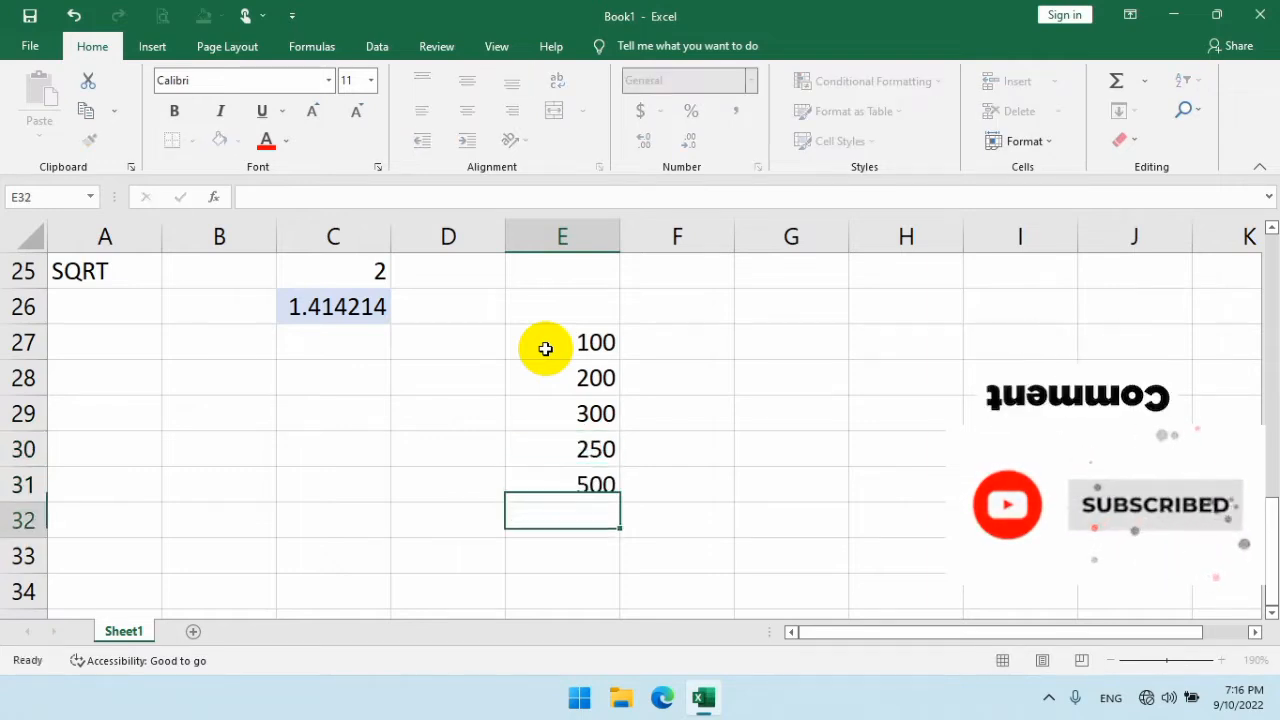
# Step: Enter the label AVERAGE in cell D29, next to the list of sample numbers
pyautogui.moveTo(551, 346); pyautogui.dragTo(557, 480)
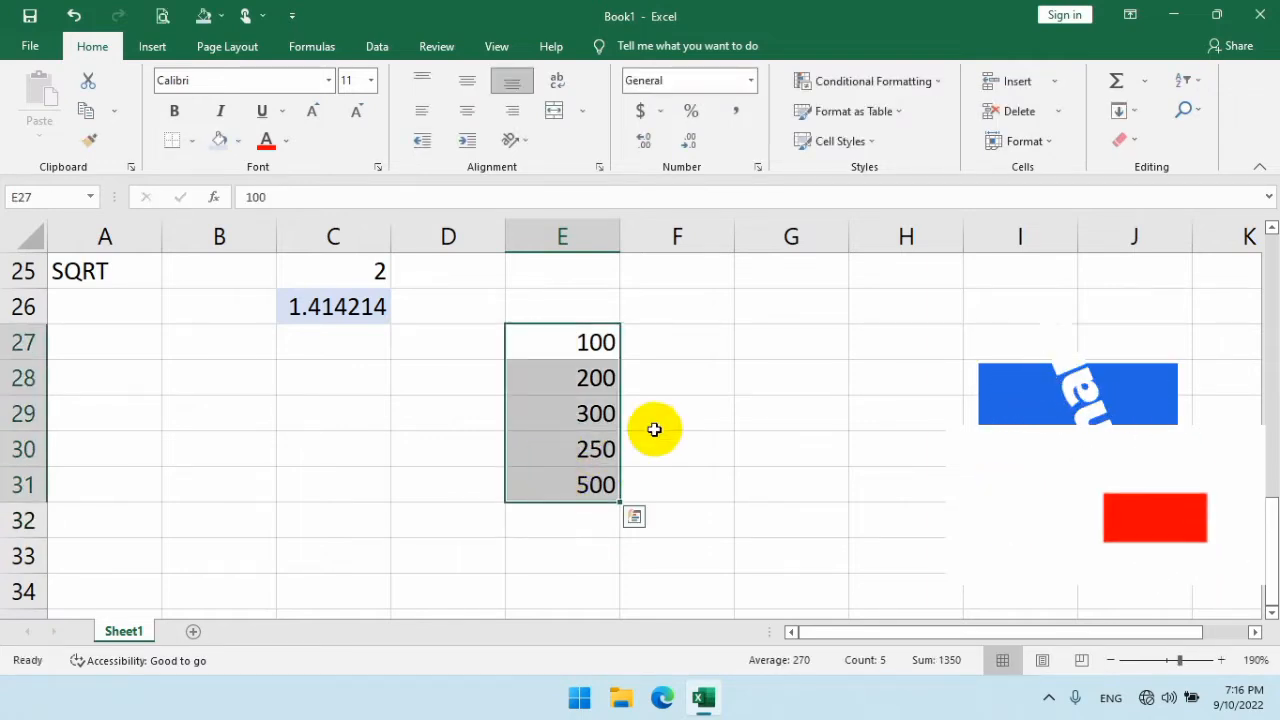
pyautogui.click(666, 340)
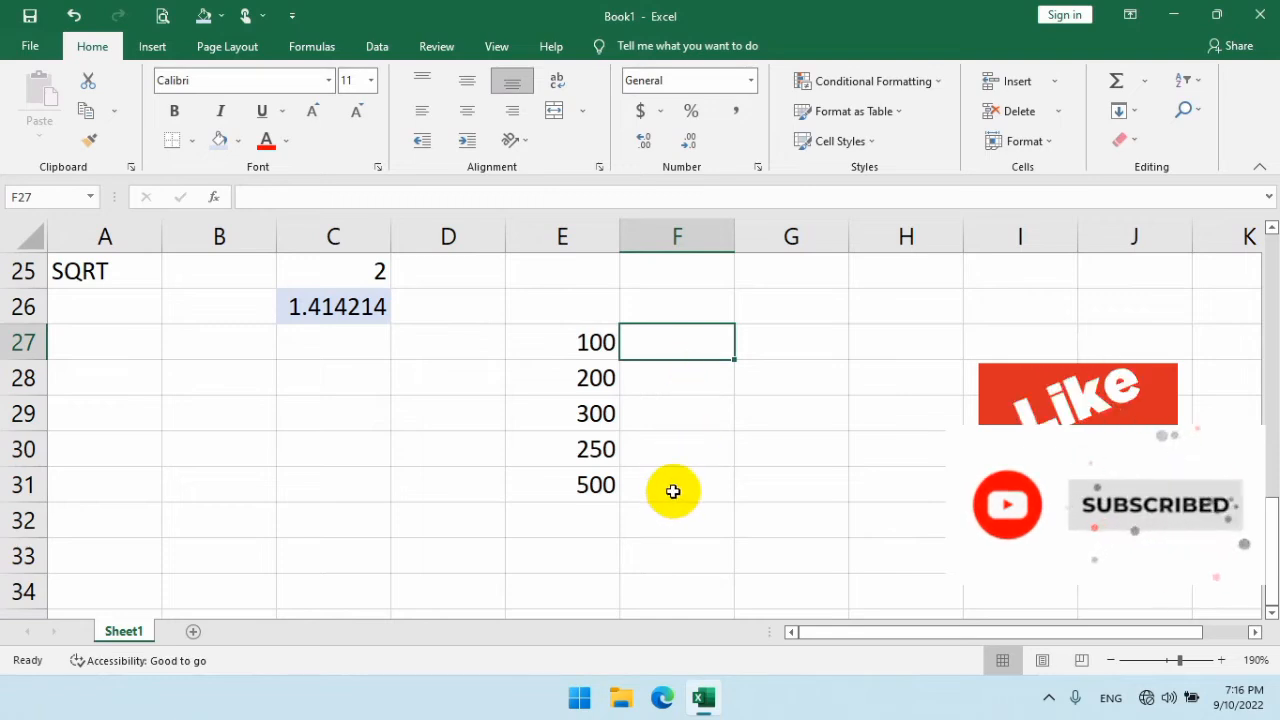
pyautogui.click(680, 420)
pyautogui.click(775, 420)
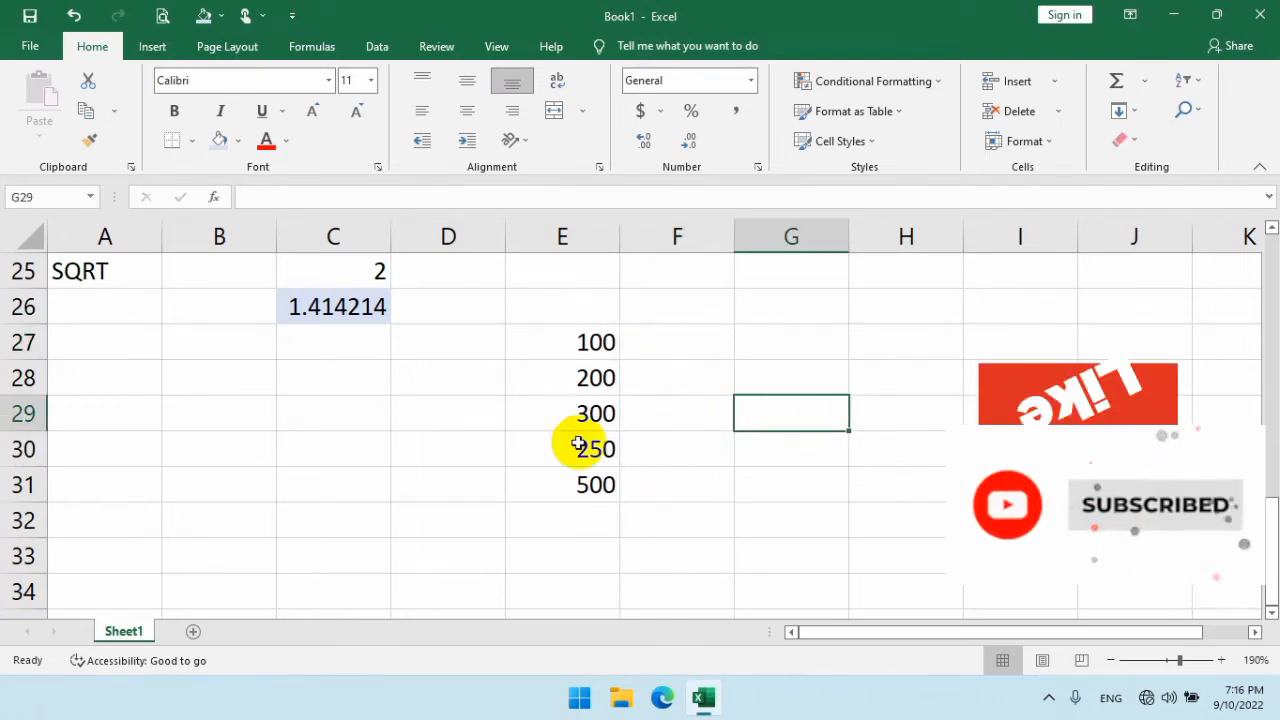
pyautogui.click(431, 430)
pyautogui.write('A')
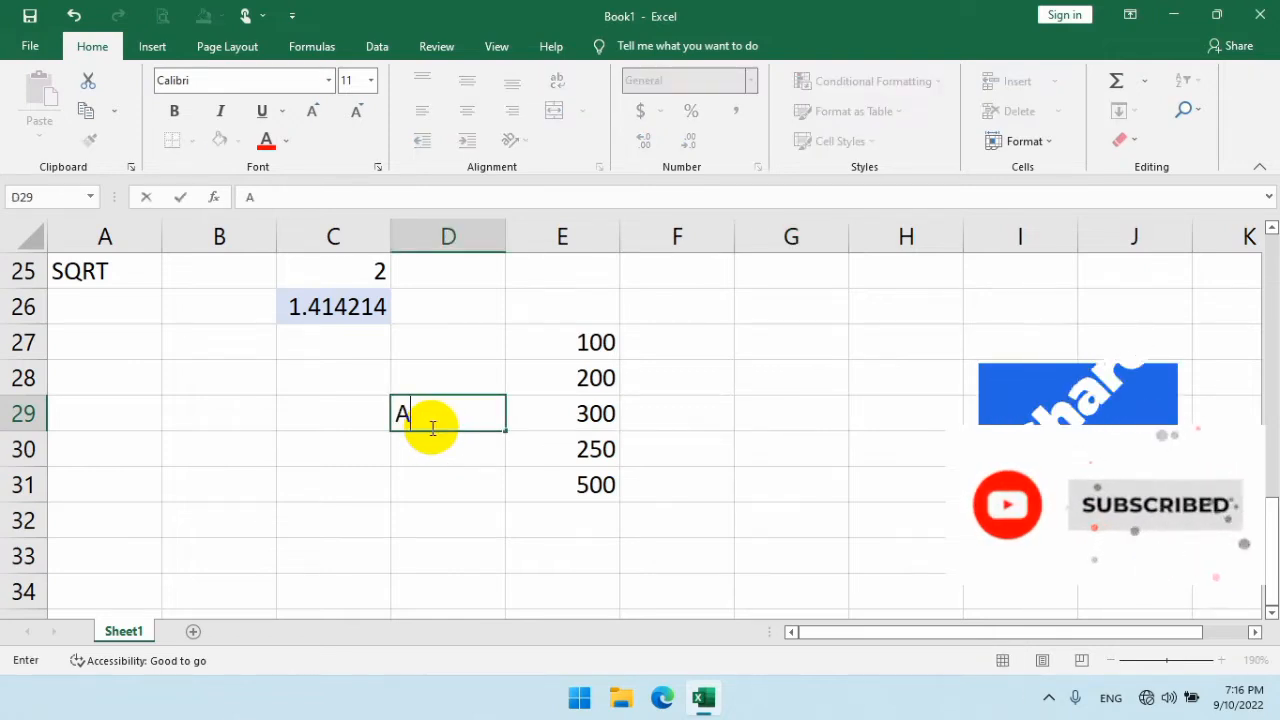
pyautogui.write('VERAGE')
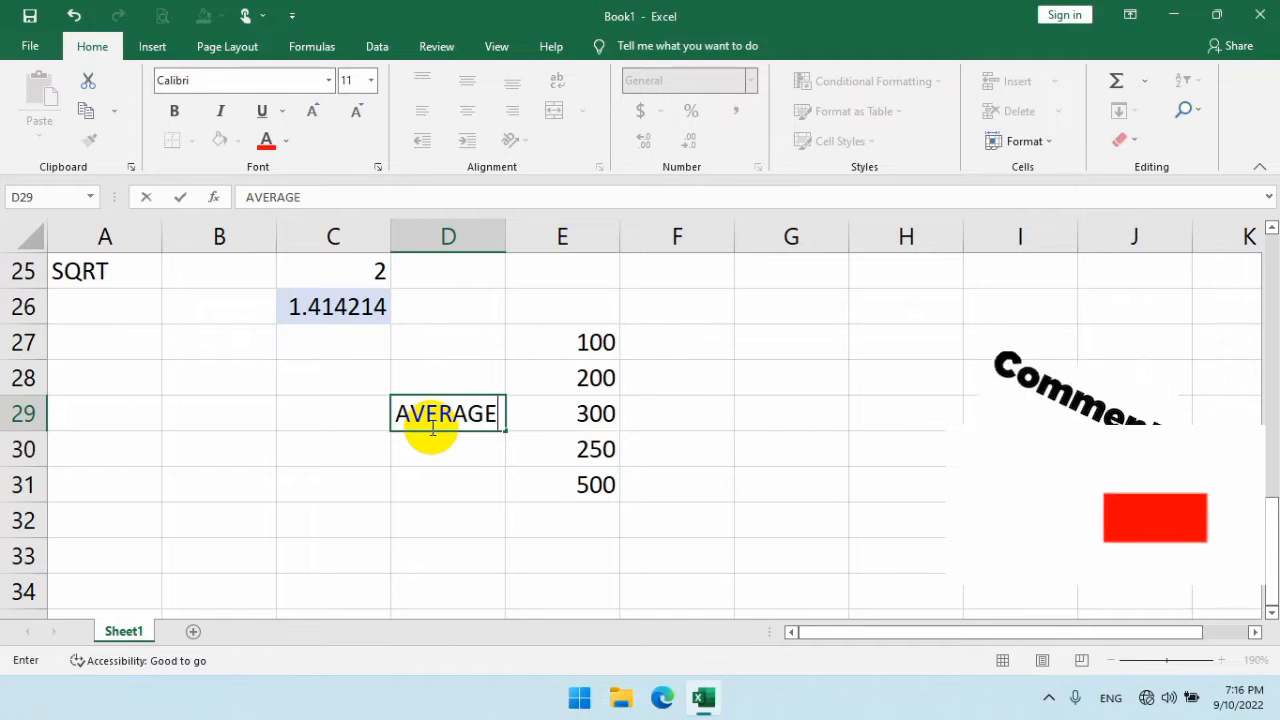
# Step: Calculate the average of the numbers in E27:E31 in cell G29 with the AVERAGE function
pyautogui.click(745, 412)
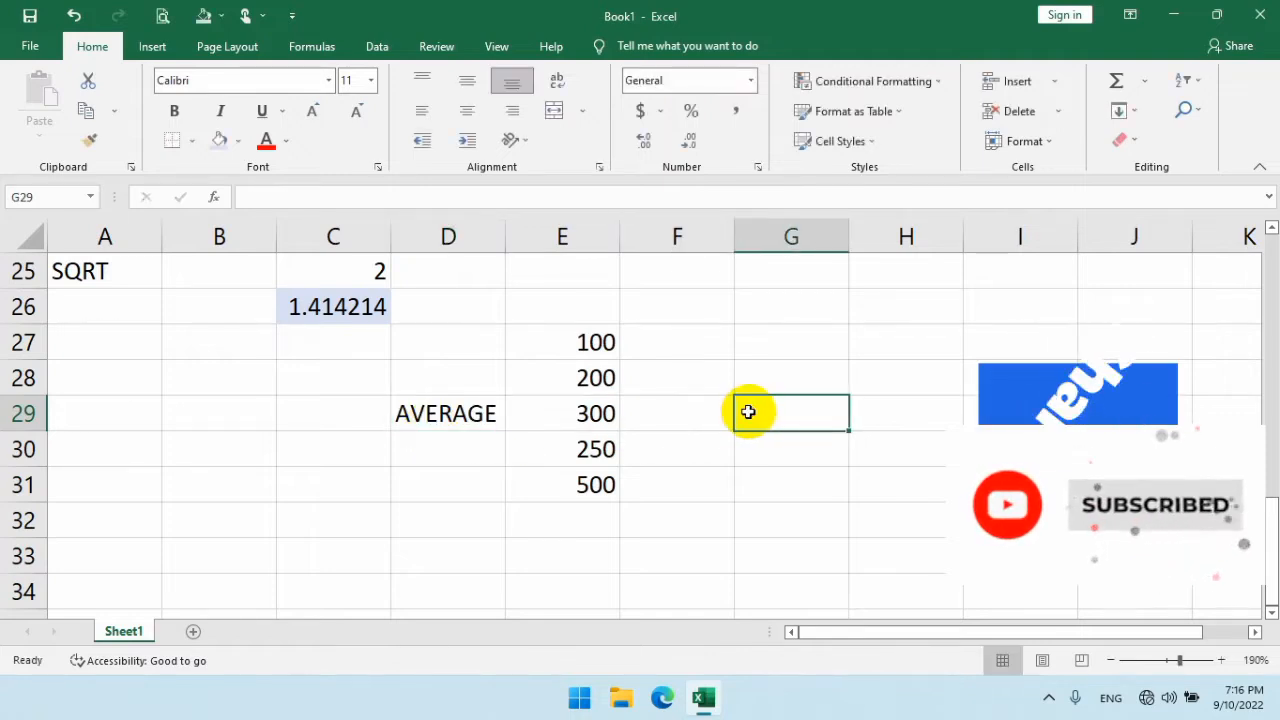
pyautogui.write('=A')
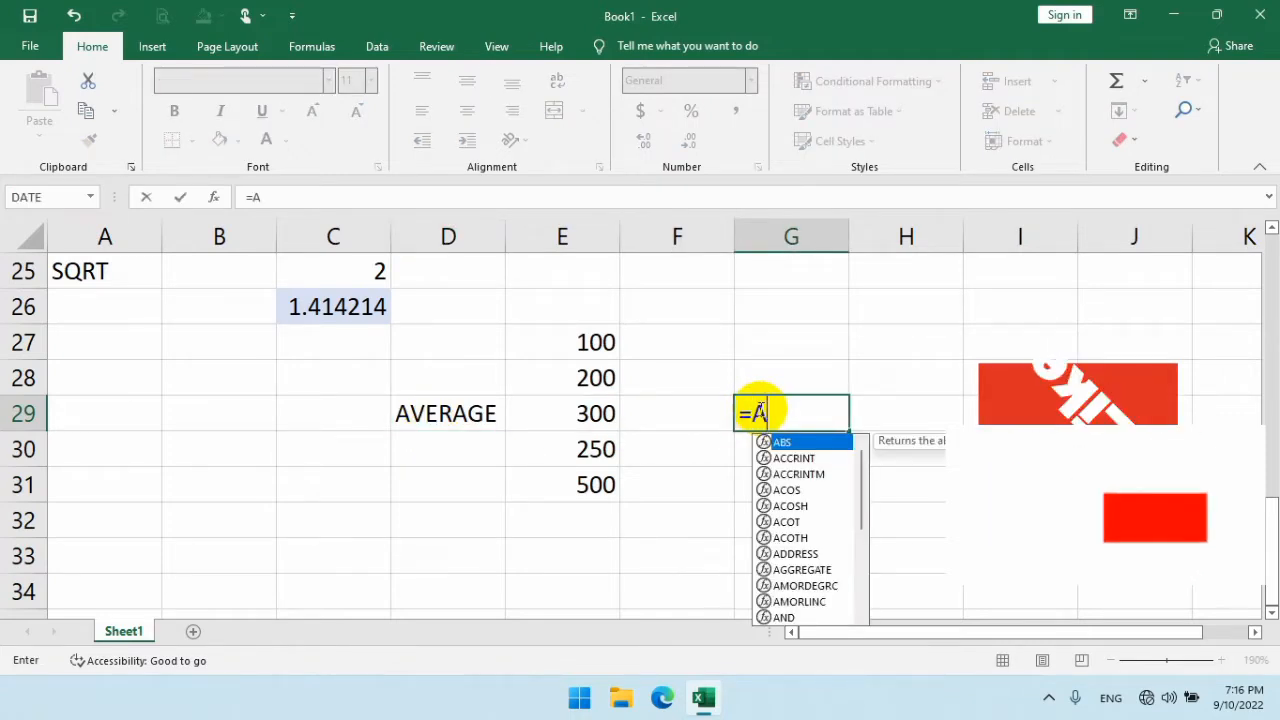
pyautogui.write('VERAGE')
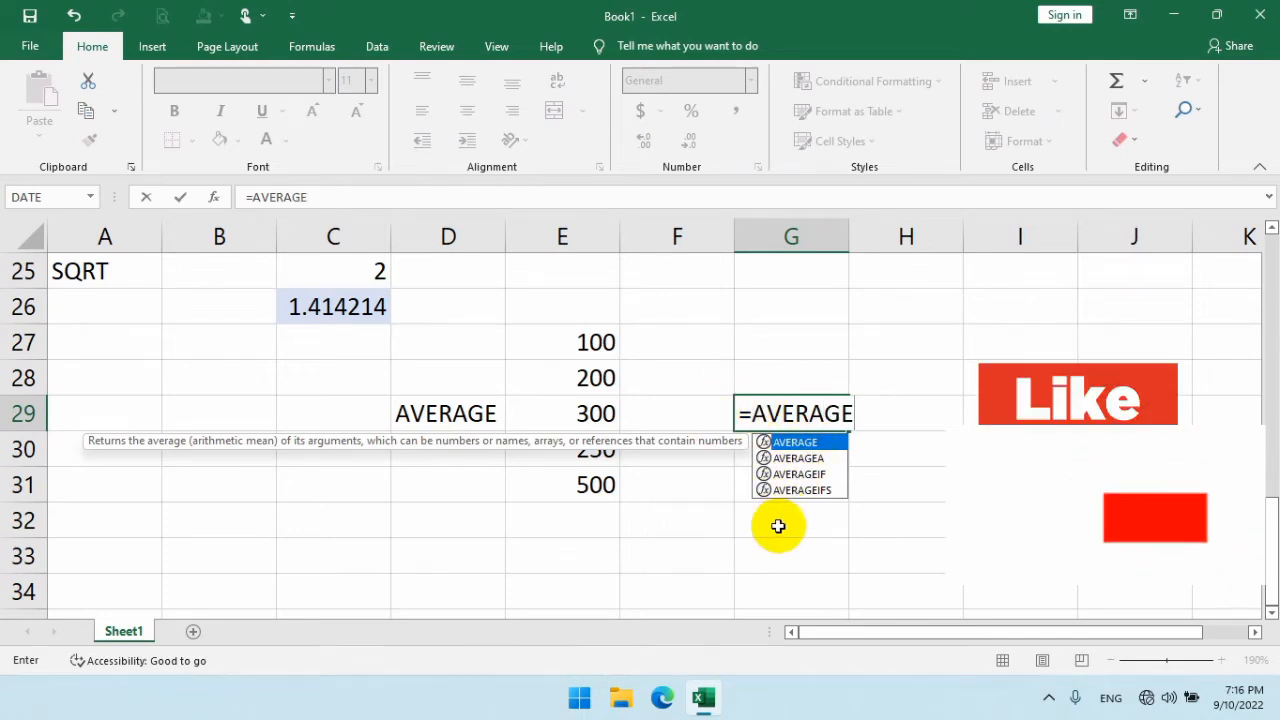
pyautogui.write('(')
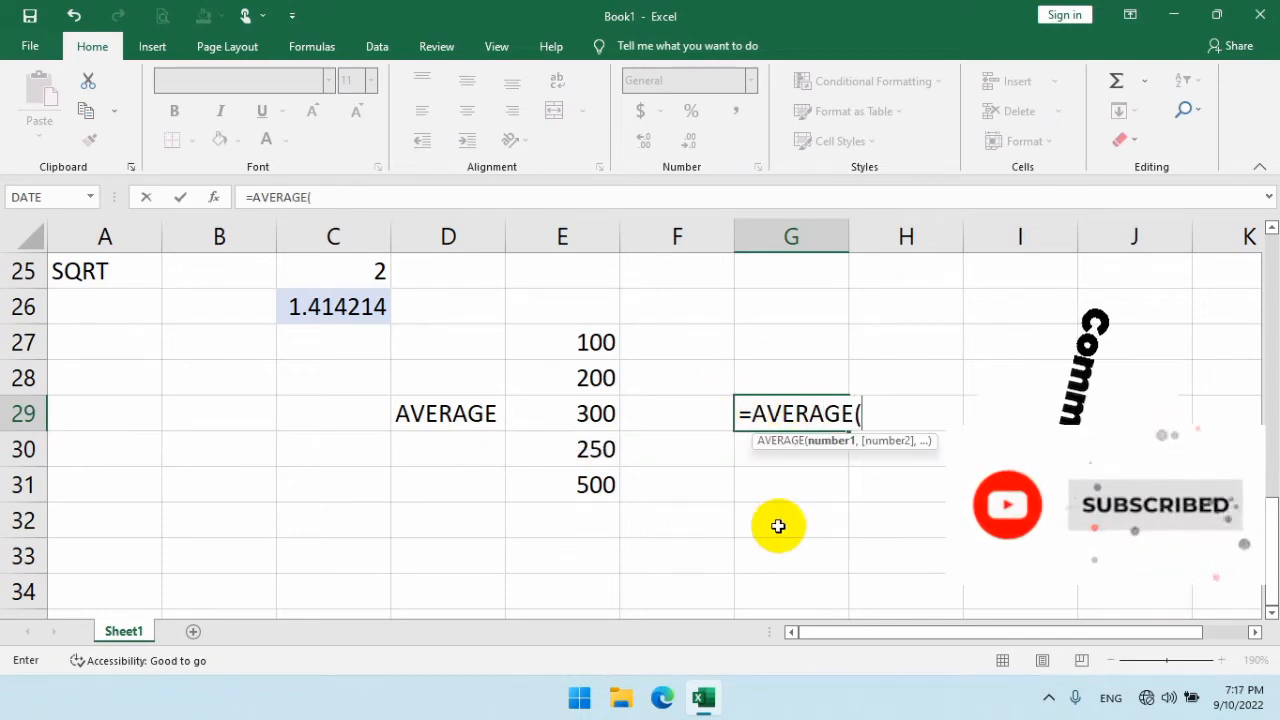
pyautogui.moveTo(588, 343); pyautogui.dragTo(587, 486)
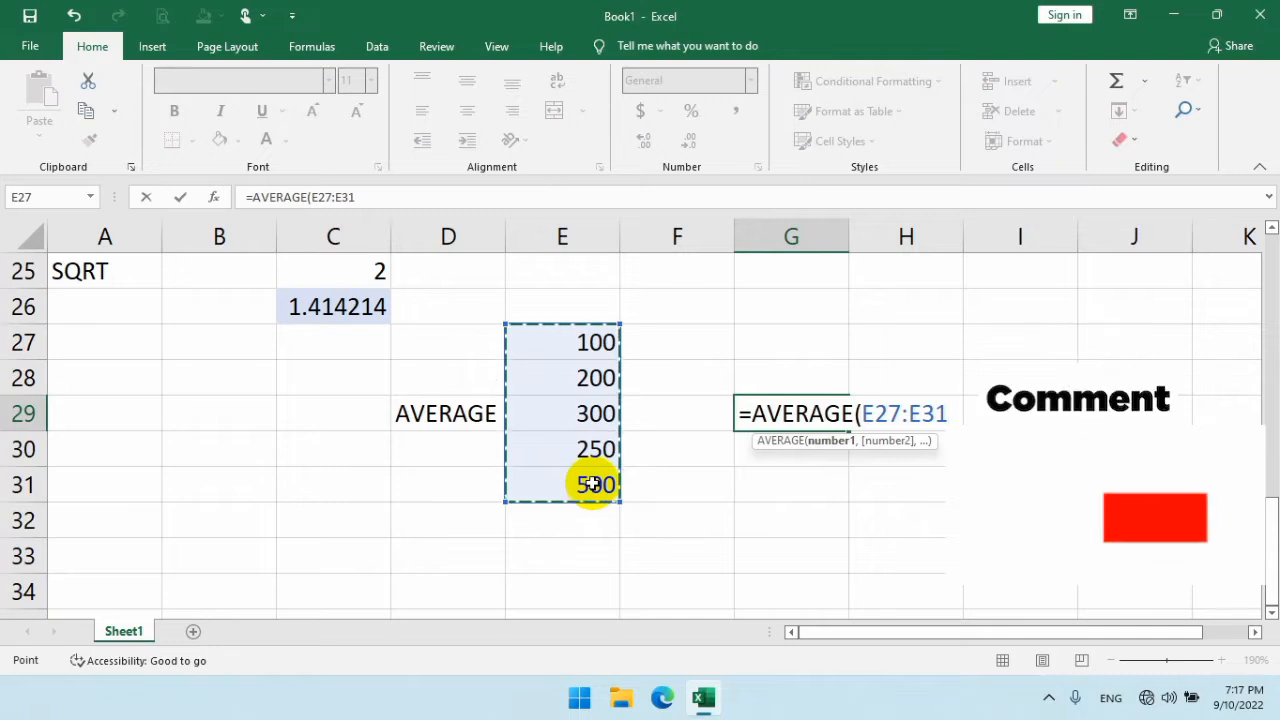
pyautogui.write(')')
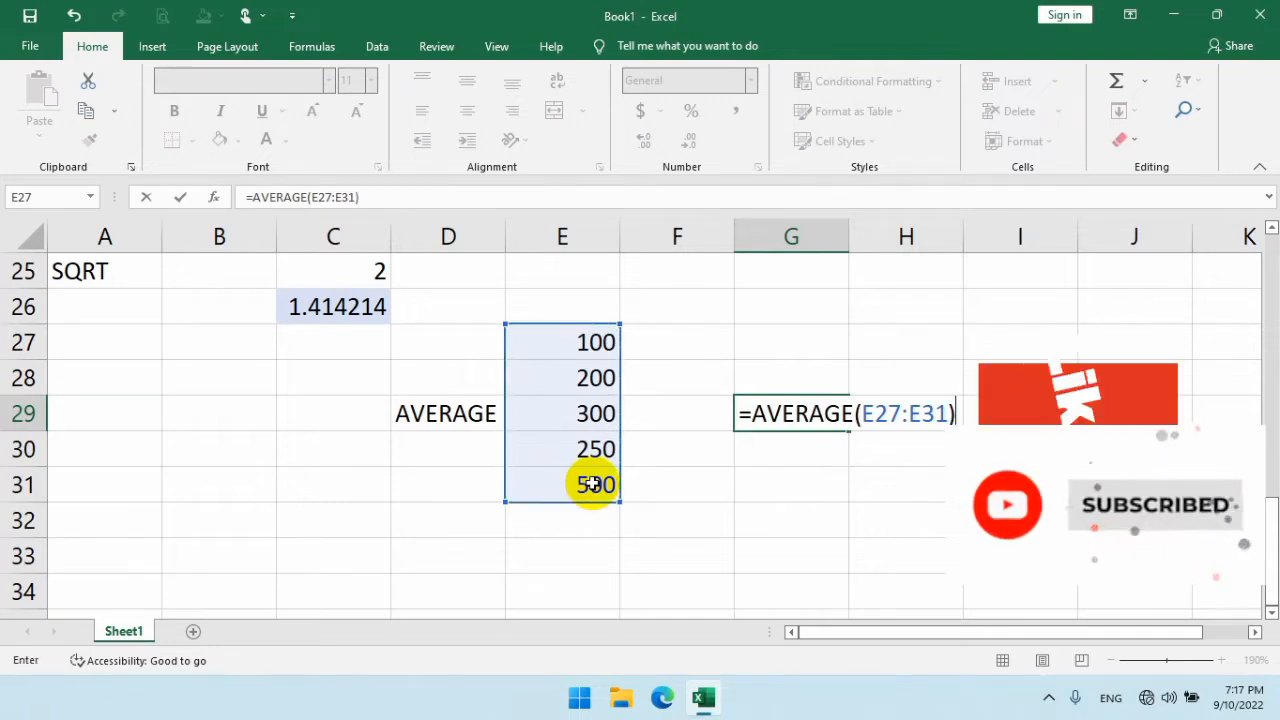
pyautogui.press('Return')
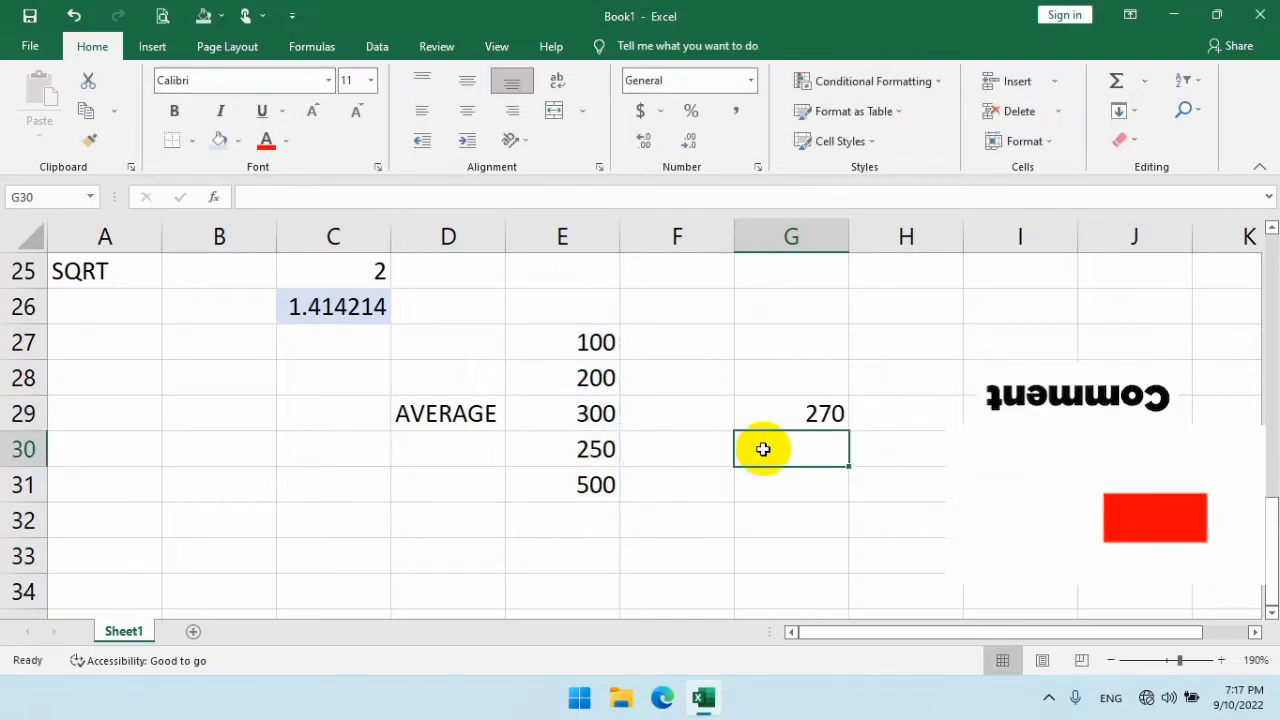
# Step: Shade the average result in G29 with the same light blue fill as C26 and compare it with the numbers in E27:E31
pyautogui.click(771, 416)
pyautogui.click(221, 141)
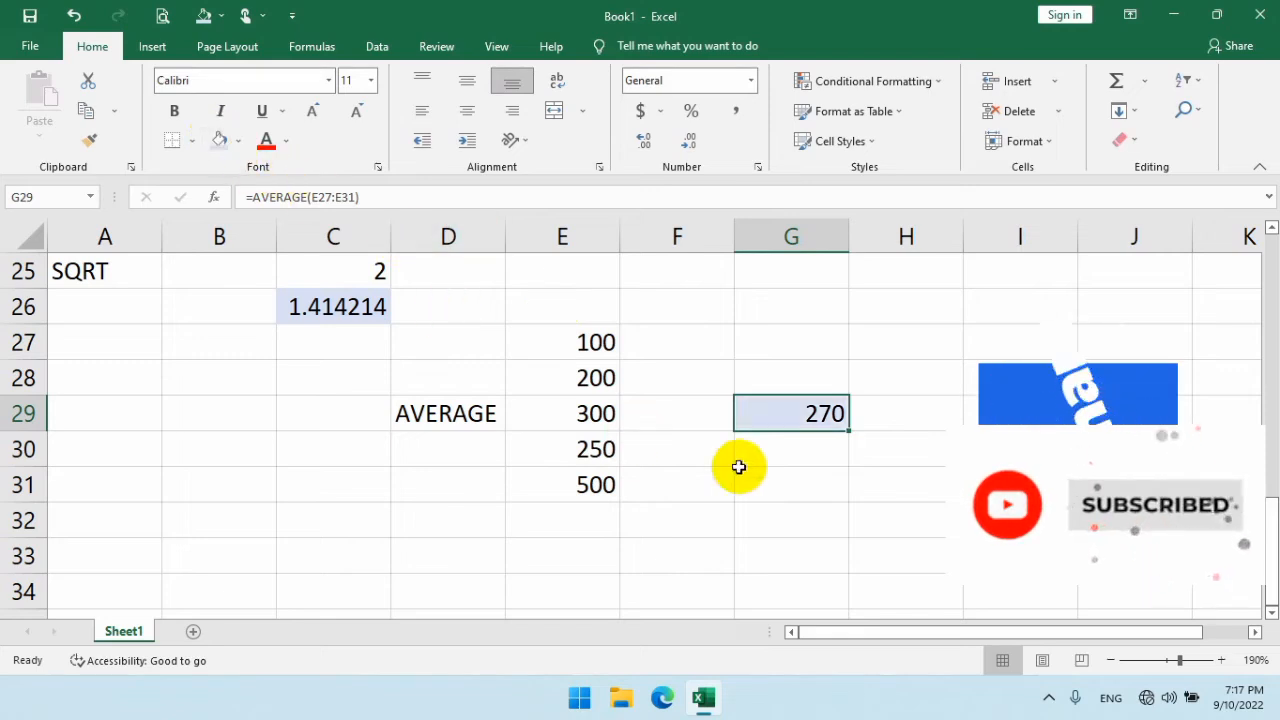
pyautogui.click(740, 472)
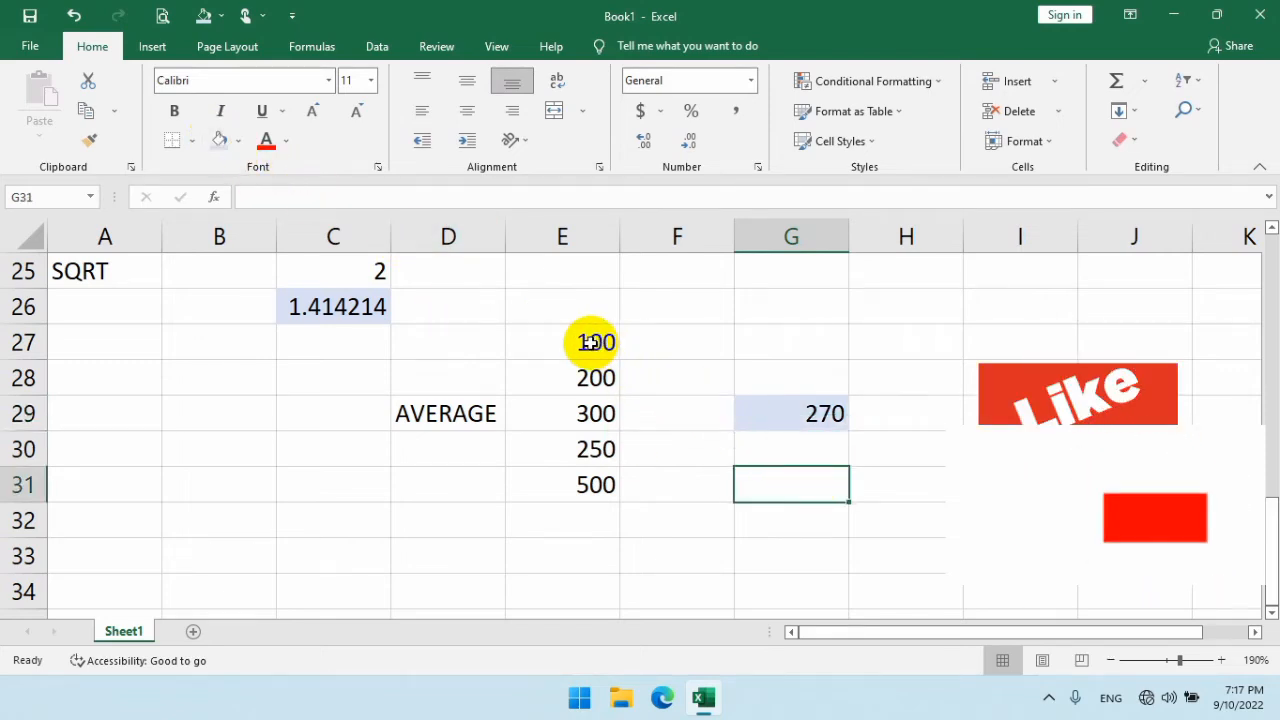
pyautogui.moveTo(597, 343); pyautogui.dragTo(594, 486)
pyautogui.click(775, 403)
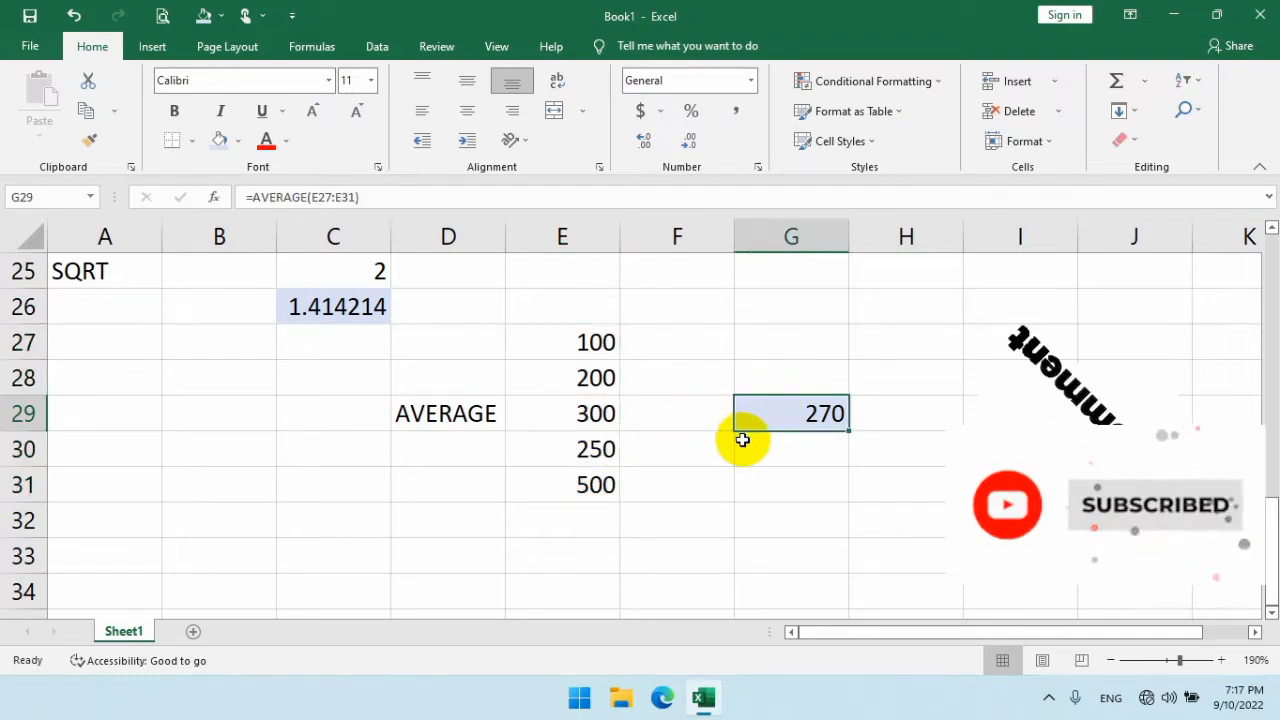
pyautogui.click(660, 452)
pyautogui.moveTo(597, 343); pyautogui.dragTo(603, 474)
pyautogui.click(745, 414)
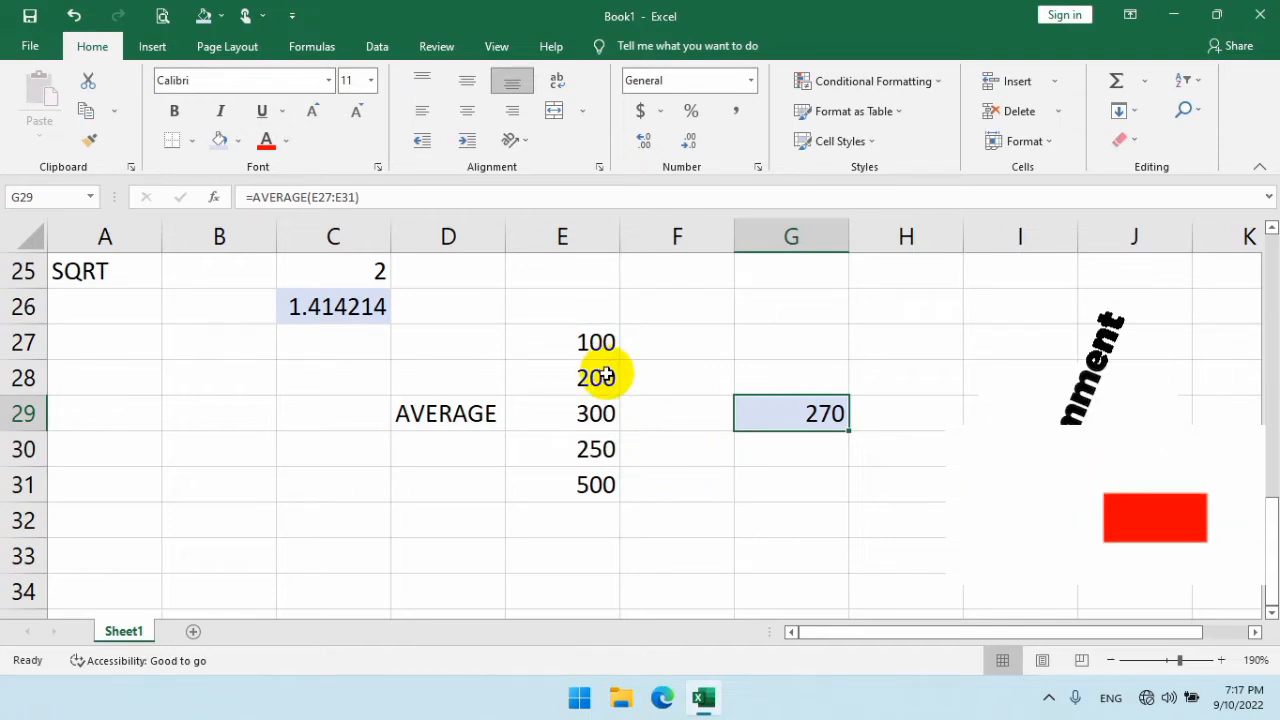
# Step: Enter =TODAY() in cell A30 and compare the returned date with the system date
pyautogui.scroll(-2, 520, 480)
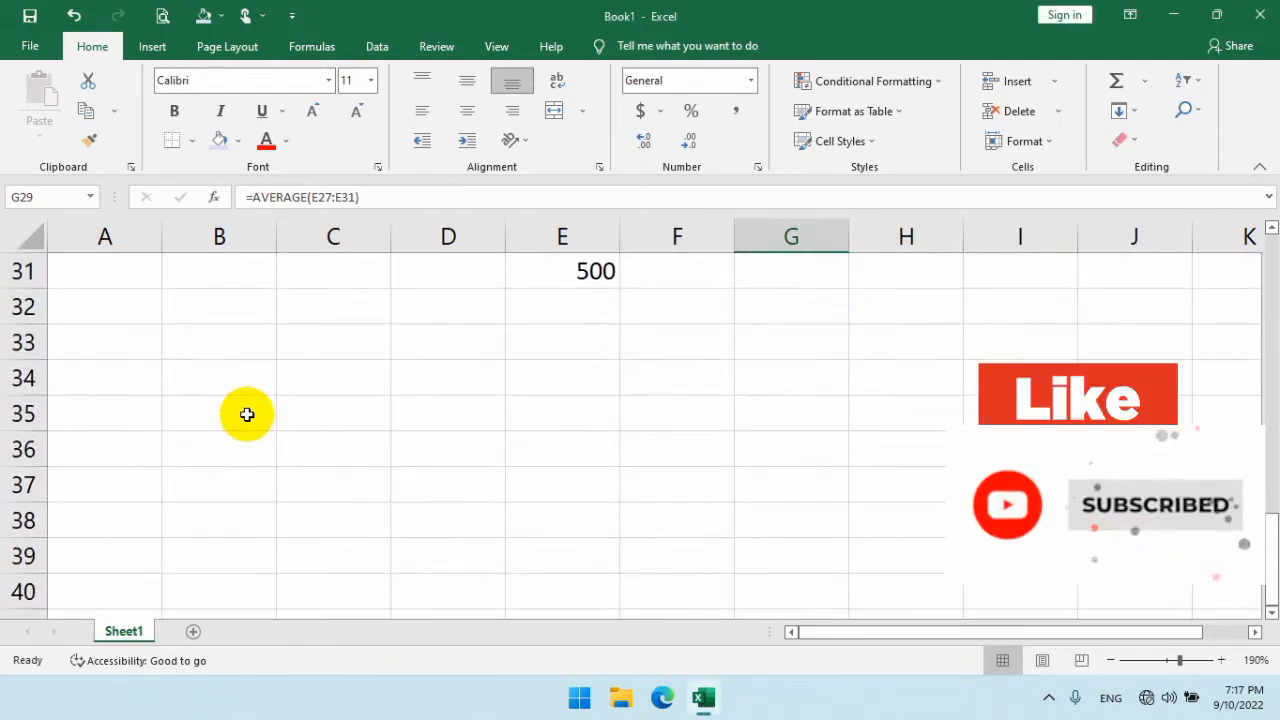
pyautogui.scroll(2, 247, 414)
pyautogui.click(205, 420)
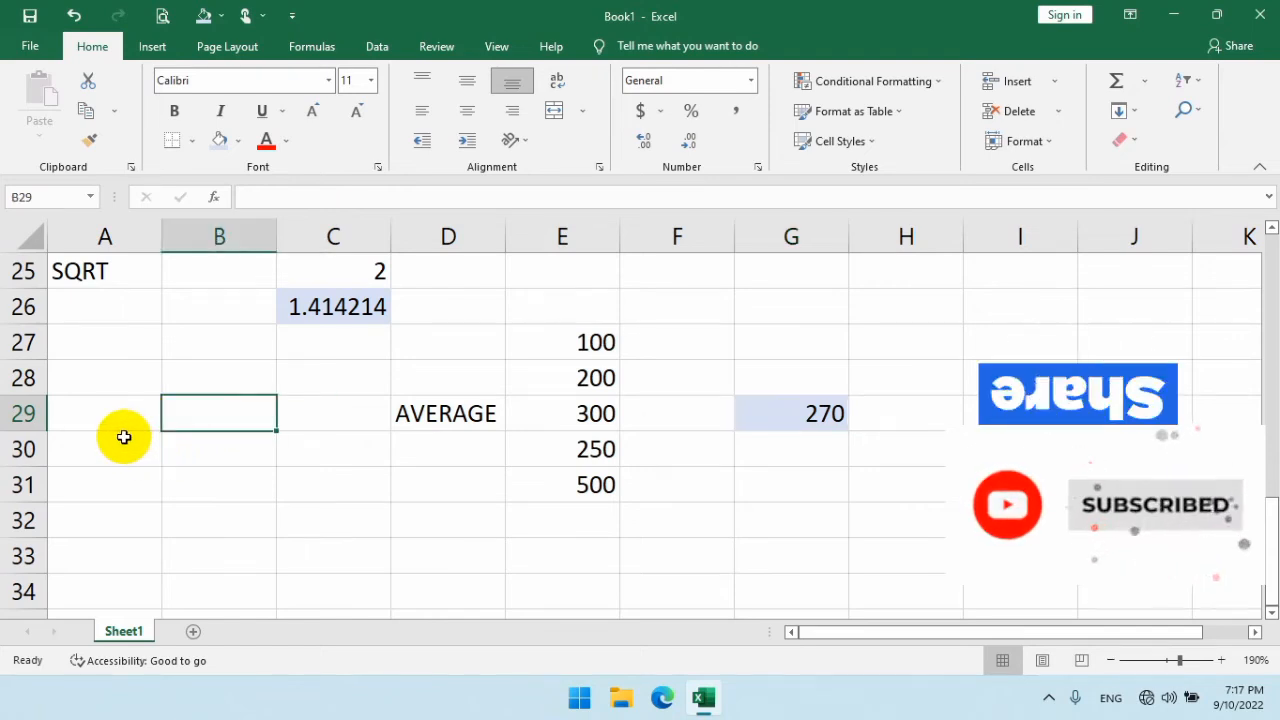
pyautogui.click(122, 437)
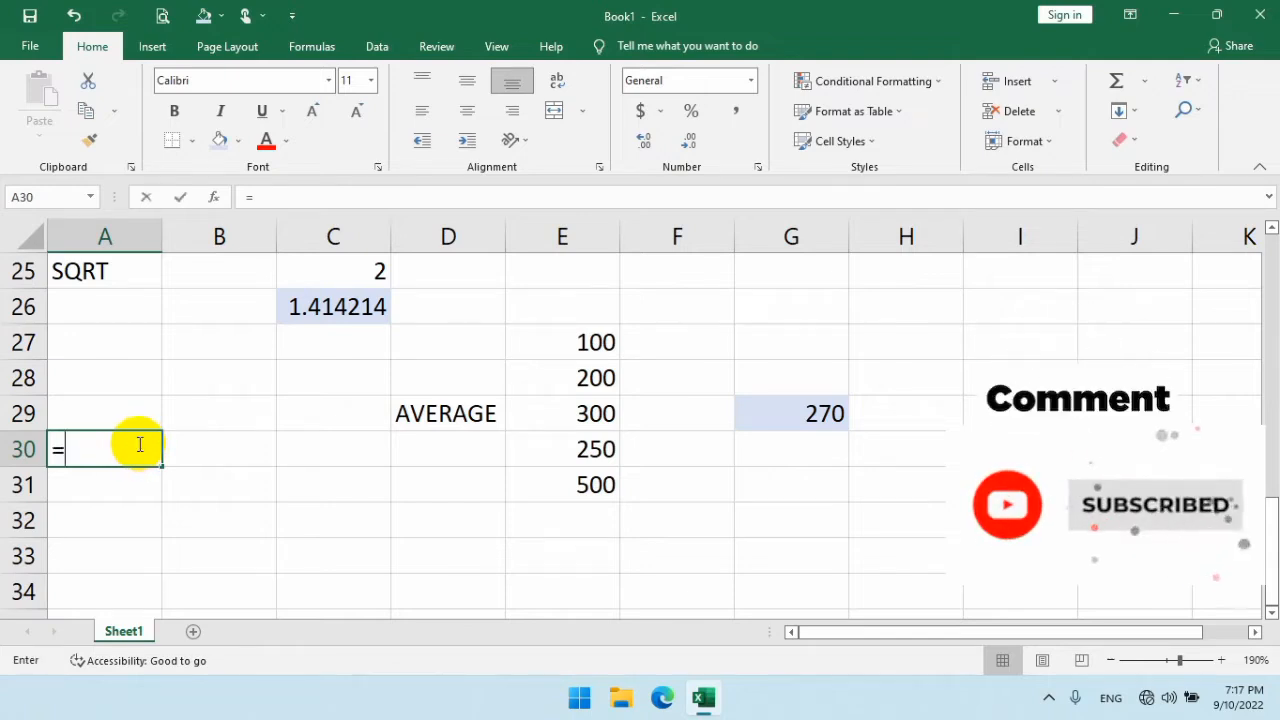
pyautogui.write('=TODA')
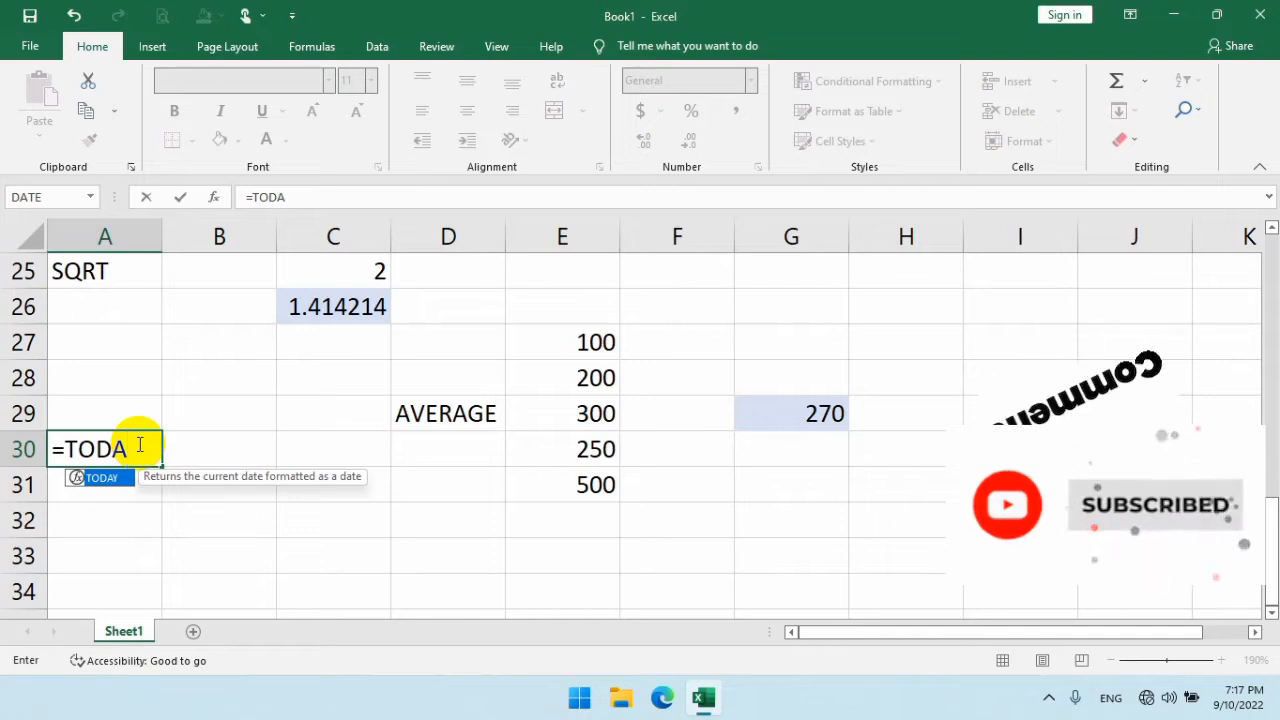
pyautogui.write('Y(')
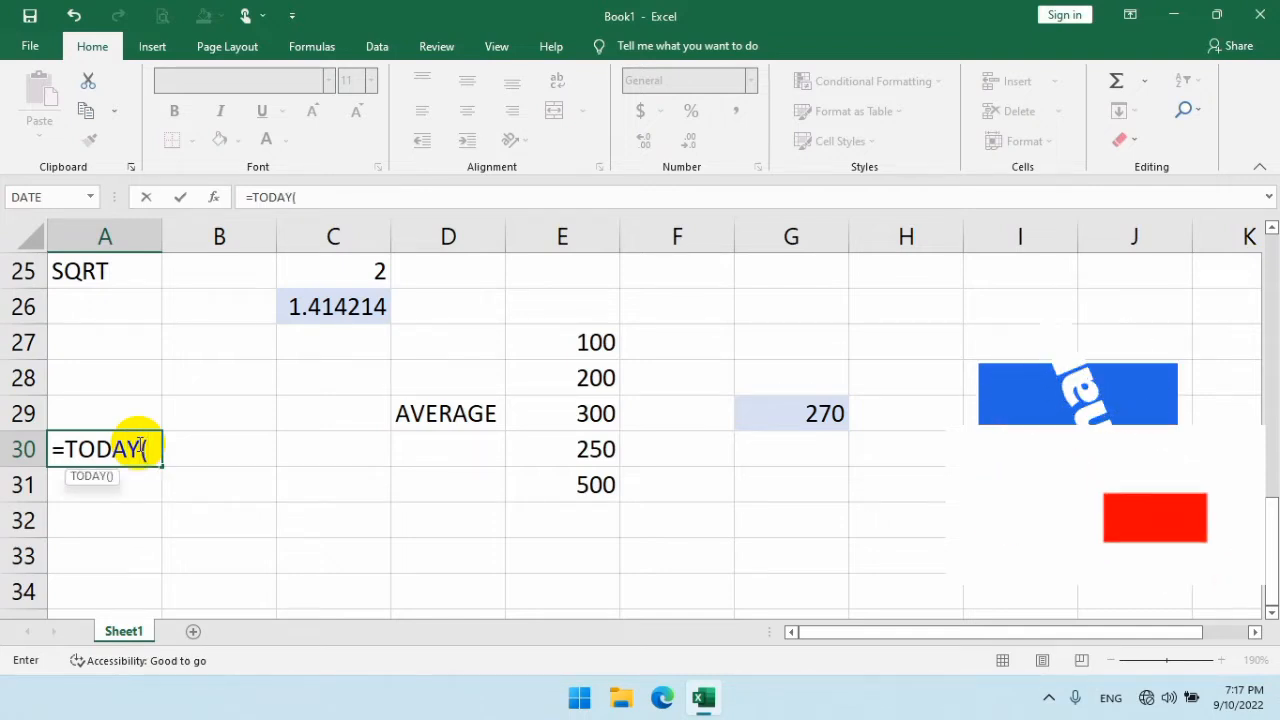
pyautogui.write(')')
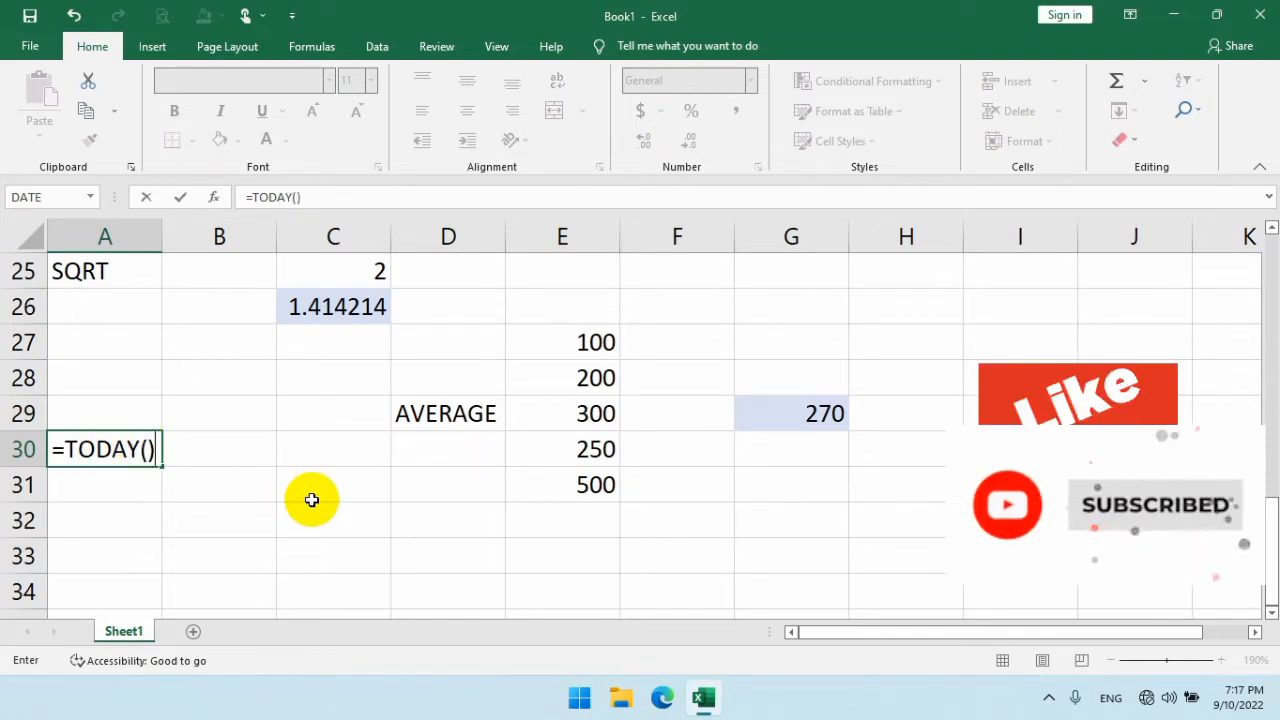
pyautogui.press('Return')
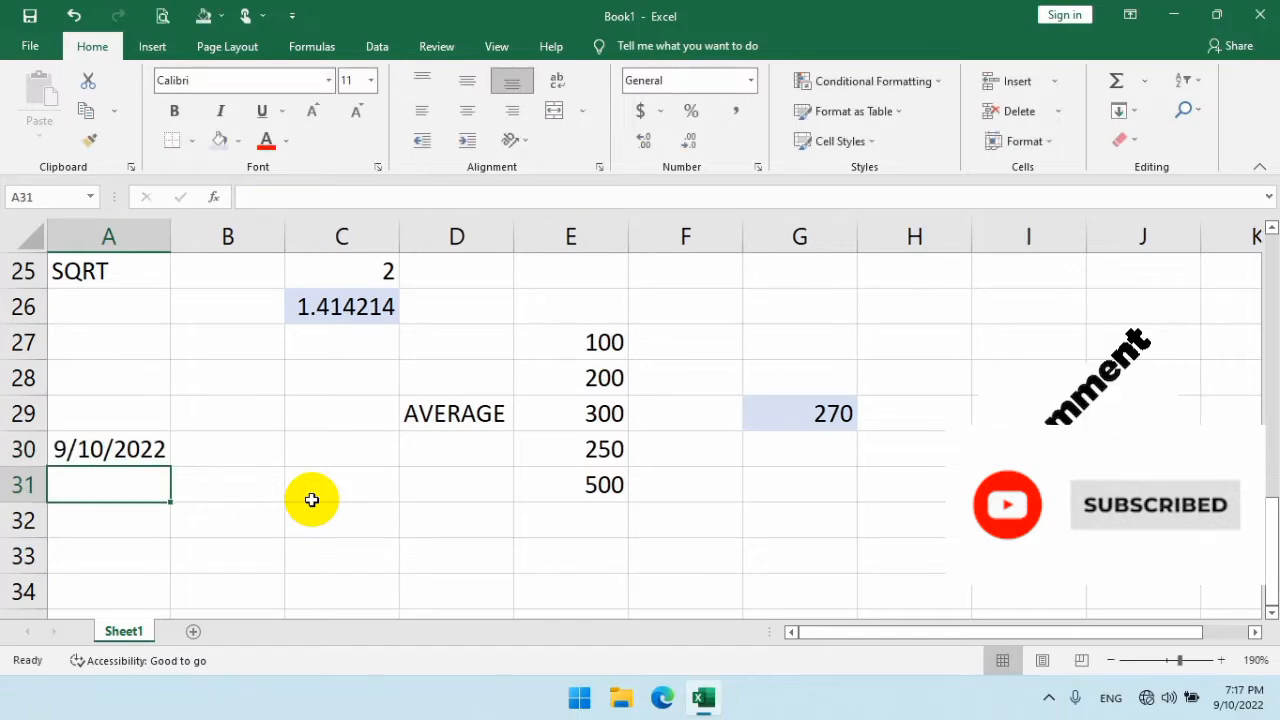
pyautogui.click(99, 449)
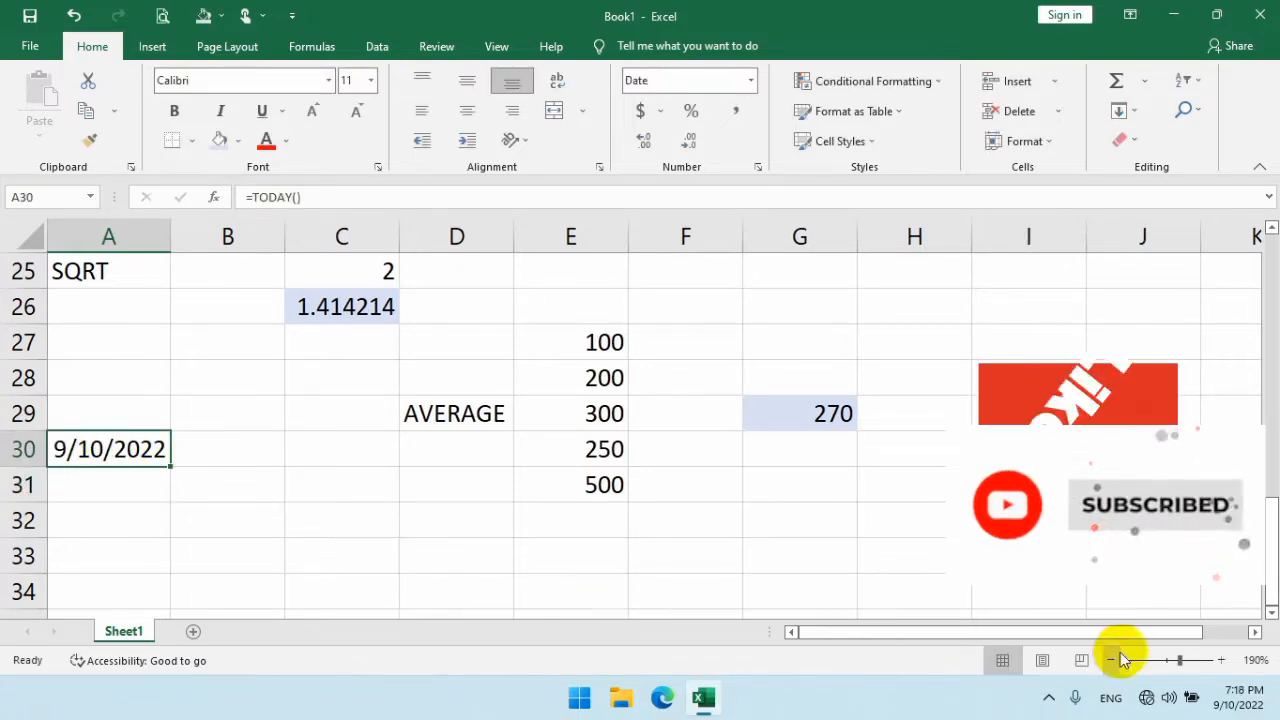
pyautogui.moveTo(1237, 707)
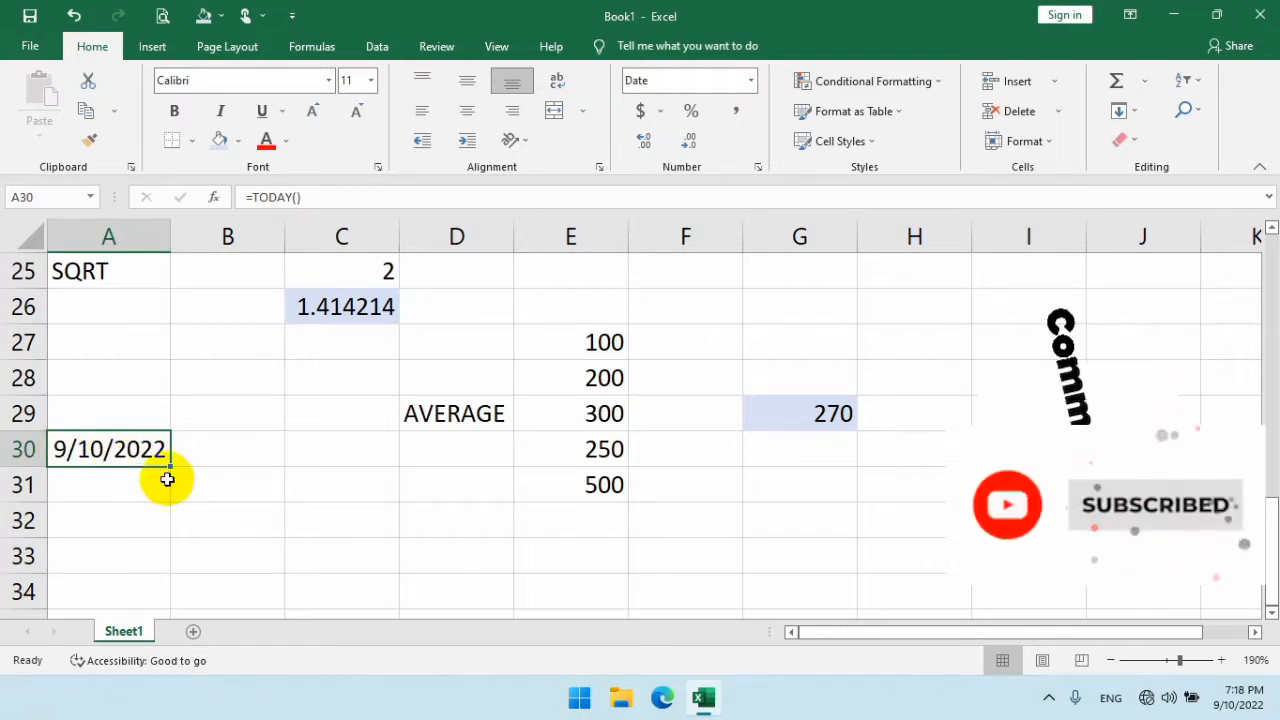
# Step: Enter =NOW() in cell B2 of the blank sheet and compare the result with the system clock
pyautogui.scroll(8, 129, 314)
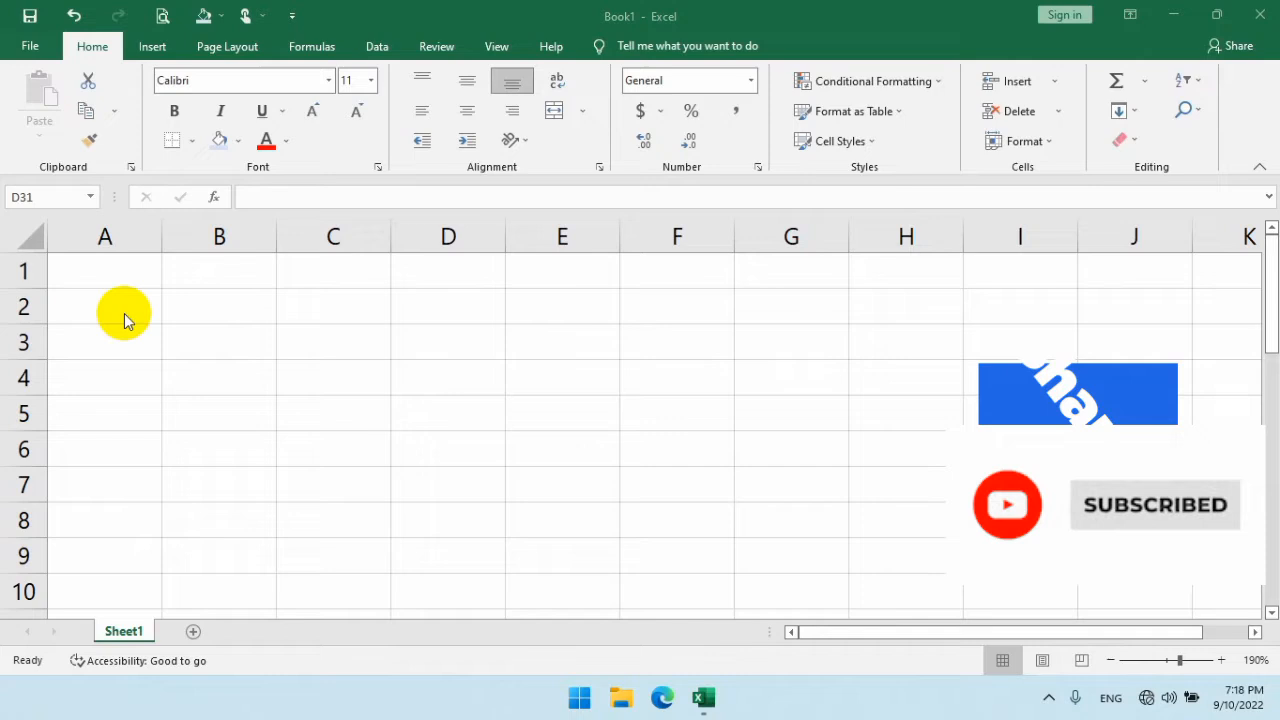
pyautogui.click(210, 314)
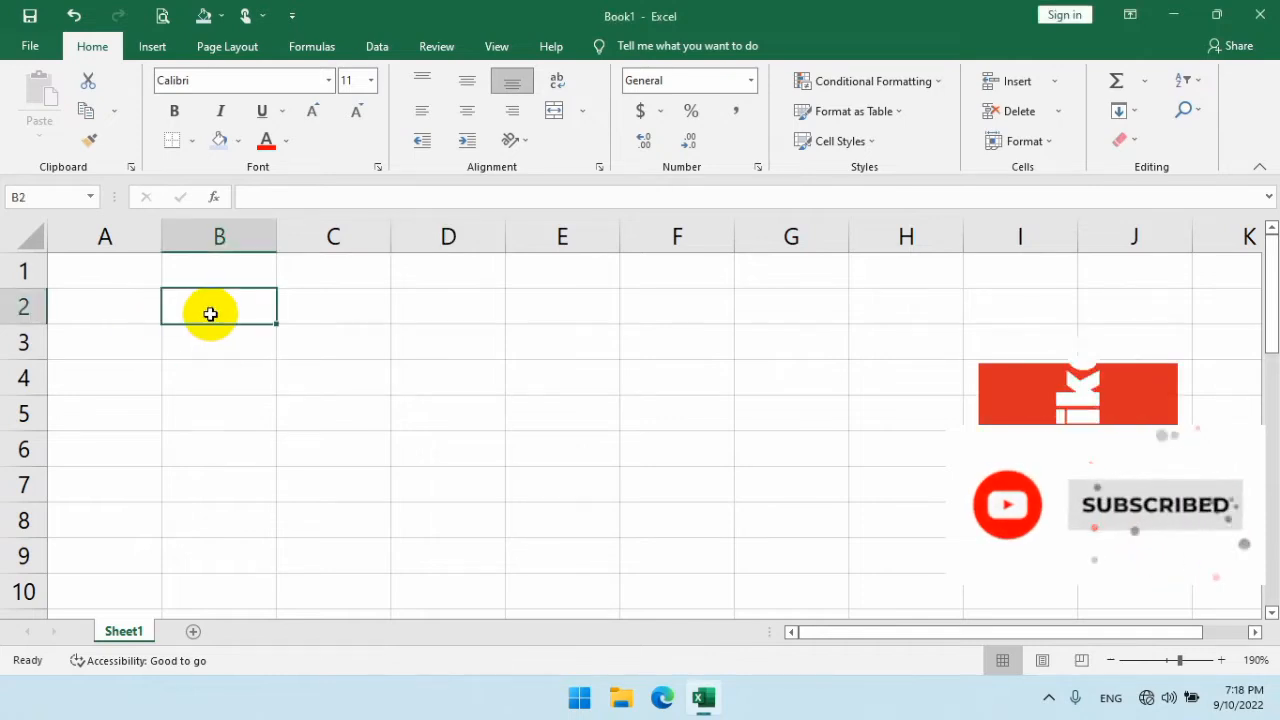
pyautogui.write('=')
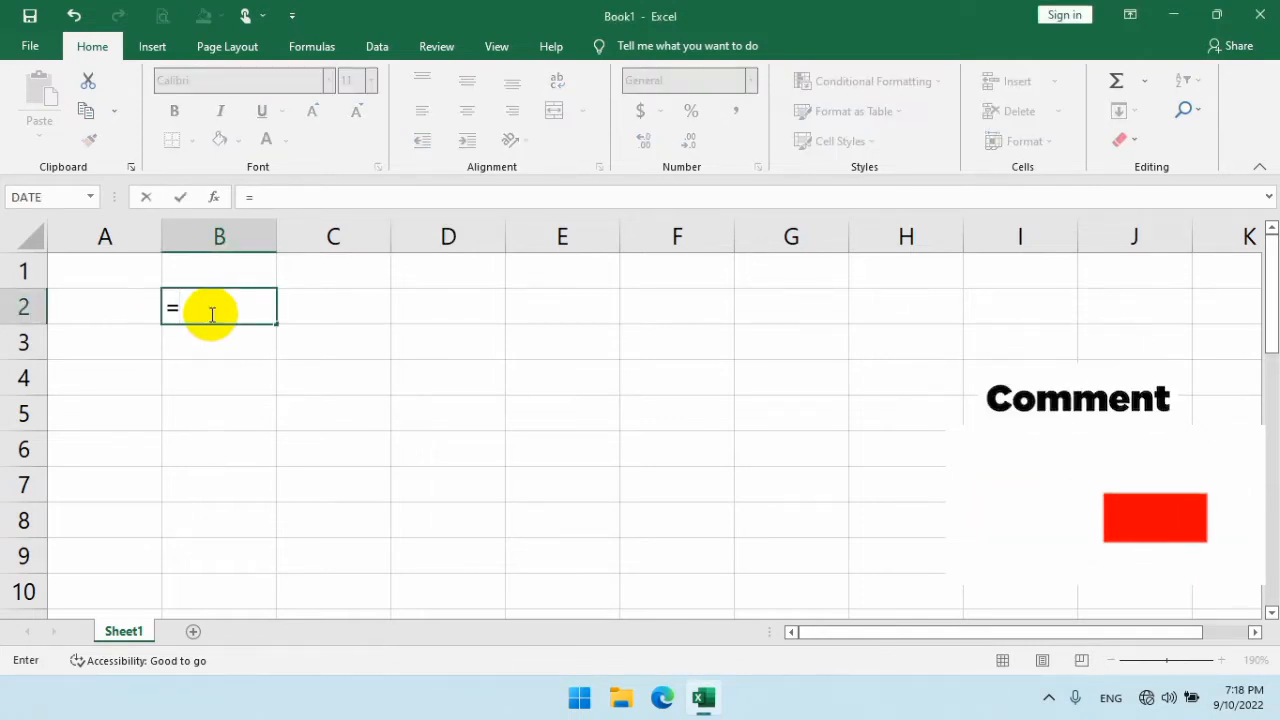
pyautogui.write('NOW')
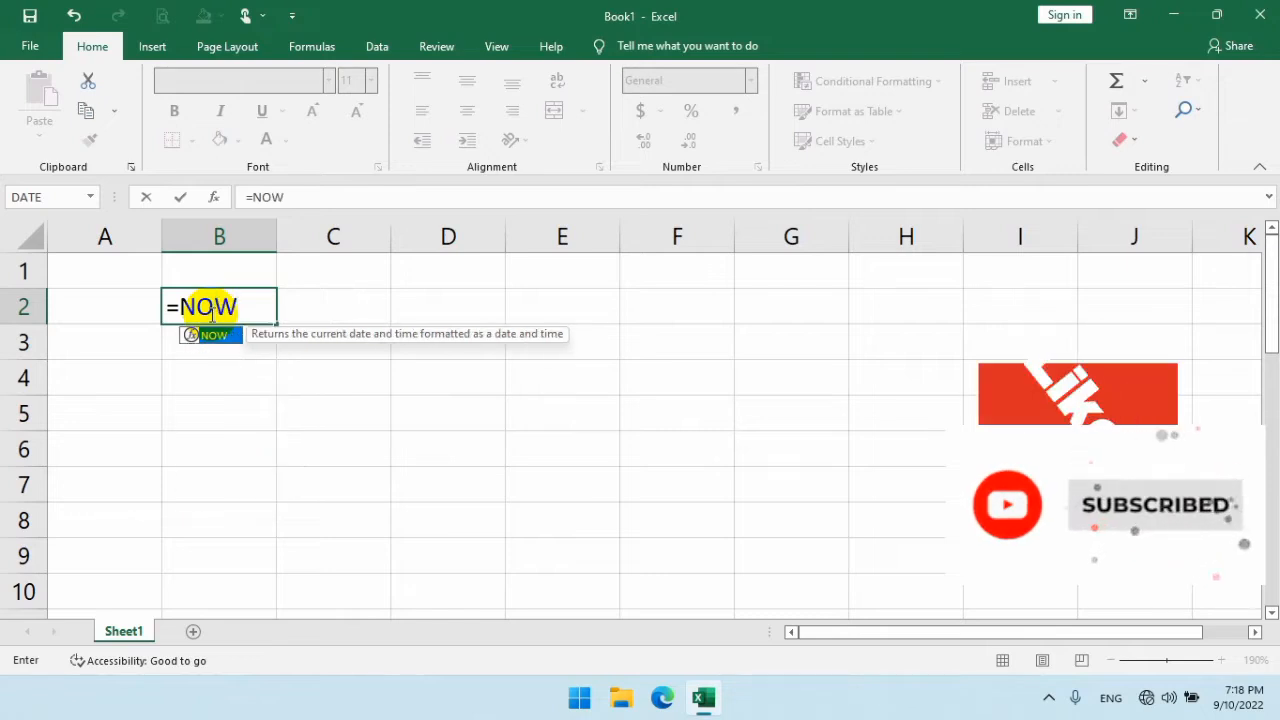
pyautogui.write('()_')
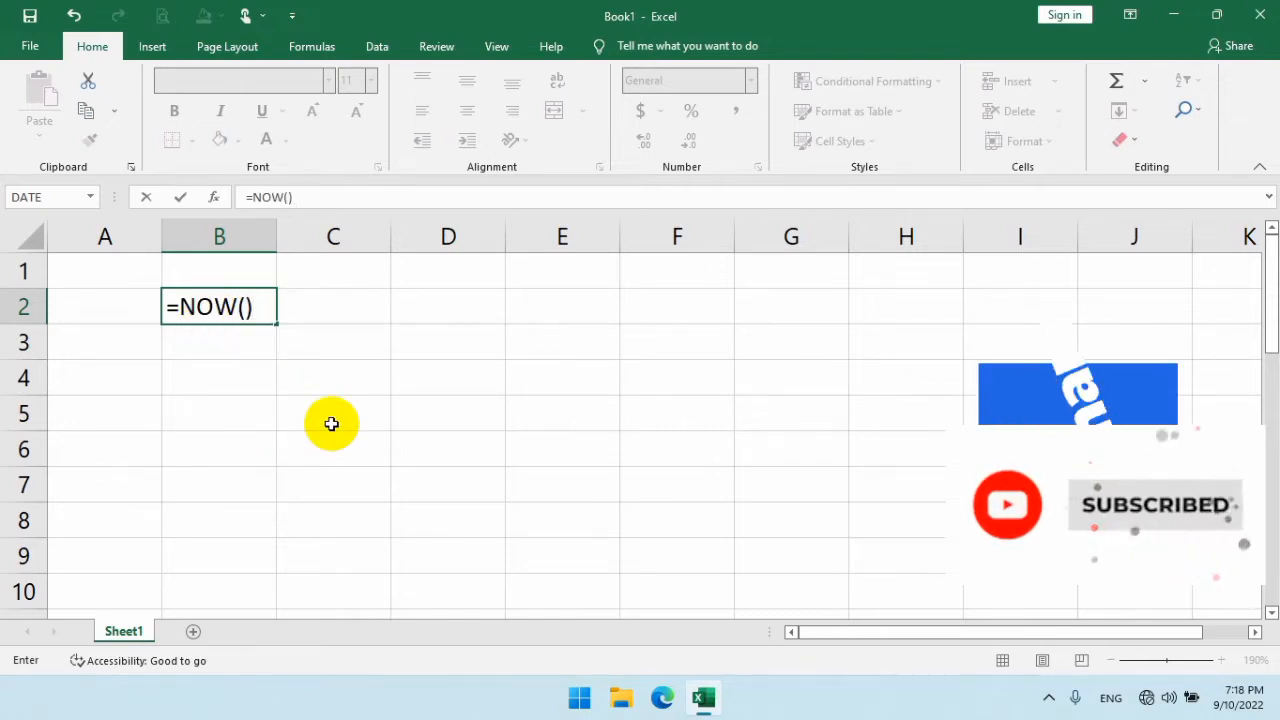
pyautogui.press('Return')
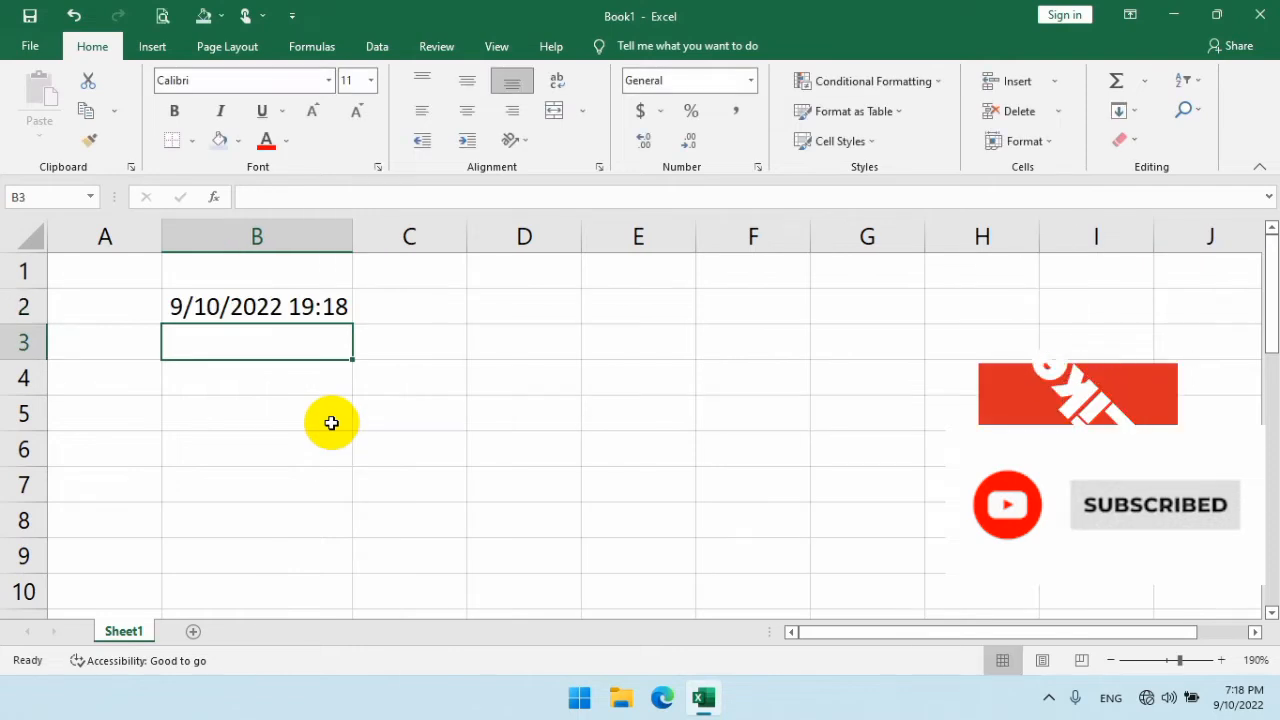
pyautogui.click(210, 310)
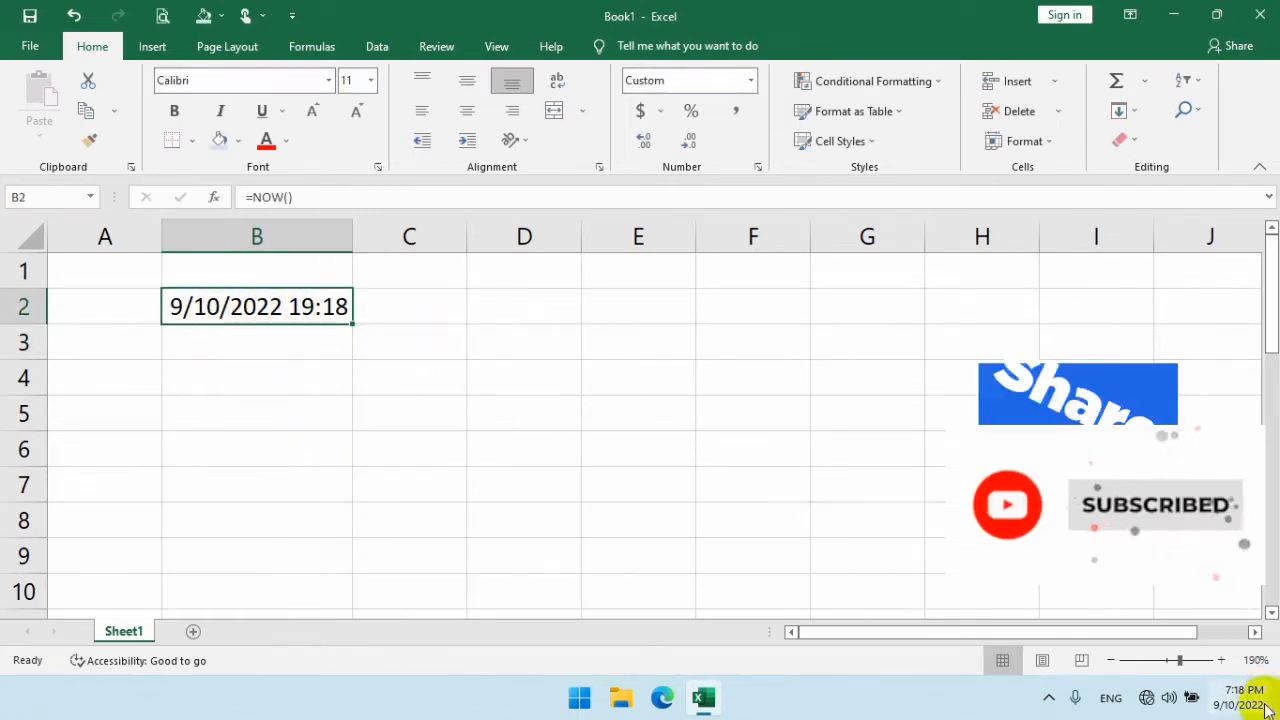
pyautogui.click(320, 355)
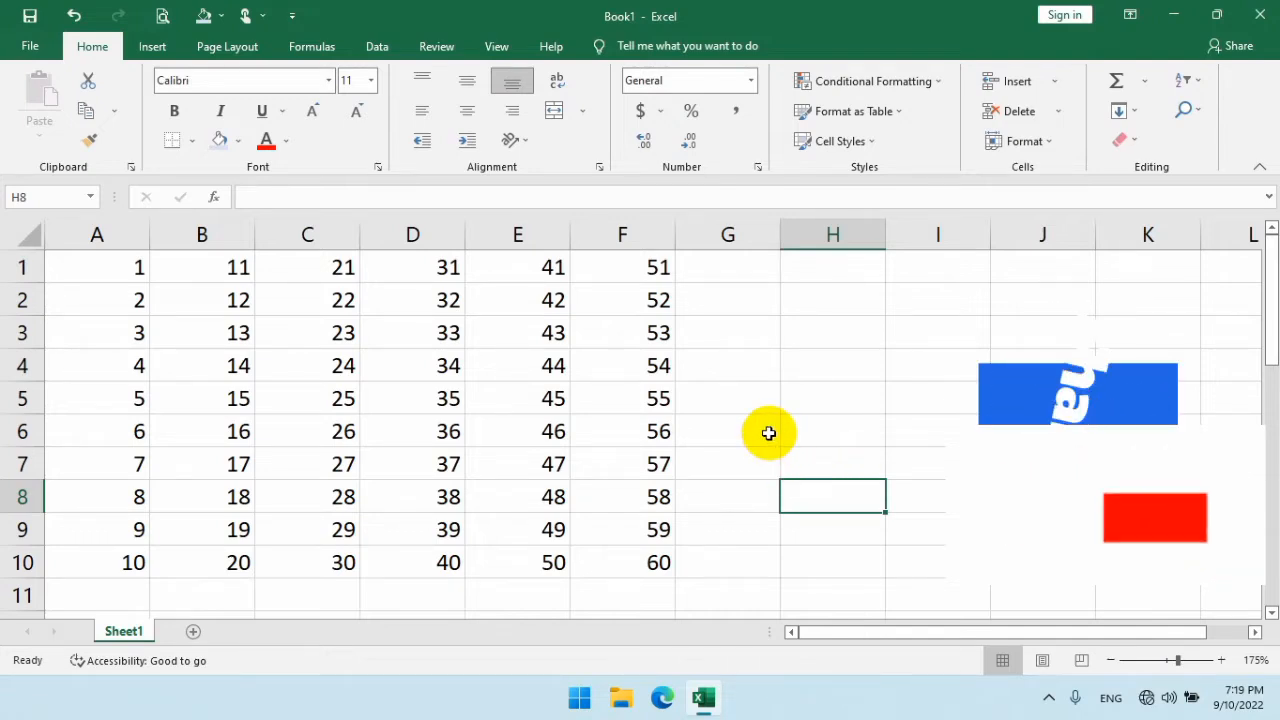
# Step: Count the numeric entries of A1:F10 in cell H4 with the COUNT function and review the formula
pyautogui.moveTo(145, 268); pyautogui.dragTo(628, 560)
pyautogui.click(855, 465)
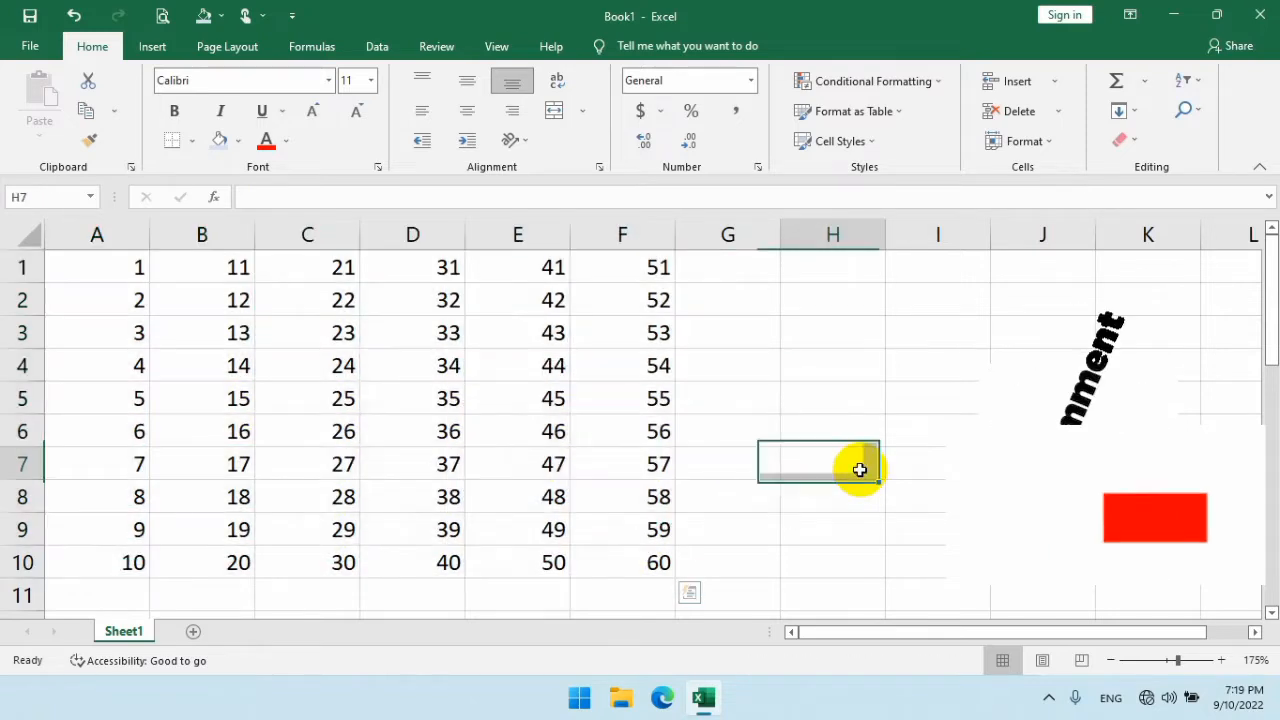
pyautogui.click(822, 370)
pyautogui.write('=')
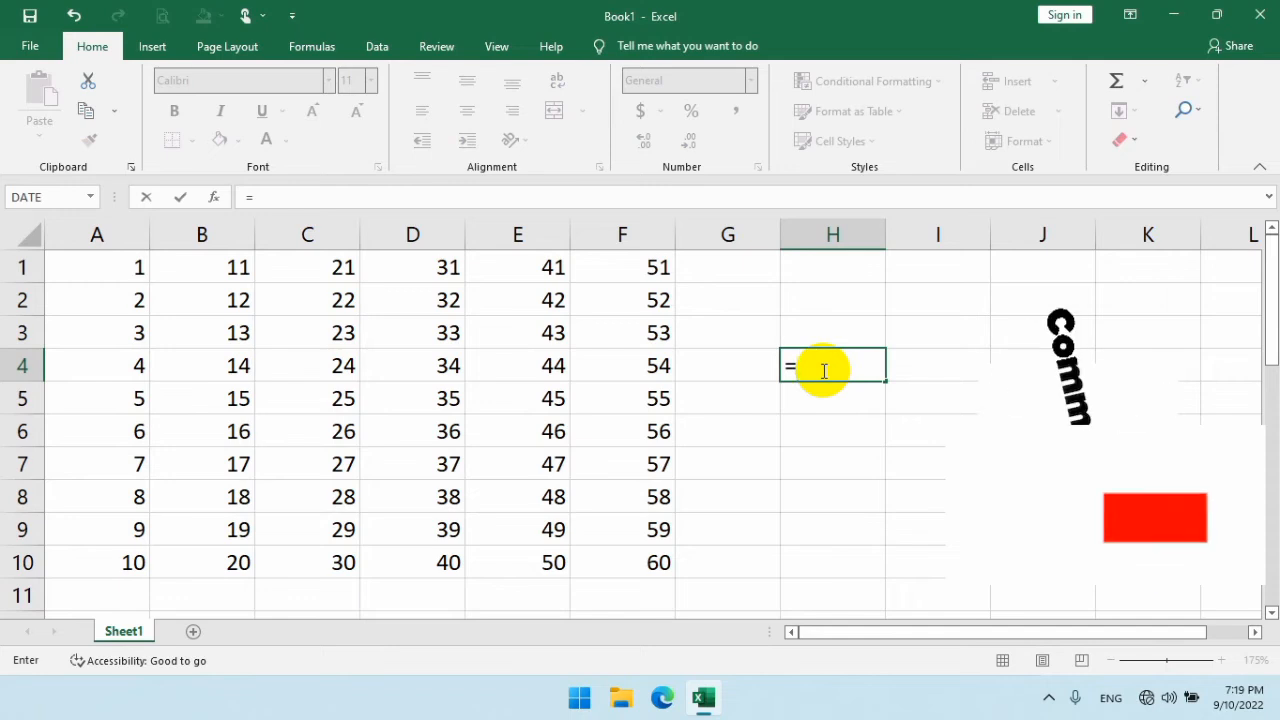
pyautogui.write('COUNT')
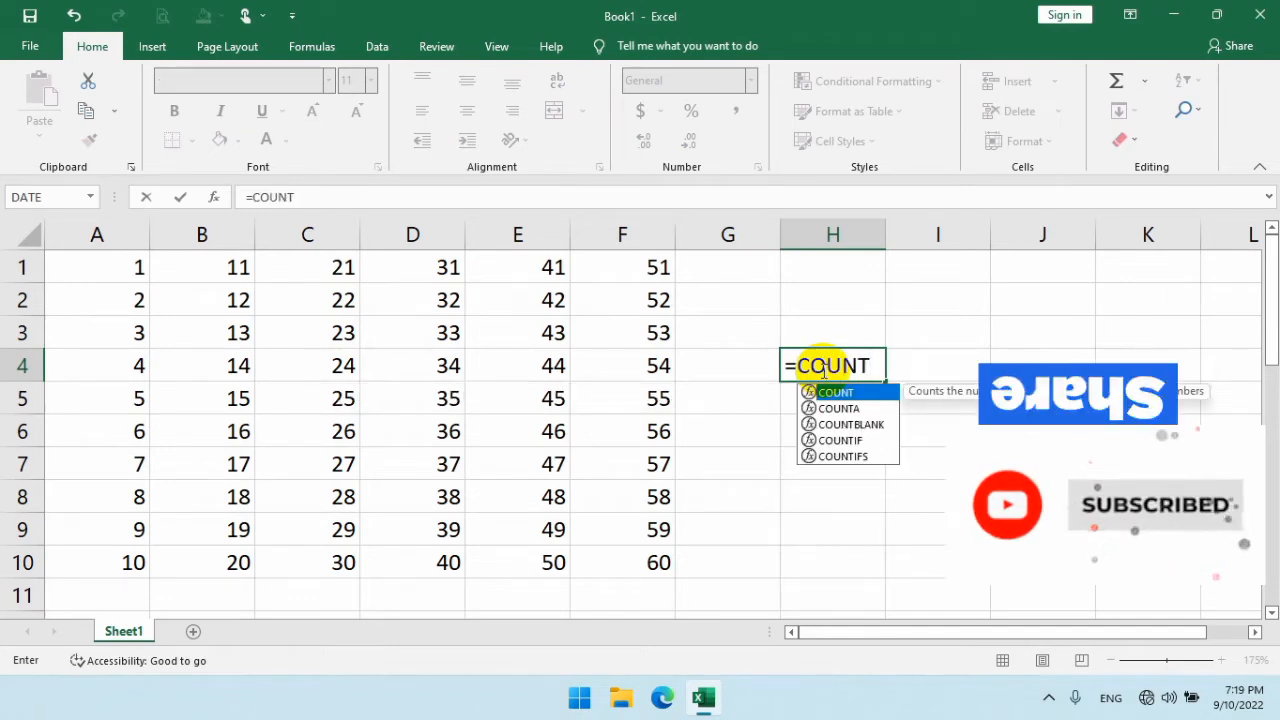
pyautogui.write('*')
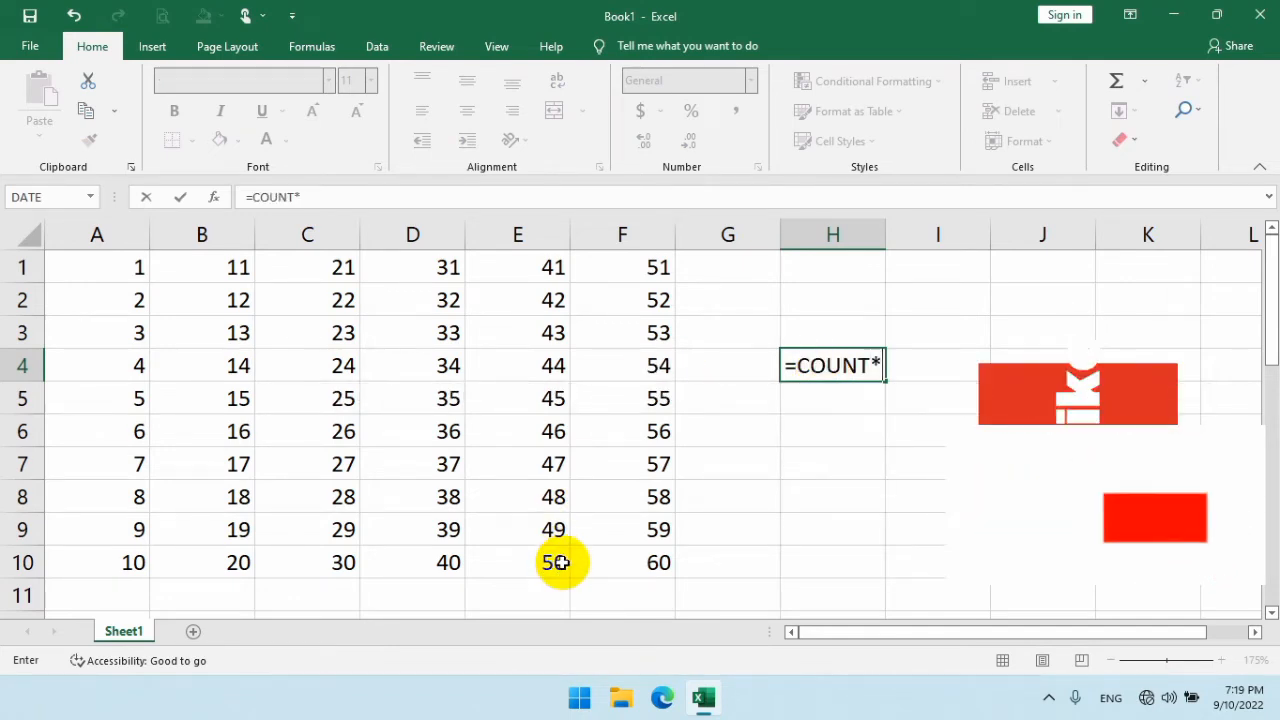
pyautogui.press('BackSpace')
pyautogui.write('(')
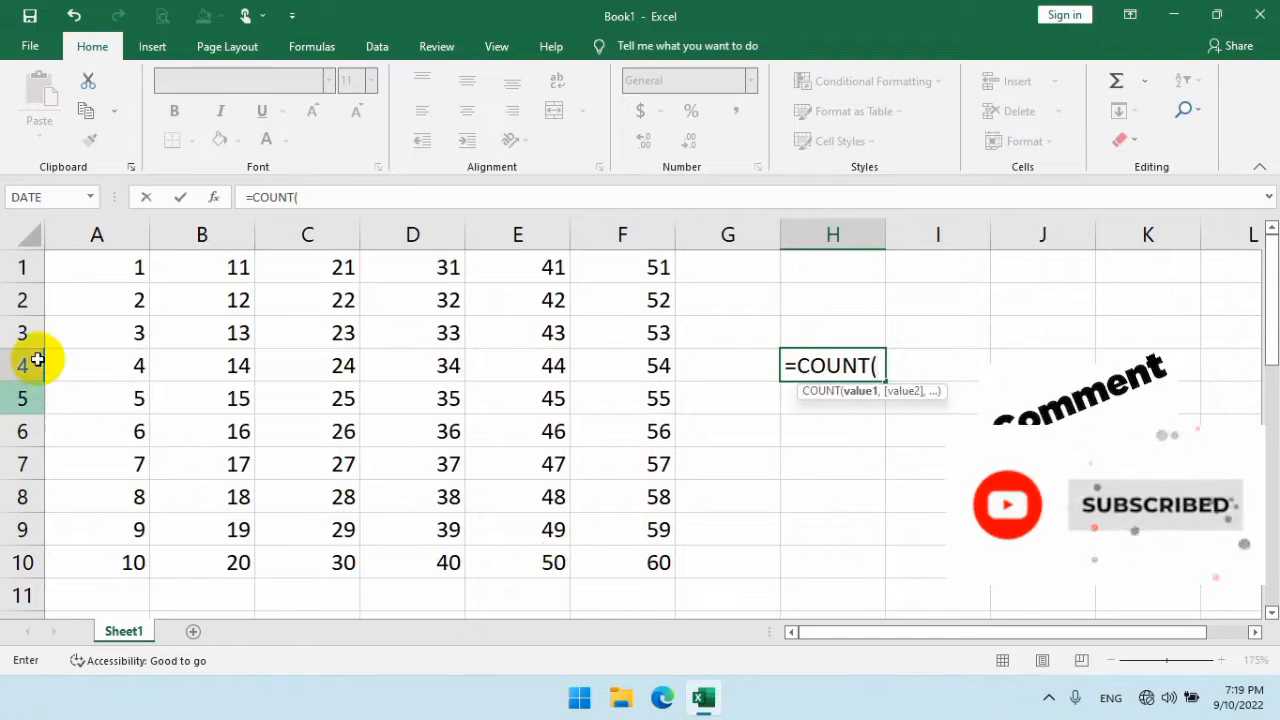
pyautogui.moveTo(106, 265); pyautogui.dragTo(614, 561)
pyautogui.write(')')
pyautogui.press('Return')
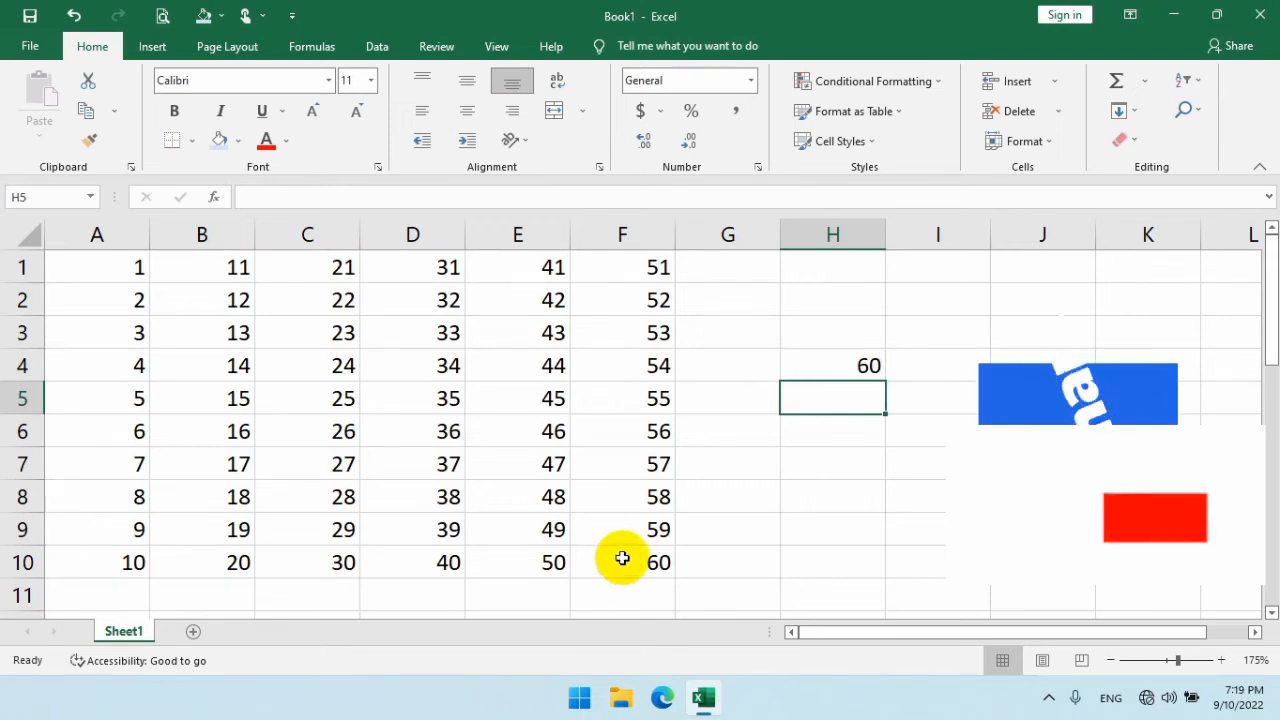
pyautogui.click(816, 364)
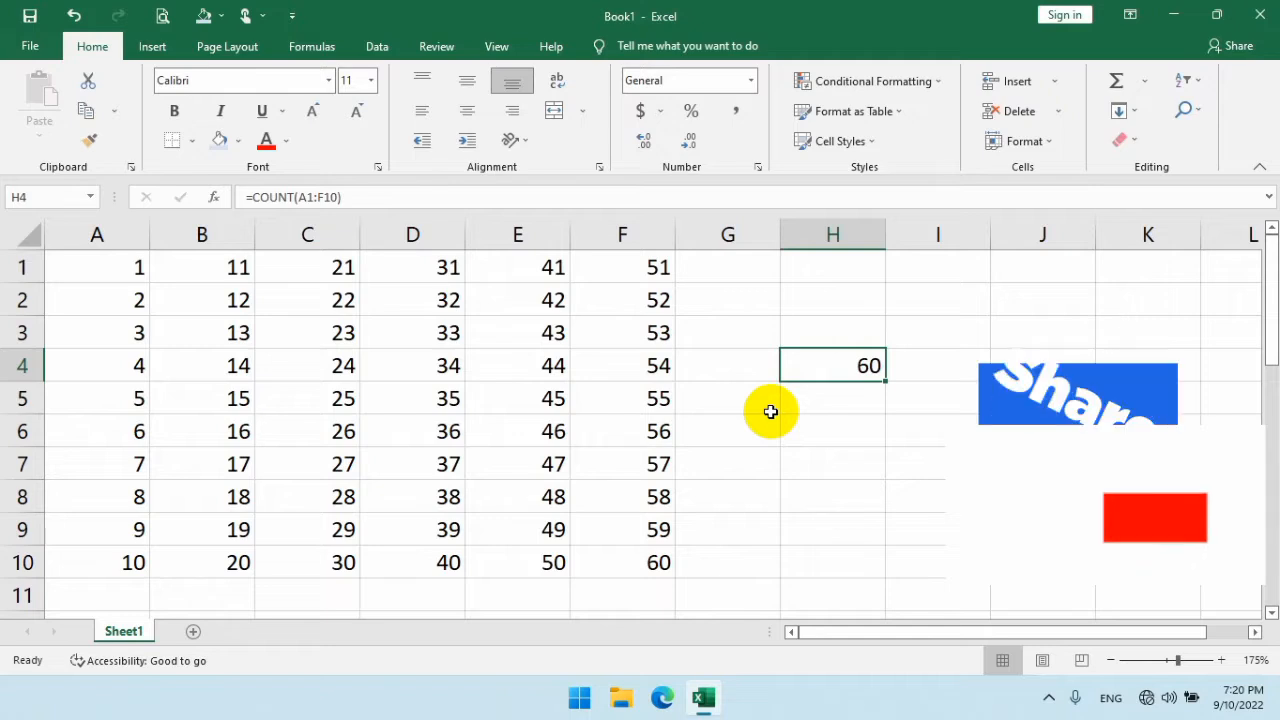
# Step: Centre the contents of columns A to F both horizontally and vertically
pyautogui.click(760, 459)
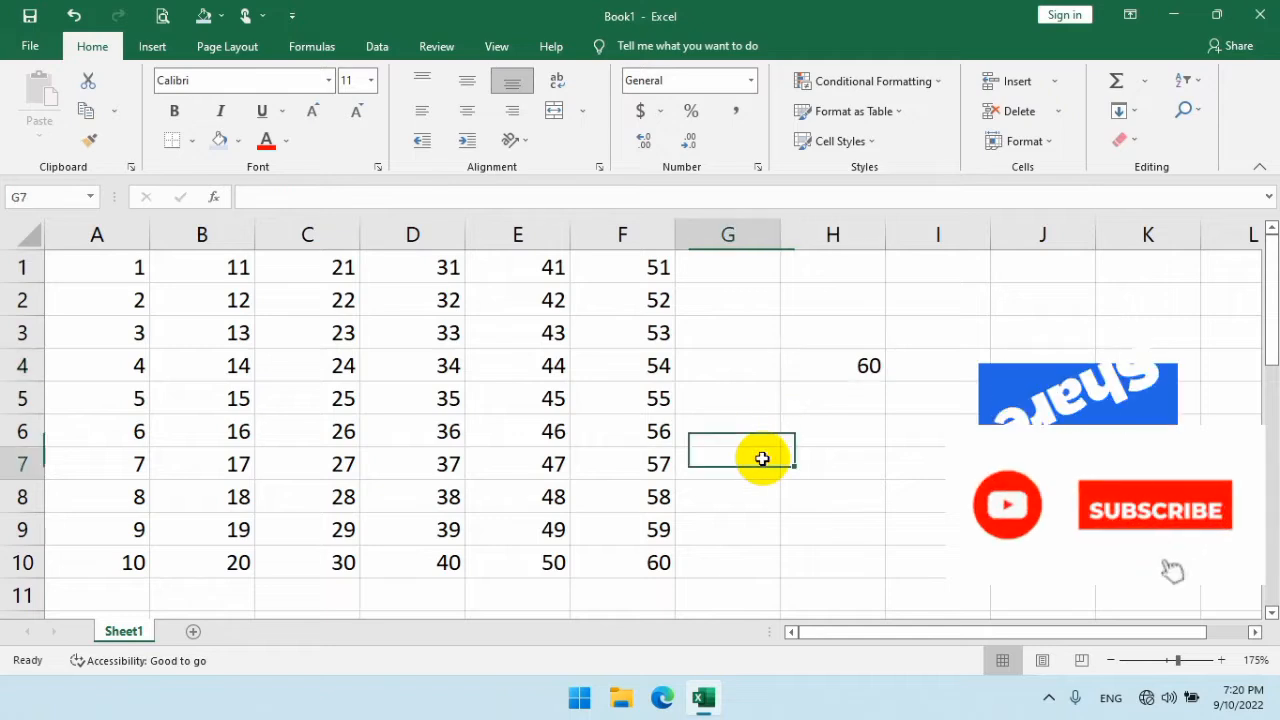
pyautogui.click(203, 338)
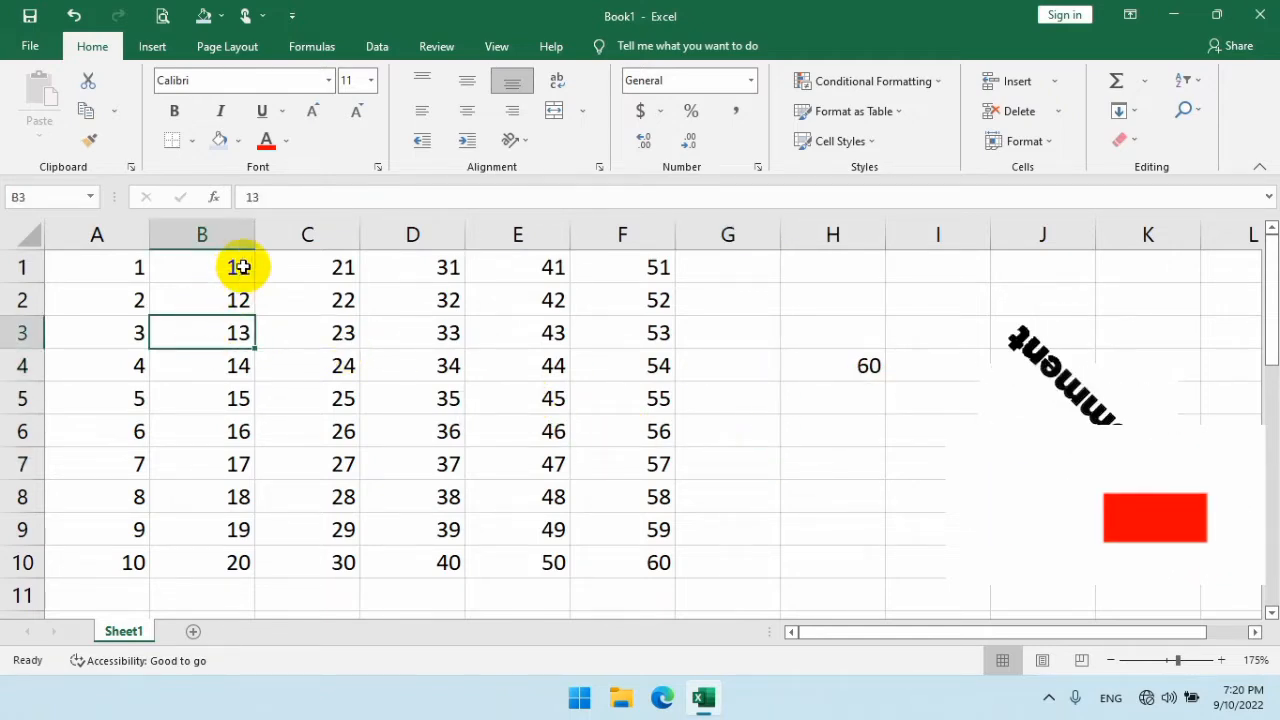
pyautogui.moveTo(107, 238); pyautogui.dragTo(620, 236)
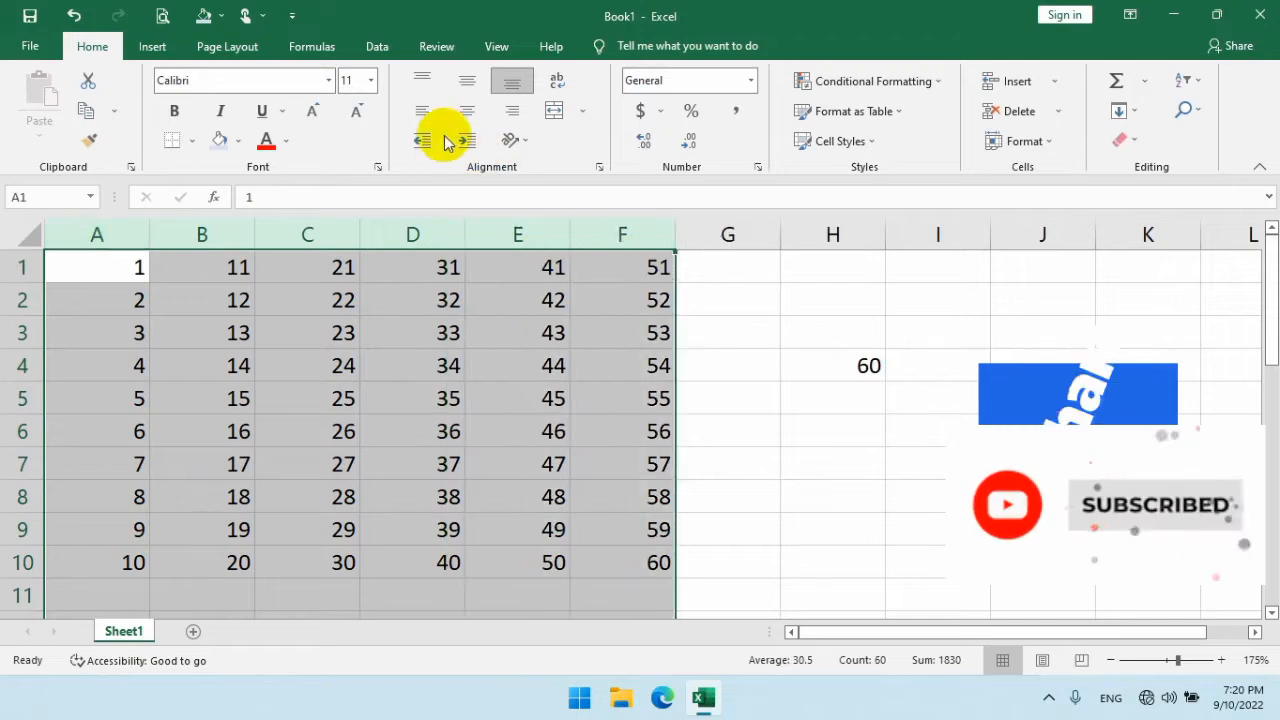
pyautogui.click(467, 110)
pyautogui.click(467, 80)
pyautogui.click(262, 337)
pyautogui.click(216, 364)
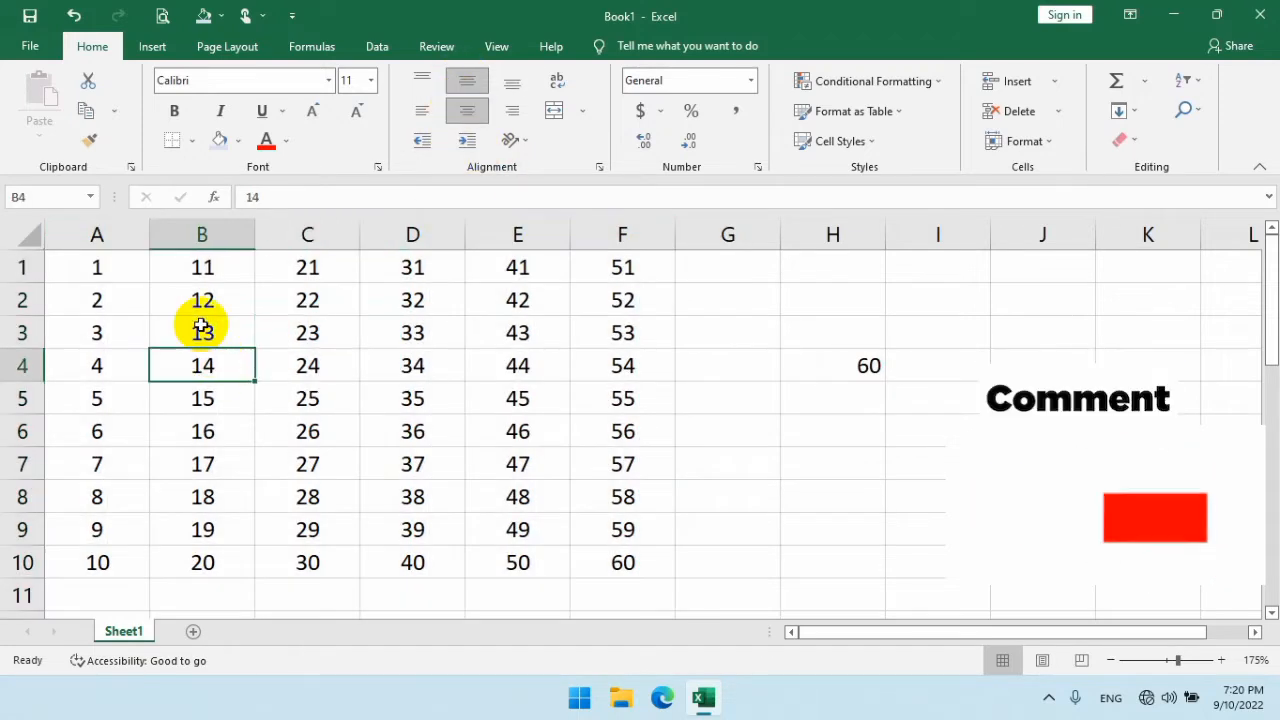
# Step: Replace the numbers in B3, B5 and B6 with the letters A, B and L, and check the COUNT result in H4
pyautogui.click(201, 327)
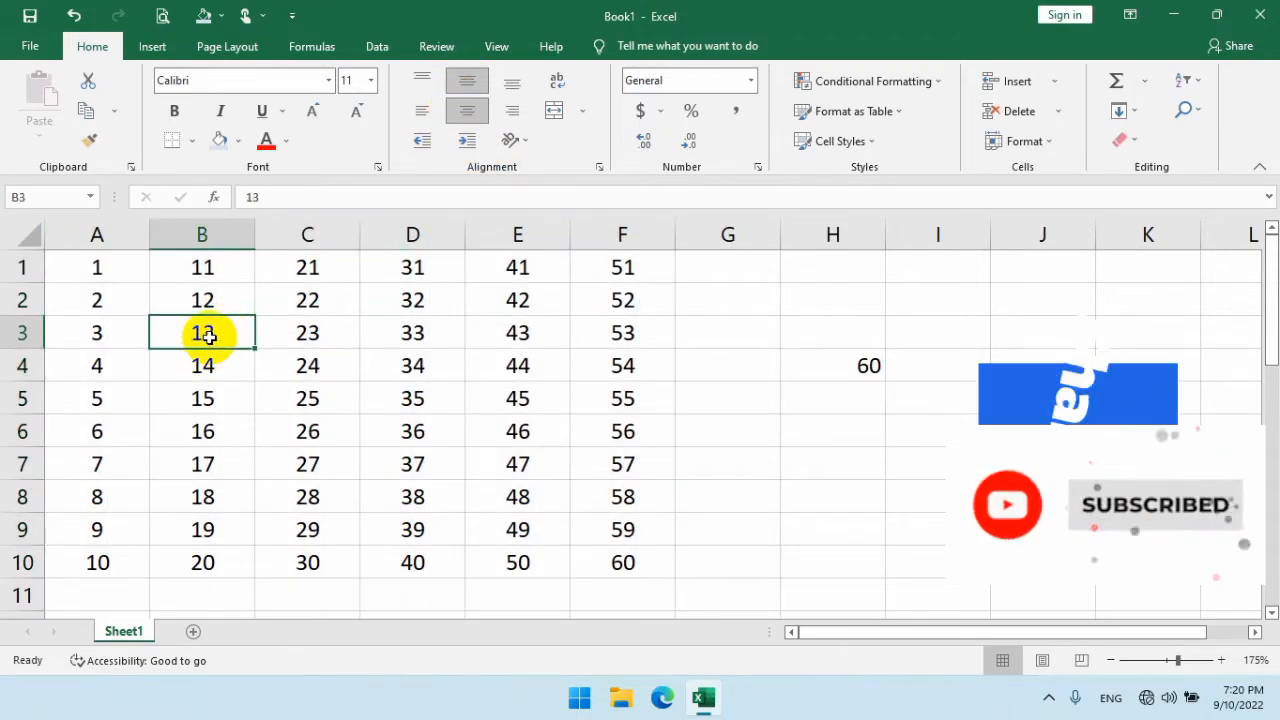
pyautogui.write('A')
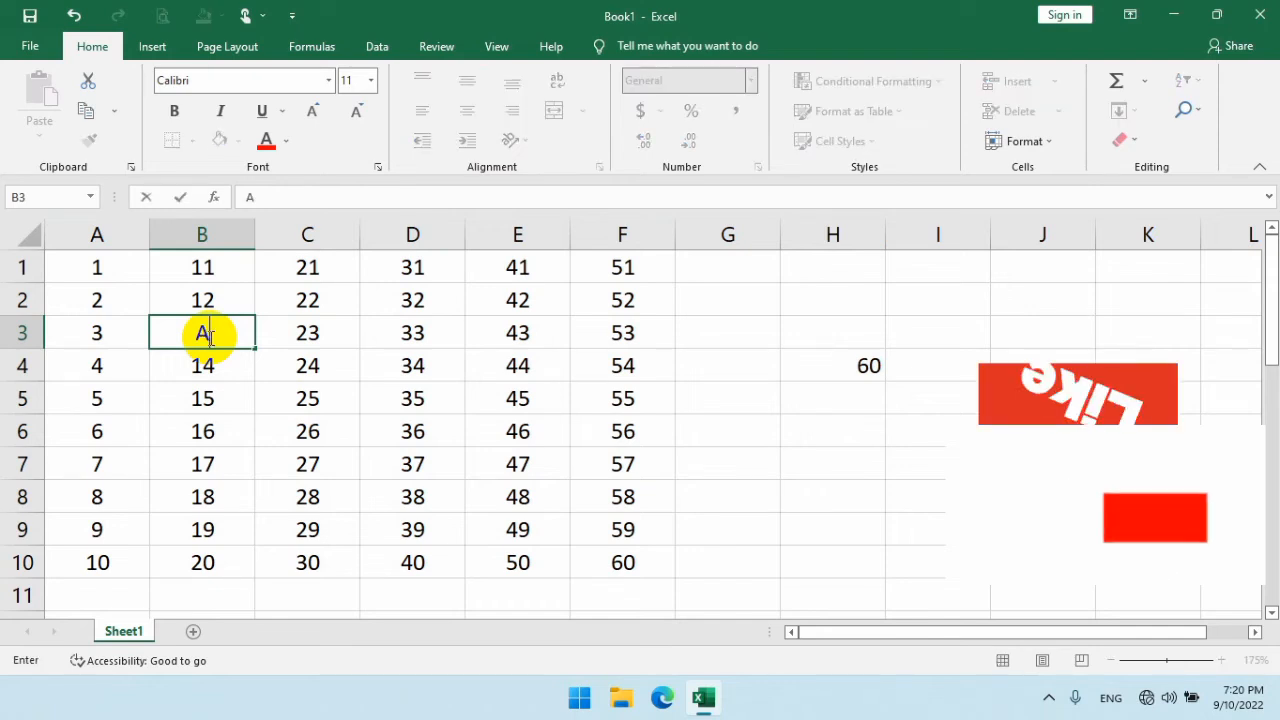
pyautogui.press('Return')
pyautogui.press('Return')
pyautogui.write('B')
pyautogui.press('Return')
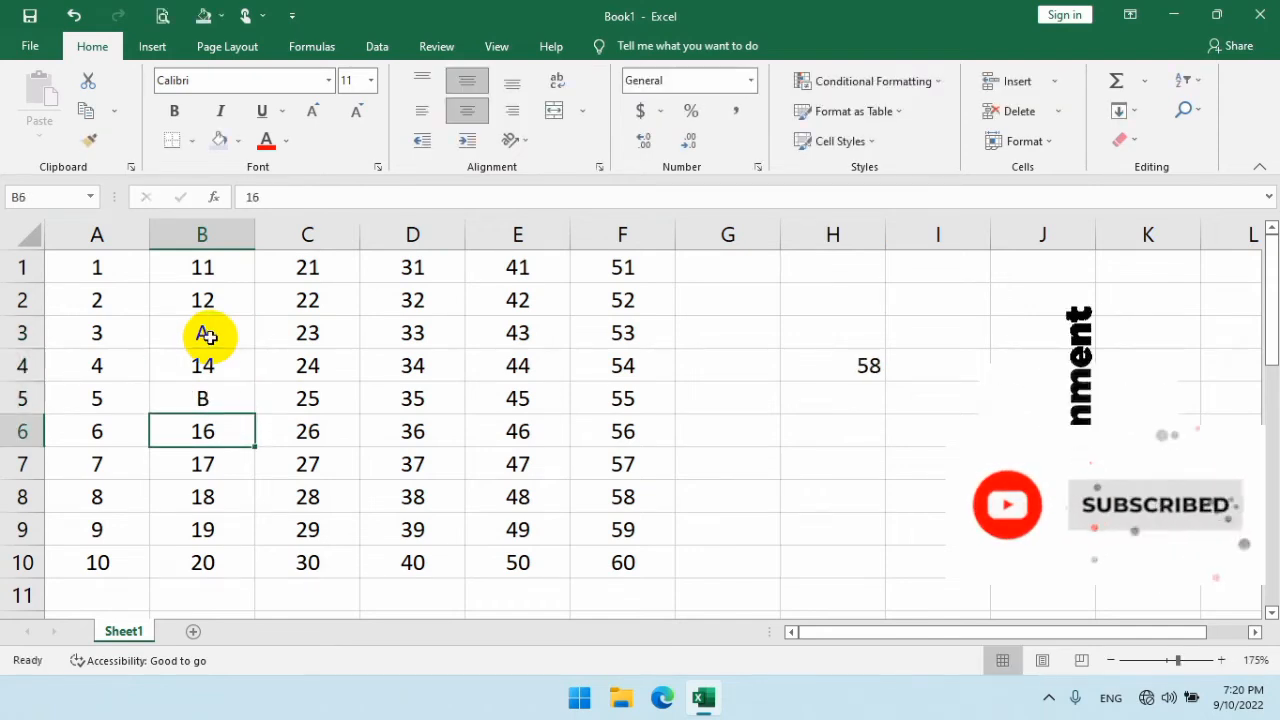
pyautogui.write('L')
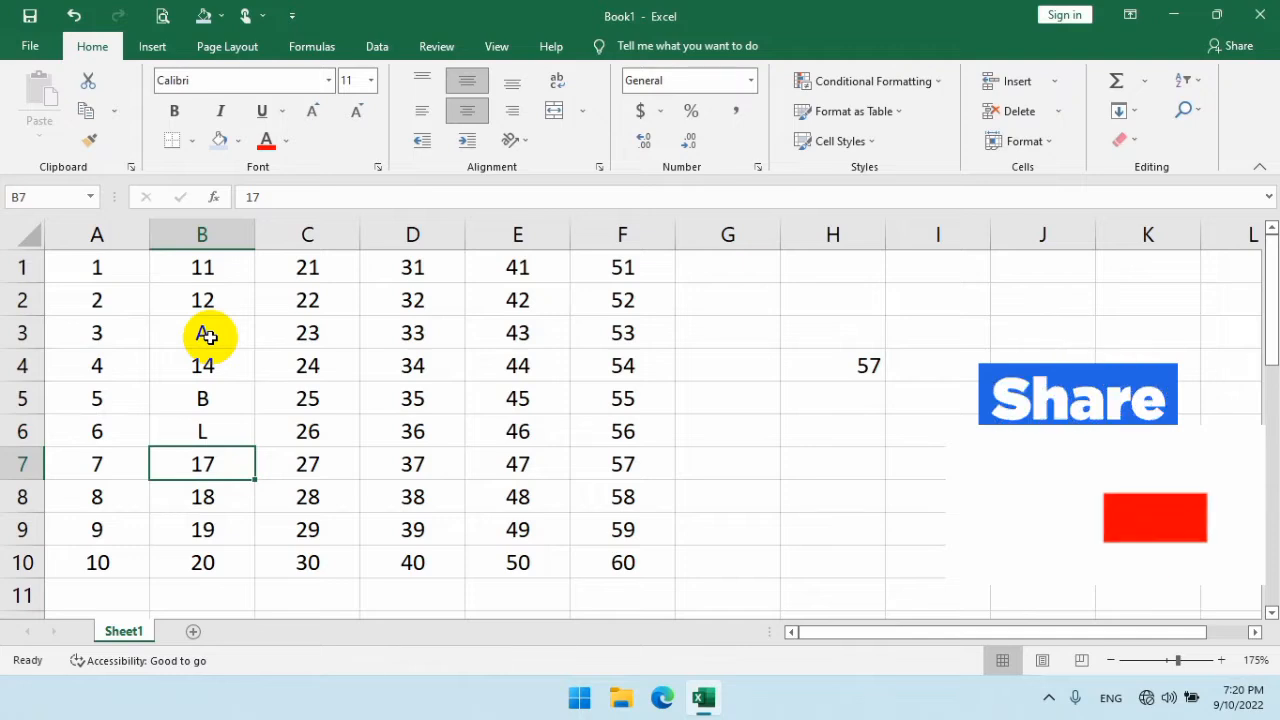
pyautogui.click(862, 356)
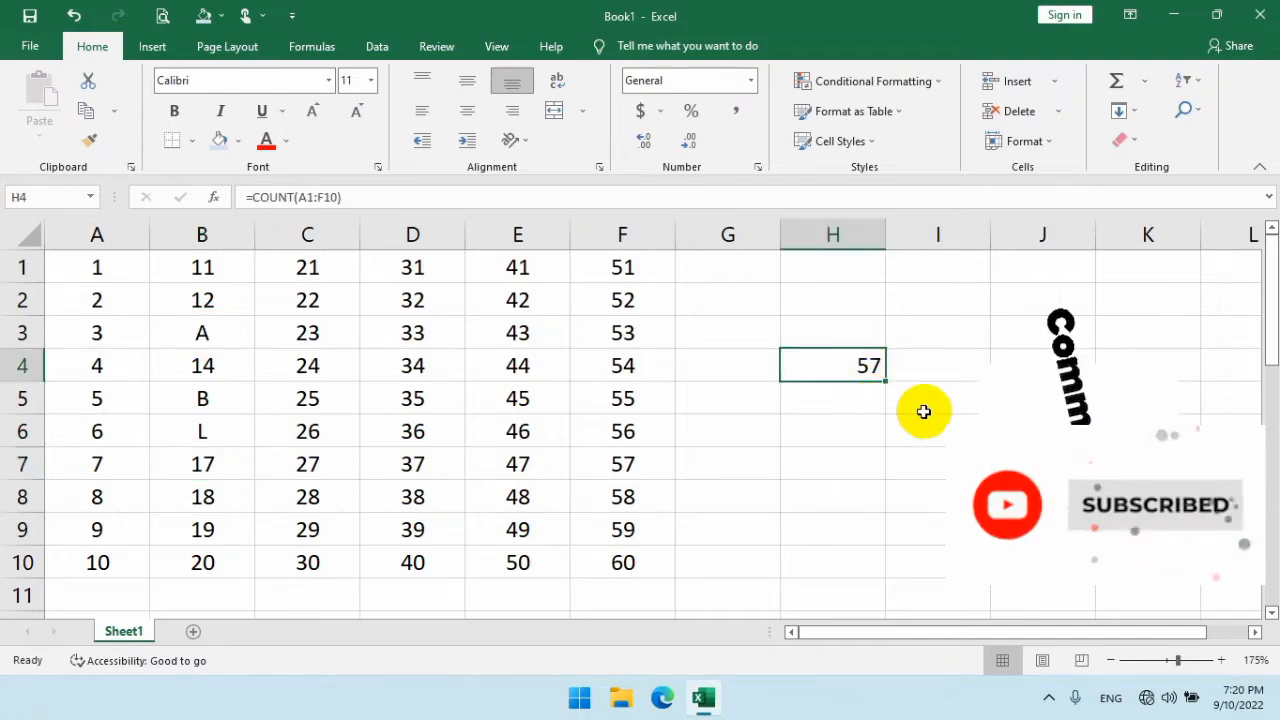
# Step: Replace the numbers in D5:D8 with the letters D, R, T and T
pyautogui.click(415, 395)
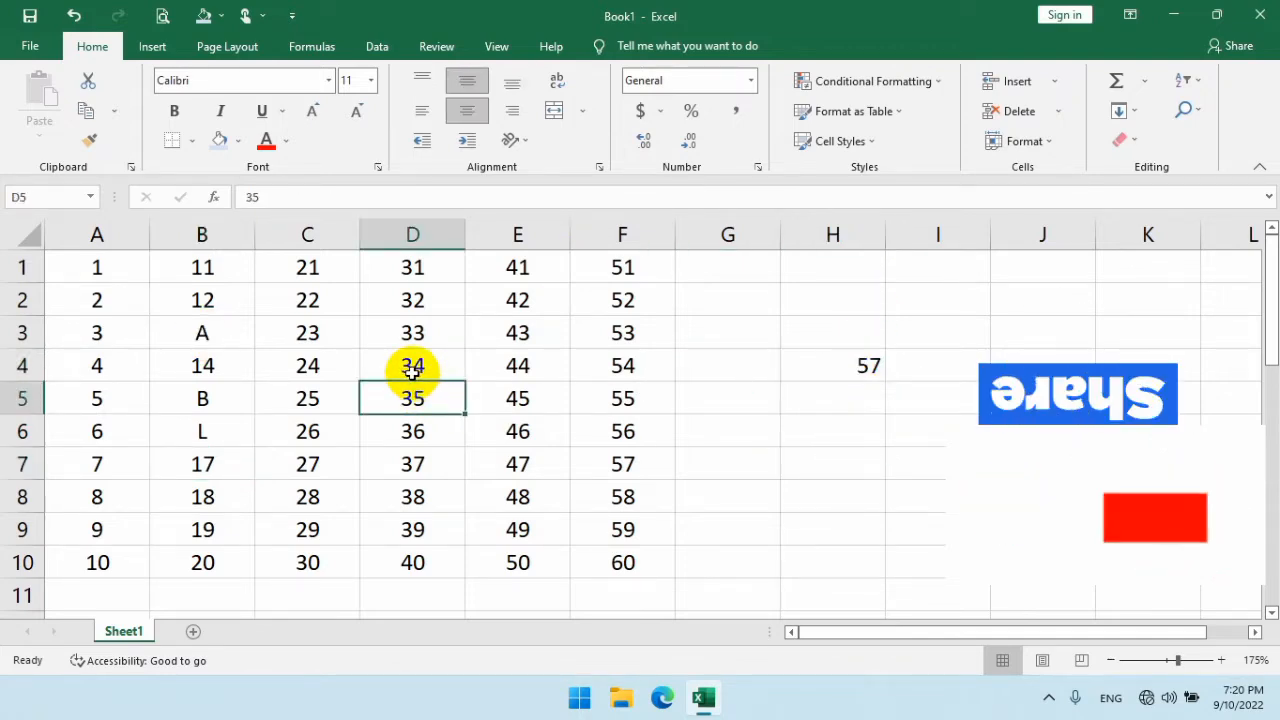
pyautogui.write('D')
pyautogui.press('Return')
pyautogui.write('R')
pyautogui.press('Return')
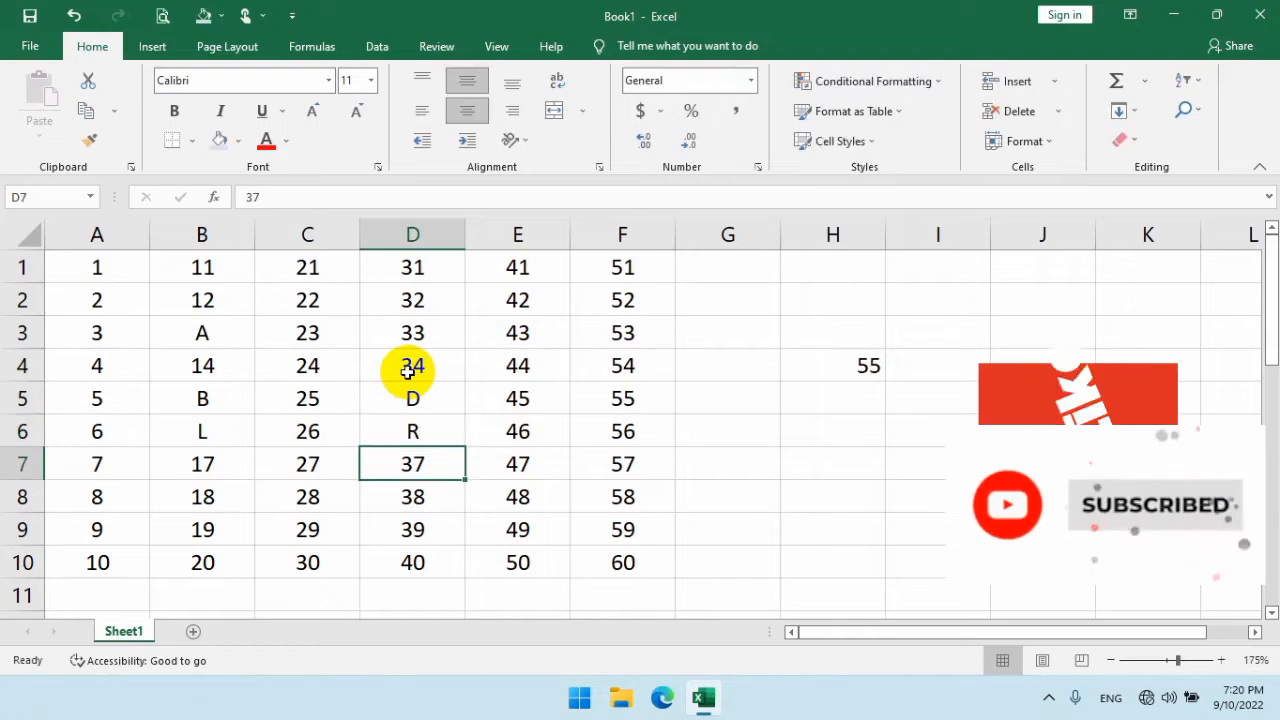
pyautogui.write('T')
pyautogui.press('Return')
pyautogui.write('T')
pyautogui.press('Return')
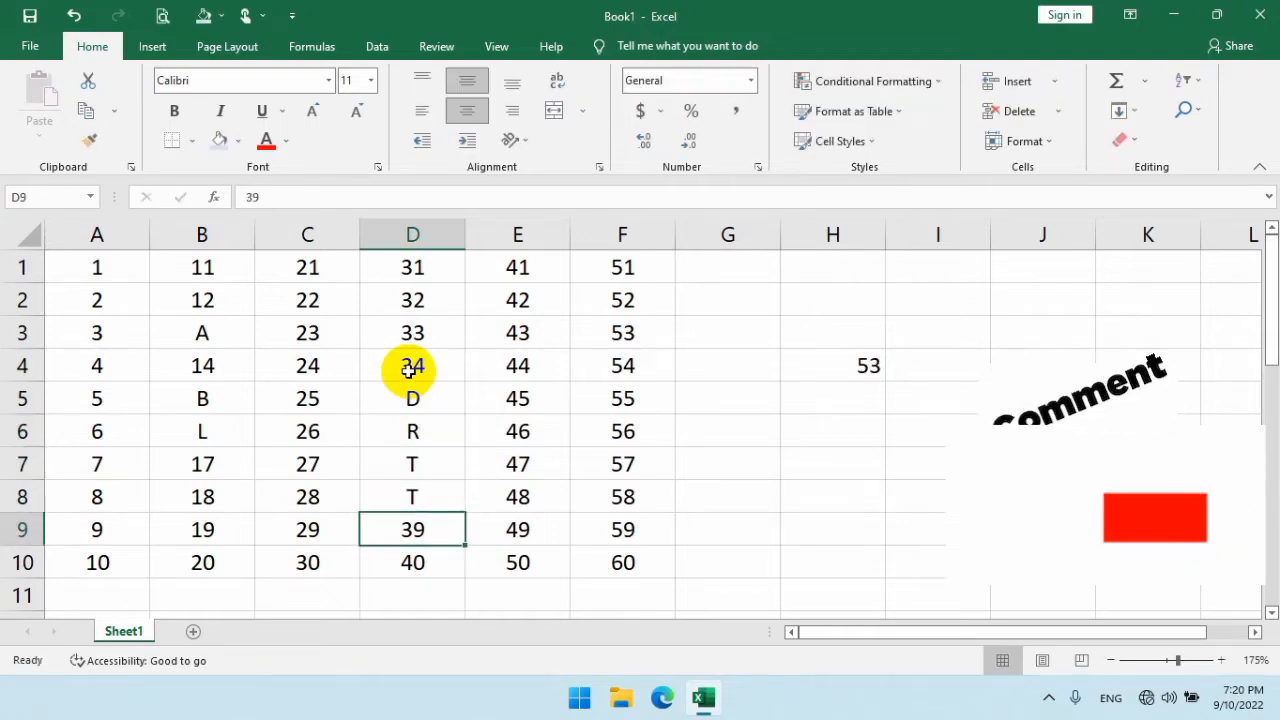
# Step: Compare the COUNT formula in H4 with the numeric and text entries in A1:F10
pyautogui.click(806, 404)
pyautogui.click(814, 366)
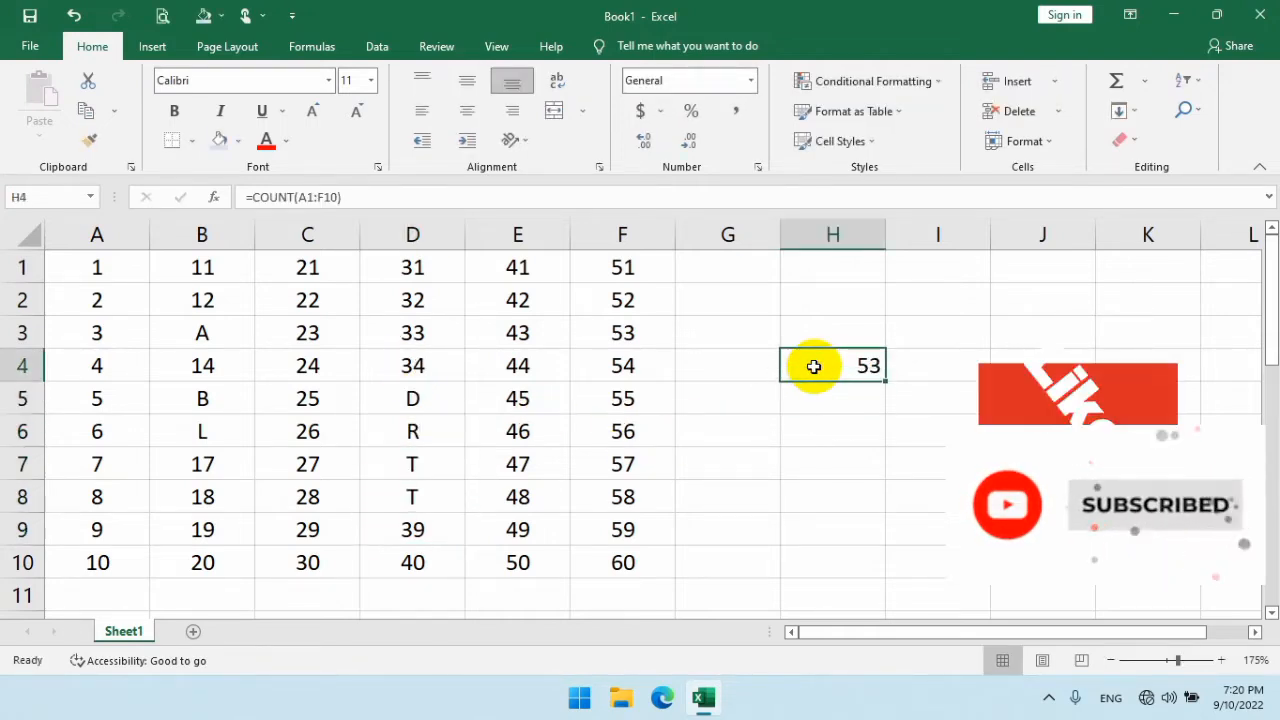
pyautogui.click(125, 266)
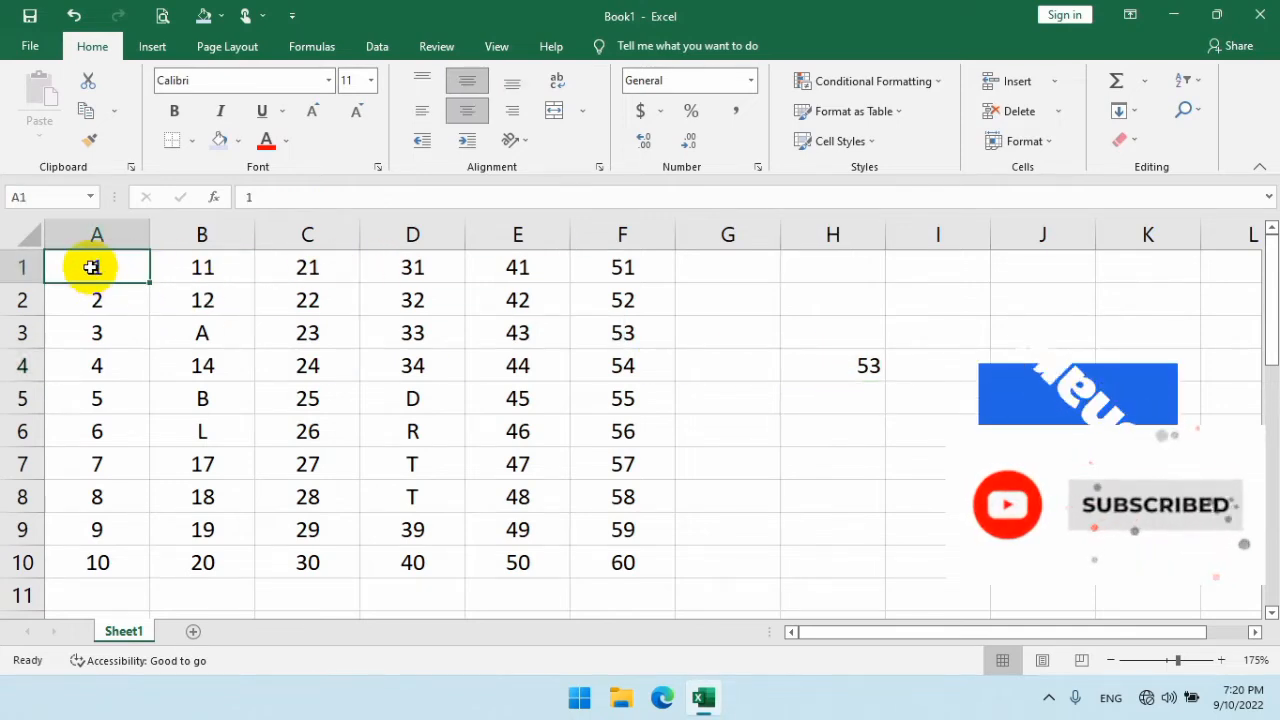
pyautogui.moveTo(100, 265); pyautogui.dragTo(591, 557)
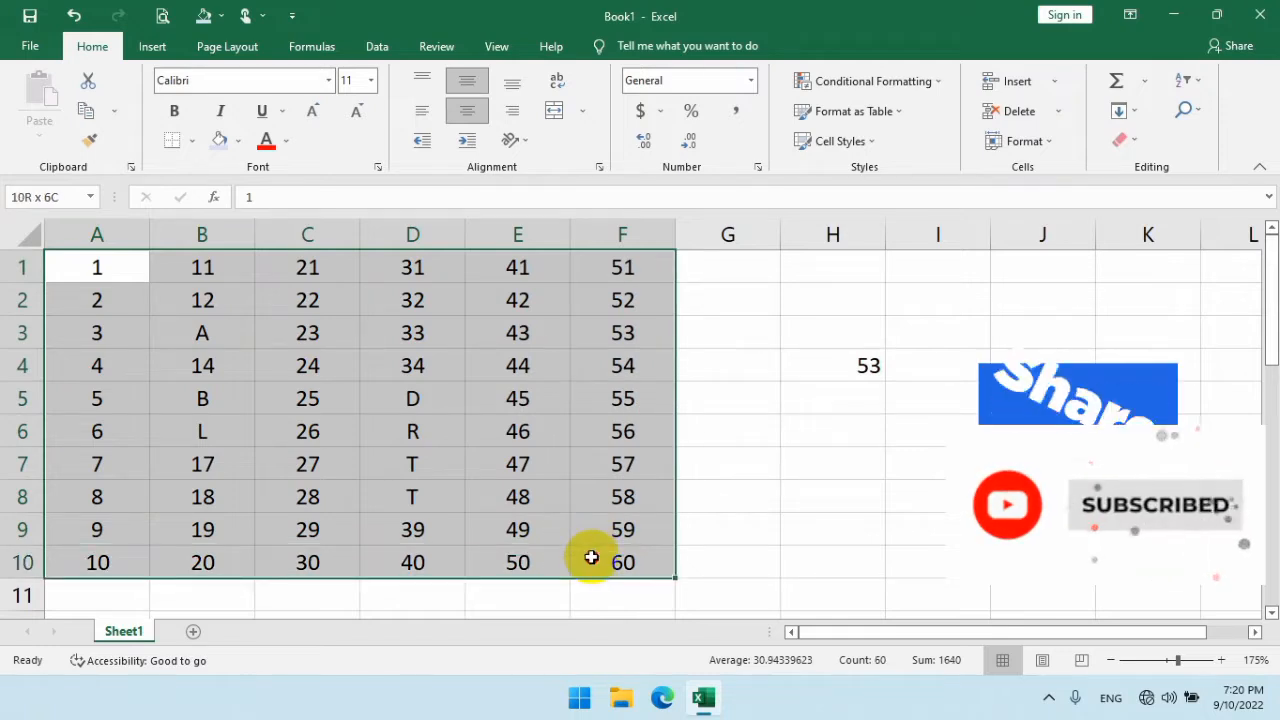
pyautogui.click(743, 491)
pyautogui.click(191, 334)
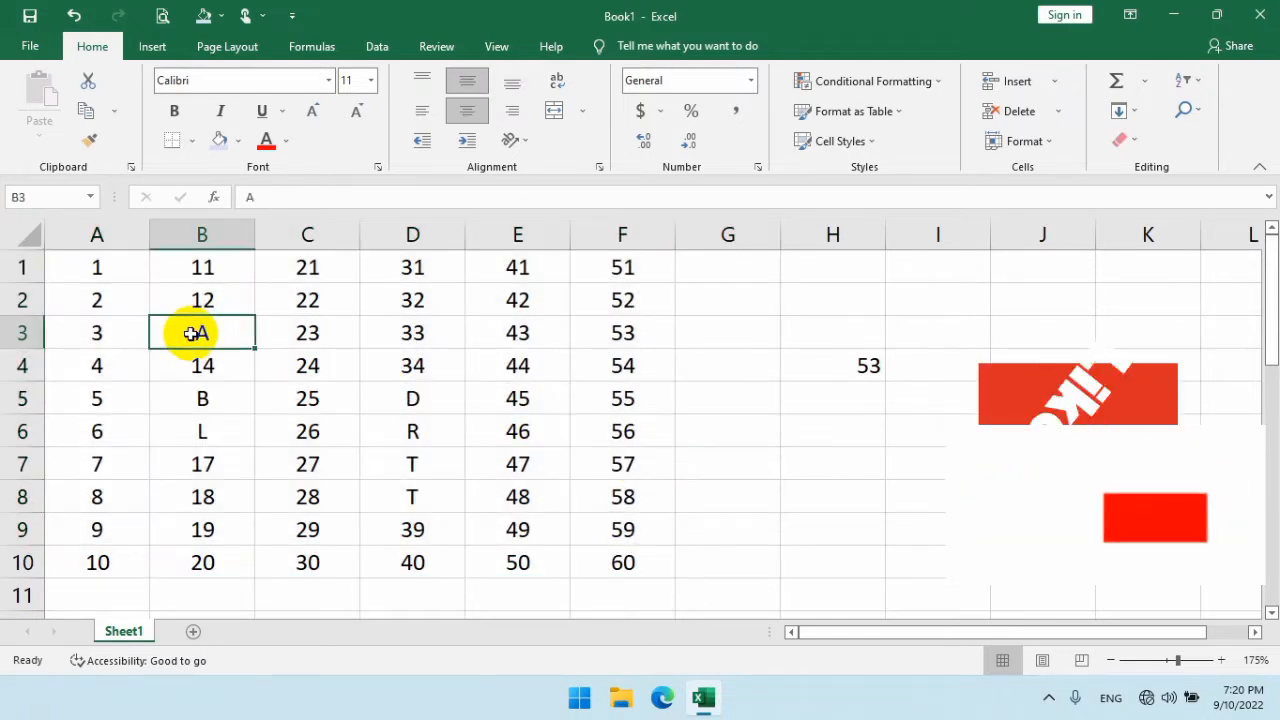
pyautogui.click(204, 367)
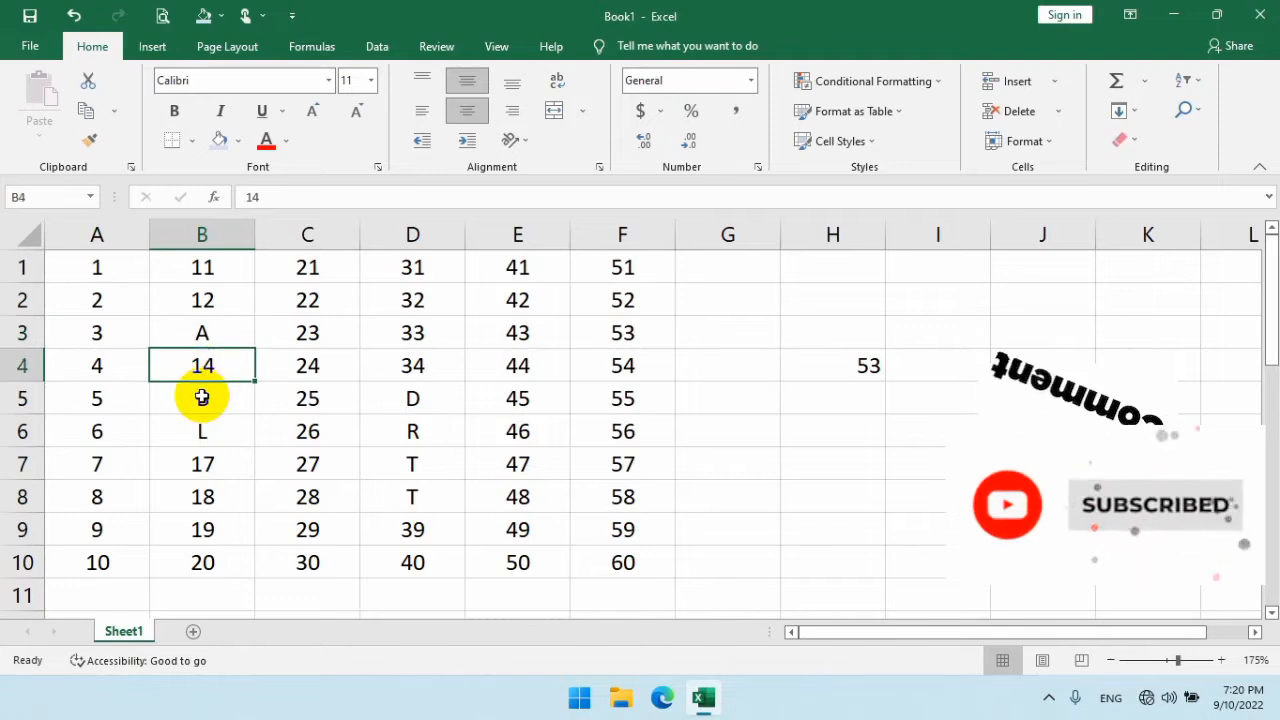
pyautogui.click(743, 455)
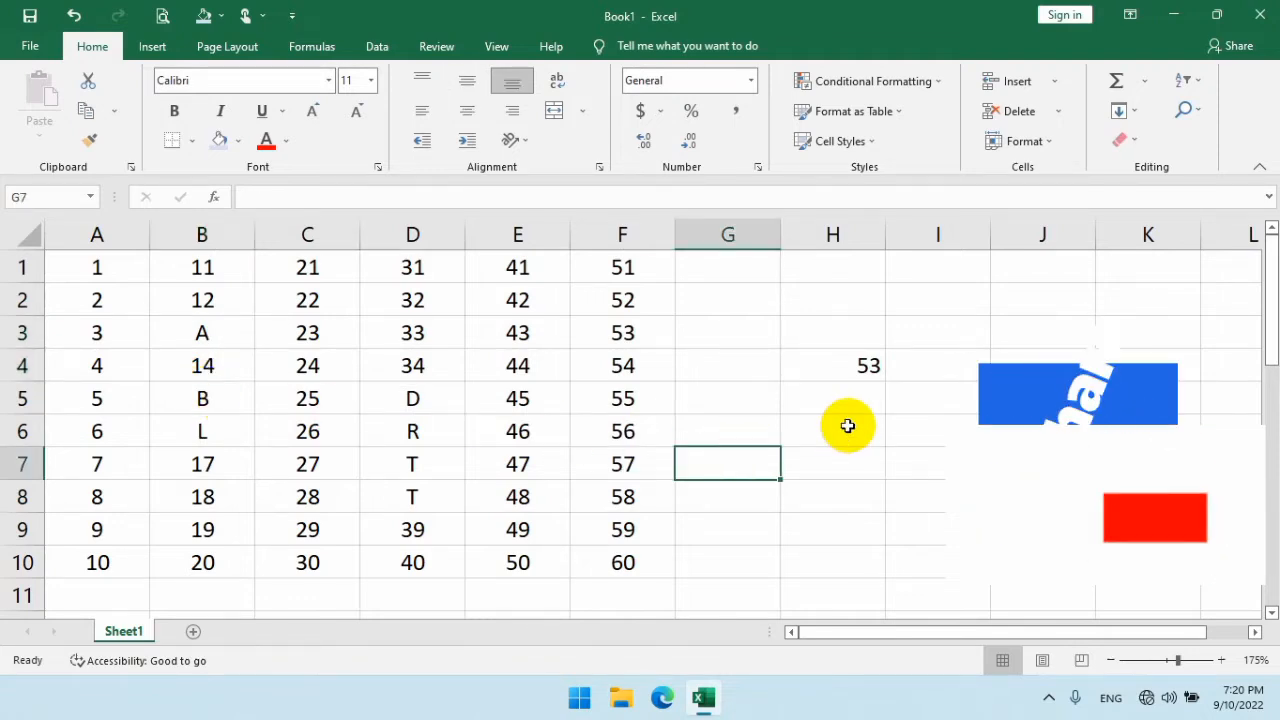
# Step: Enter =COUNTA(A1:F10) in cell H6 and compare its result with the filled cells of the range
pyautogui.click(814, 429)
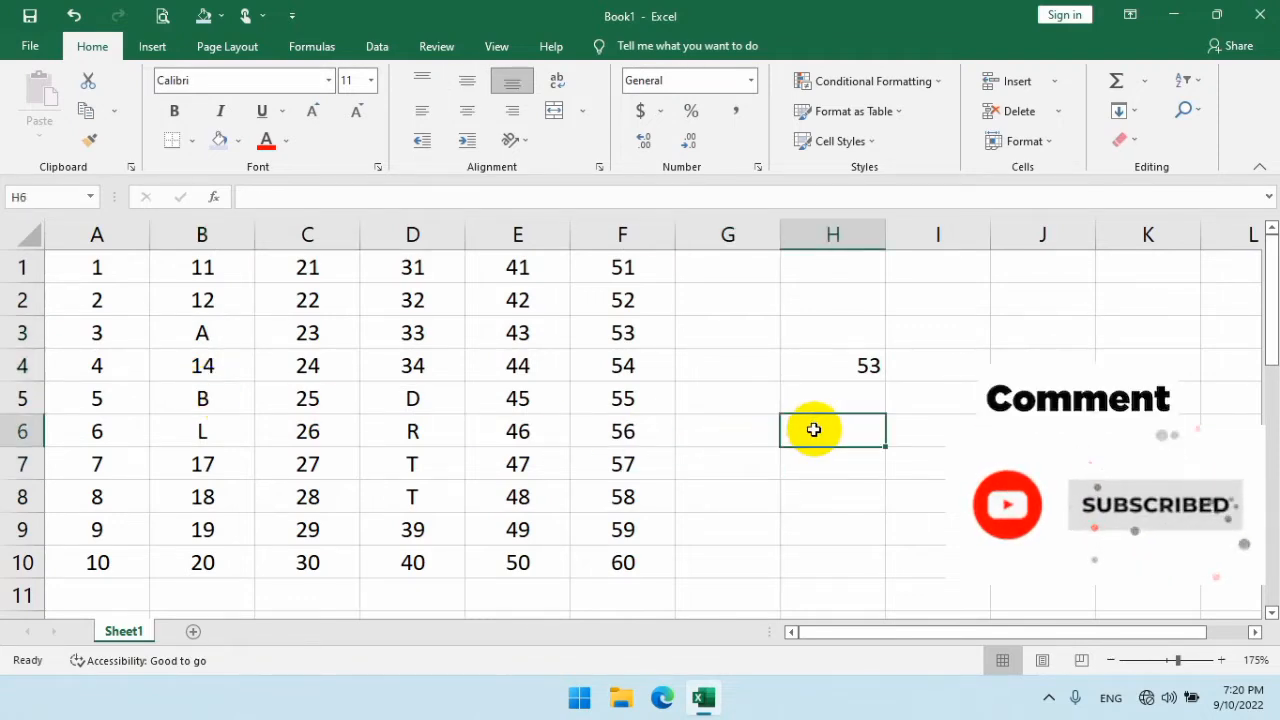
pyautogui.write('=COUN')
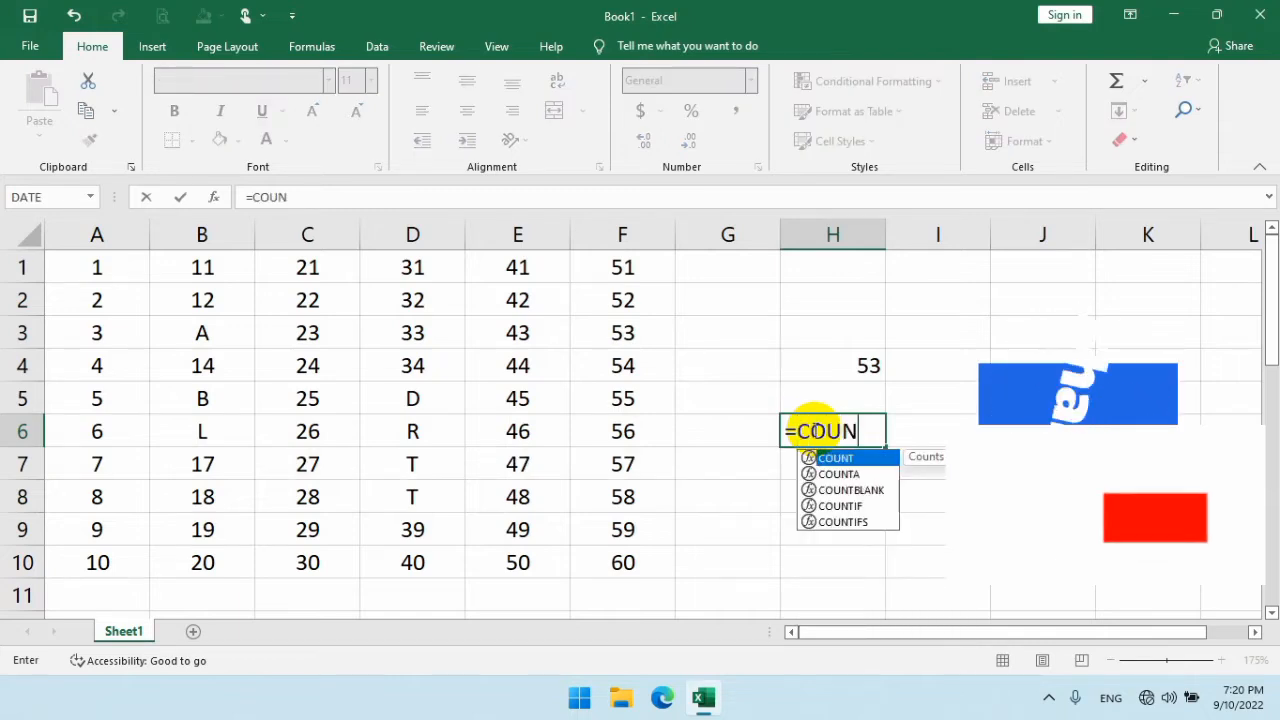
pyautogui.write('TA')
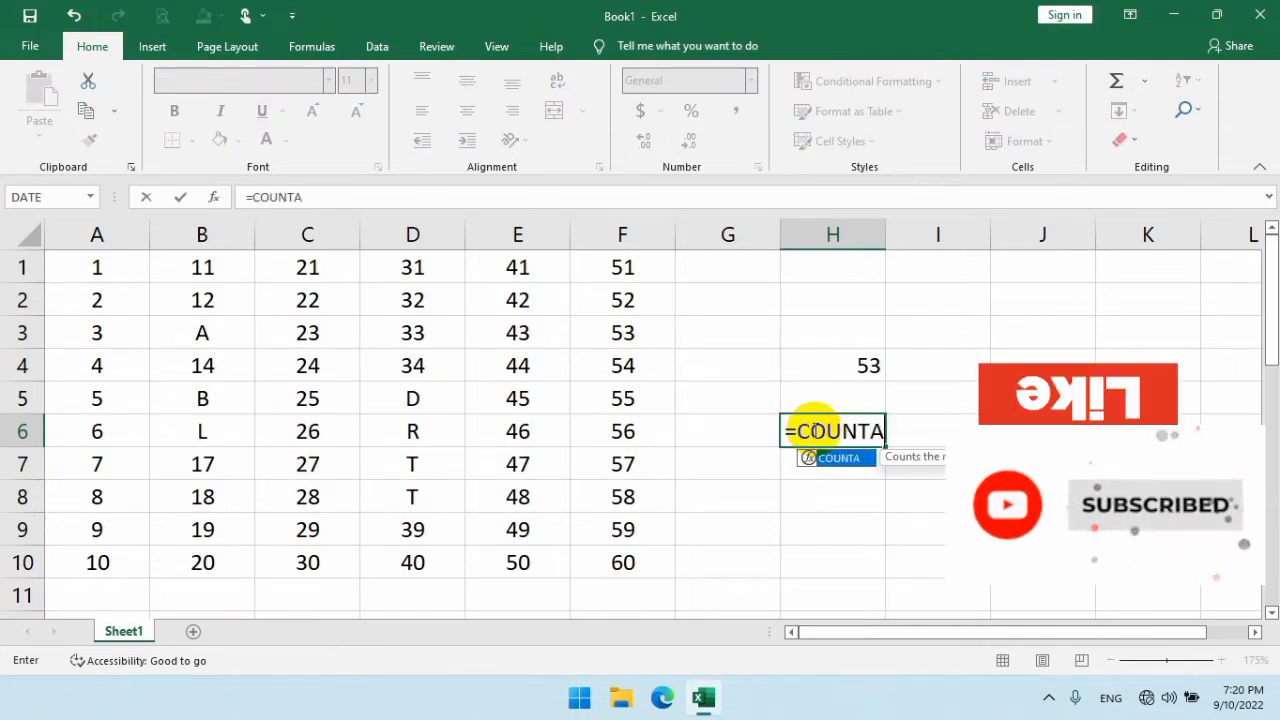
pyautogui.write('(')
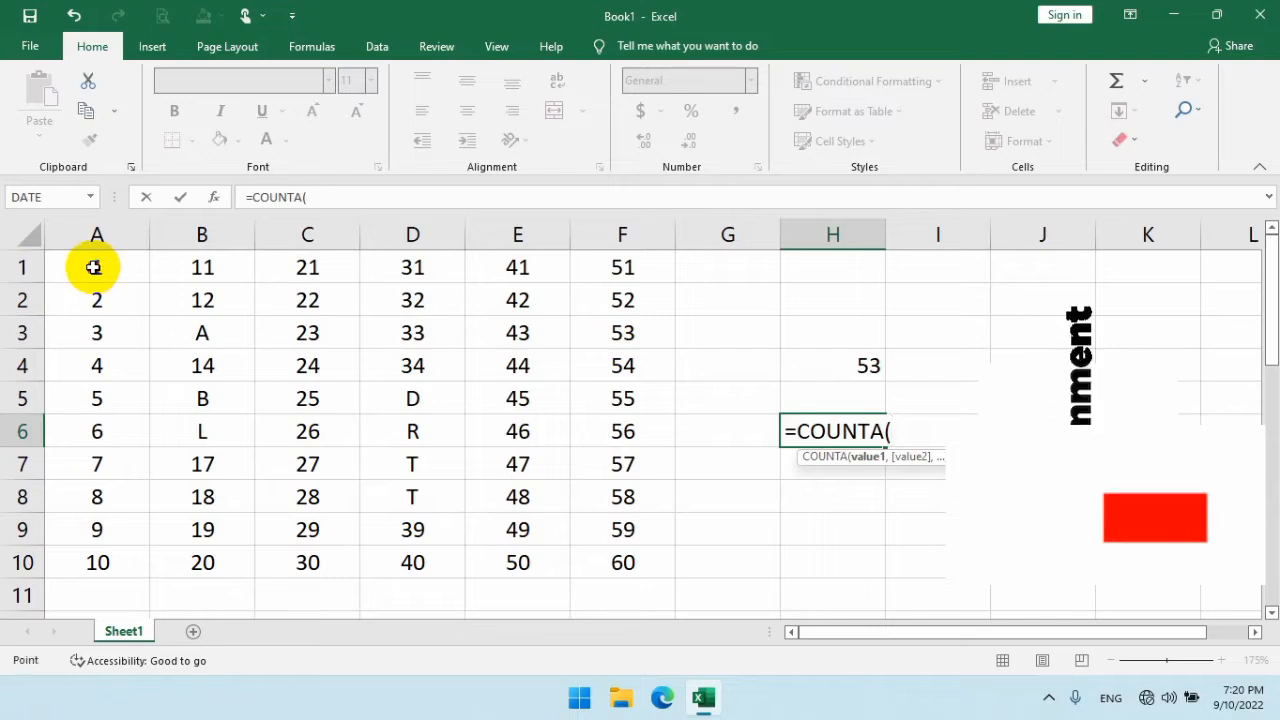
pyautogui.moveTo(93, 267); pyautogui.dragTo(597, 557)
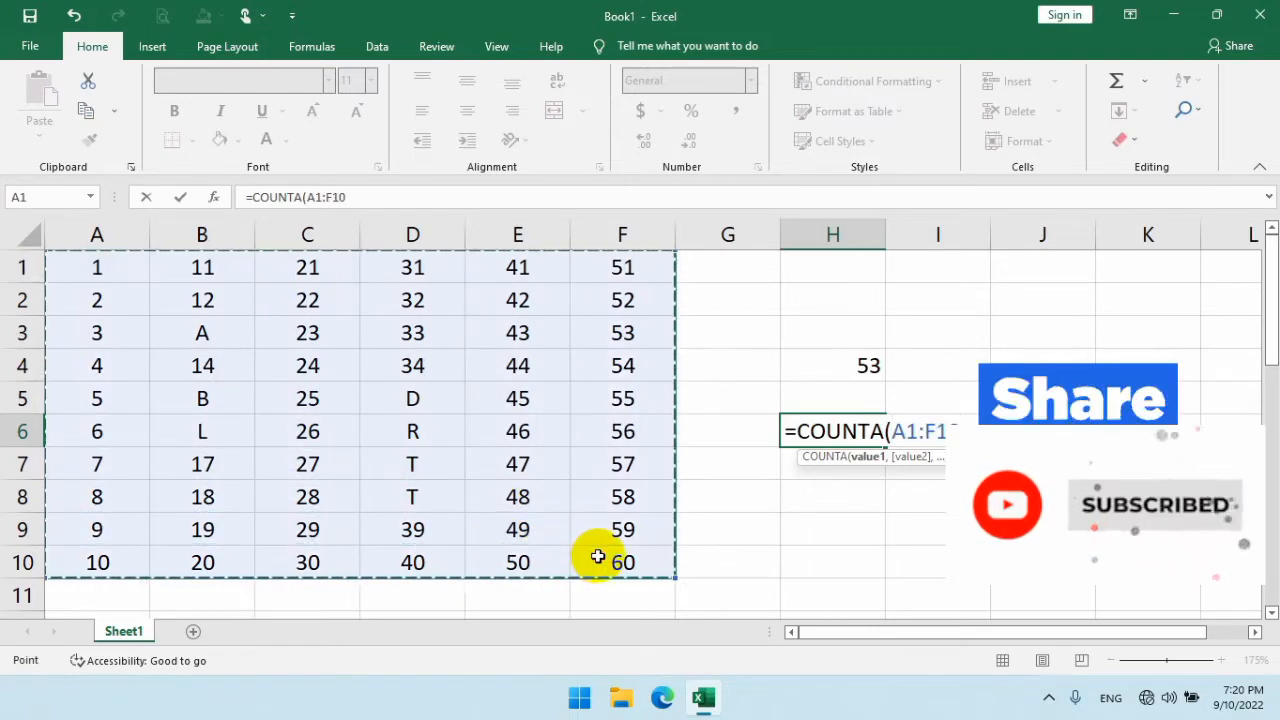
pyautogui.write(')')
pyautogui.press('Return')
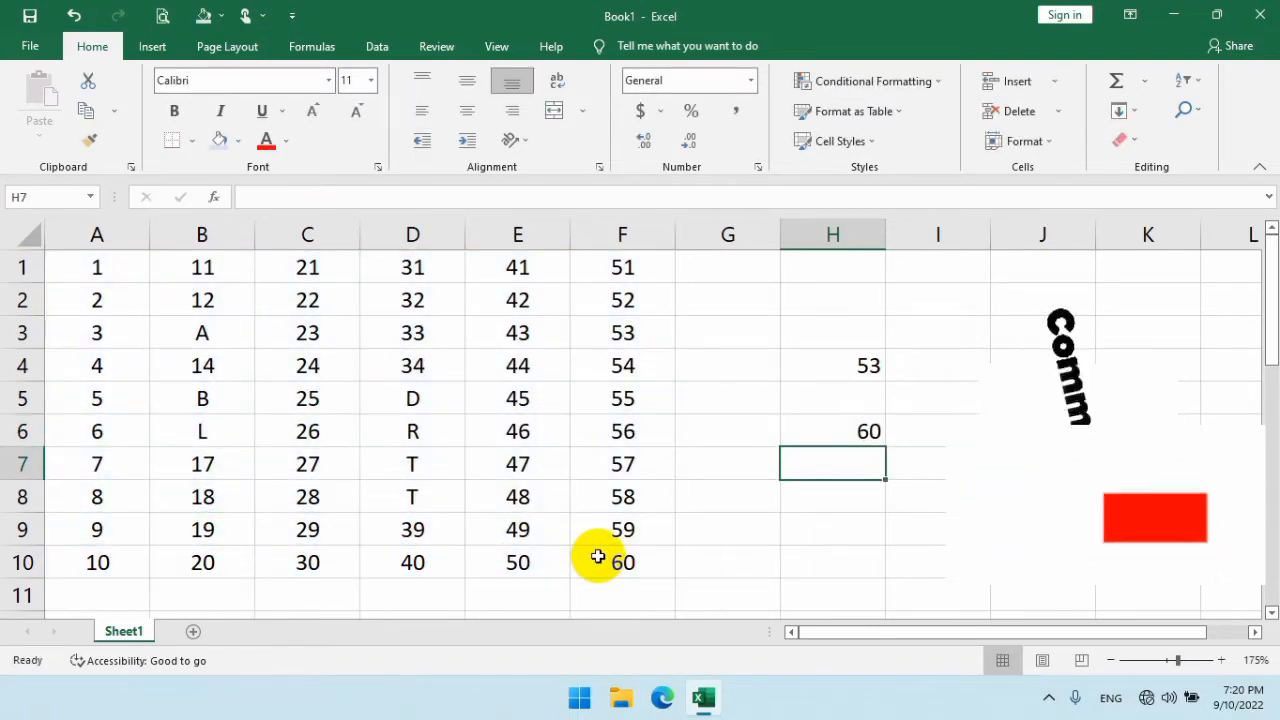
pyautogui.click(824, 428)
pyautogui.click(541, 421)
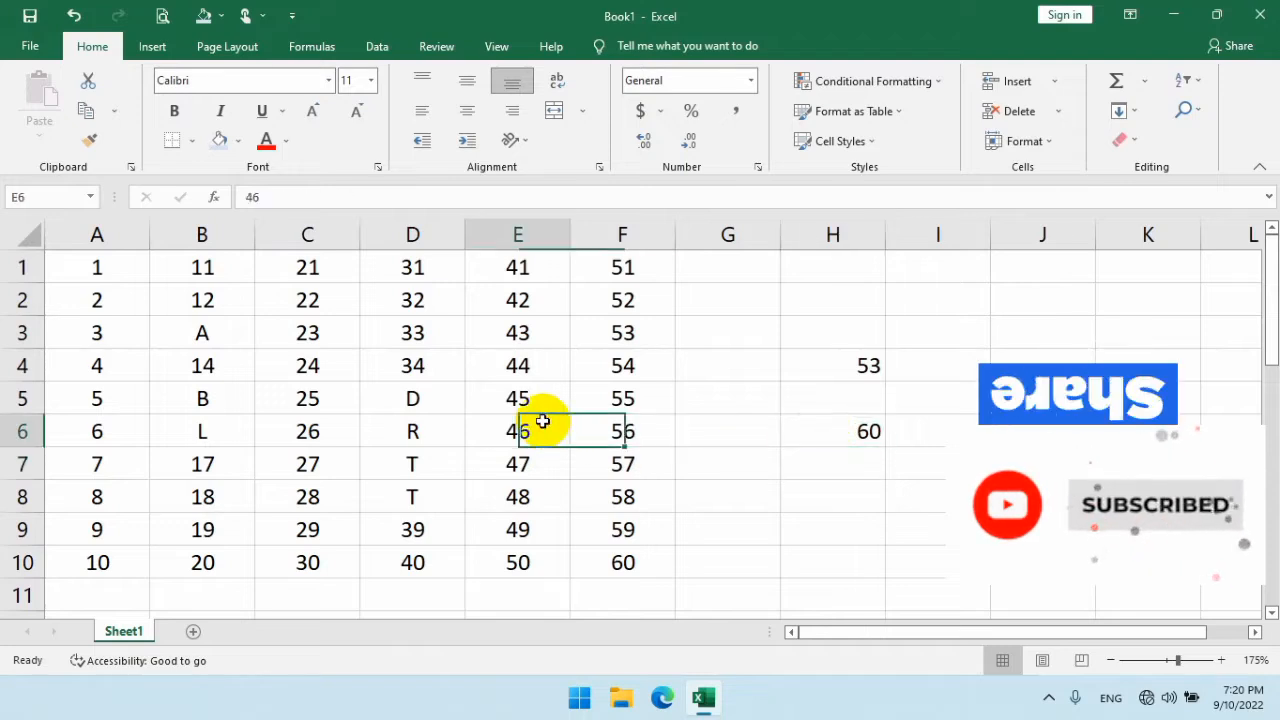
pyautogui.moveTo(95, 268); pyautogui.dragTo(589, 557)
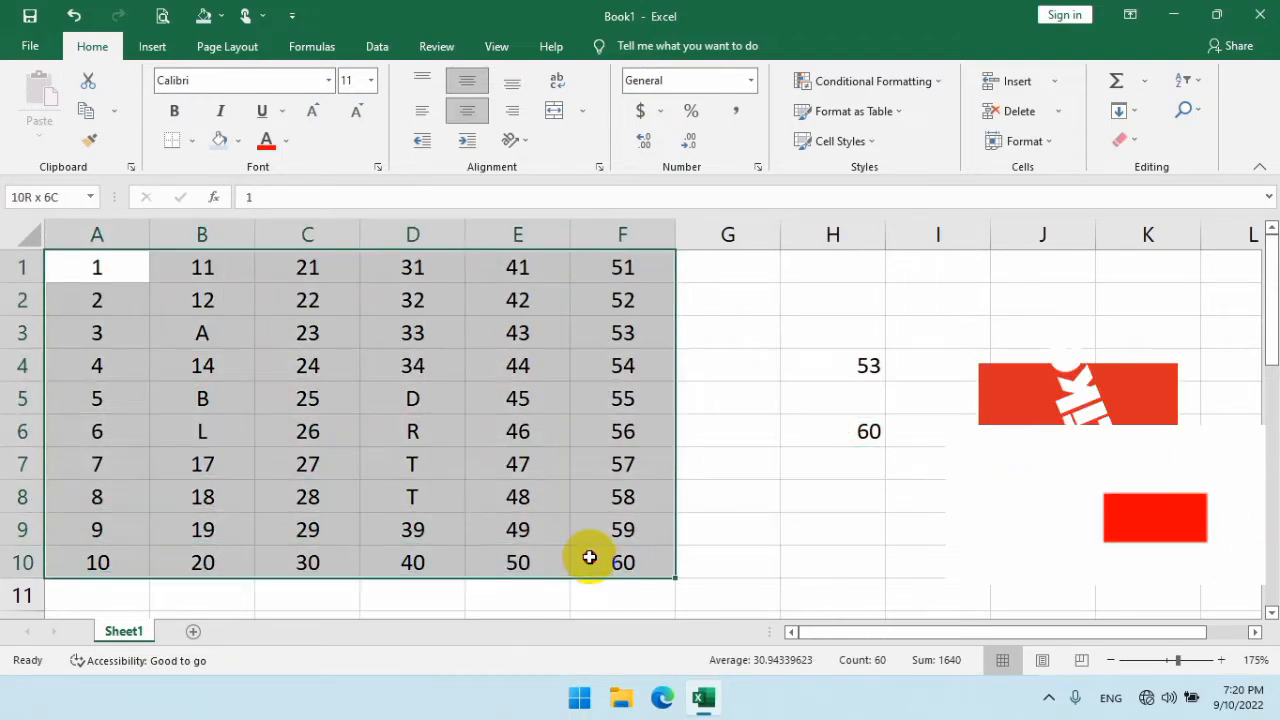
pyautogui.click(720, 474)
# Step: Replace the number in F10 with the letter K and compare the COUNTA result in H6 with the COUNT result in H4
pyautogui.click(610, 521)
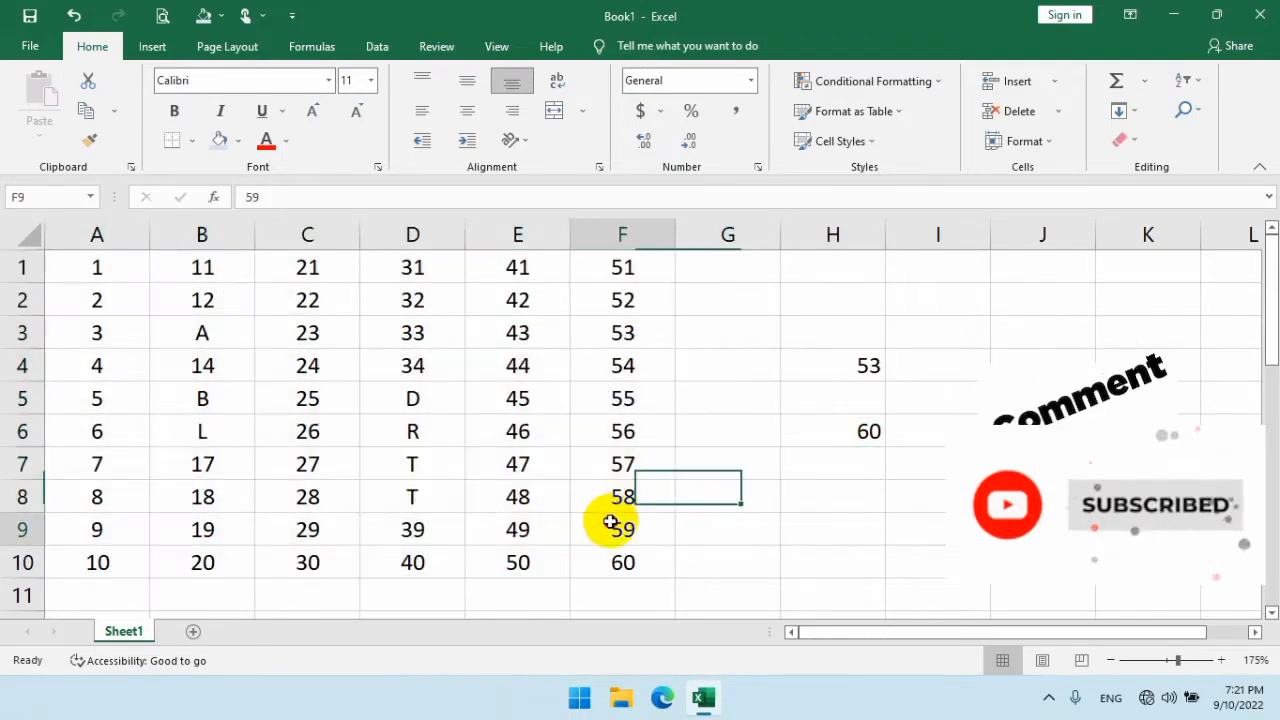
pyautogui.click(621, 562)
pyautogui.write('K')
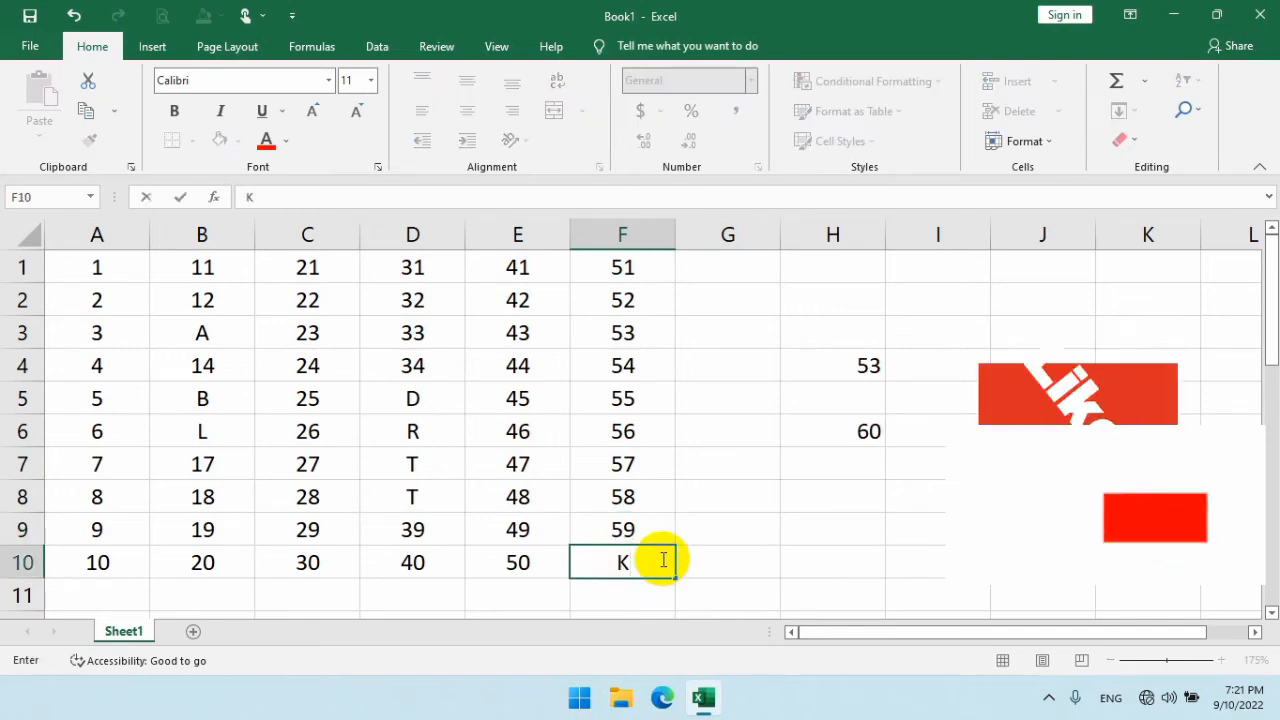
pyautogui.press('Return')
pyautogui.click(849, 428)
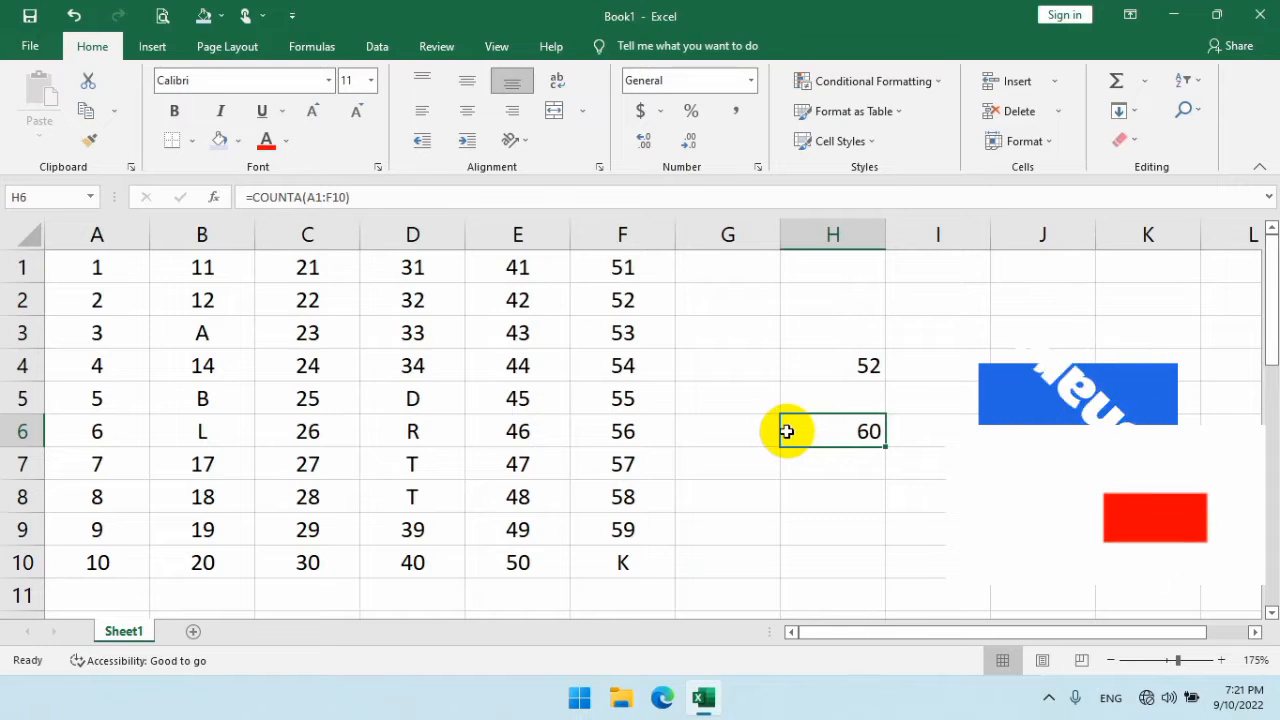
pyautogui.click(830, 364)
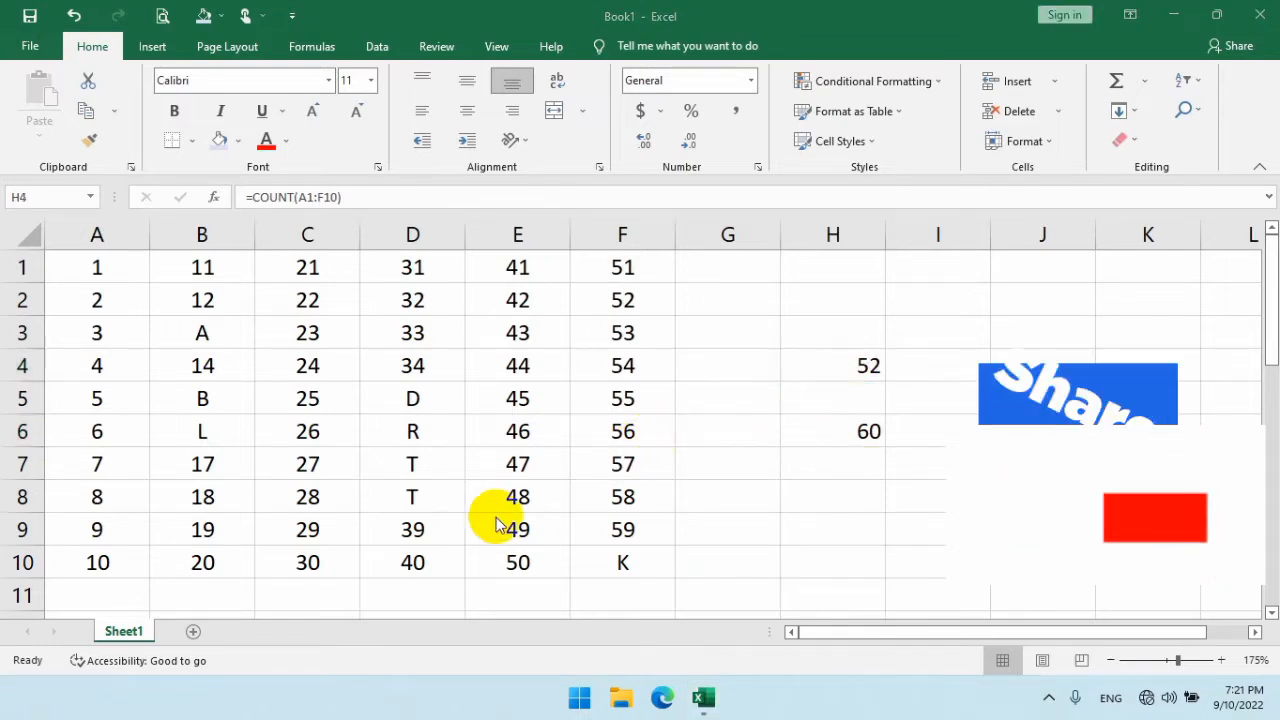
# Step: Enter the label TRIM in cell B12, below the number grid
pyautogui.scroll(-3, 480, 500)
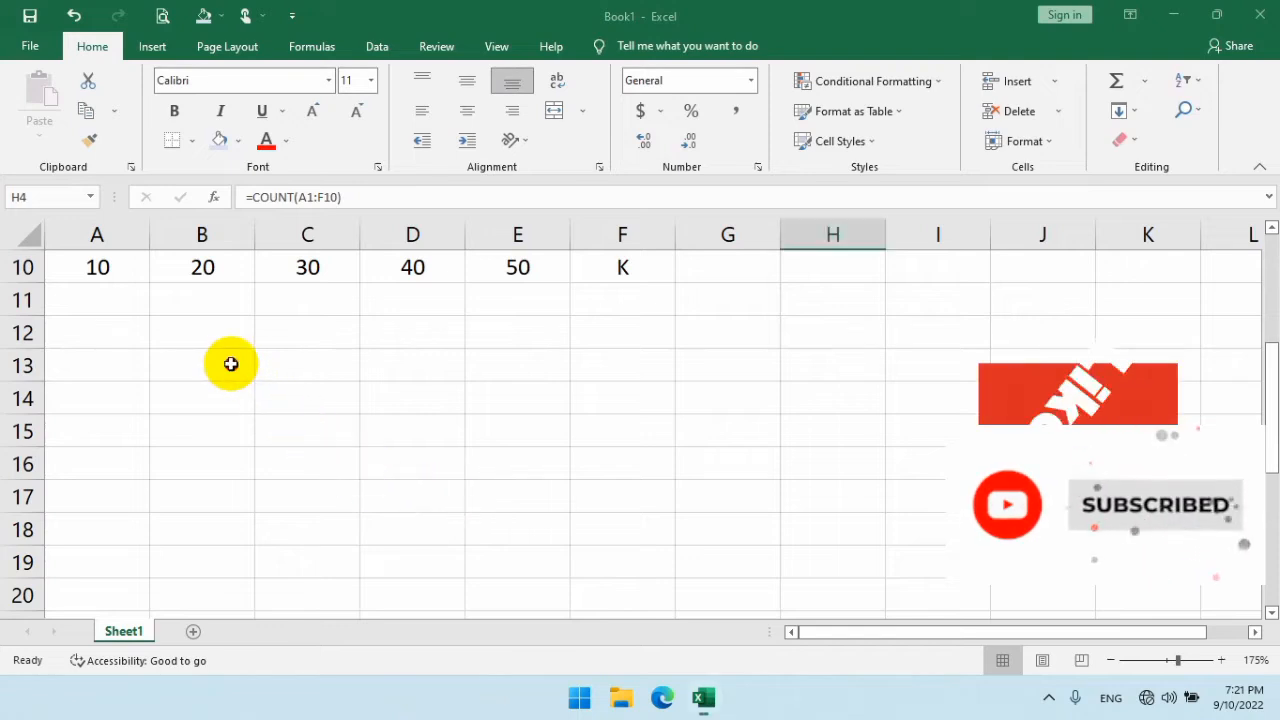
pyautogui.click(218, 333)
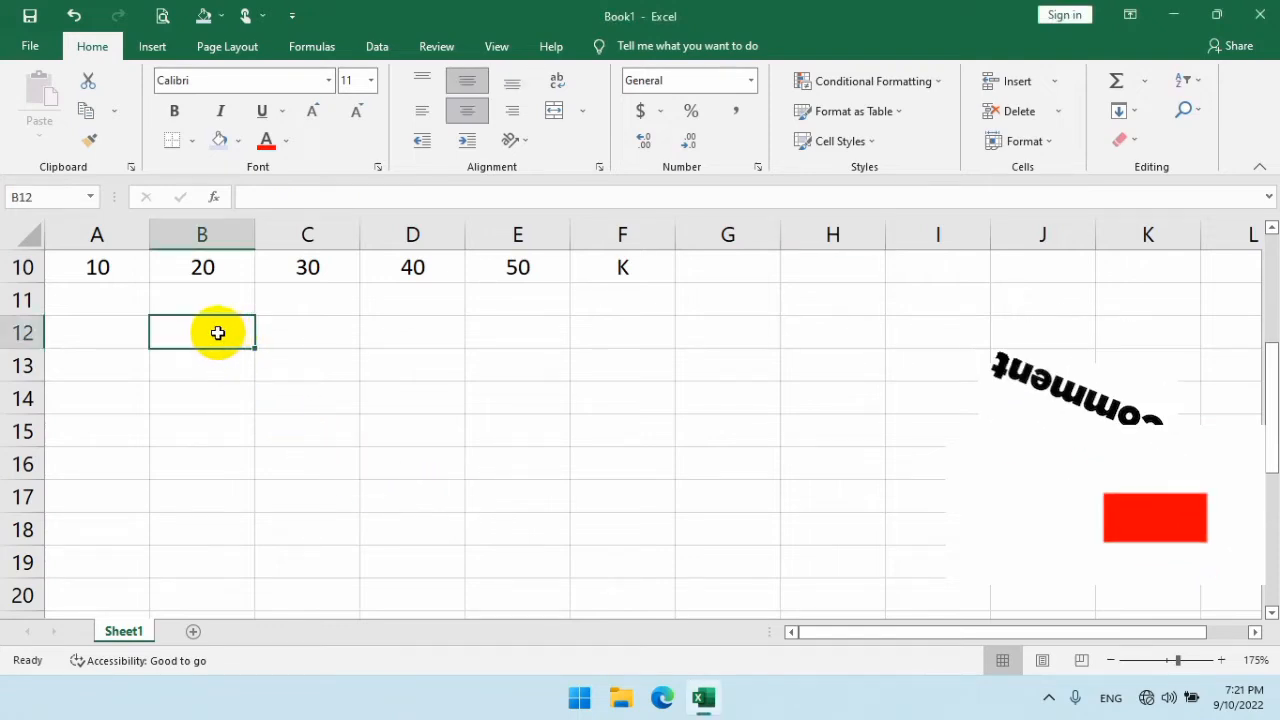
pyautogui.write('TRIM')
pyautogui.press('Tab')
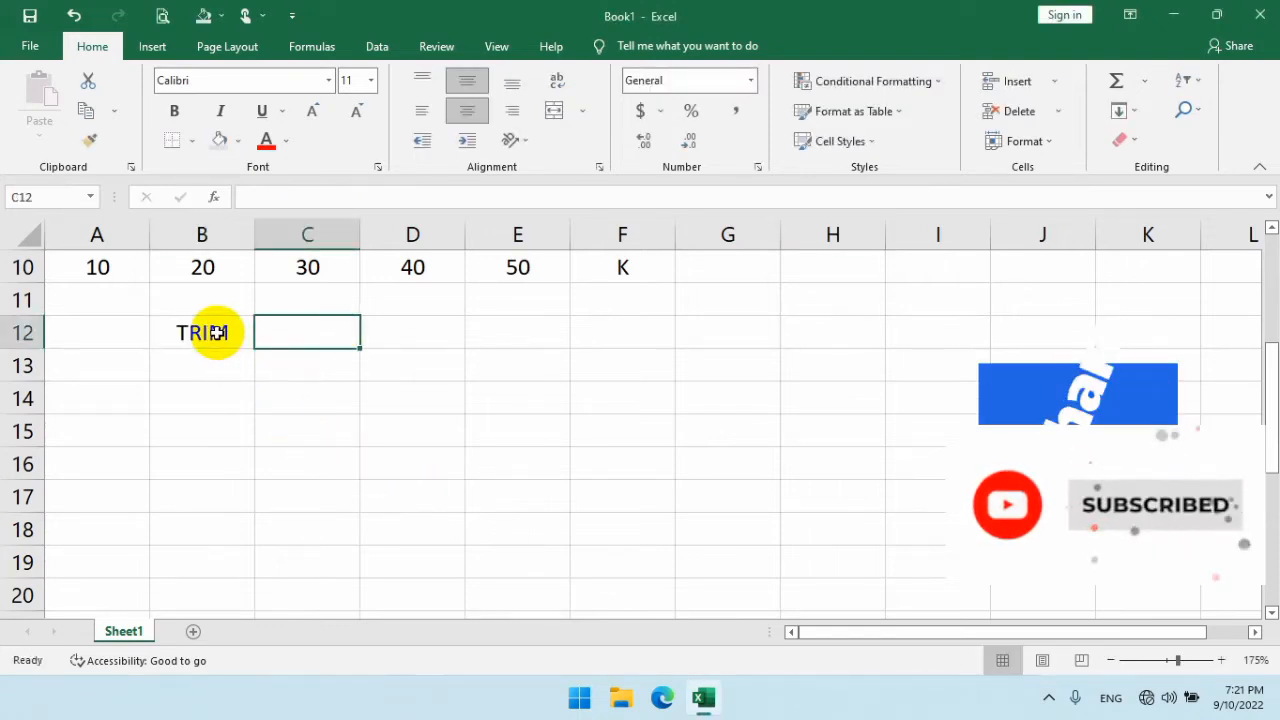
# Step: Enter a full name in D12 with a long run of spaces between the first and last name, and inspect the entry
pyautogui.press('Tab')
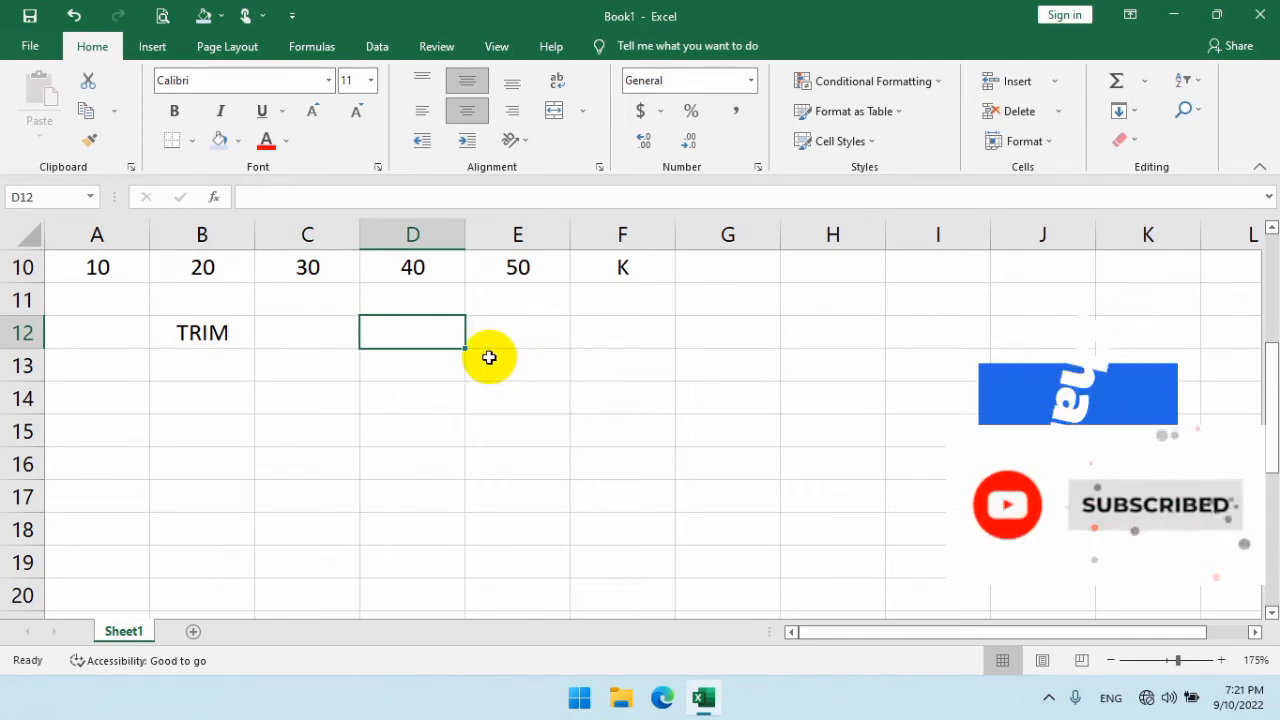
pyautogui.write('AJAY')
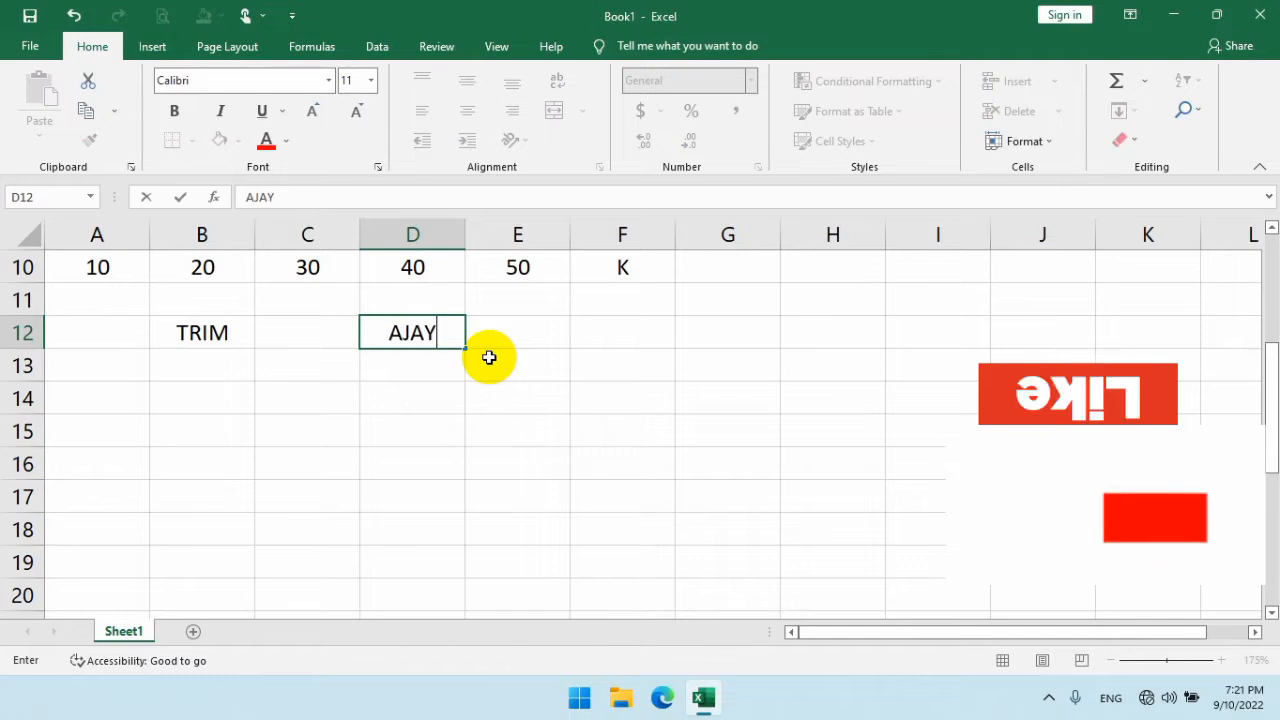
pyautogui.write('                  KUMAR')
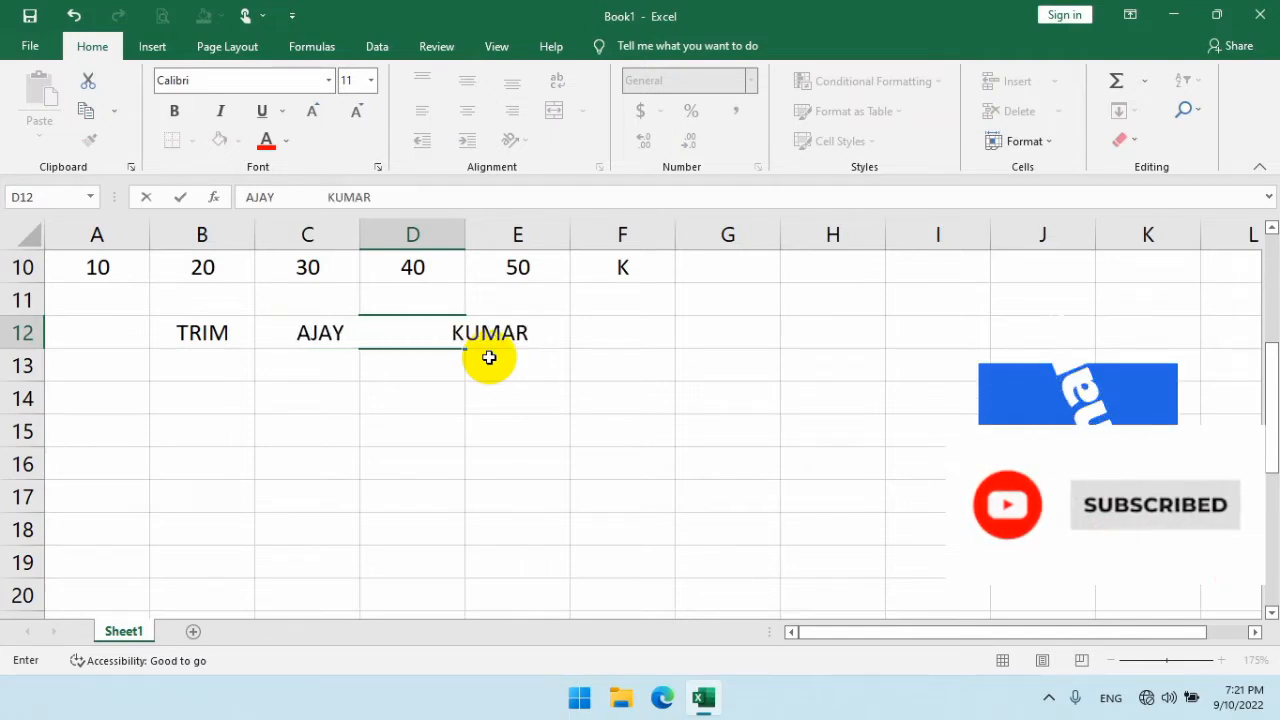
pyautogui.press('Return')
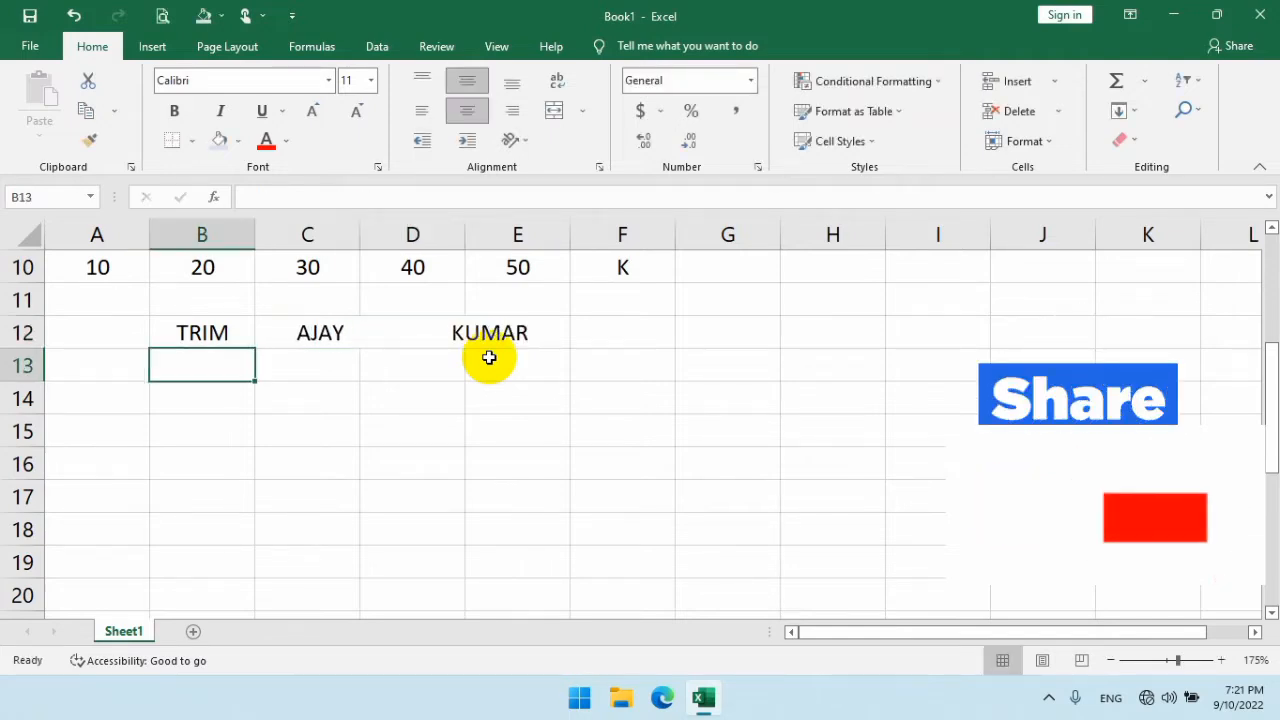
pyautogui.click(333, 330)
pyautogui.click(457, 330)
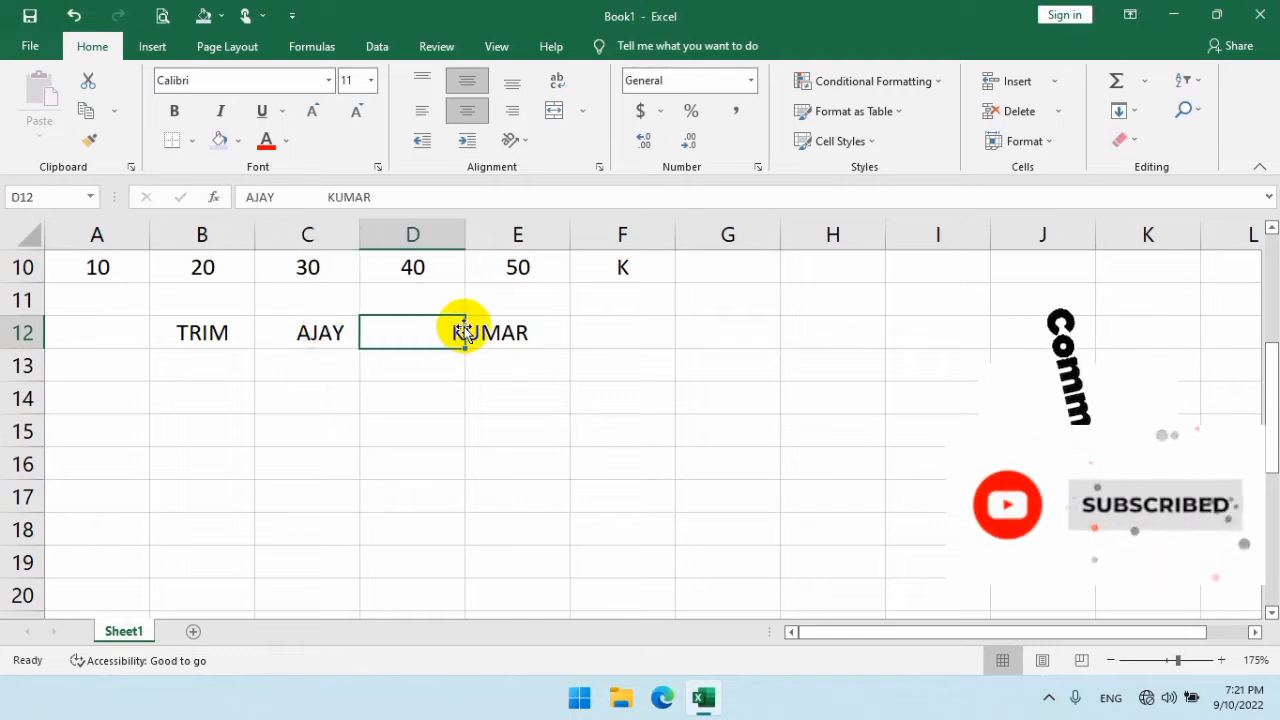
pyautogui.moveTo(350, 331); pyautogui.dragTo(480, 333)
pyautogui.click(395, 332)
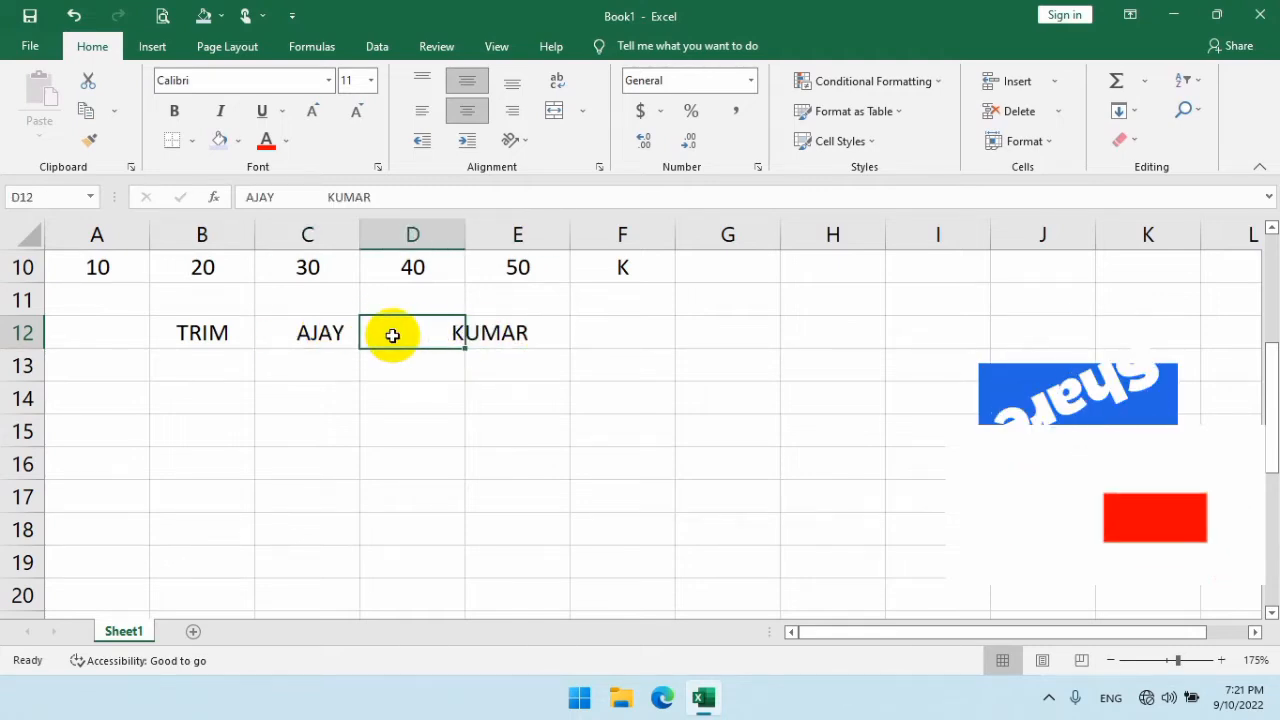
pyautogui.click(500, 384)
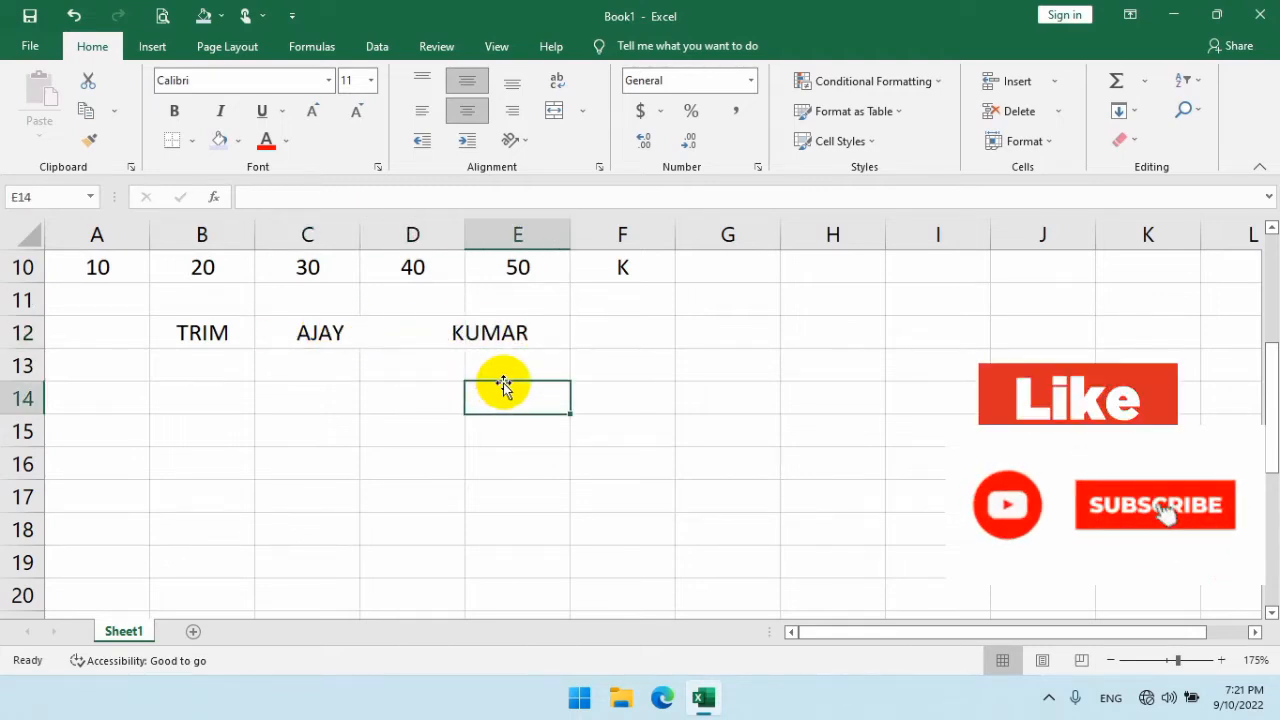
# Step: Try to trim the spaced name with =TRIM(C12) in cell C14
pyautogui.click(275, 400)
pyautogui.write('=T')
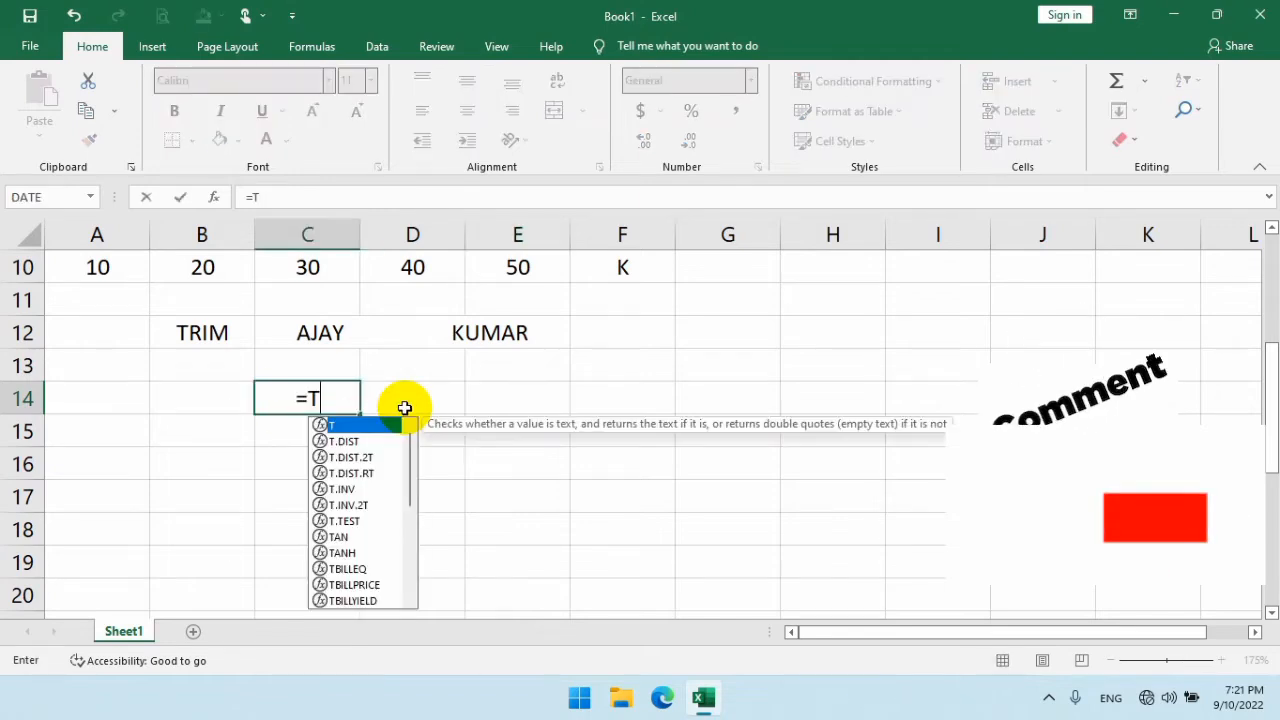
pyautogui.write('RIM(')
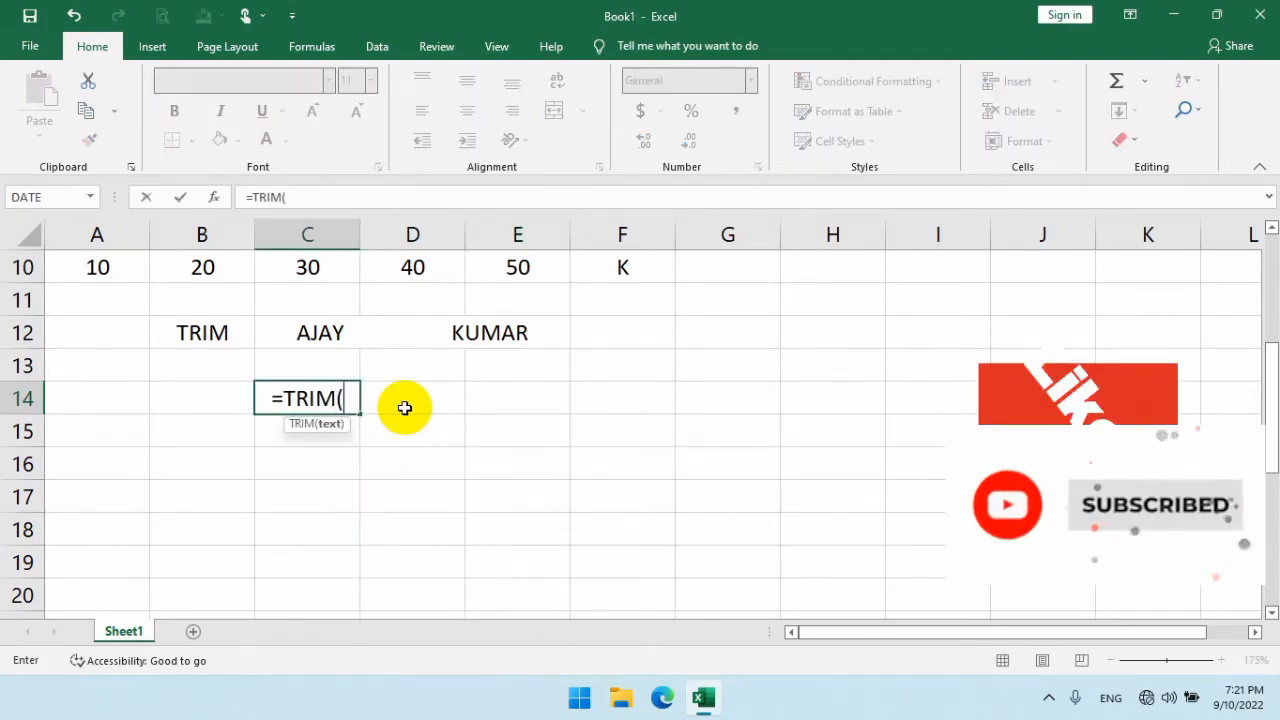
pyautogui.click(284, 333)
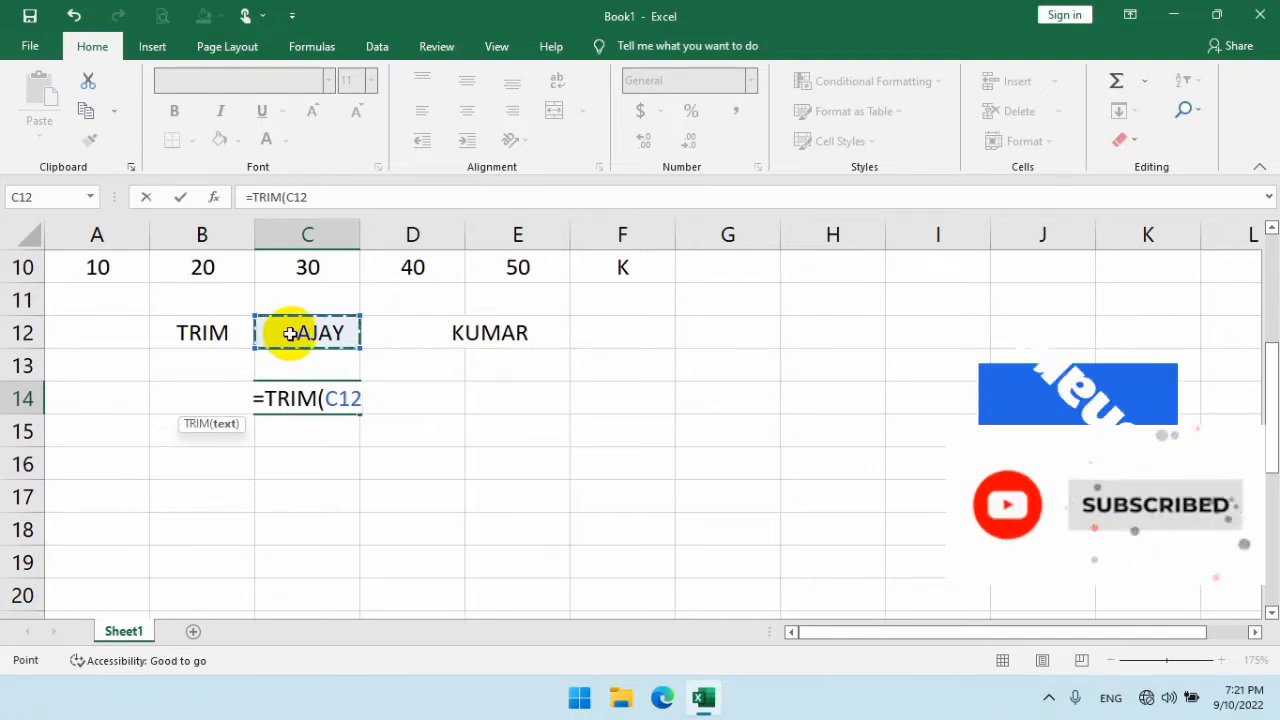
pyautogui.write(')')
pyautogui.press('Return')
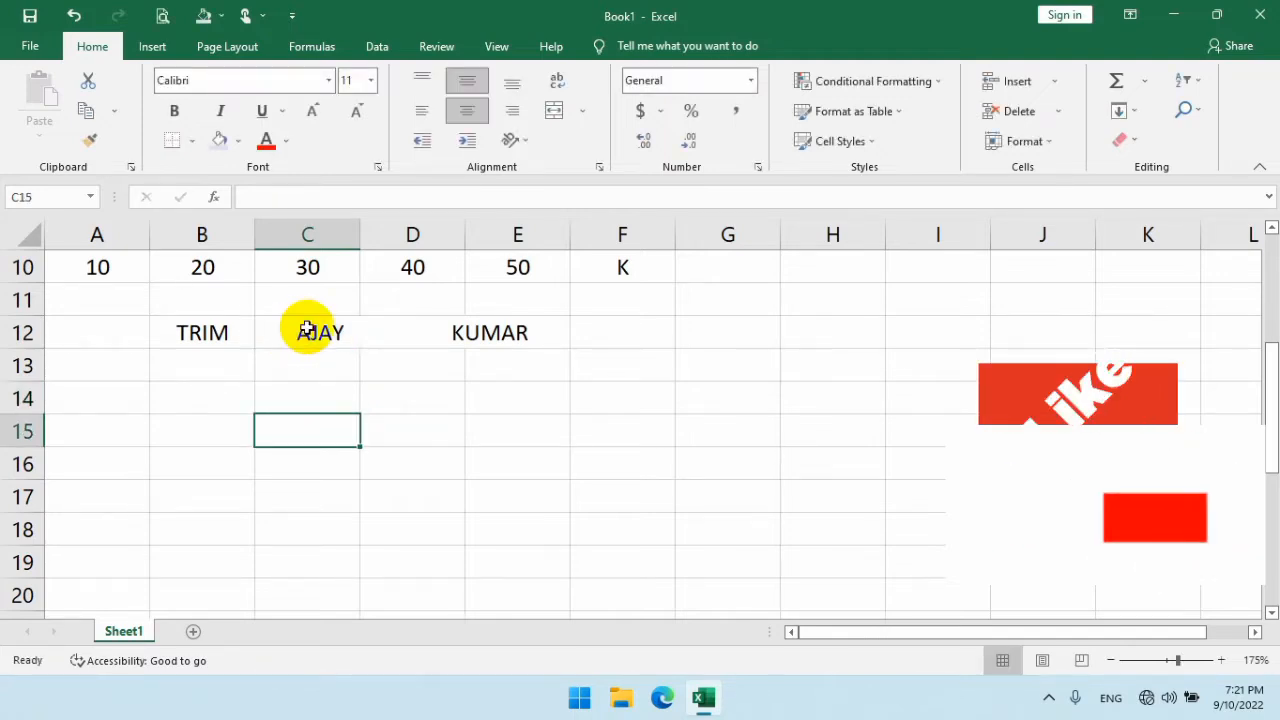
pyautogui.click(344, 393)
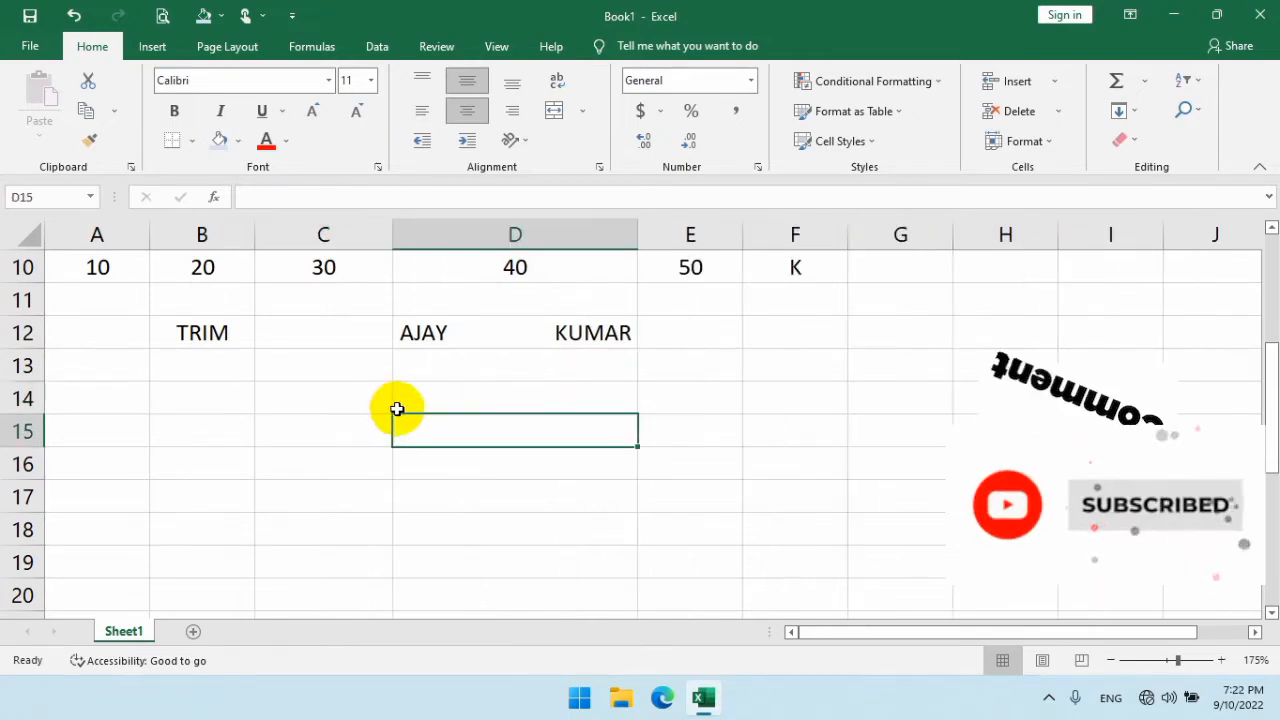
# Step: Enter =TRIM(D12) in cell D14 and compare its result with the spaced name in D12
pyautogui.click(416, 392)
pyautogui.write('=')
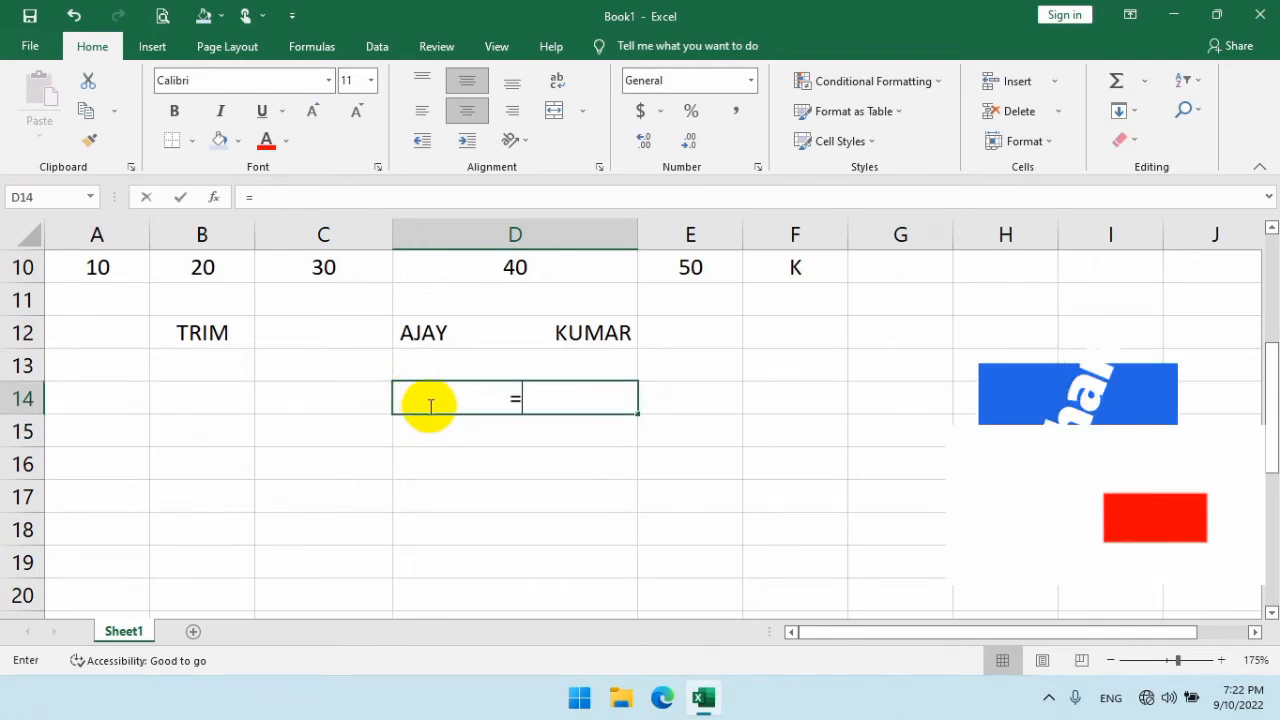
pyautogui.write('TR')
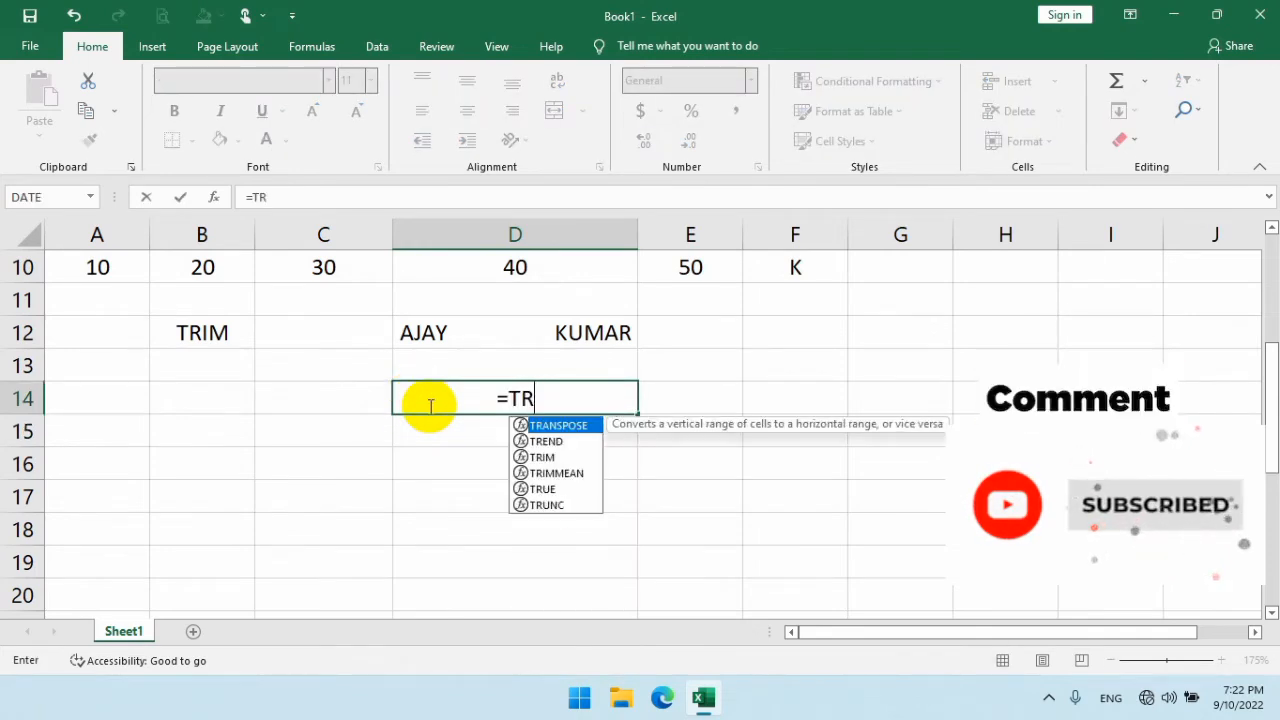
pyautogui.write('IM(')
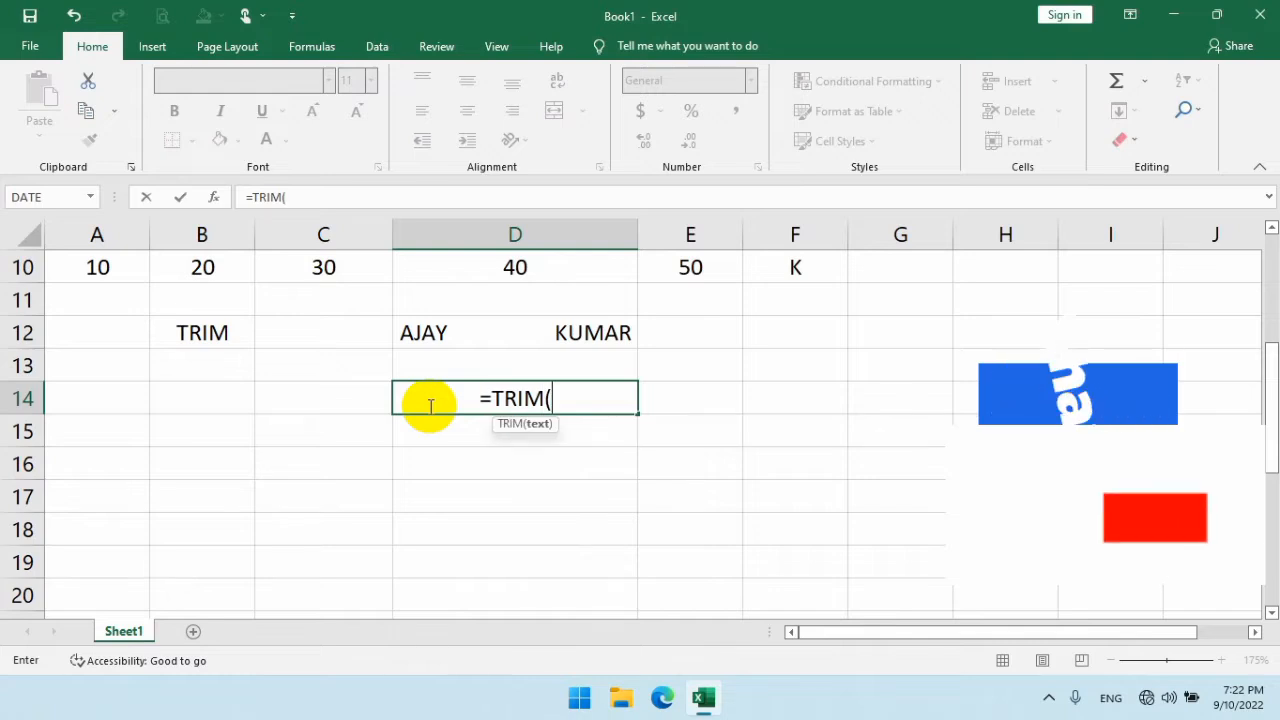
pyautogui.click(428, 329)
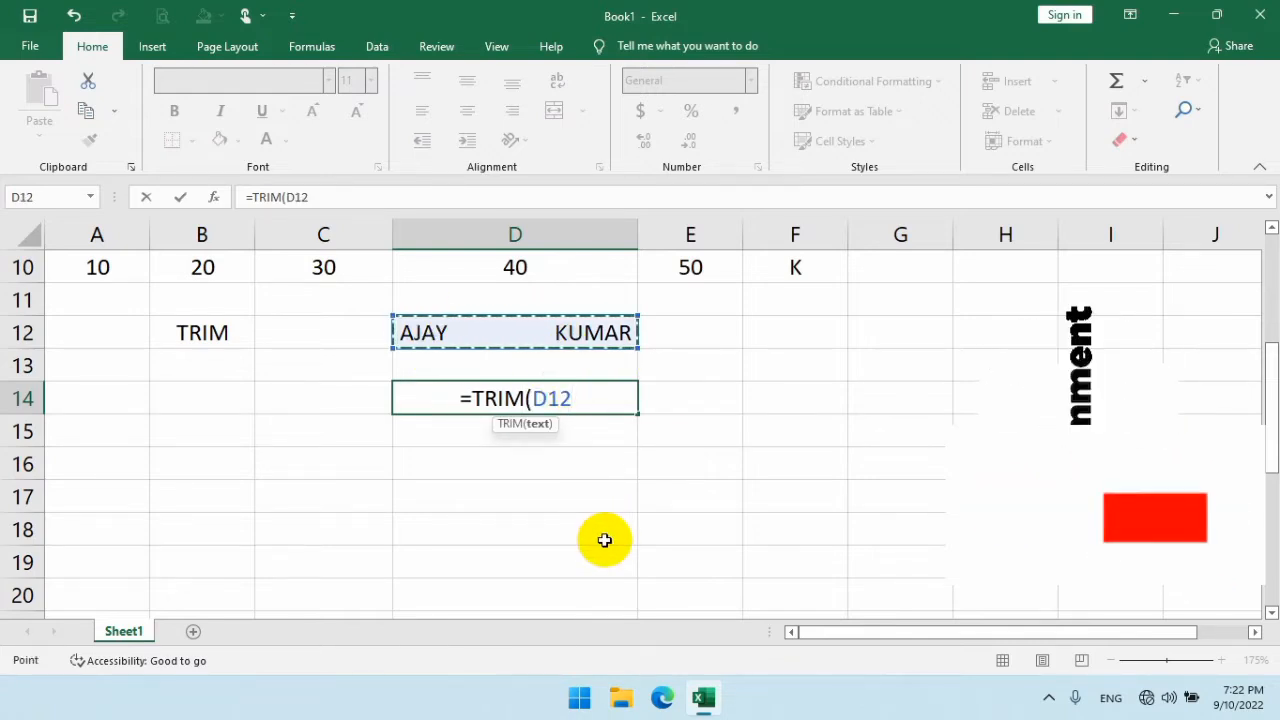
pyautogui.write(')')
pyautogui.press('Return')
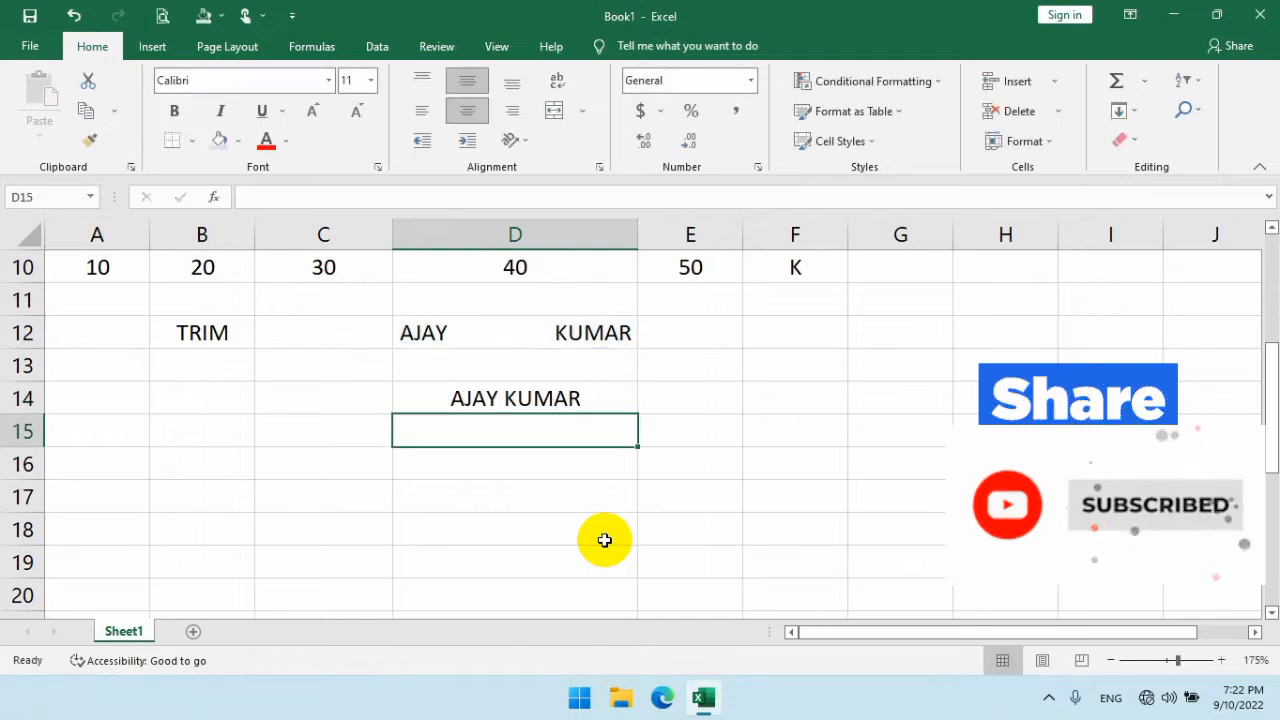
pyautogui.click(523, 400)
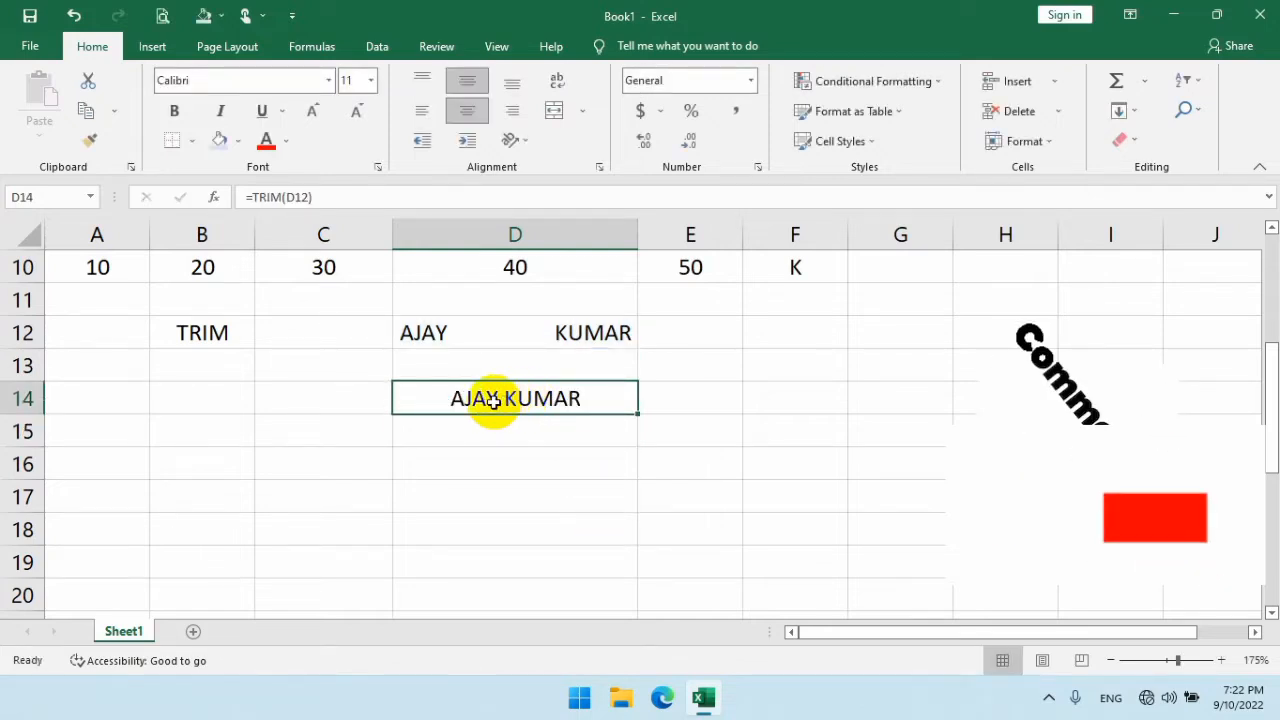
pyautogui.click(472, 331)
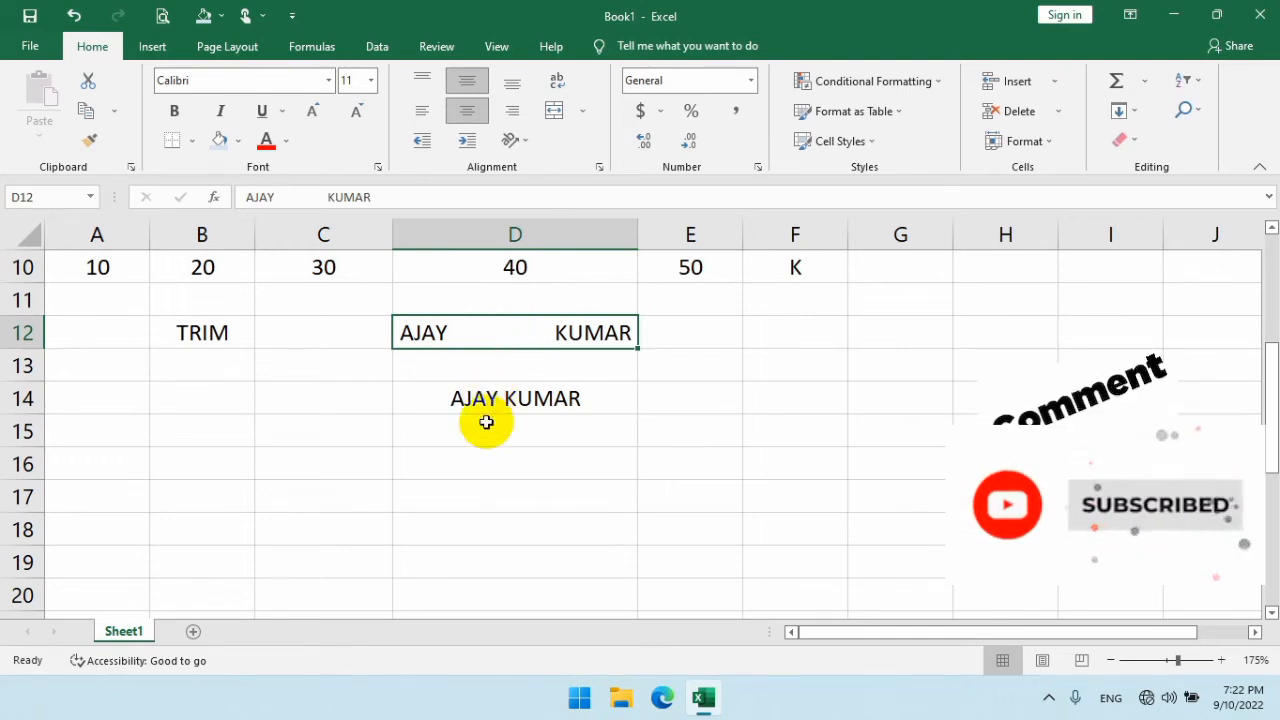
pyautogui.click(418, 450)
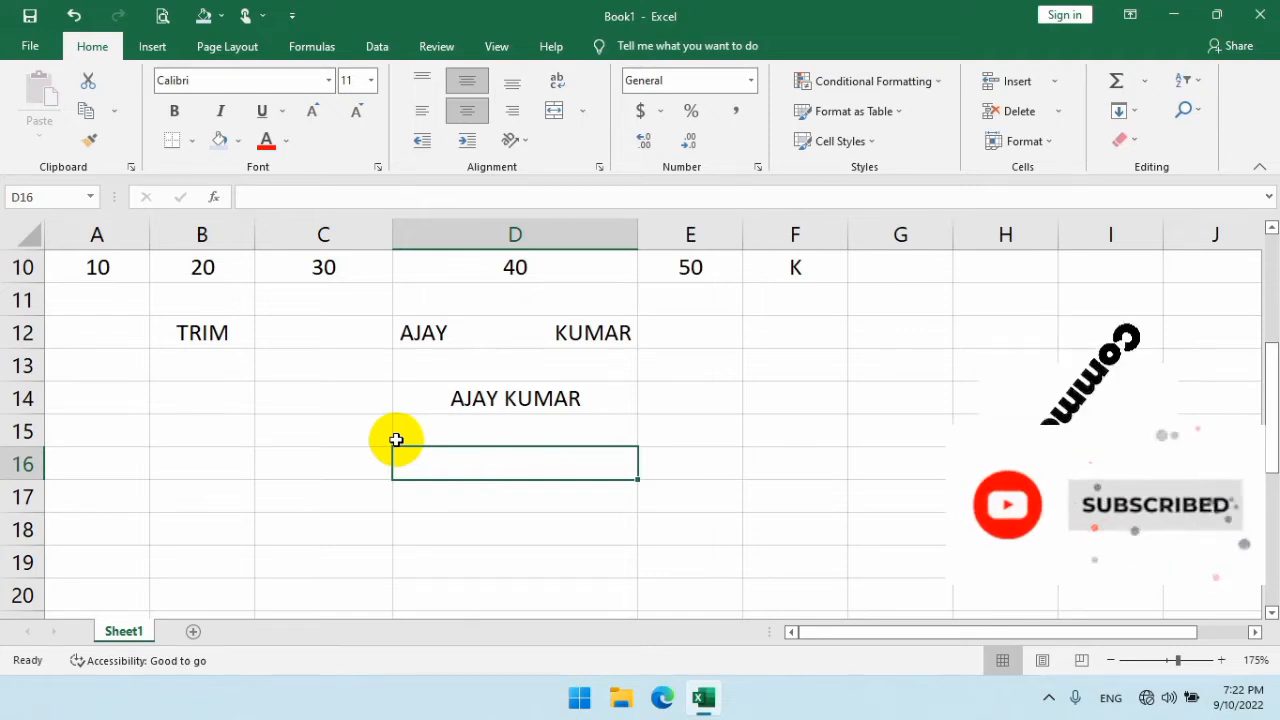
pyautogui.click(296, 428)
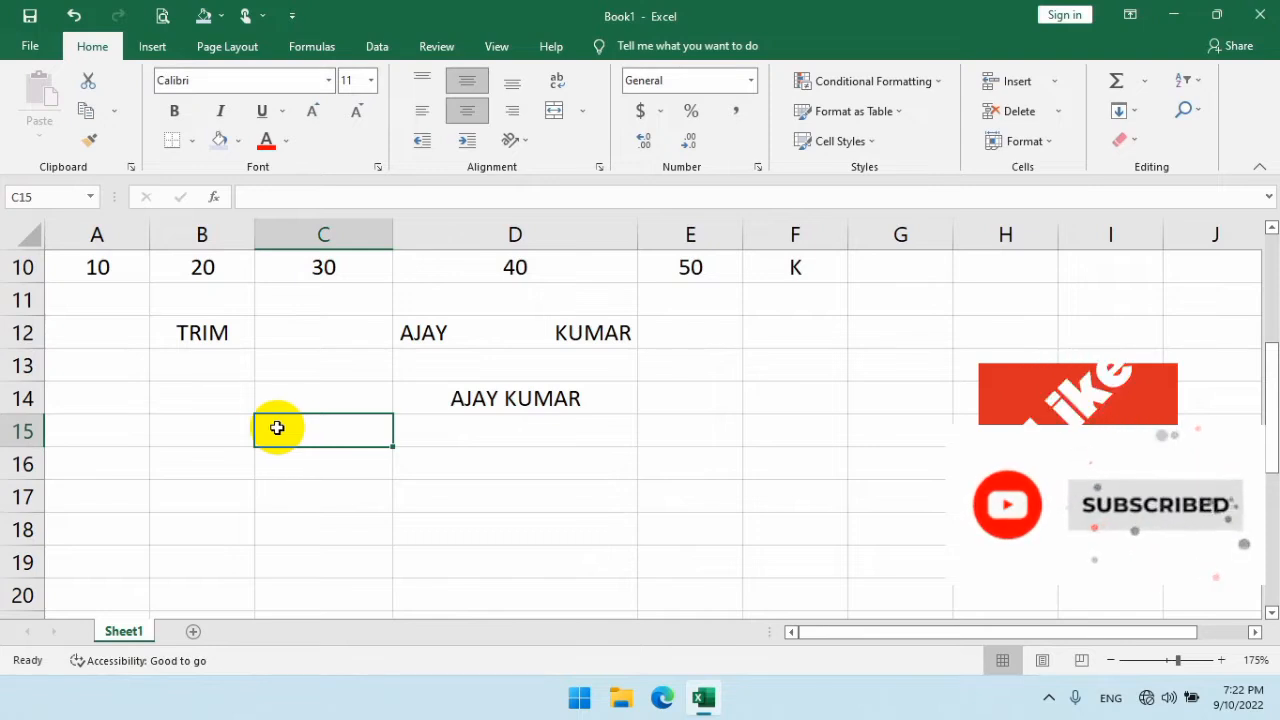
pyautogui.click(242, 440)
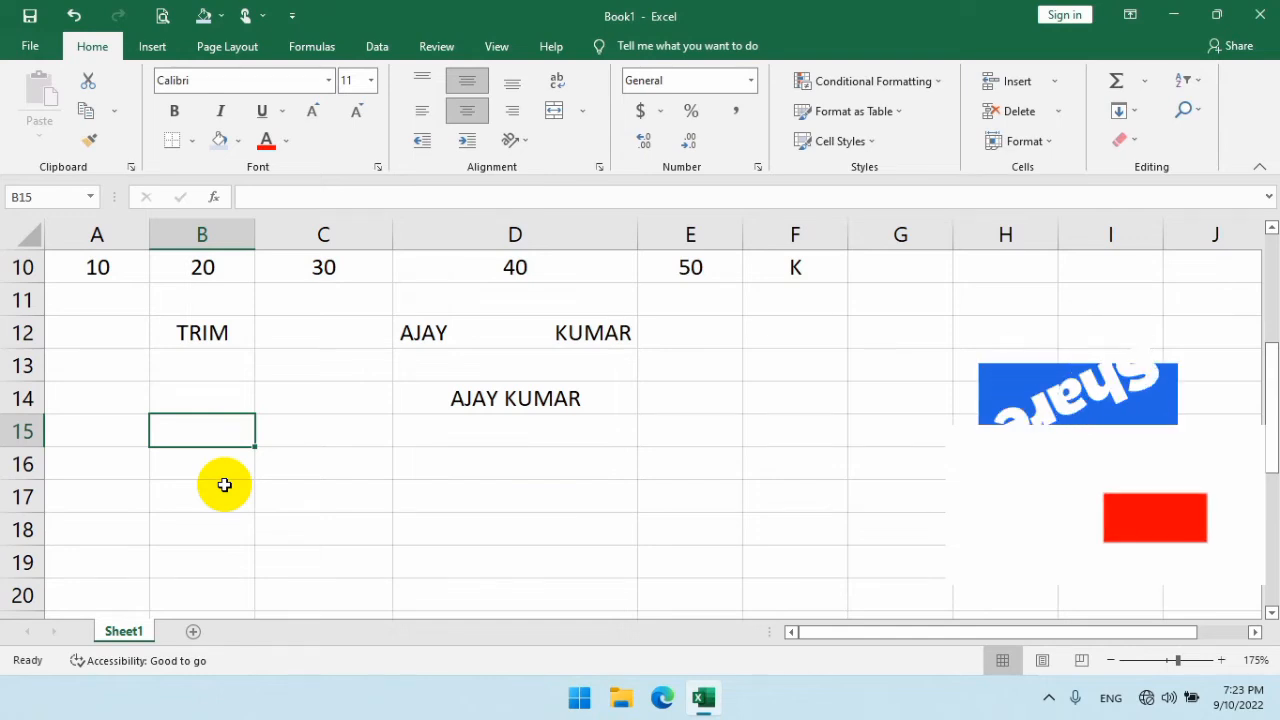
# Step: Enter three sample names in lowercase letters in cells B16, B17 and B18
pyautogui.click(237, 466)
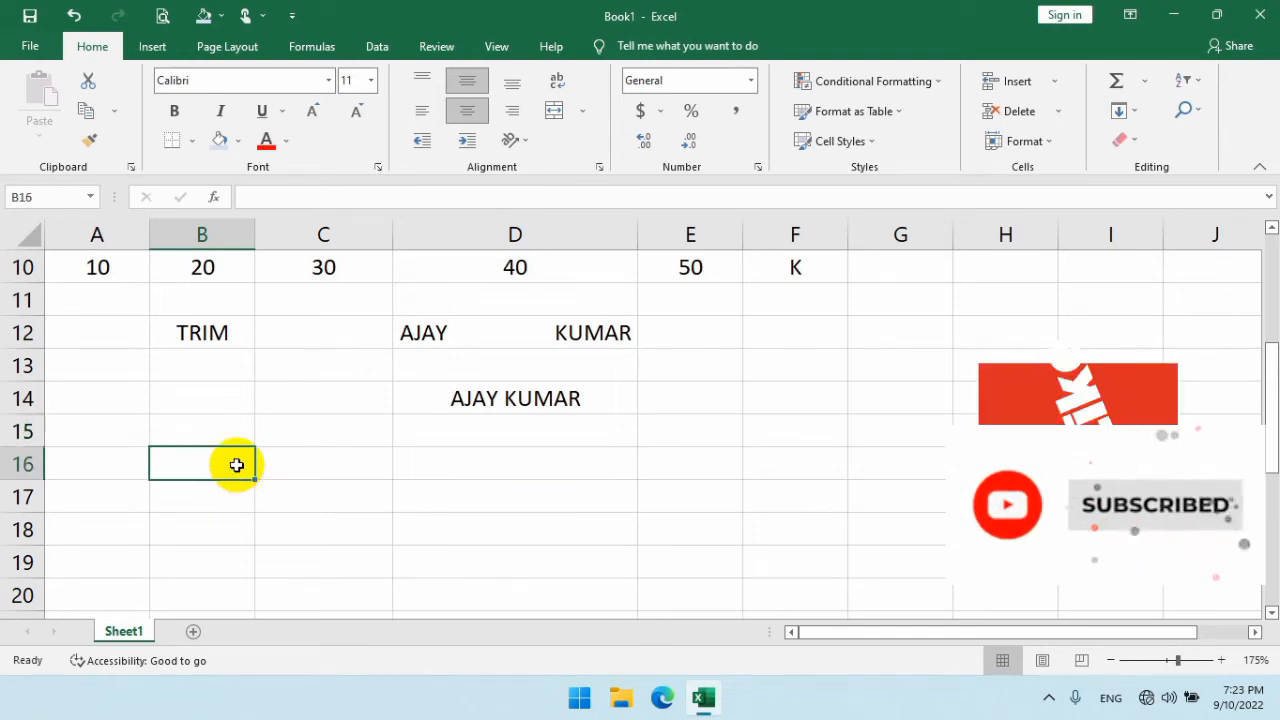
pyautogui.write('ajay kumar')
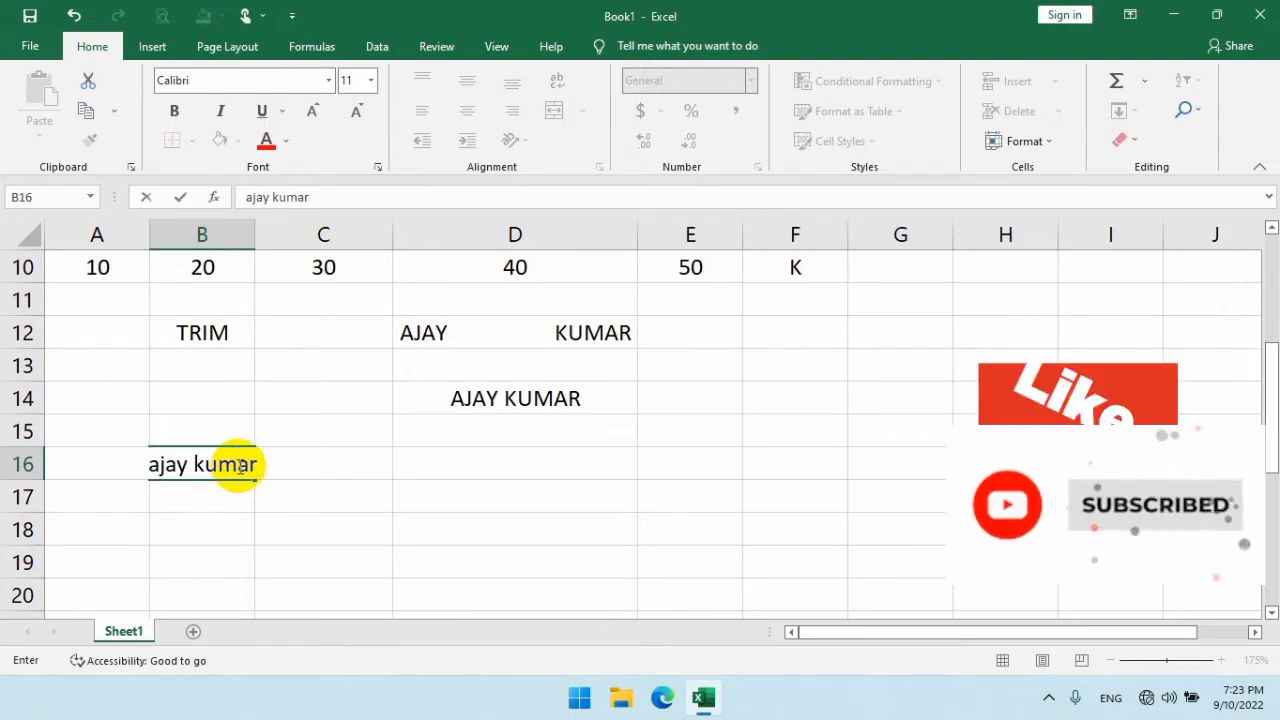
pyautogui.click(317, 523)
pyautogui.click(200, 511)
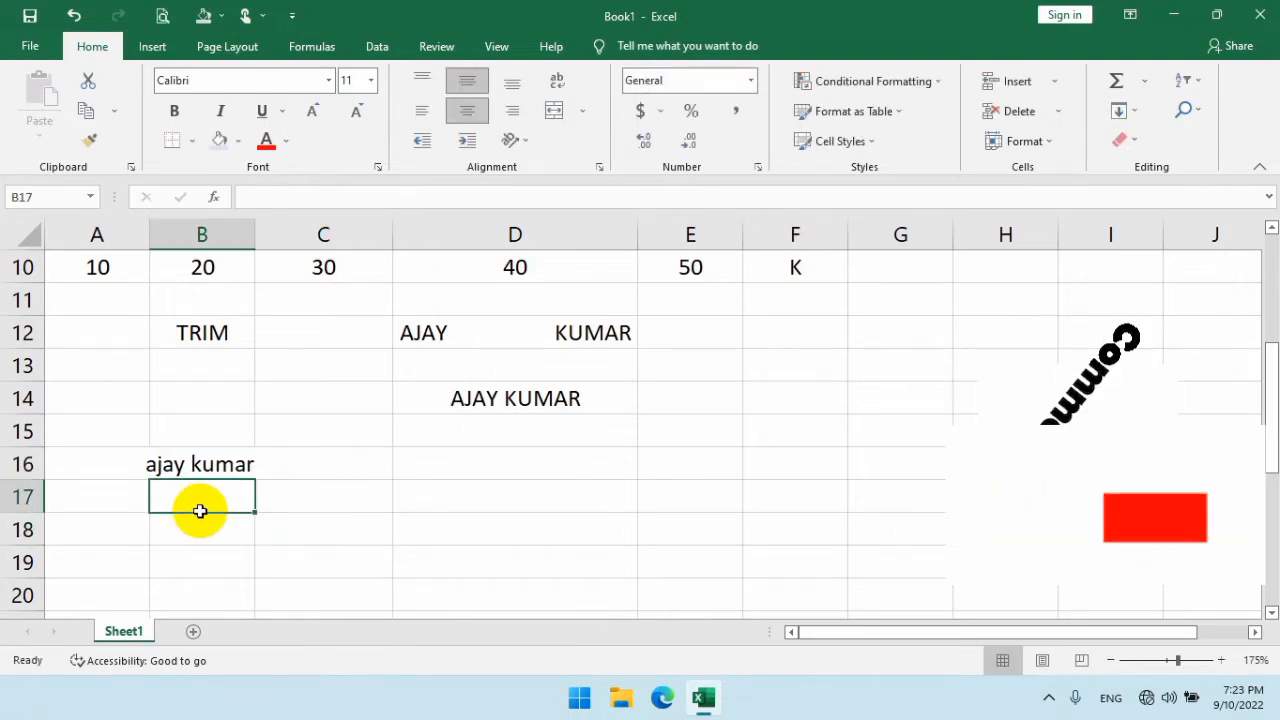
pyautogui.write('ays')
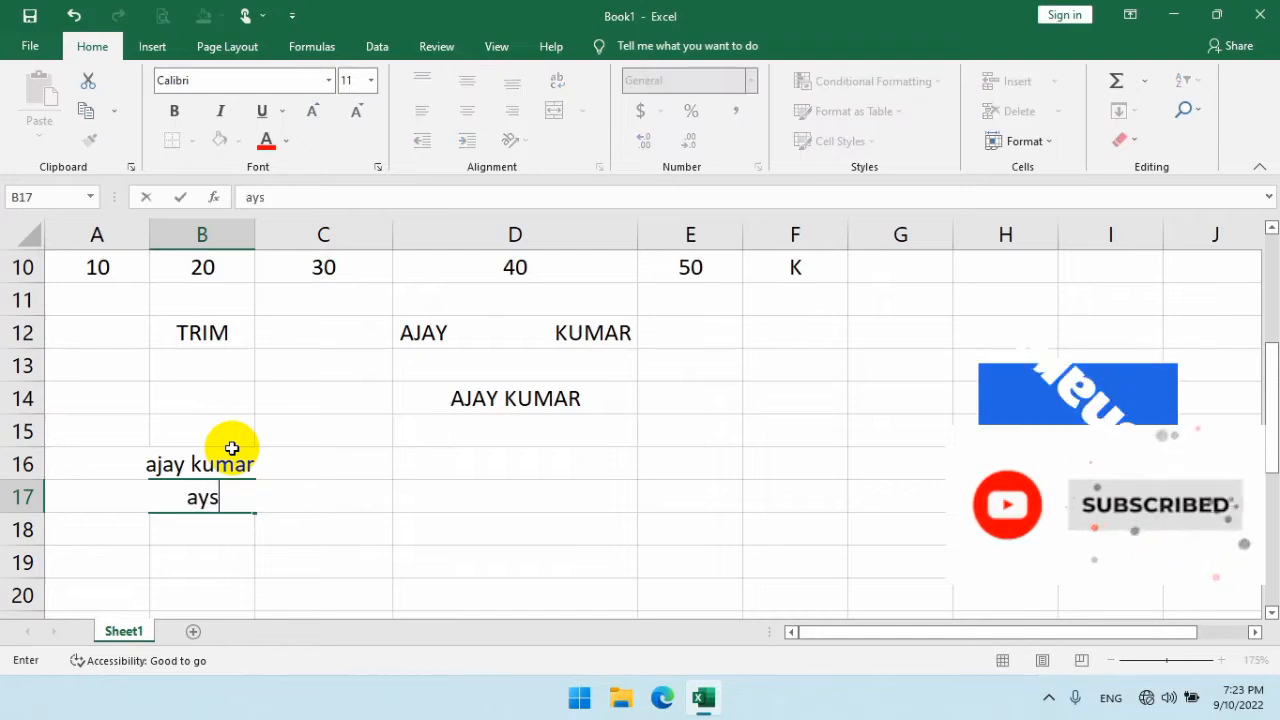
pyautogui.write('uh')
pyautogui.press('Return')
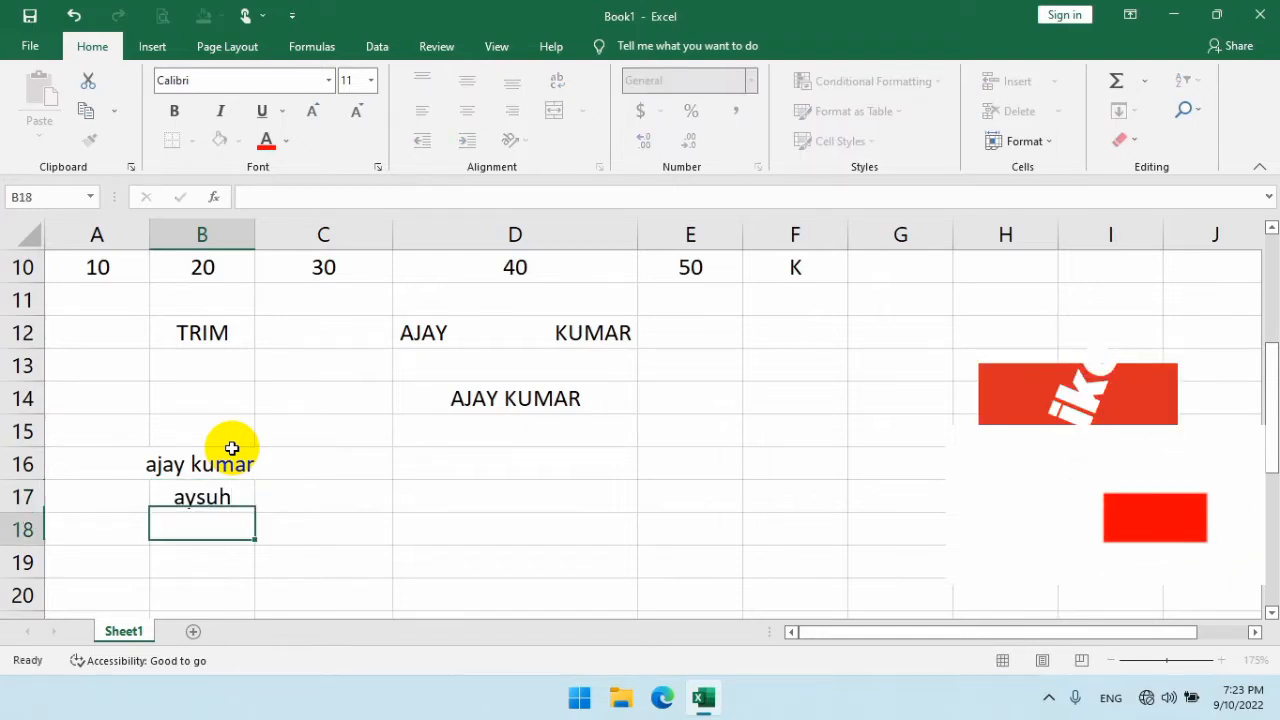
pyautogui.write('aparna')
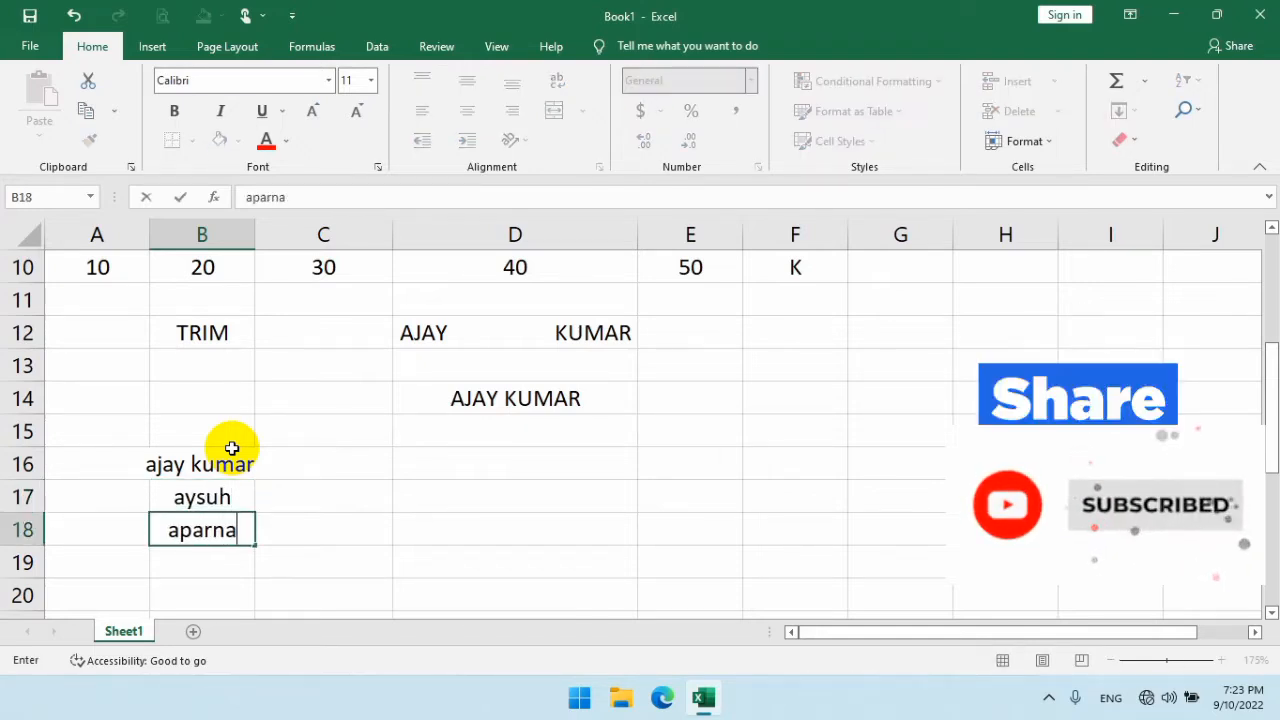
pyautogui.press('Return')
# Step: Convert the lowercase name in B16 to capitals by entering =upper(B16) in cell D16
pyautogui.click(350, 457)
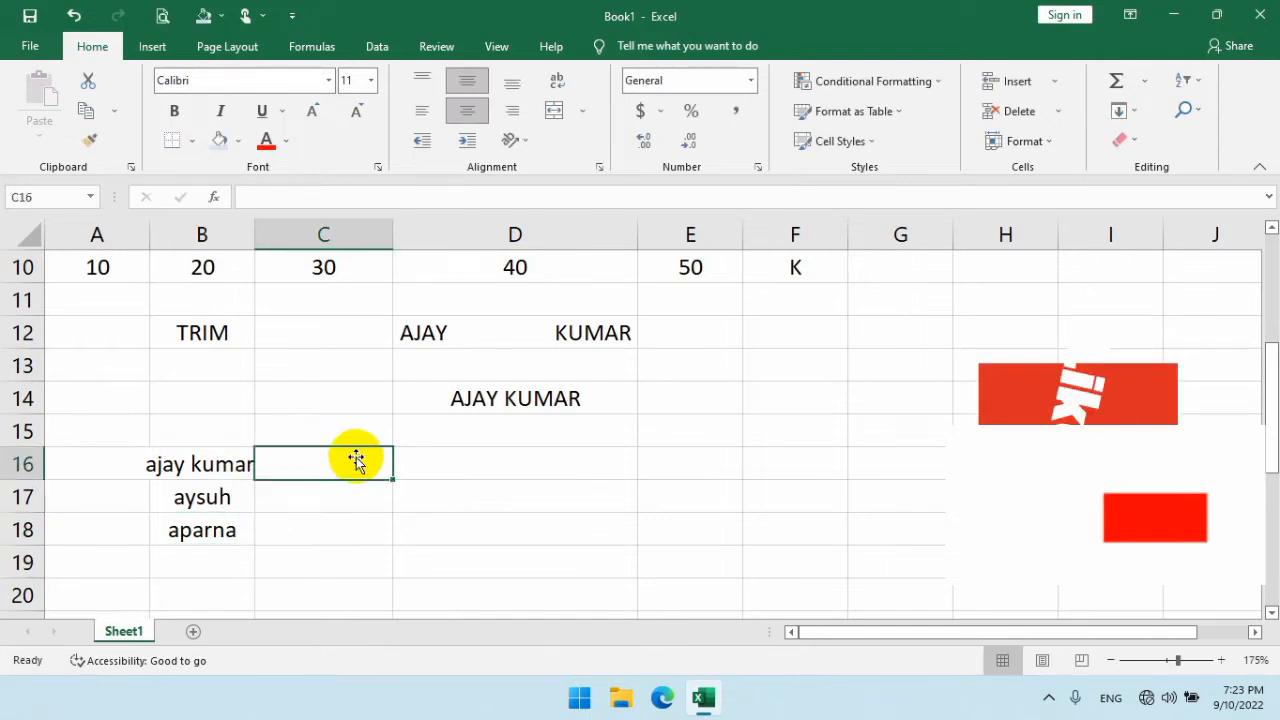
pyautogui.click(413, 460)
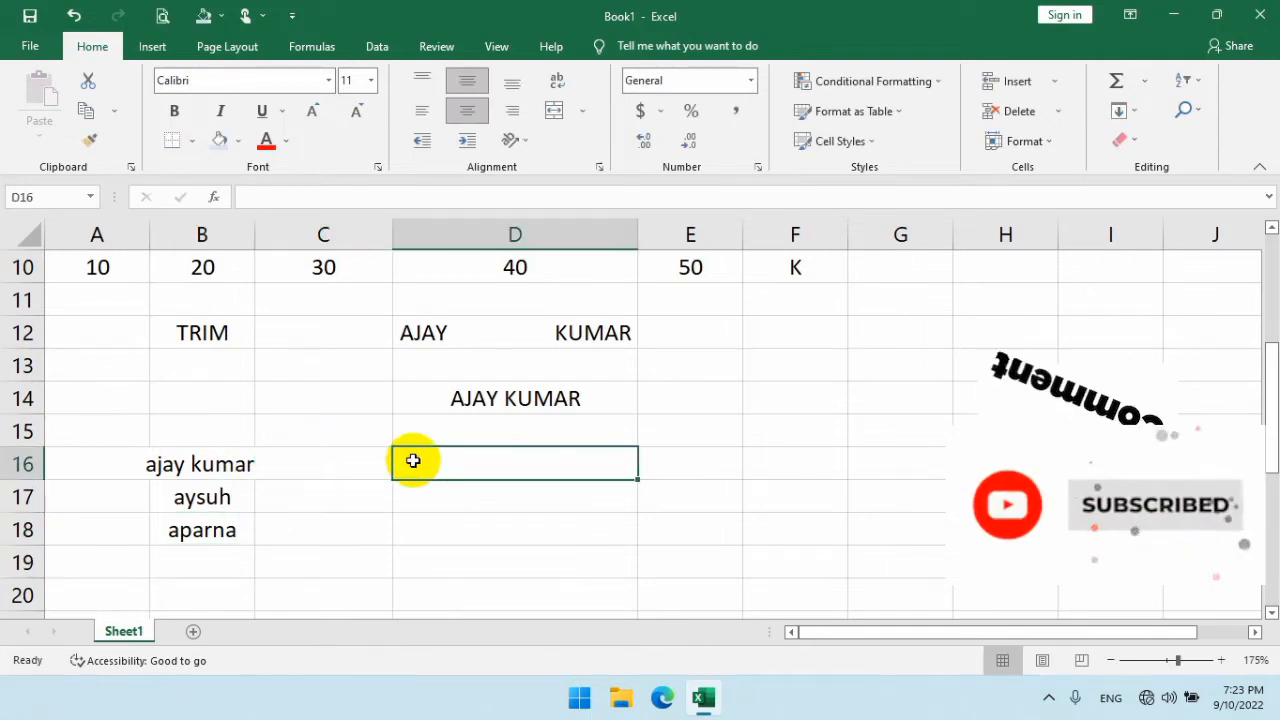
pyautogui.write('=')
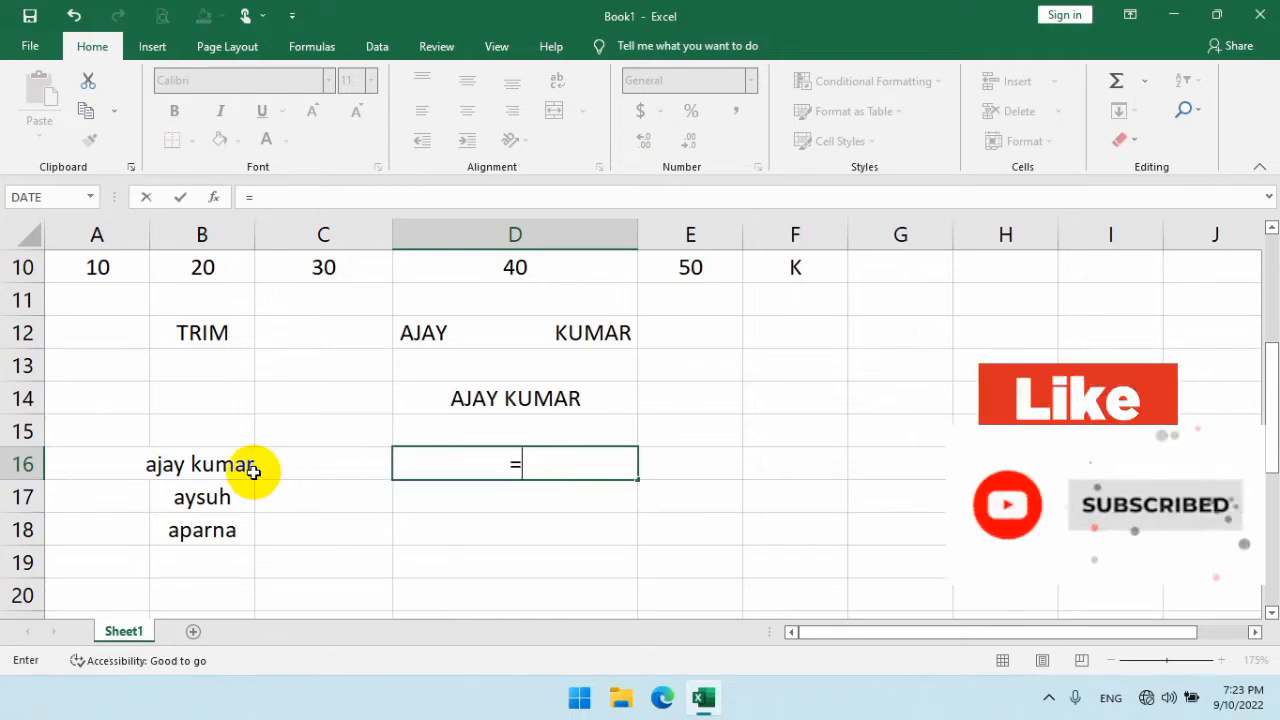
pyautogui.write('upper')
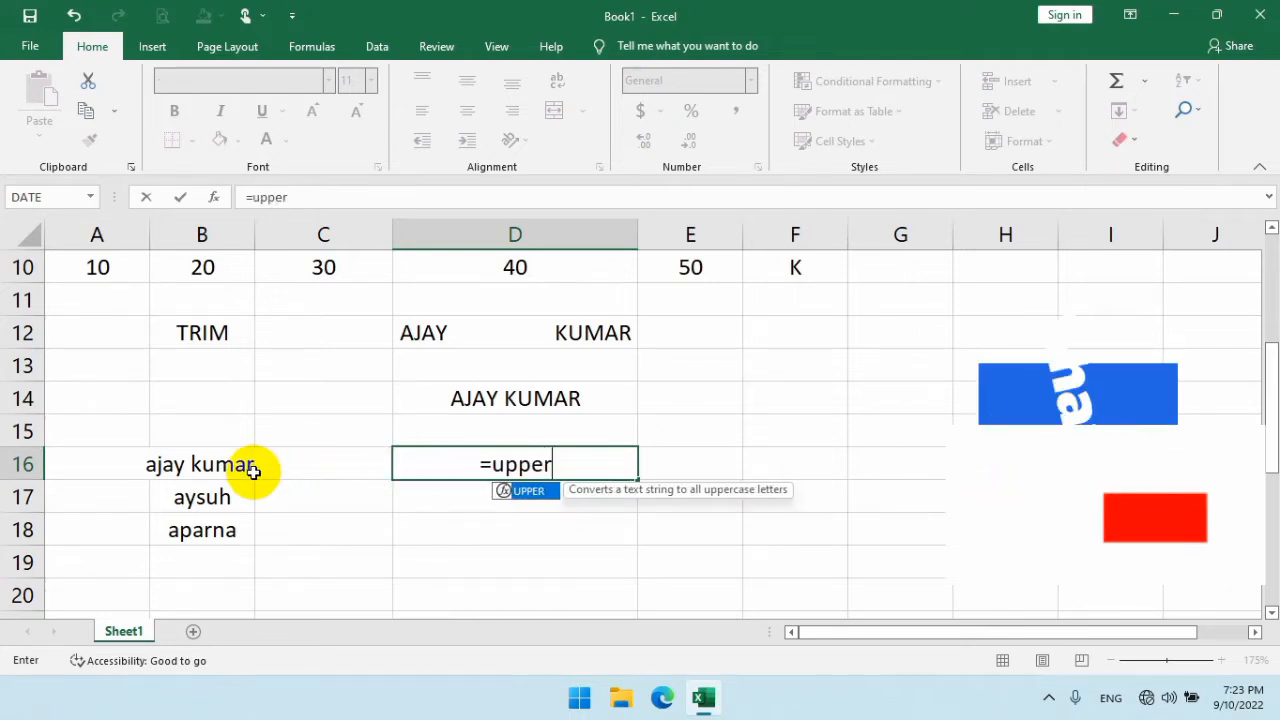
pyautogui.write('(')
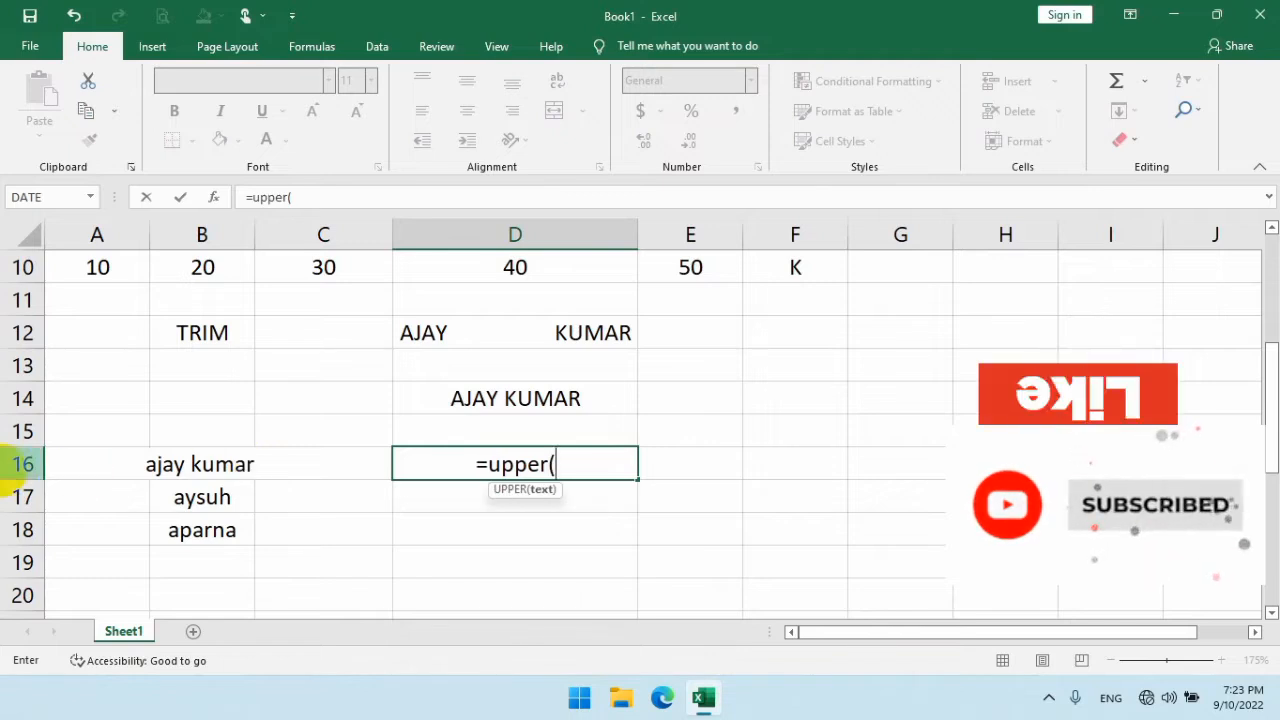
pyautogui.click(197, 472)
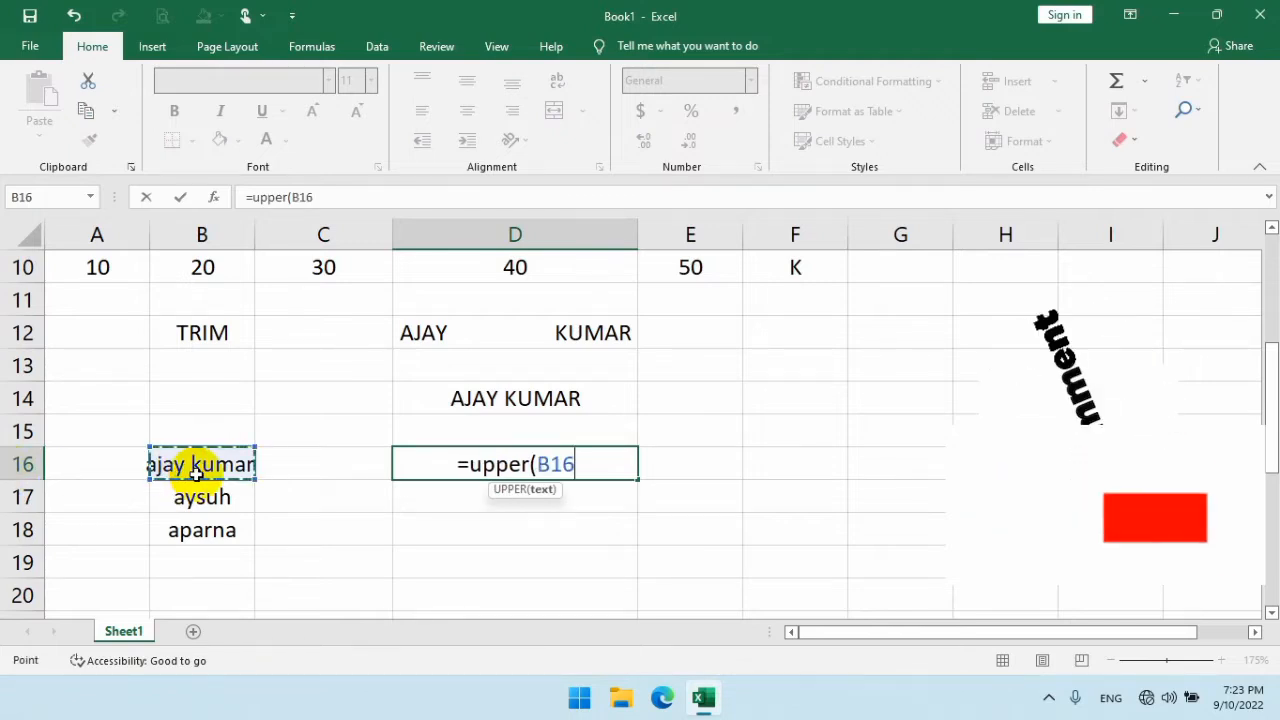
pyautogui.write(')')
pyautogui.press('Return')
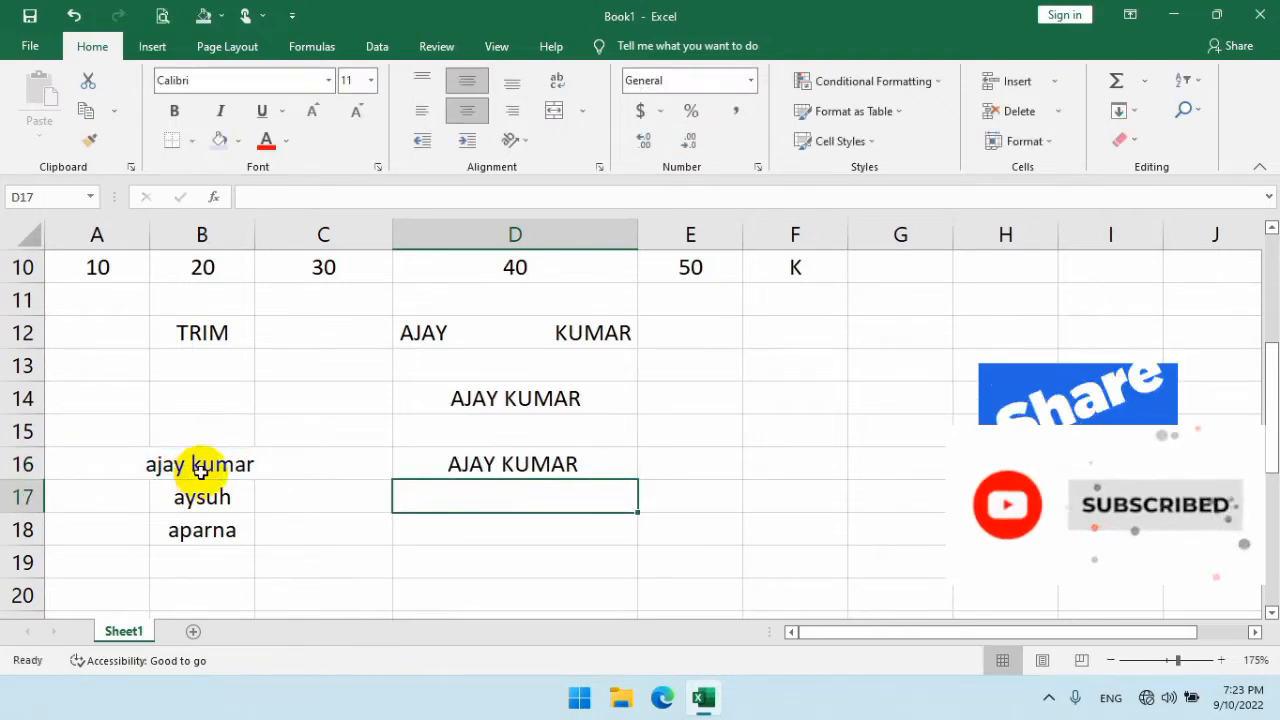
# Step: Fill the UPPER formula in D16 down through D18 to convert the remaining names in column B
pyautogui.click(200, 472)
pyautogui.click(508, 463)
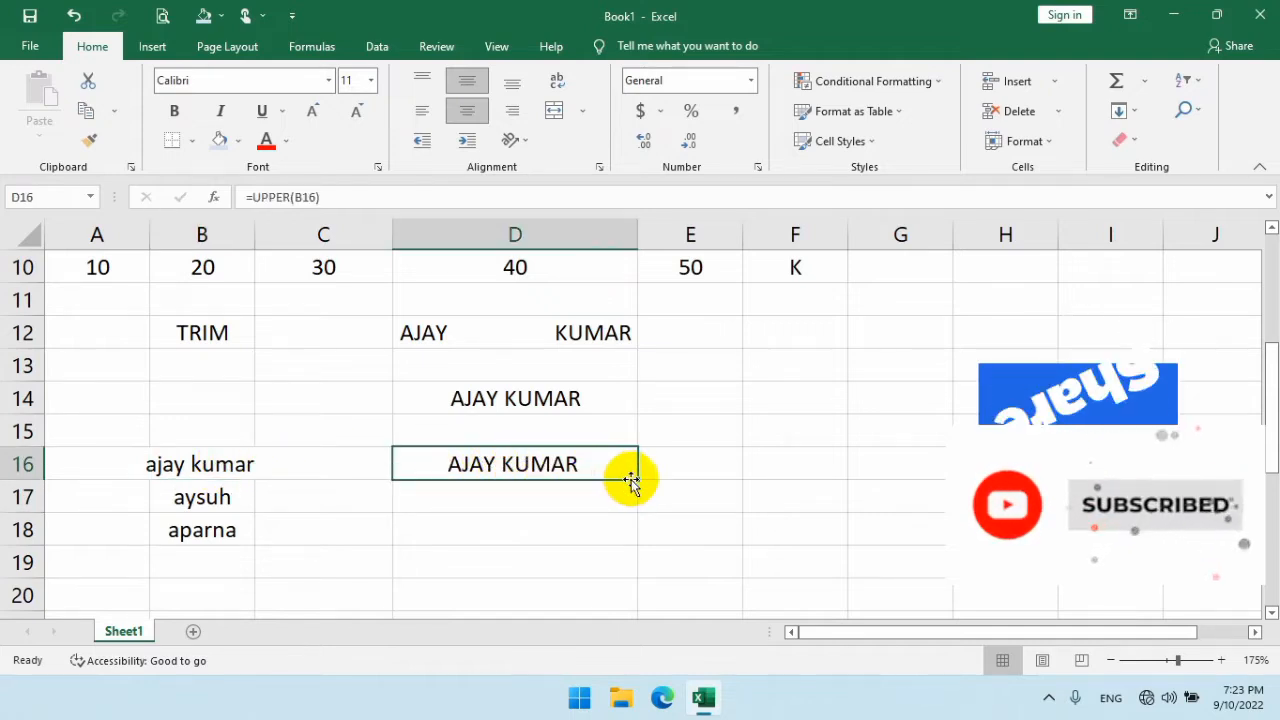
pyautogui.moveTo(634, 480); pyautogui.dragTo(634, 545)
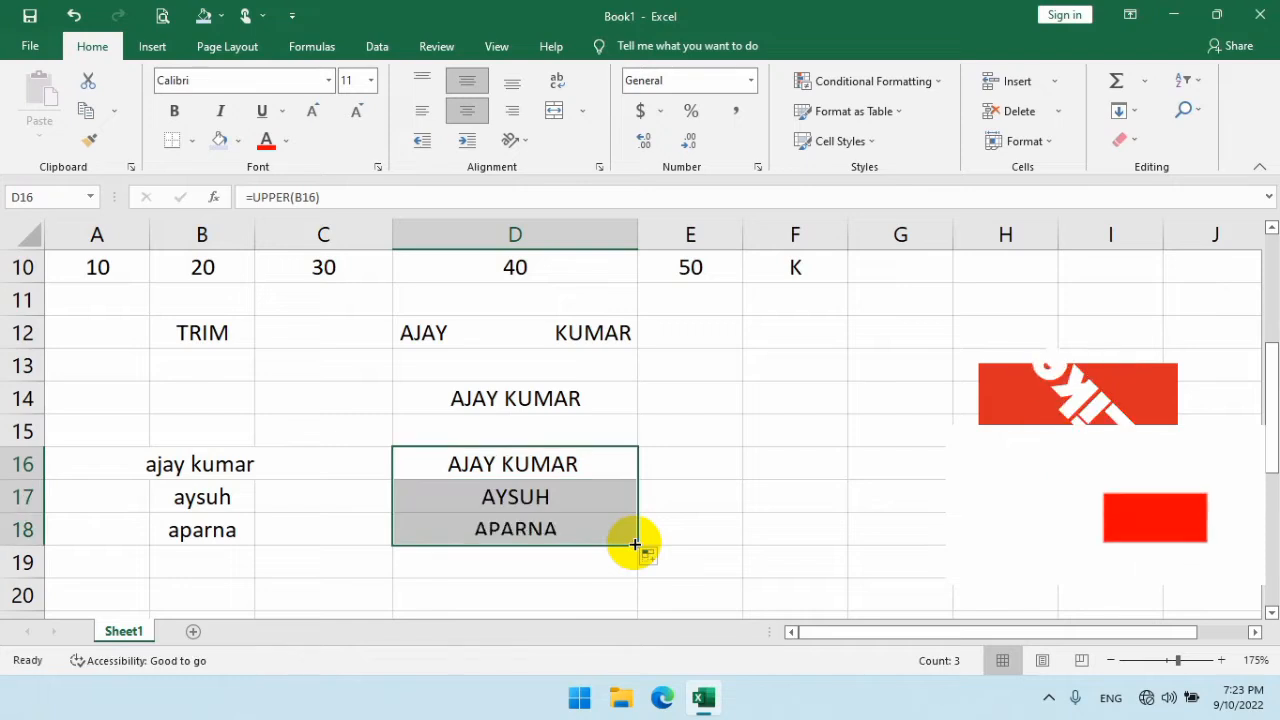
pyautogui.click(245, 505)
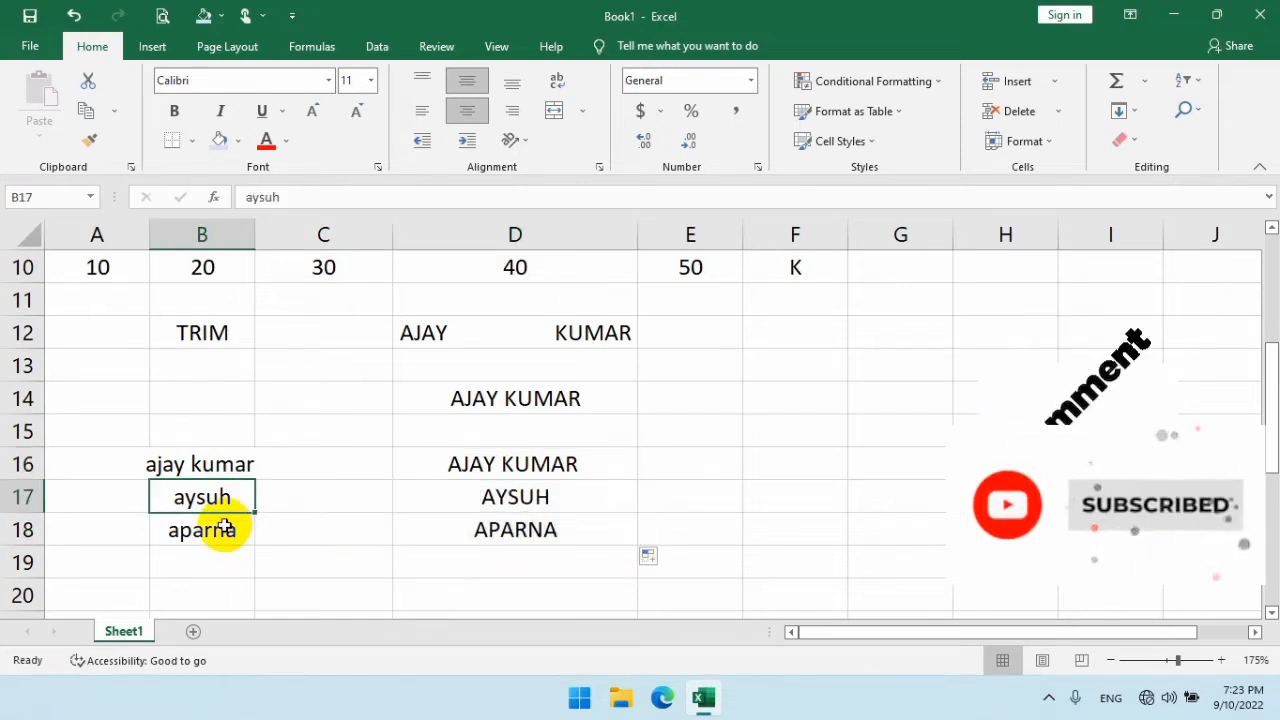
pyautogui.click(566, 520)
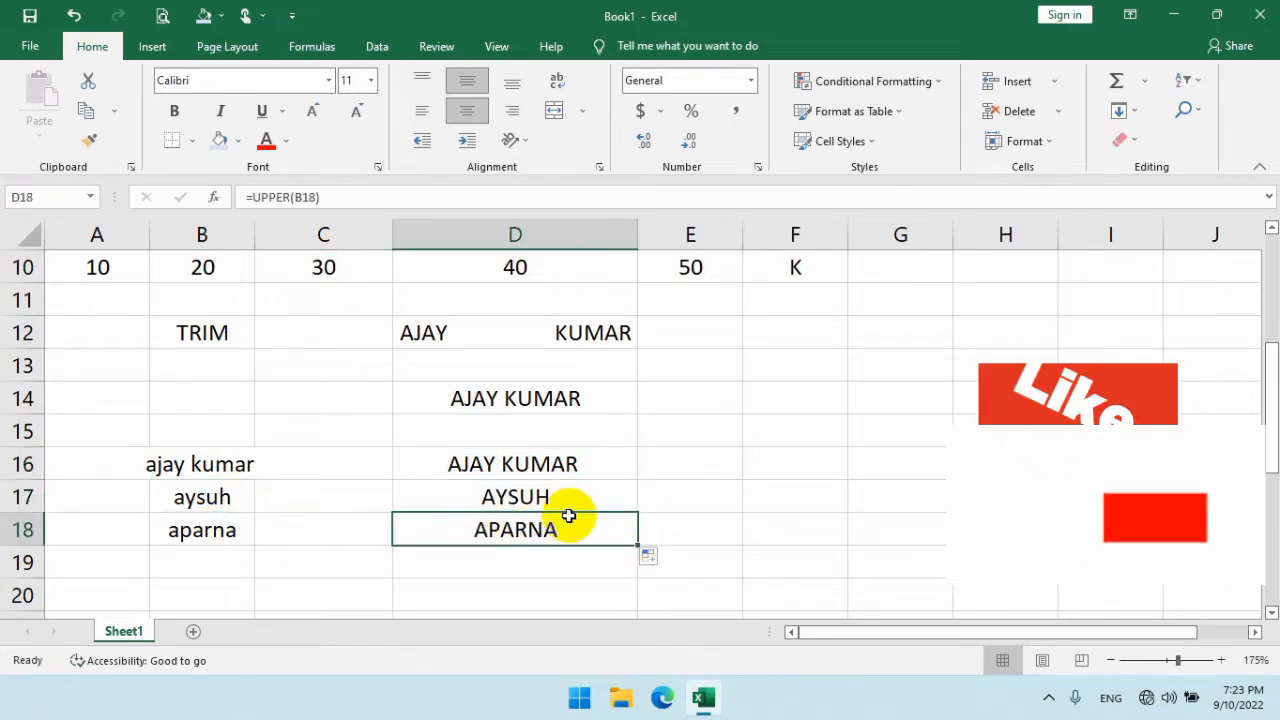
pyautogui.click(603, 494)
# Step: Enter =LOWER(D16) in cell E16 and auto-fit the width of column E
pyautogui.click(671, 462)
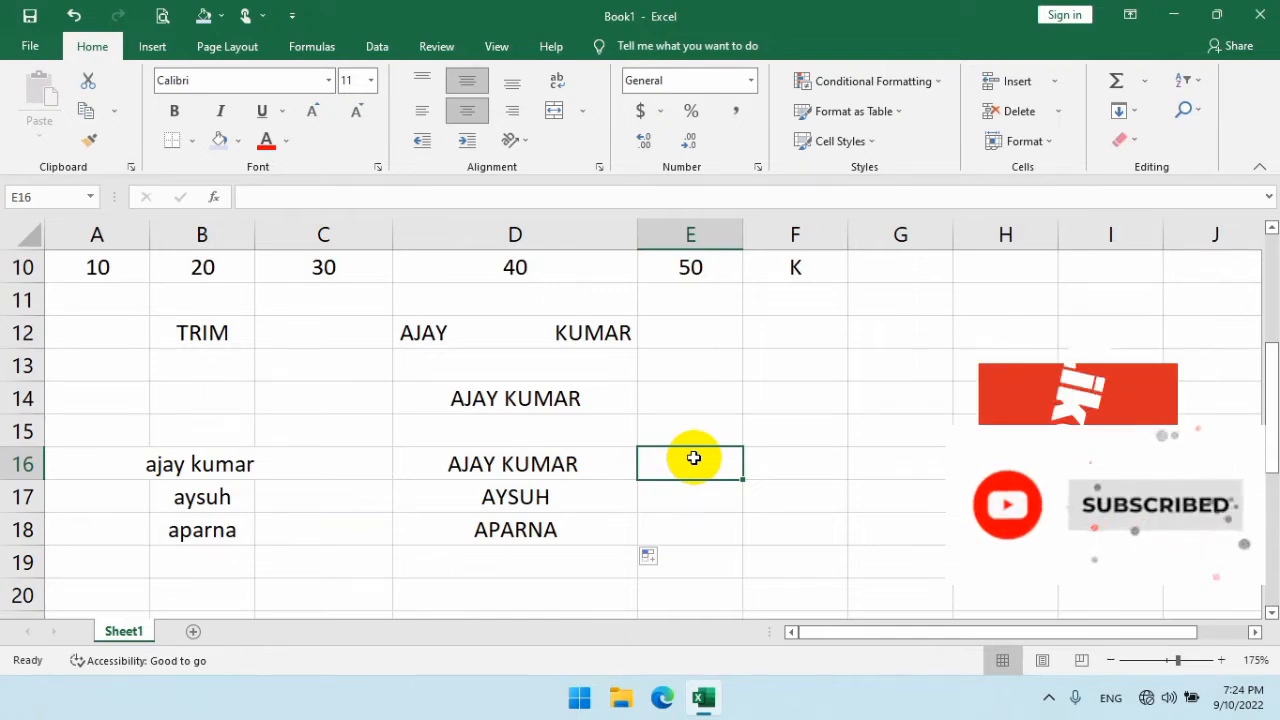
pyautogui.write('=lo')
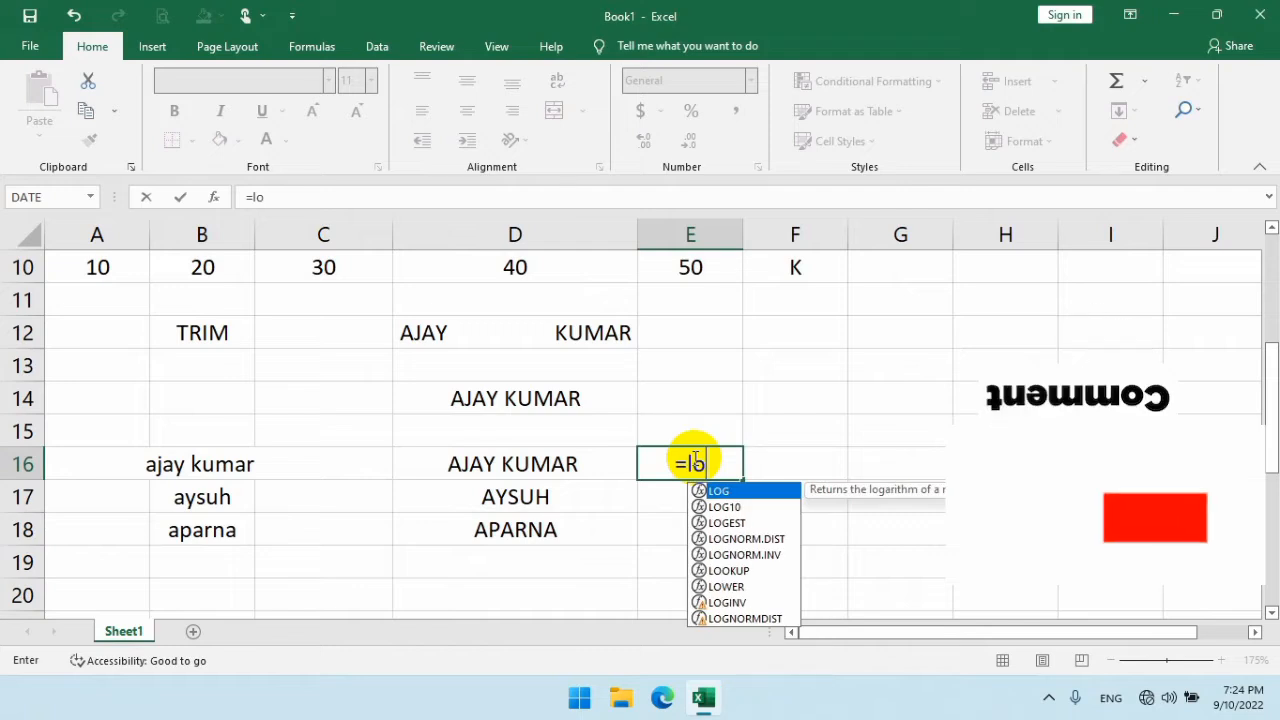
pyautogui.write('wer(')
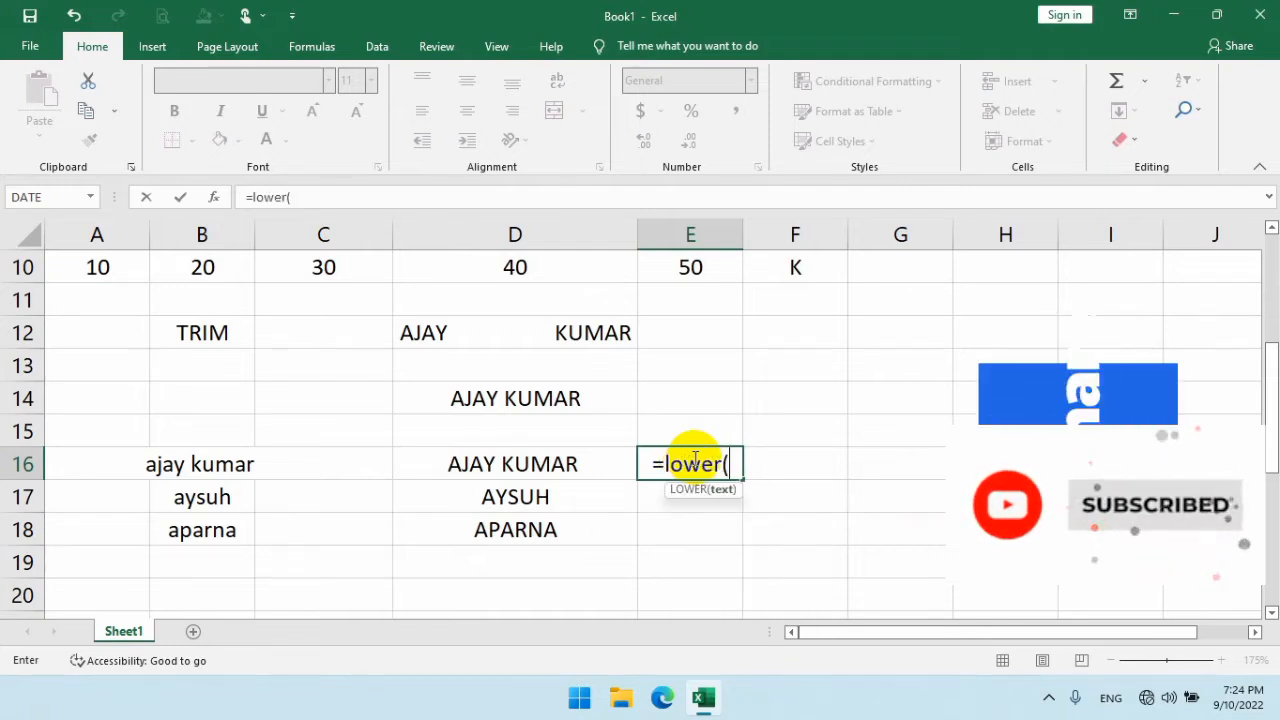
pyautogui.click(490, 462)
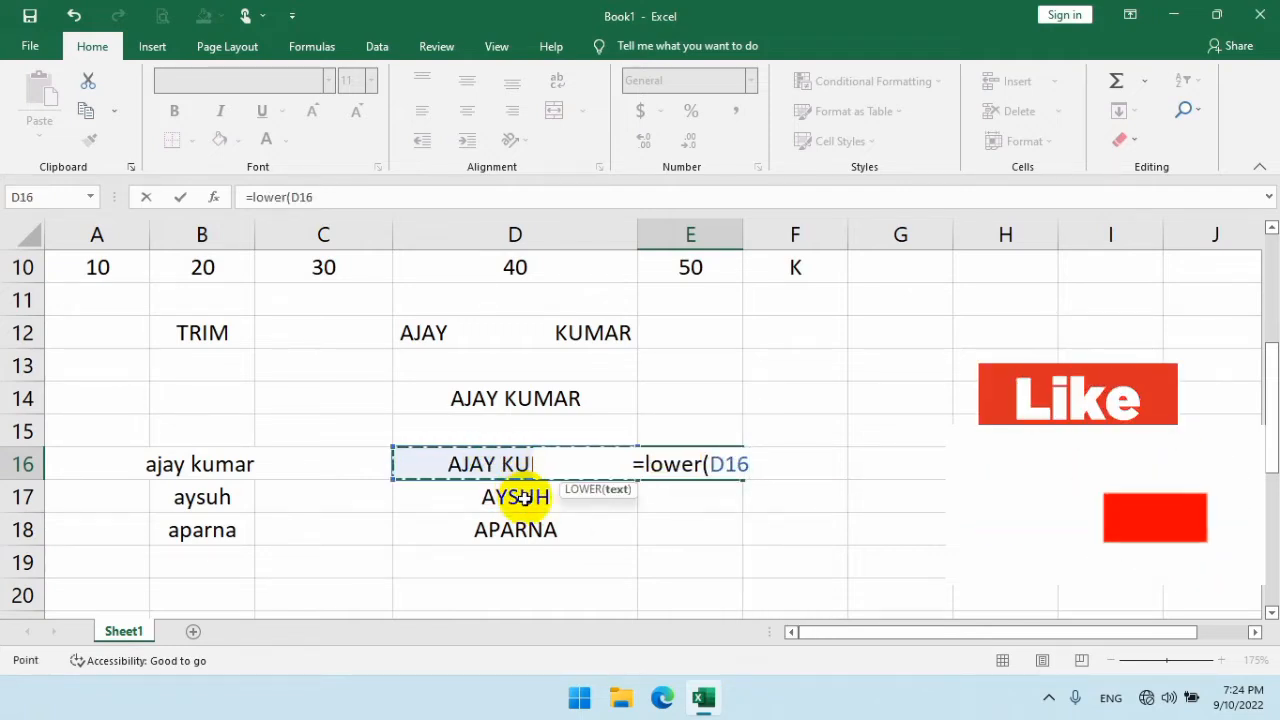
pyautogui.write(')')
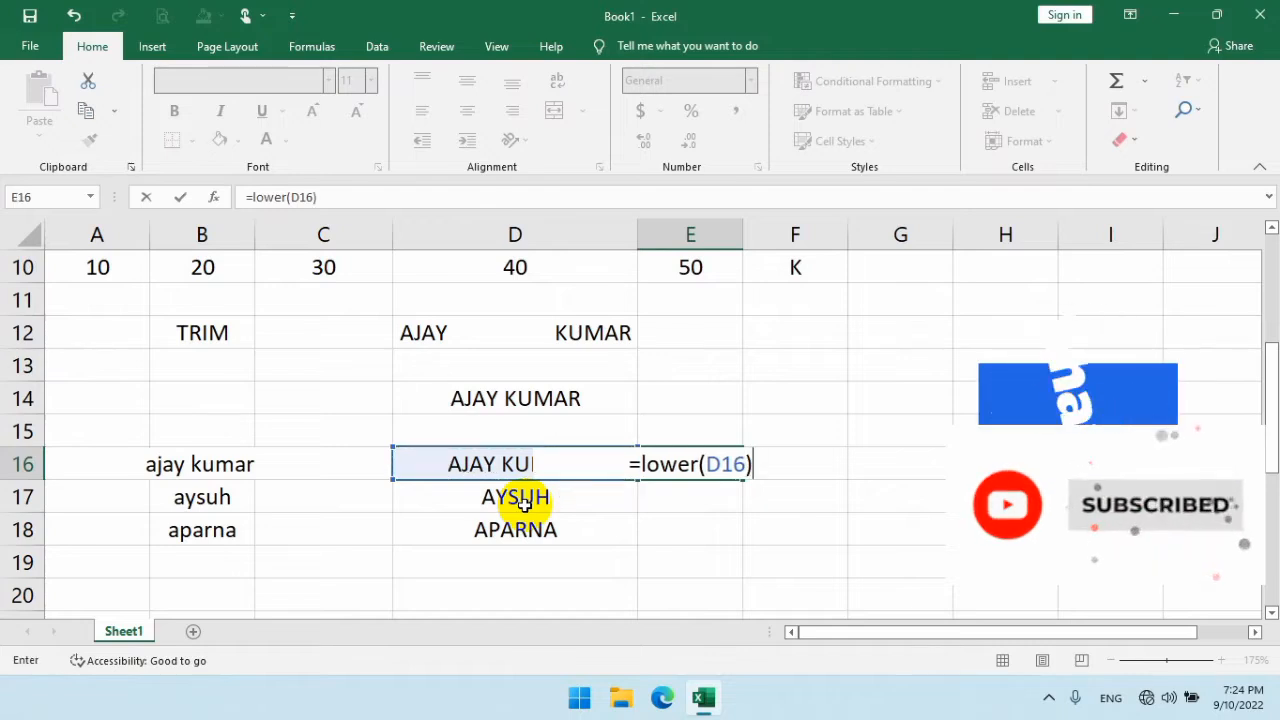
pyautogui.press('Return')
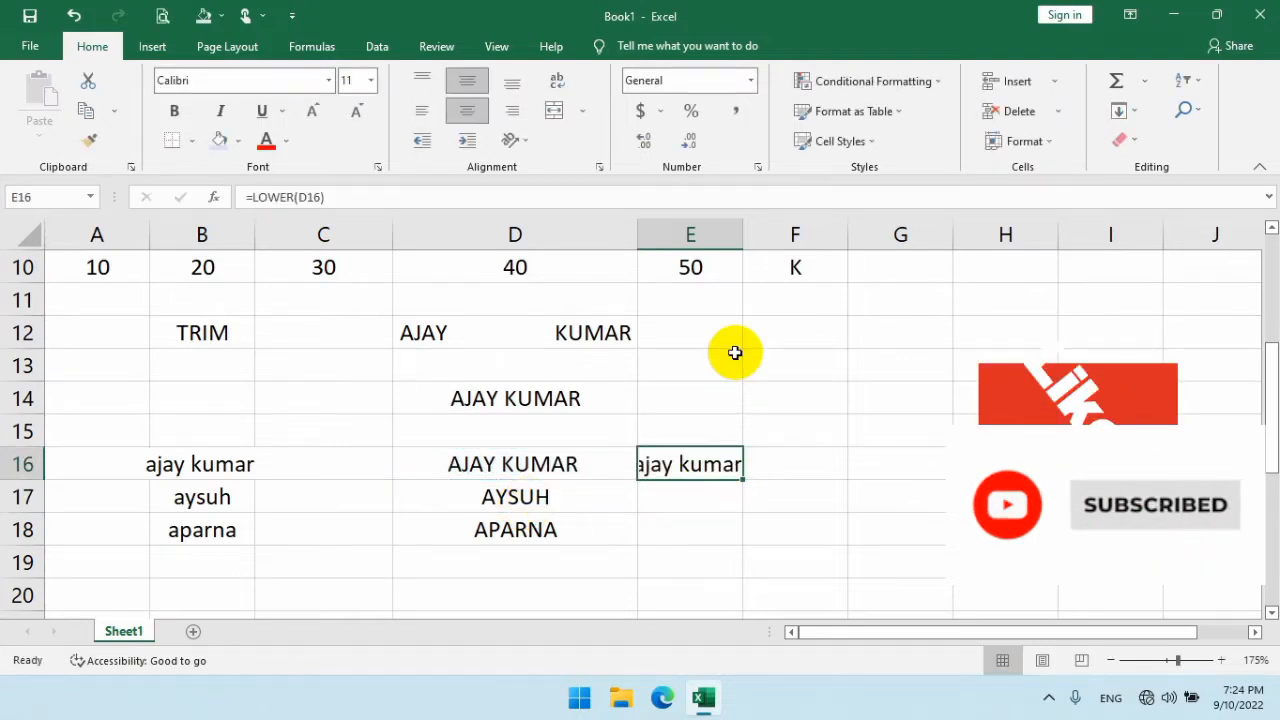
pyautogui.doubleClick(743, 238)
# Step: Fill the LOWER formula in E16 down through E18
pyautogui.click(520, 466)
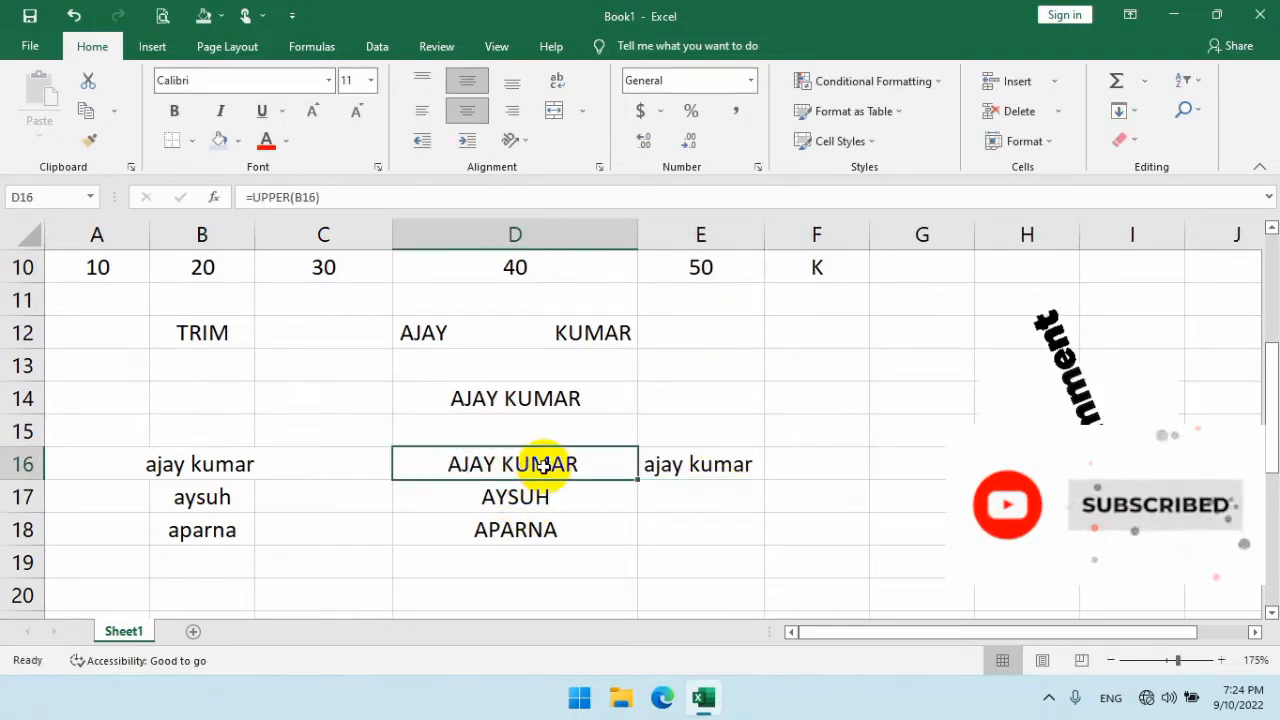
pyautogui.click(680, 465)
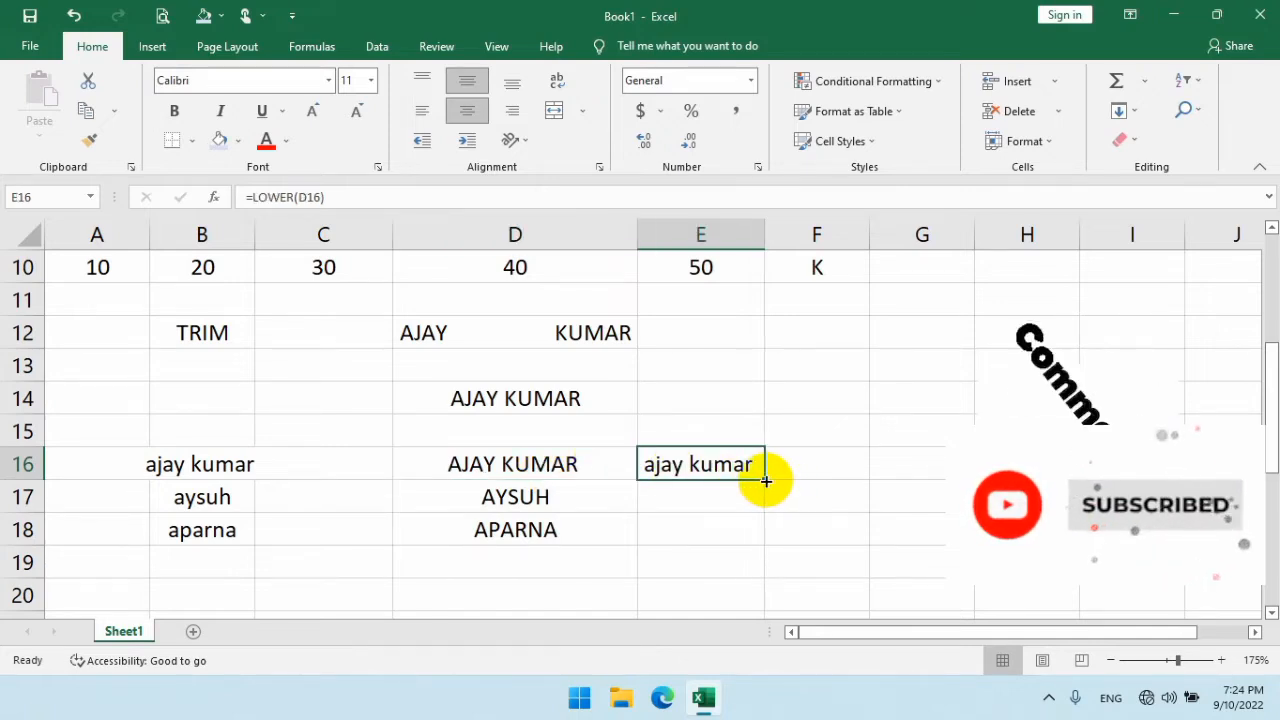
pyautogui.moveTo(757, 480); pyautogui.dragTo(770, 520)
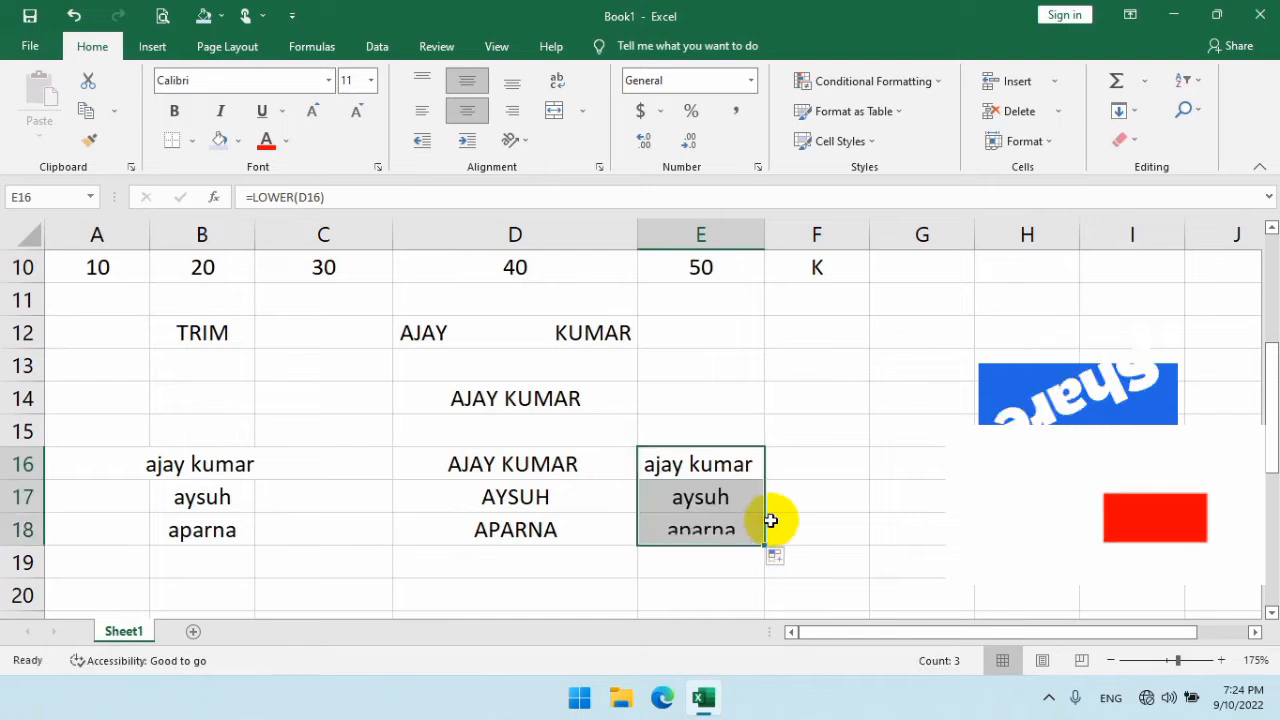
pyautogui.click(786, 494)
# Step: Enter =PROPER(E16) in cell F16 and auto-fit the width of column F
pyautogui.click(841, 459)
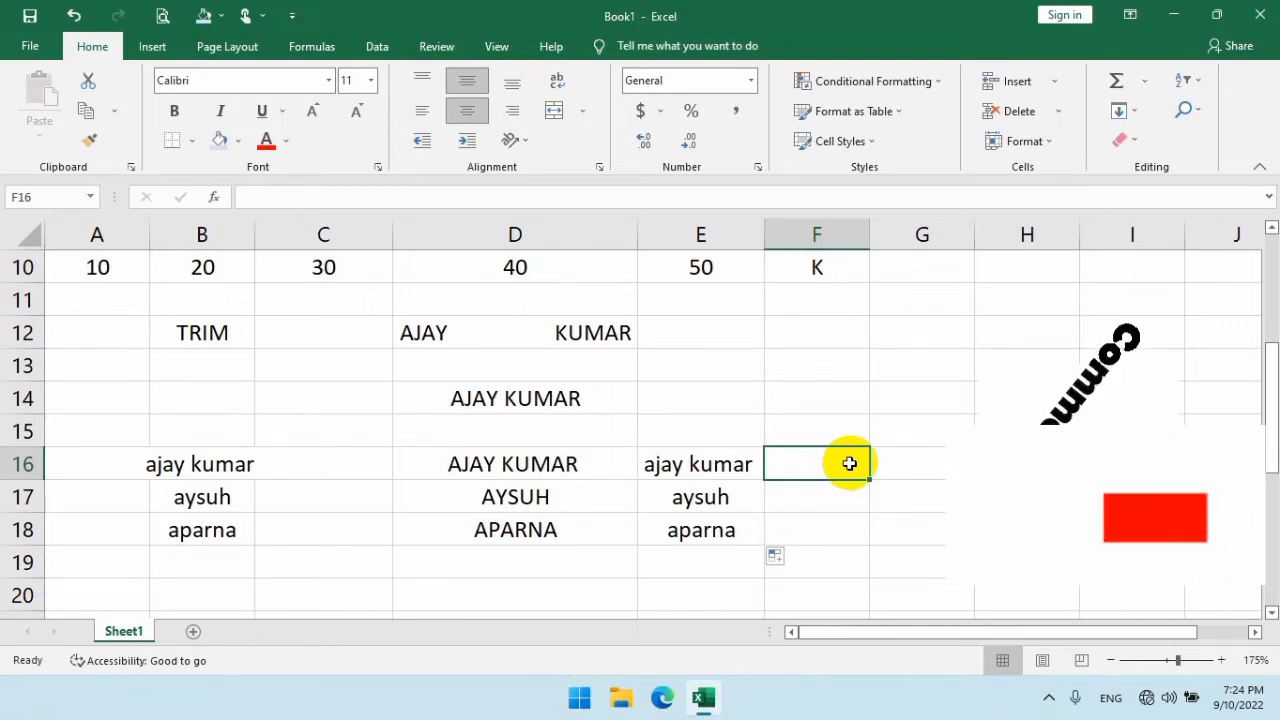
pyautogui.write('=')
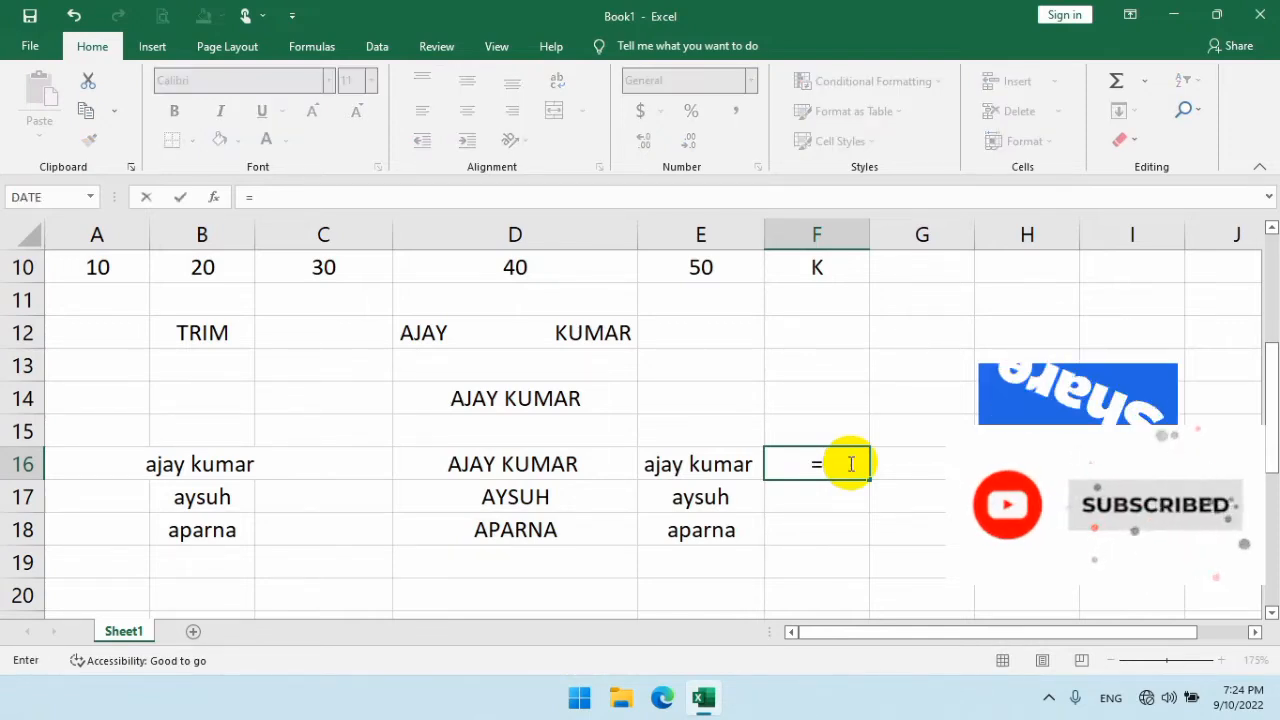
pyautogui.write('prope')
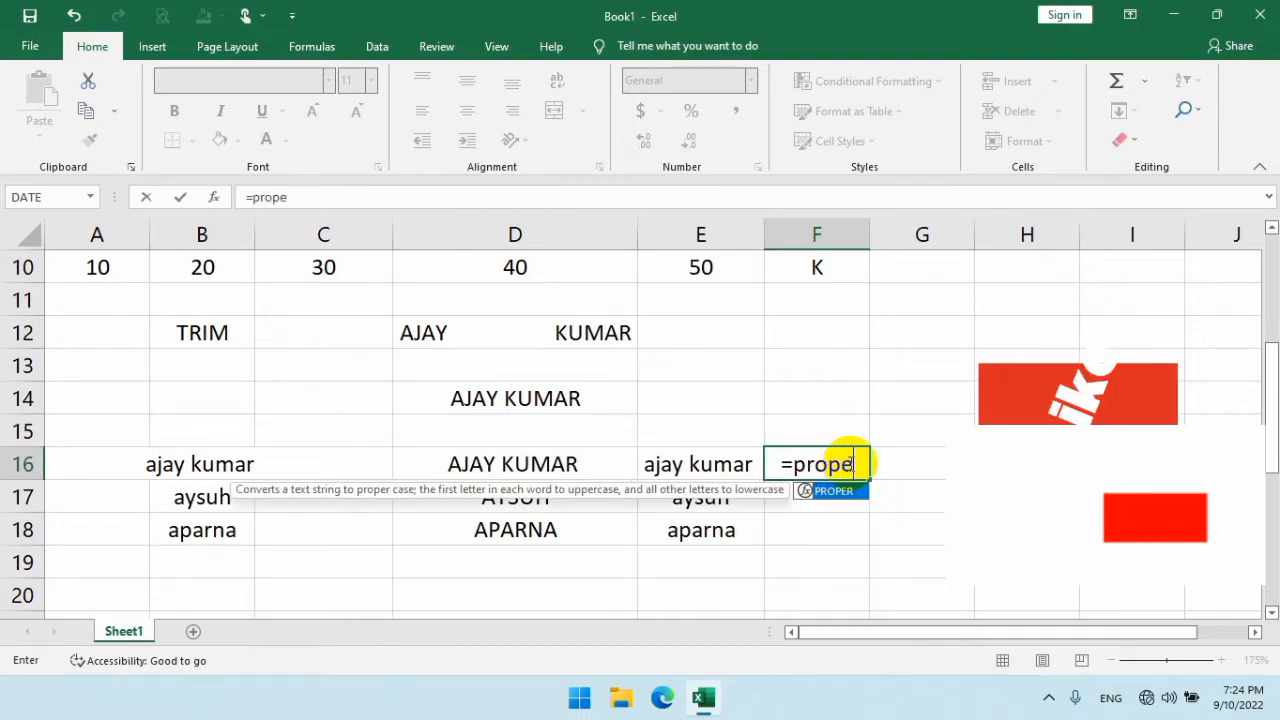
pyautogui.write('r(')
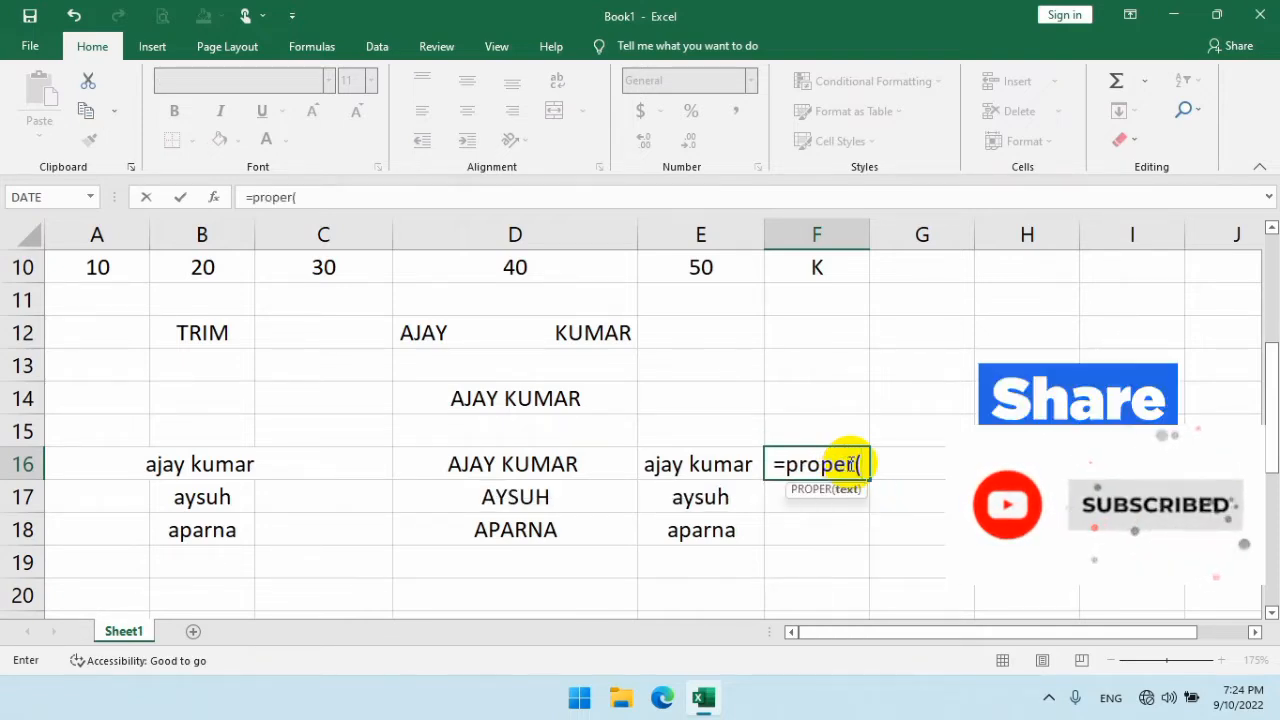
pyautogui.click(662, 470)
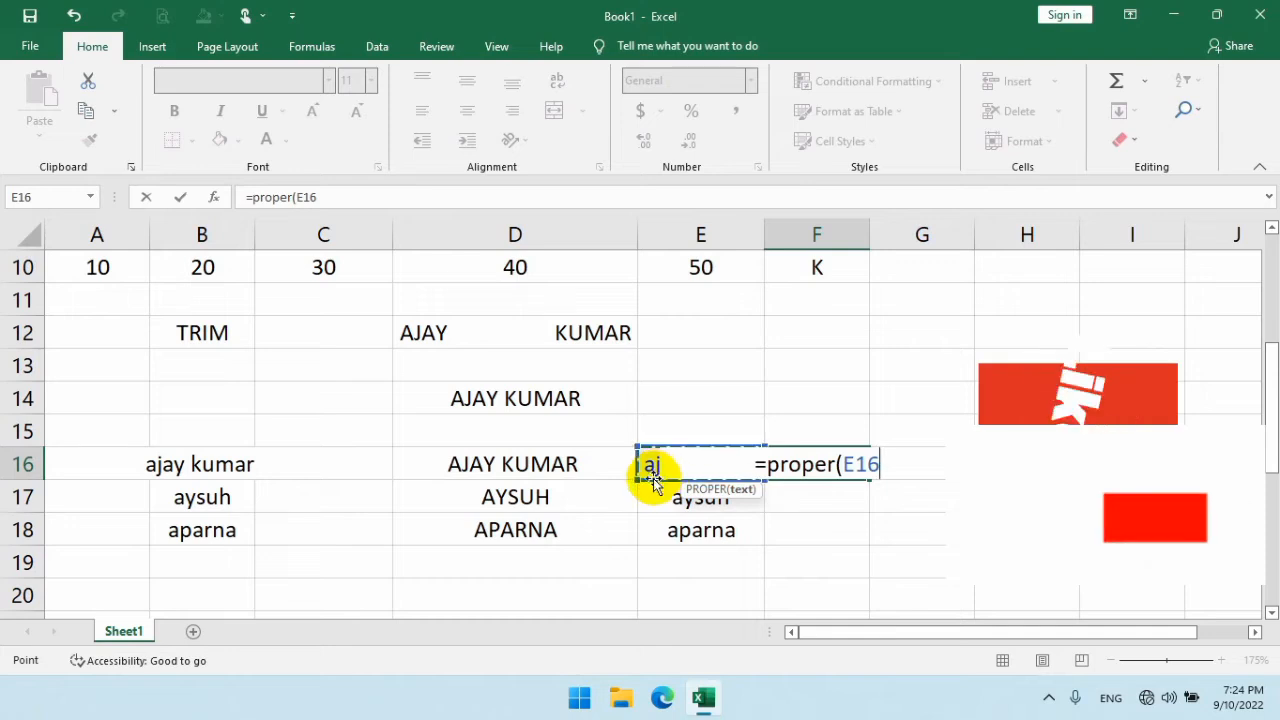
pyautogui.write(')')
pyautogui.press('Return')
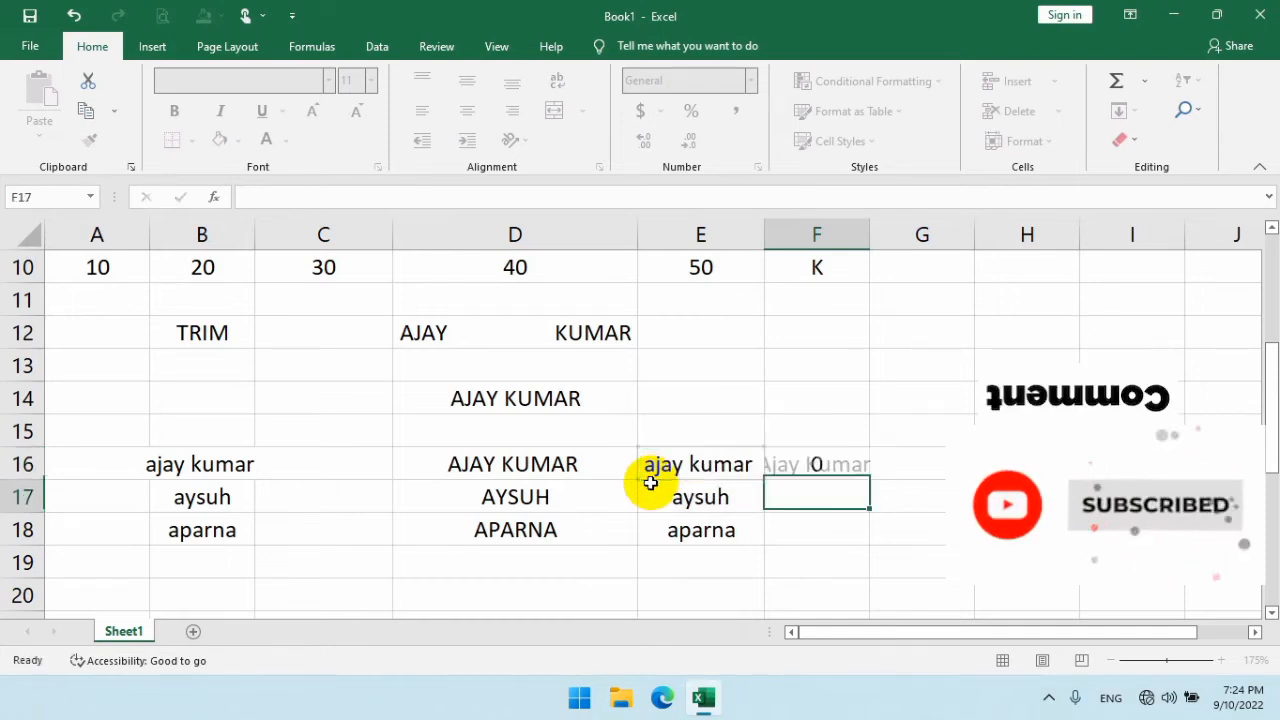
pyautogui.doubleClick(870, 233)
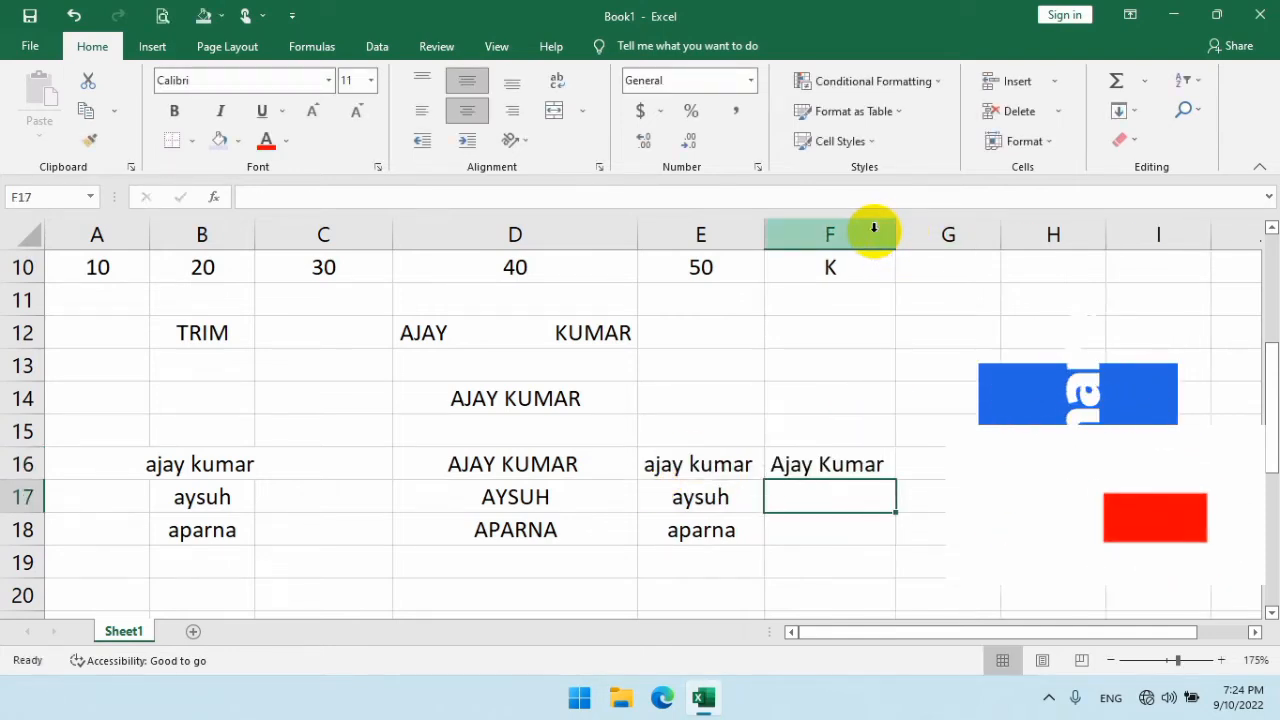
# Step: Fill the PROPER formula in F16 down through F18 and inspect the LOWER formula in E17
pyautogui.click(837, 557)
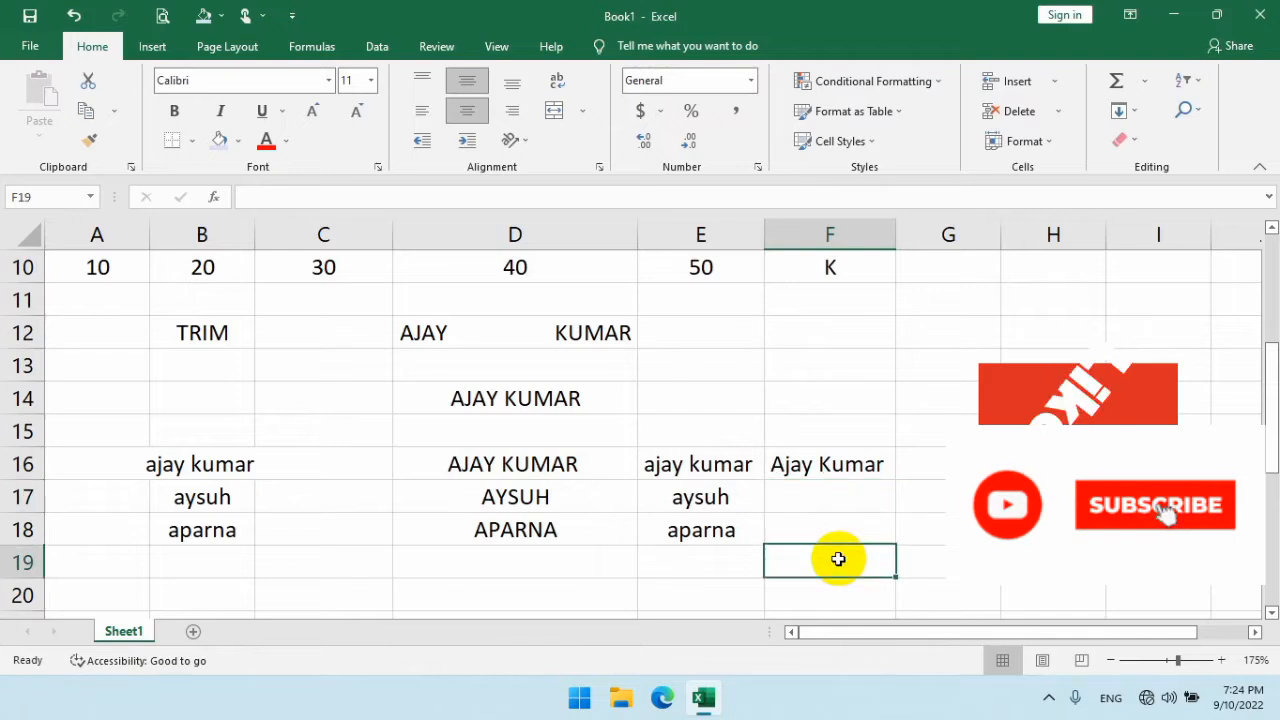
pyautogui.click(656, 477)
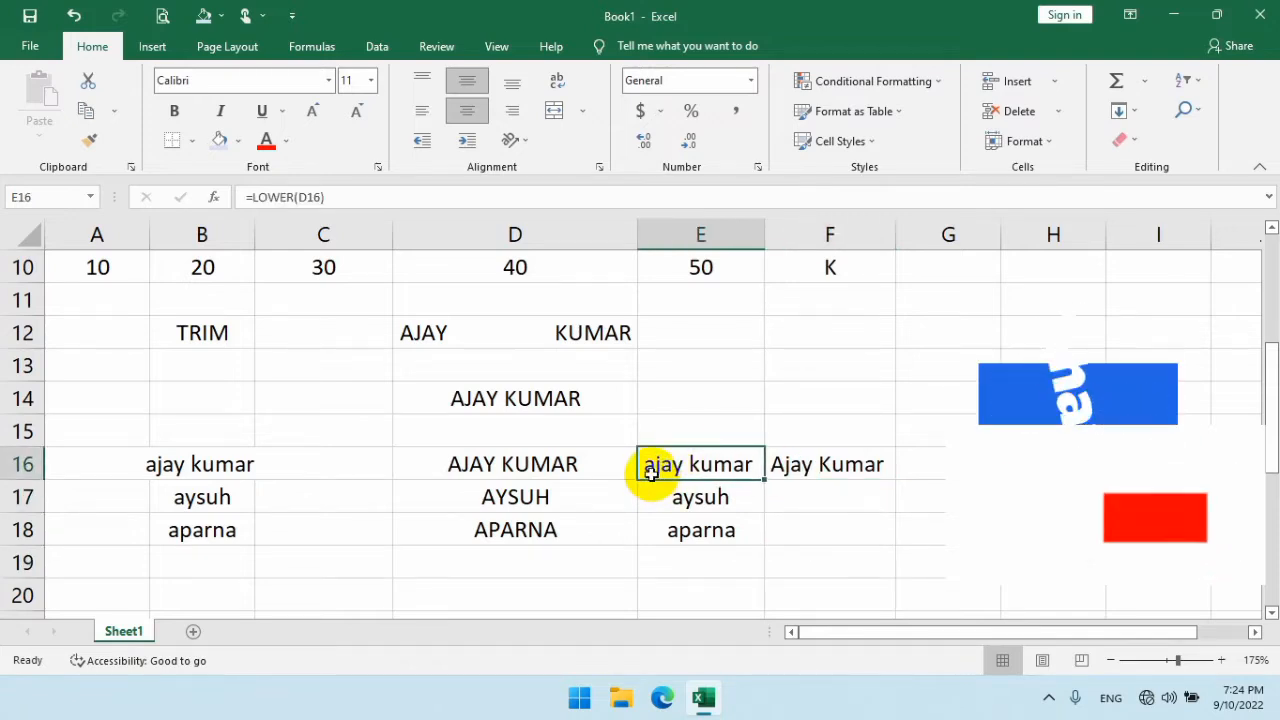
pyautogui.click(847, 470)
pyautogui.moveTo(895, 480); pyautogui.dragTo(844, 555)
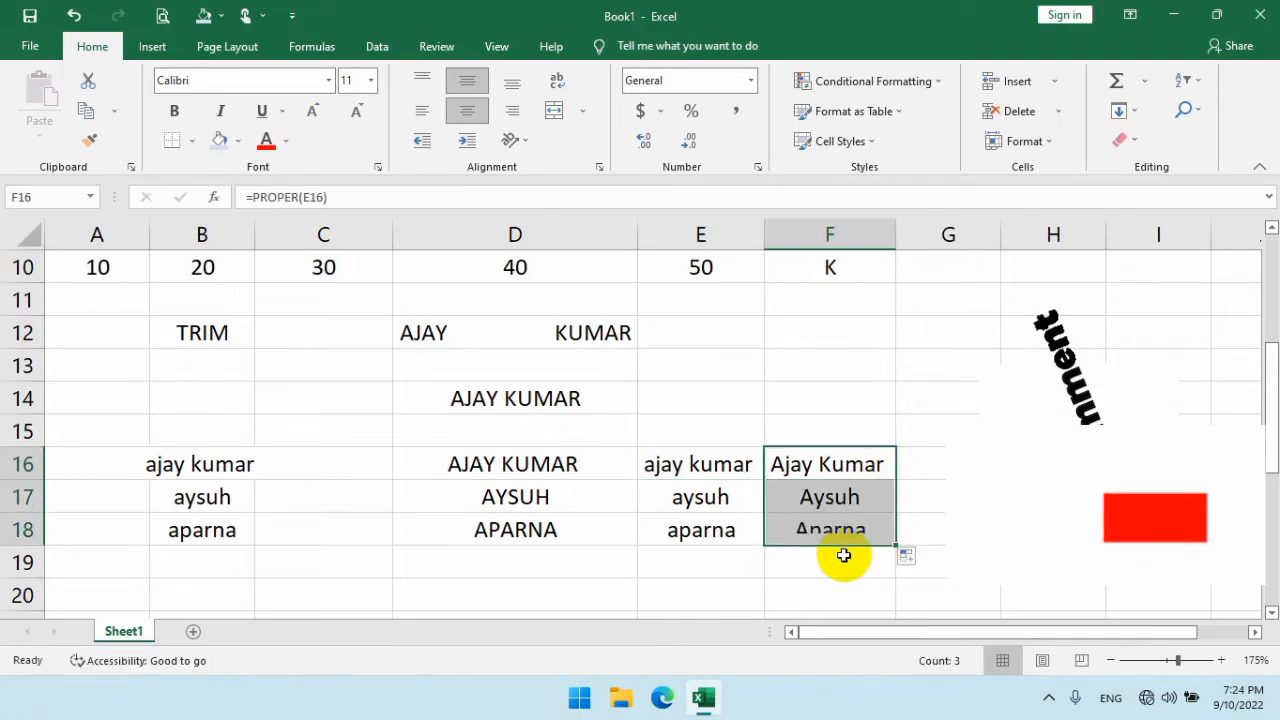
pyautogui.doubleClick(734, 494)
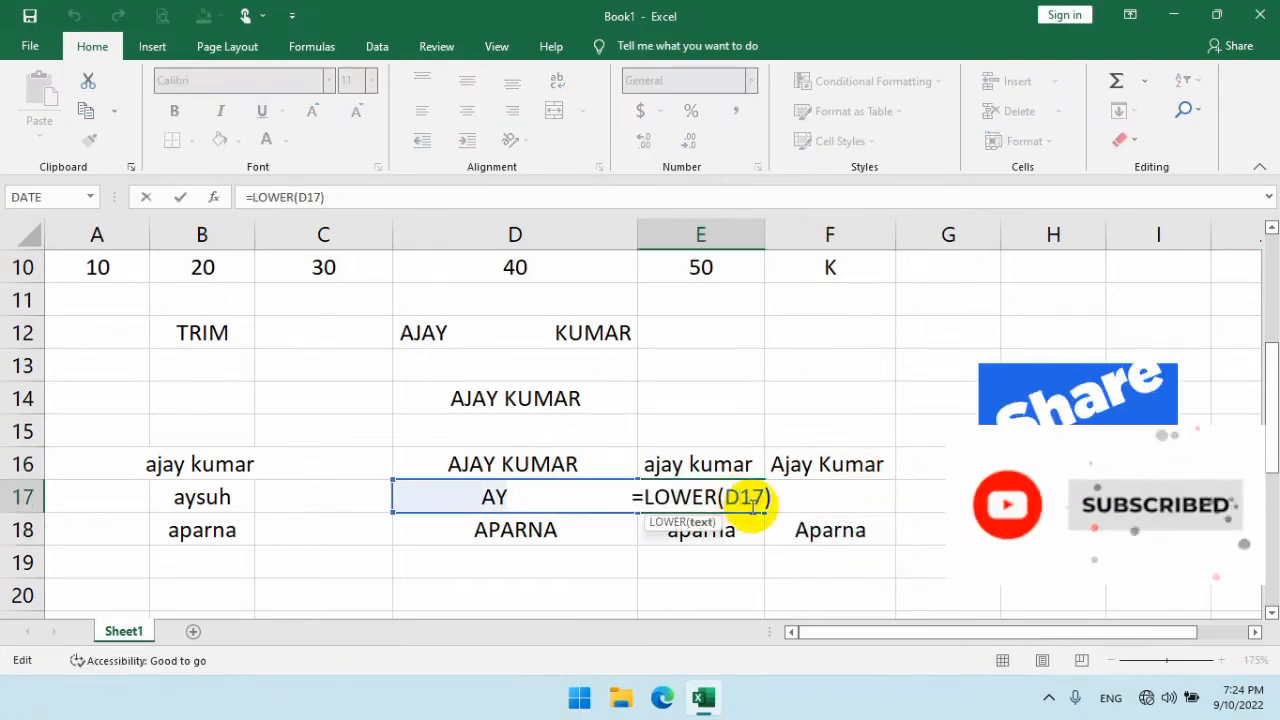
pyautogui.press('Return')
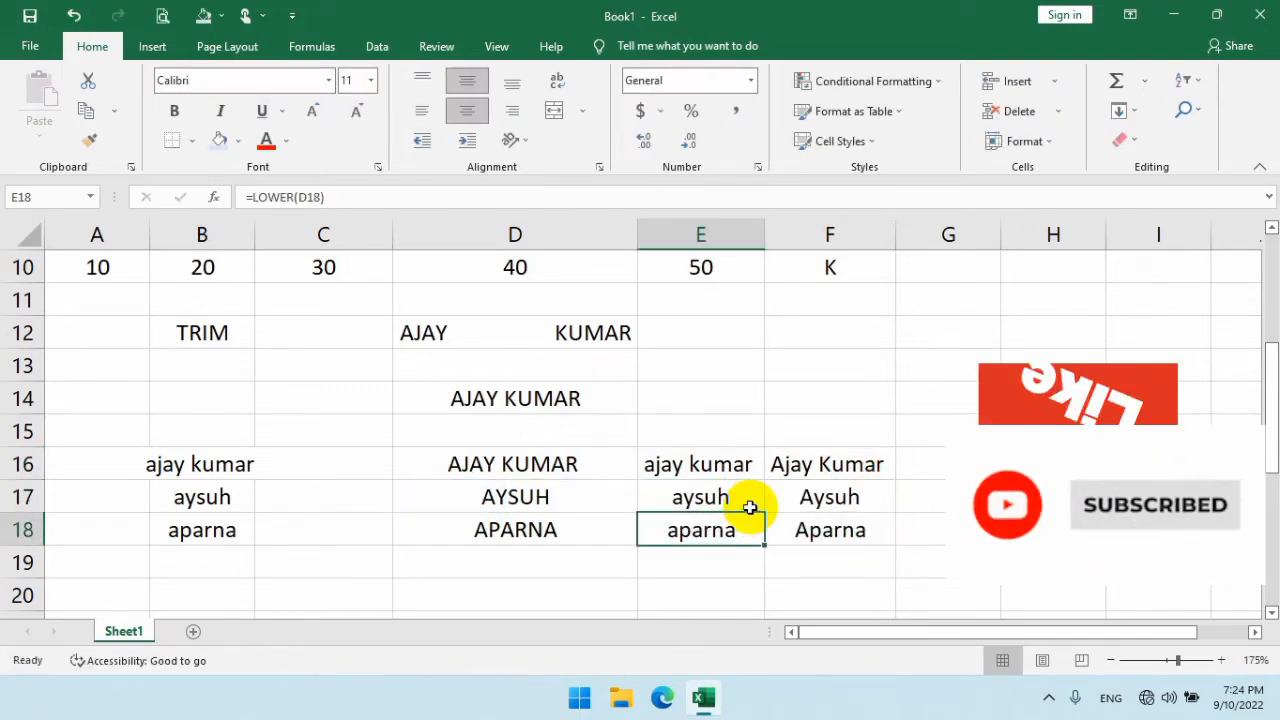
# Step: Add a surname to the name in B17 and check the upper, lower and proper case formulas in row 17
pyautogui.doubleClick(240, 496)
pyautogui.write('so')
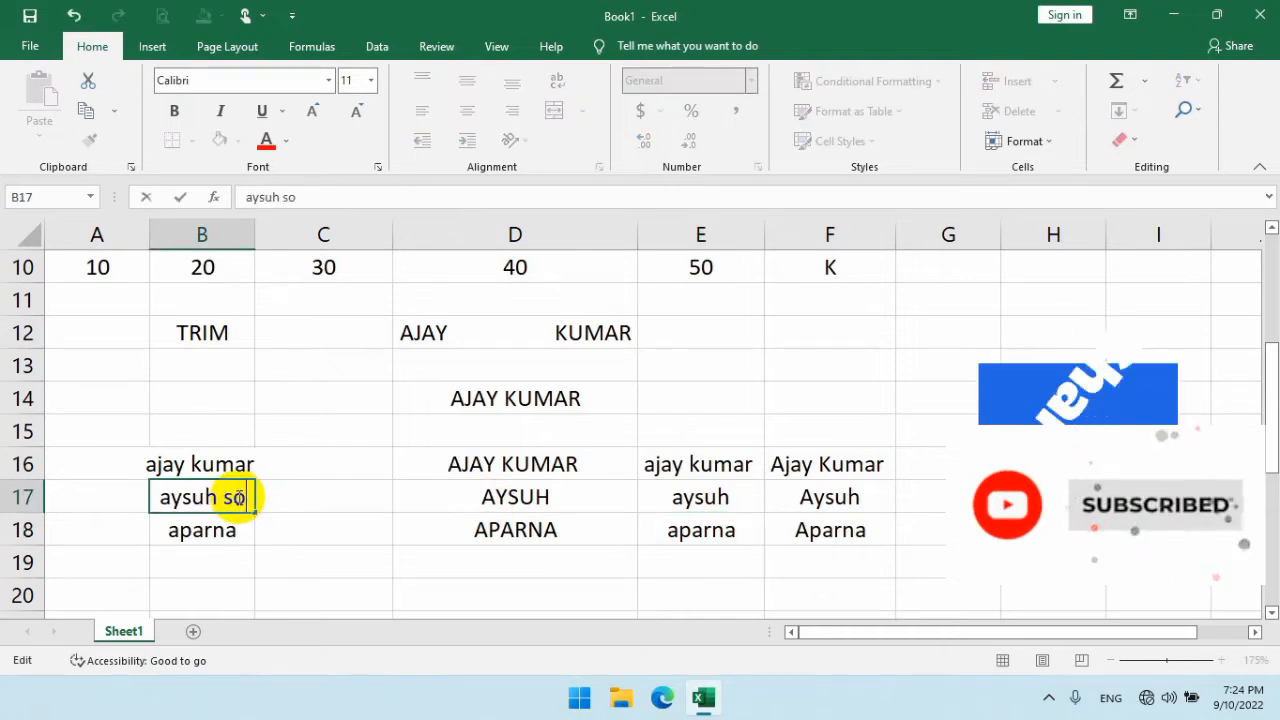
pyautogui.write('ni.')
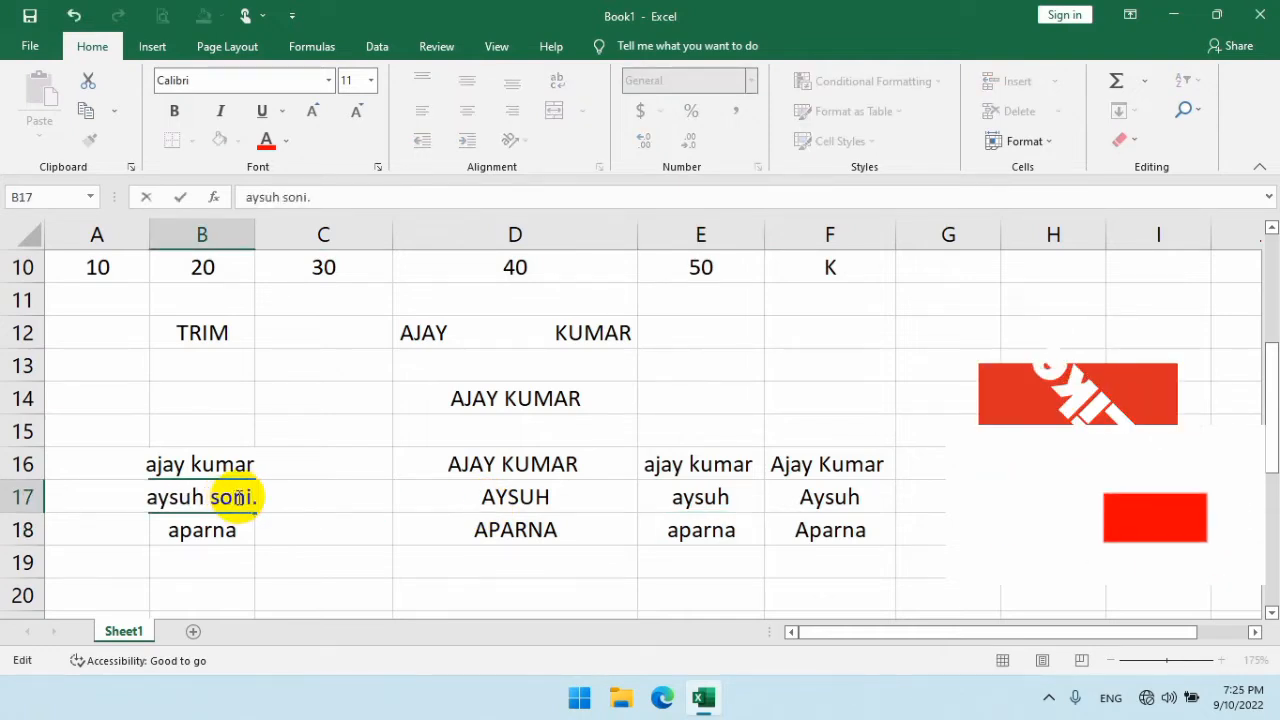
pyautogui.press('BackSpace')
pyautogui.press('Return')
pyautogui.click(463, 492)
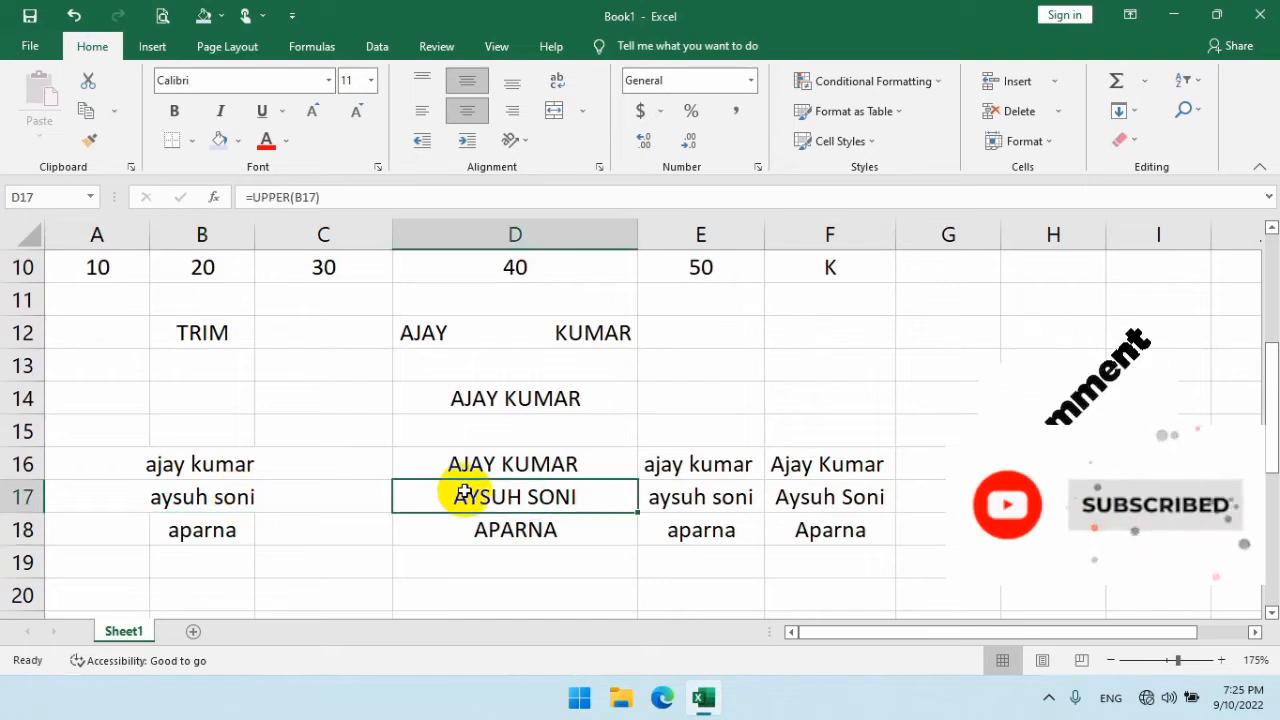
pyautogui.click(690, 495)
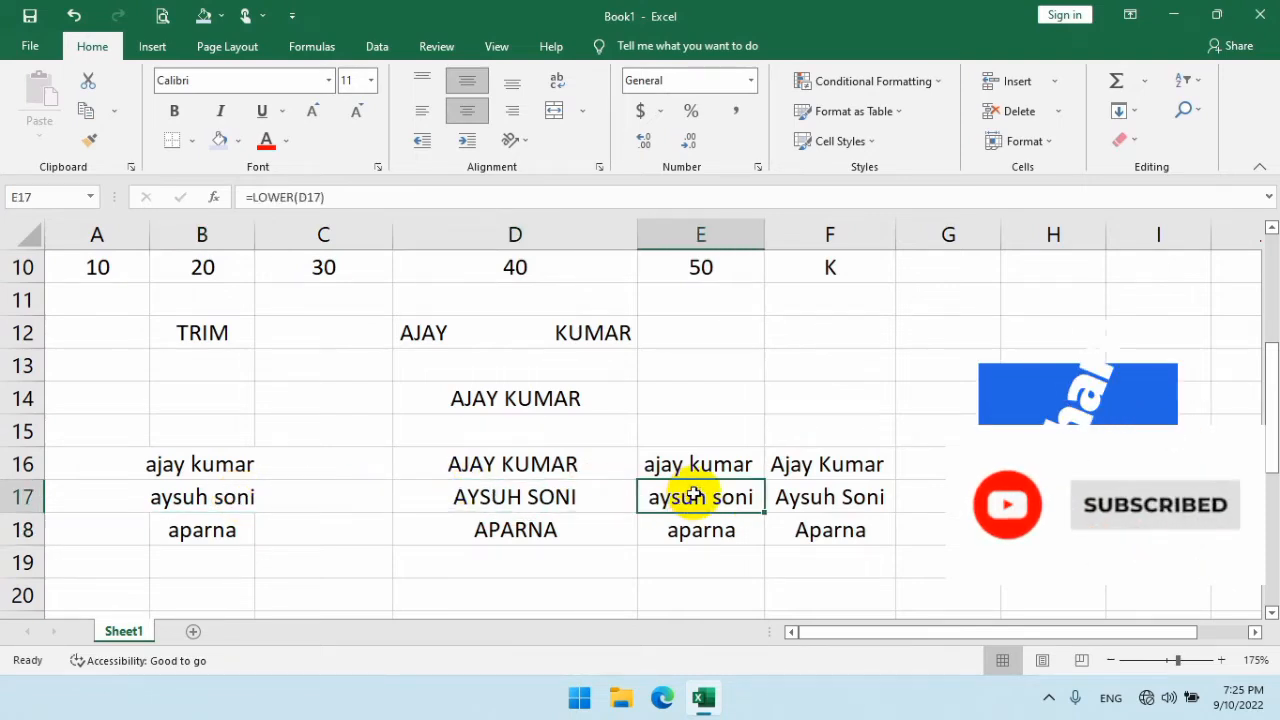
pyautogui.click(815, 497)
pyautogui.click(531, 497)
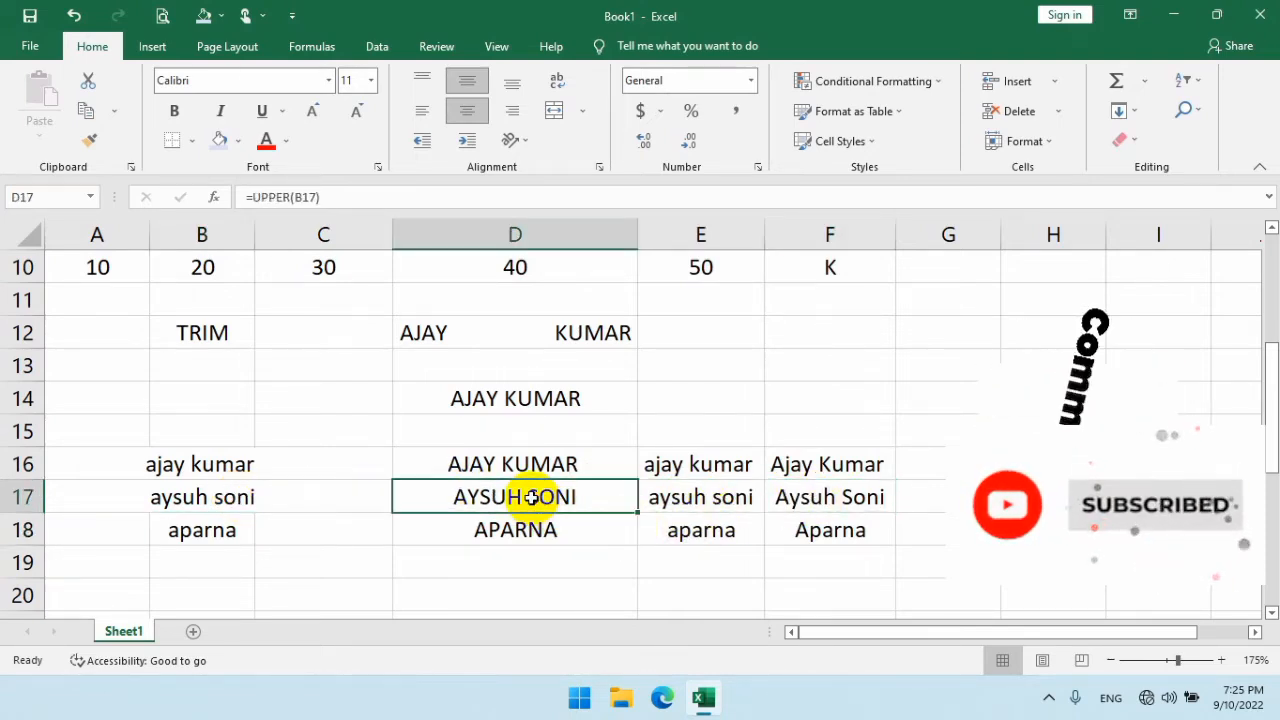
pyautogui.click(663, 497)
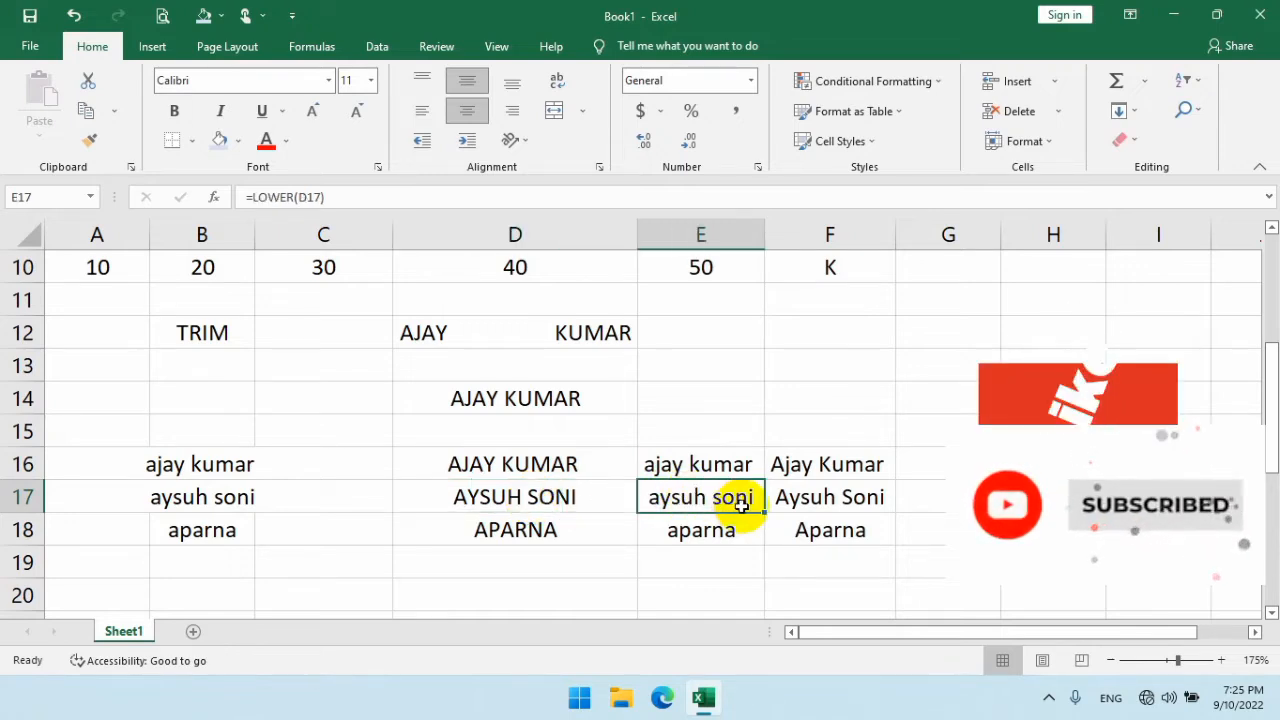
pyautogui.click(825, 496)
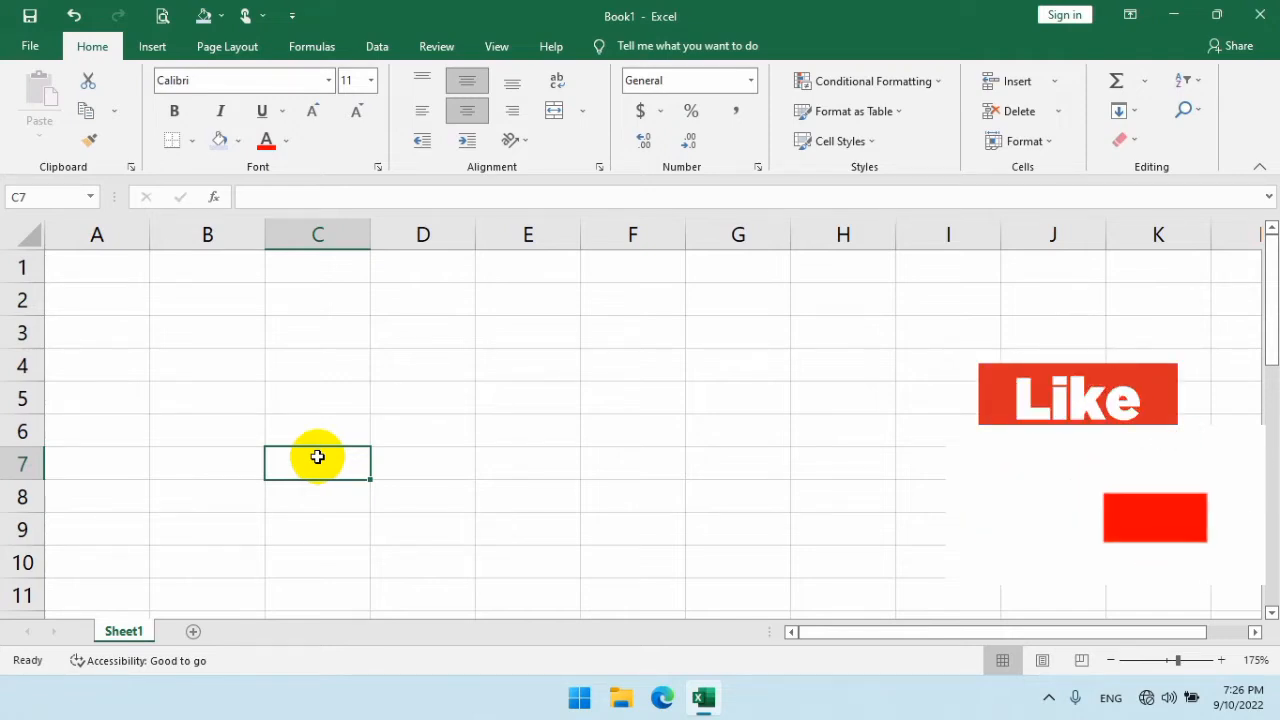
# Step: Enter the date 10-09-2022 in cell B2
pyautogui.click(240, 300)
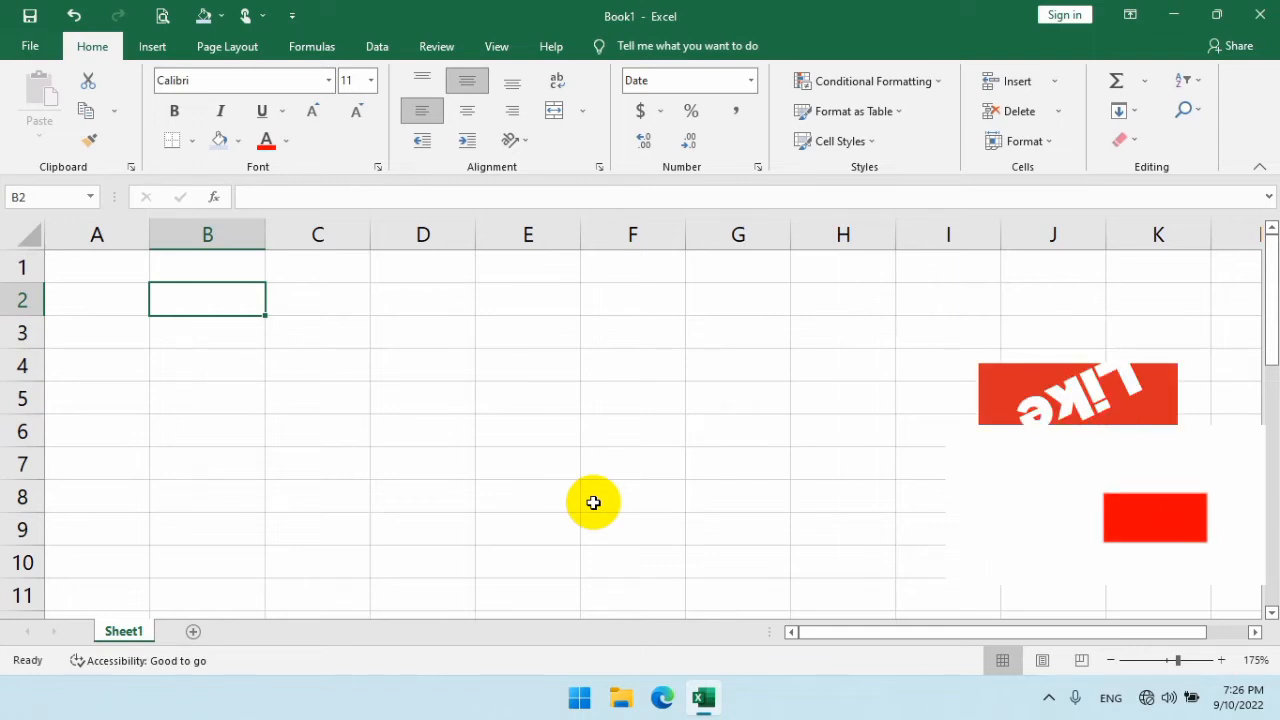
pyautogui.write('10-0')
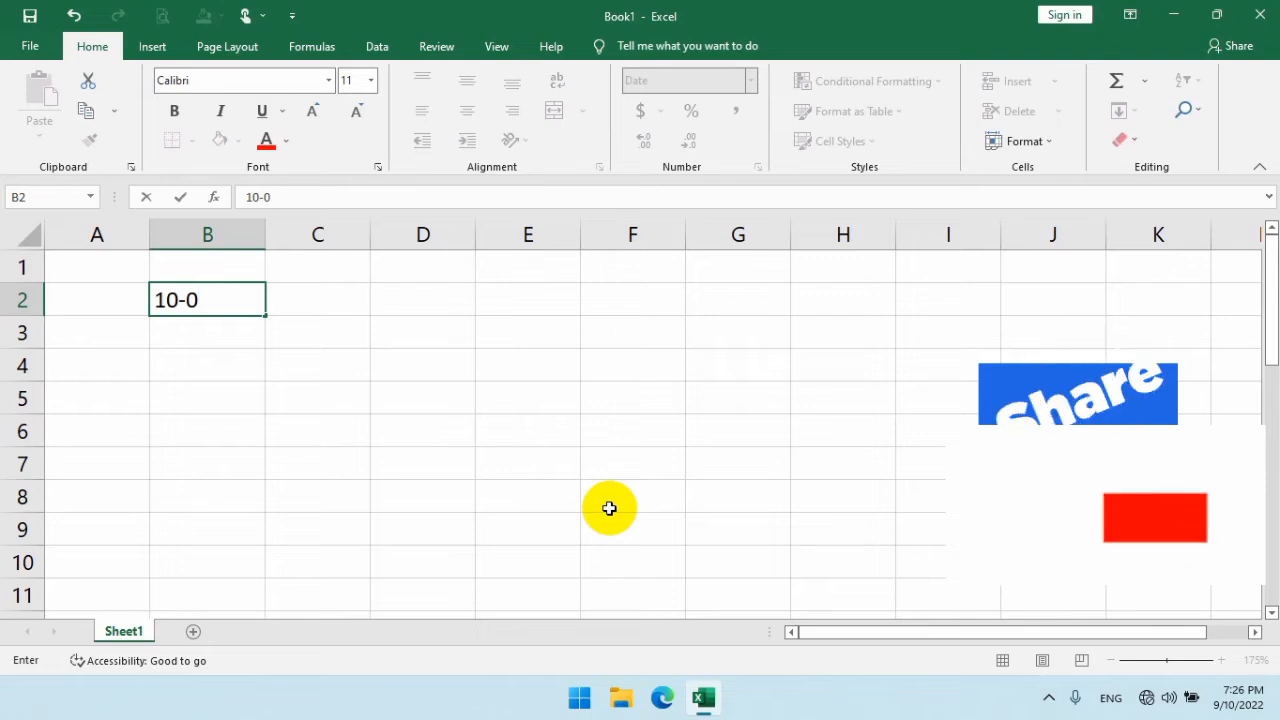
pyautogui.write('9-2022')
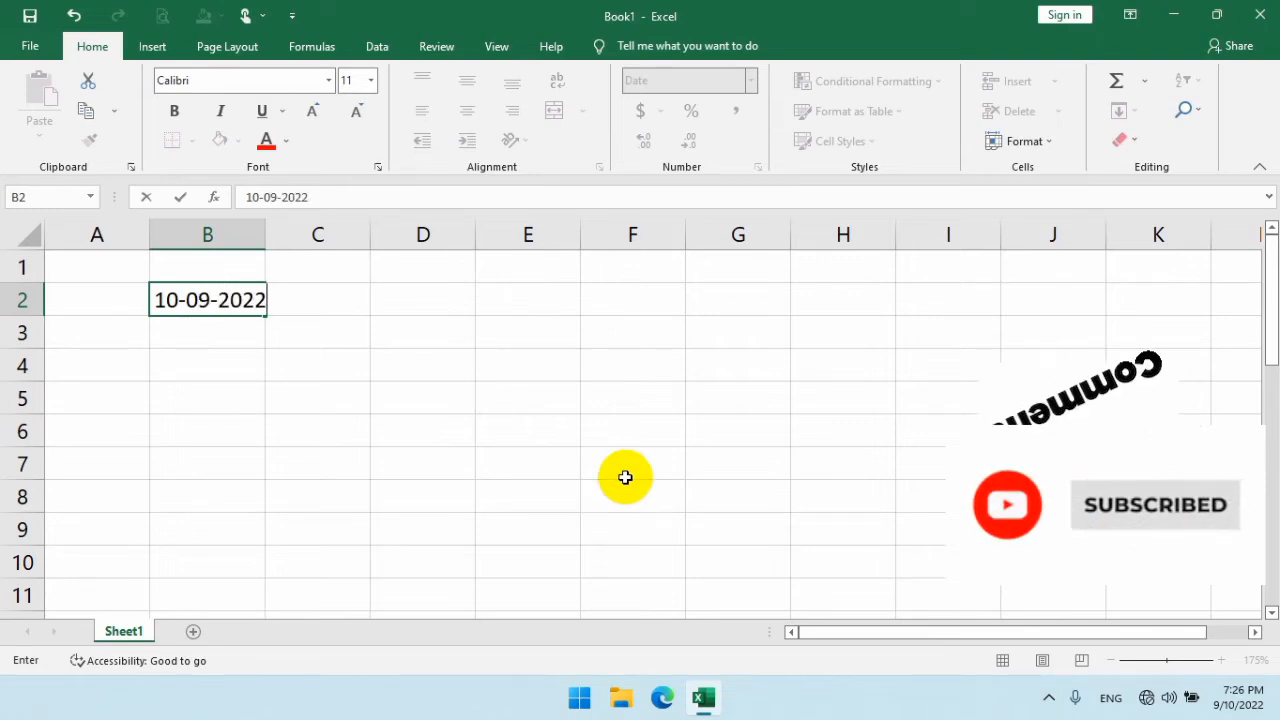
pyautogui.press('Return')
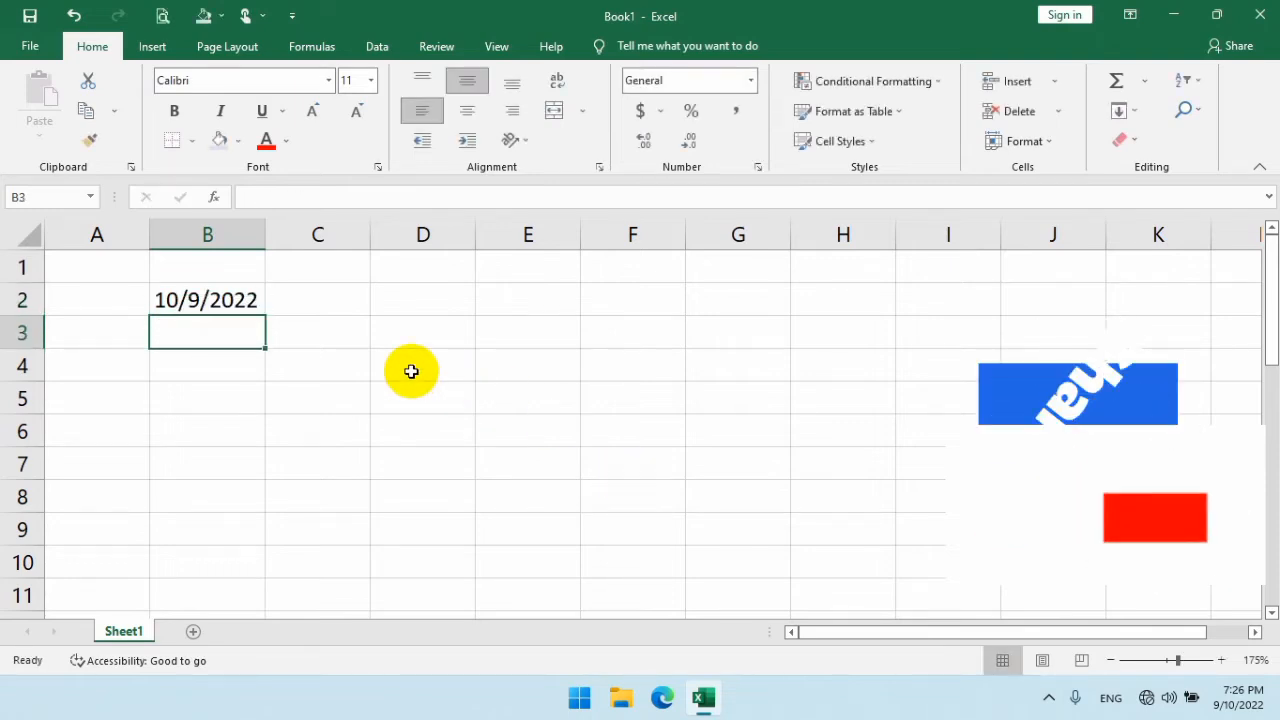
# Step: Enter =WEEKNUM(B2) in cell C2 and check the formula against the date in B2
pyautogui.click(352, 293)
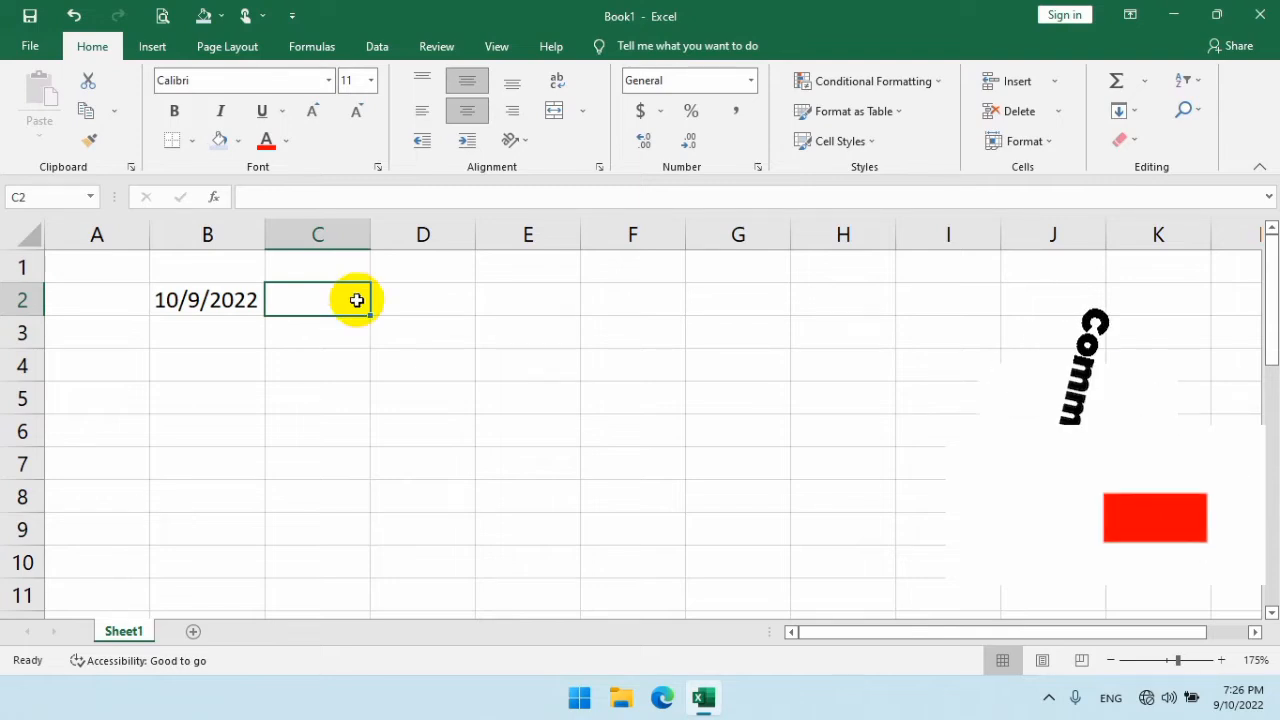
pyautogui.write('=')
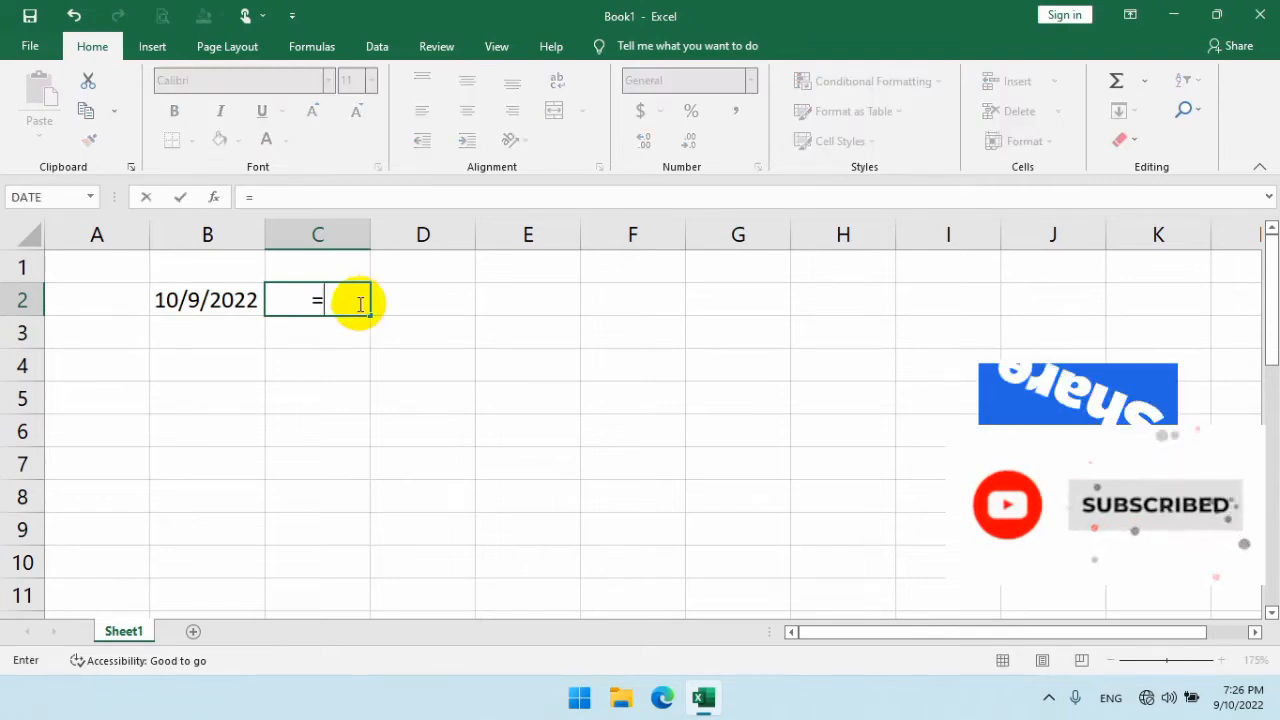
pyautogui.write('weeknu')
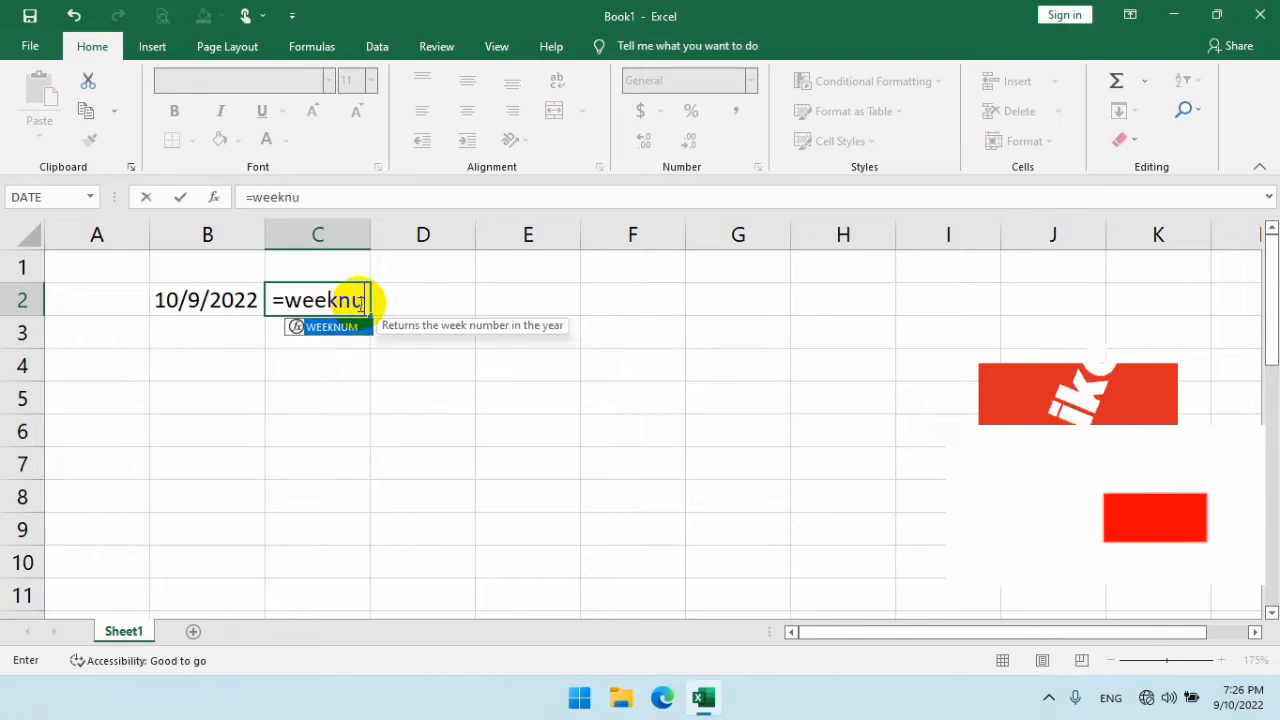
pyautogui.write('m(')
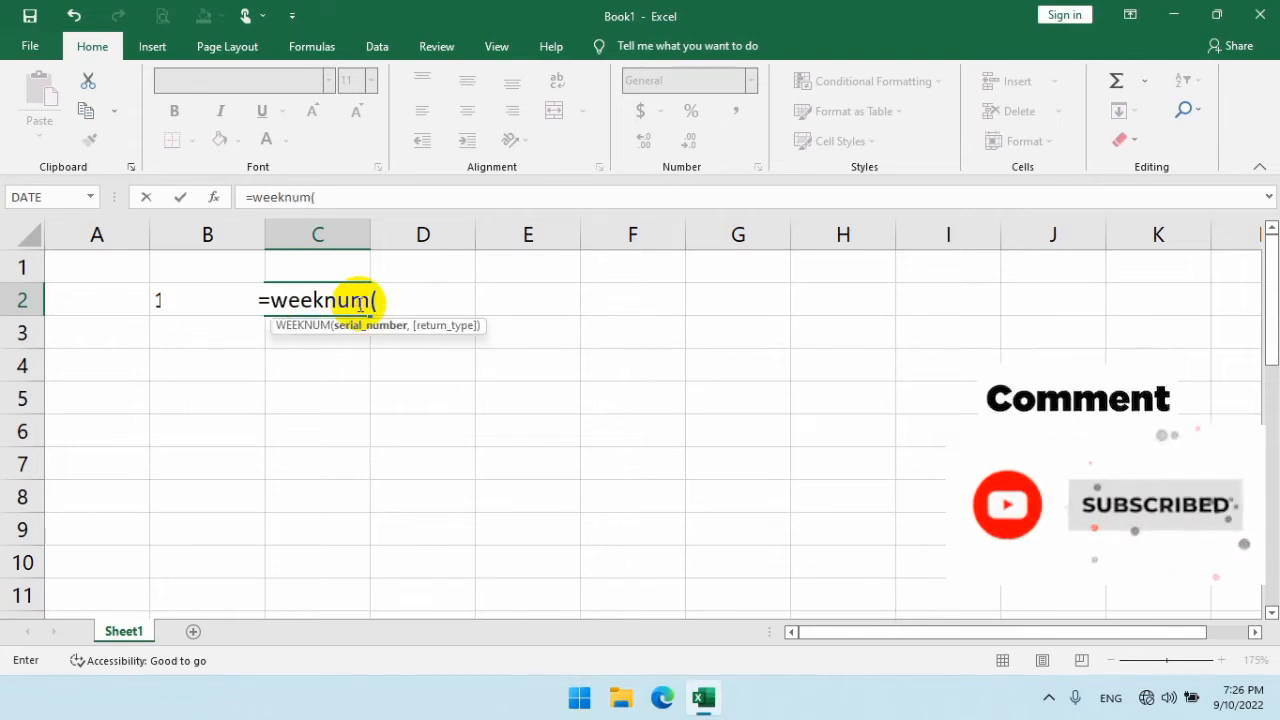
pyautogui.click(122, 298)
pyautogui.click(186, 297)
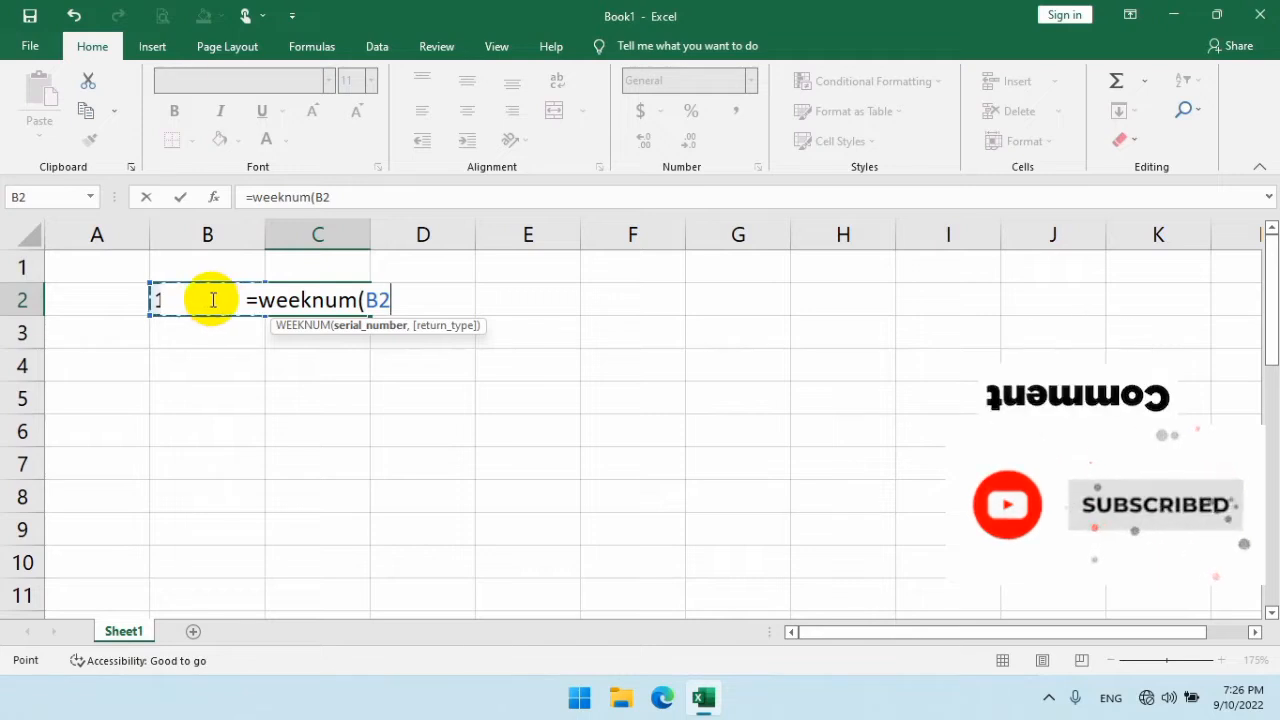
pyautogui.write(')')
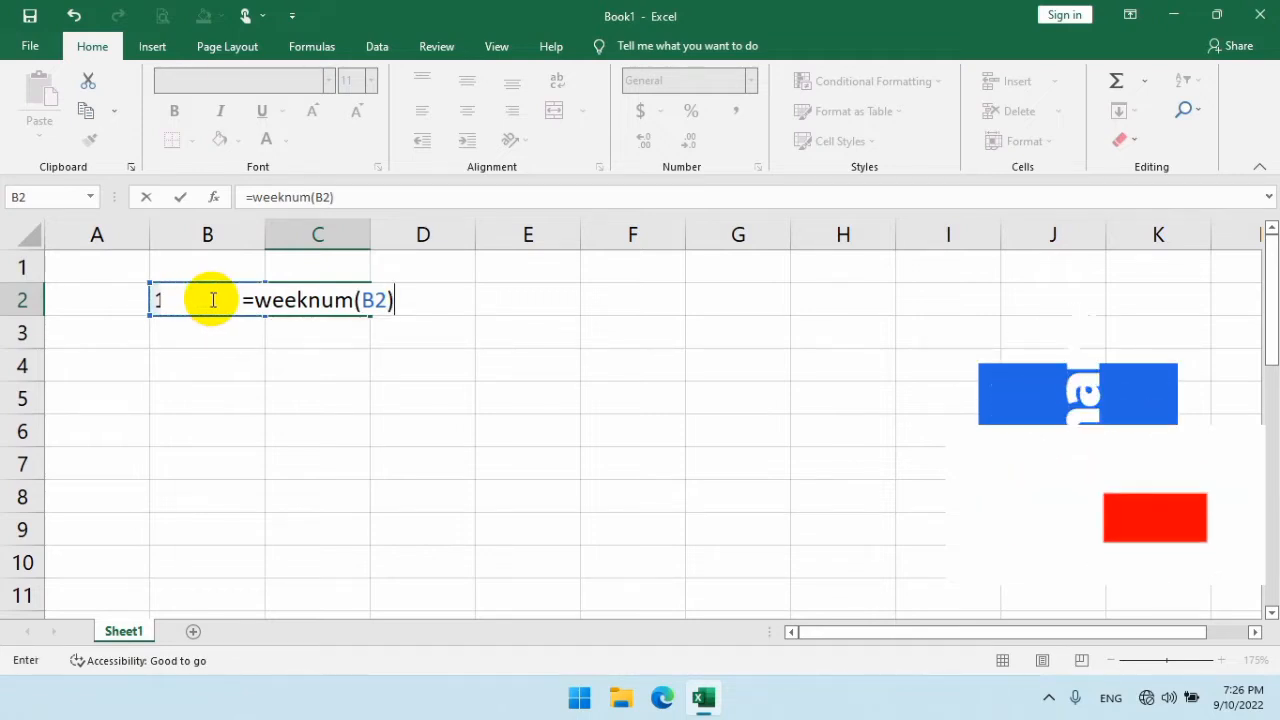
pyautogui.press('Return')
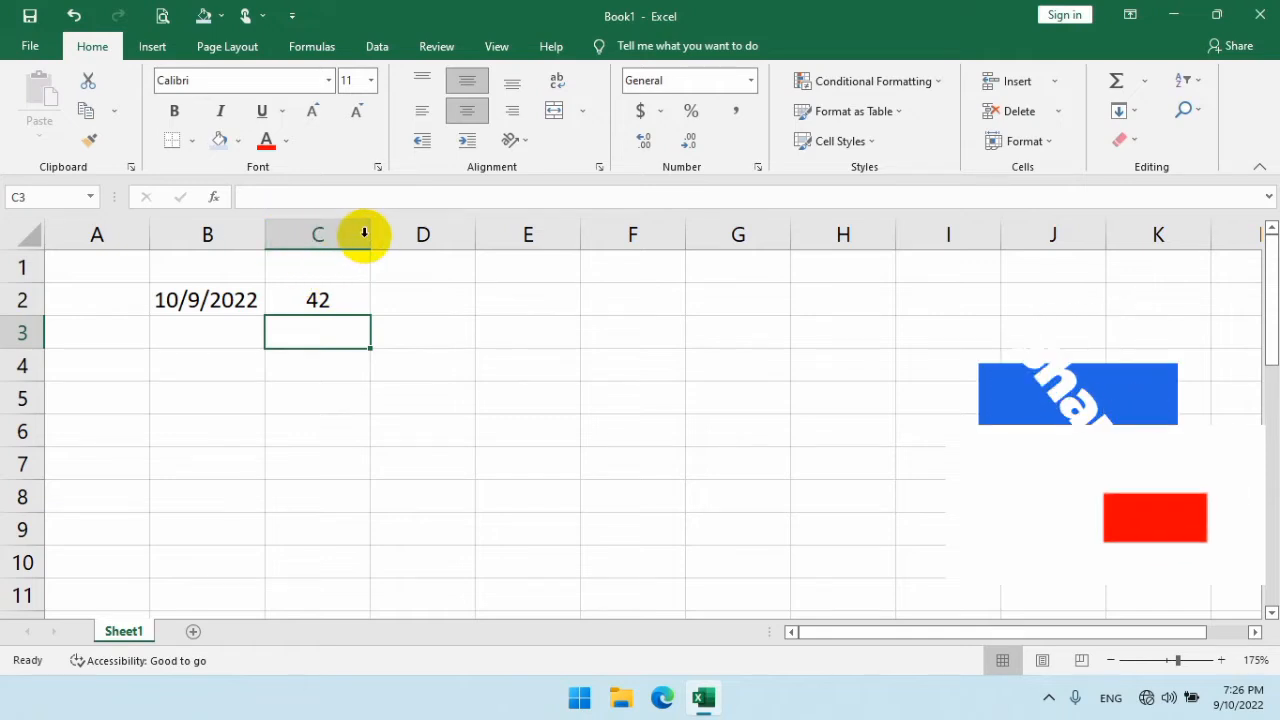
pyautogui.click(318, 298)
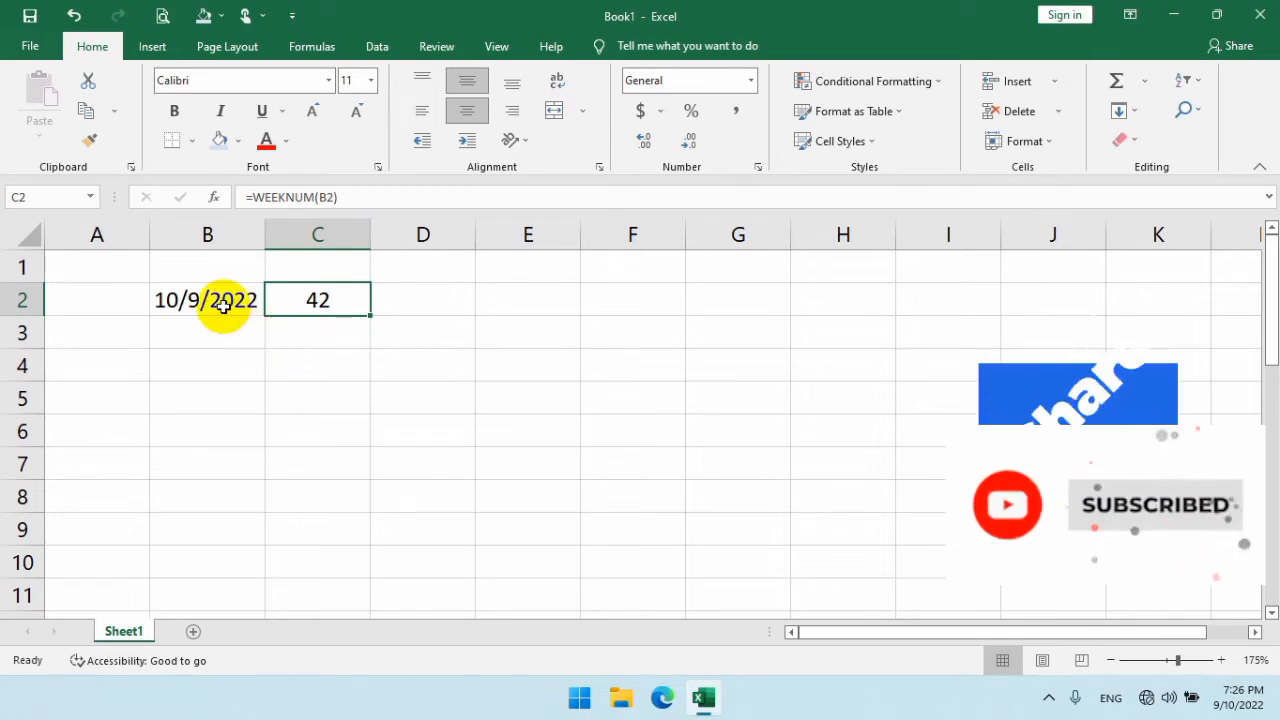
pyautogui.click(223, 306)
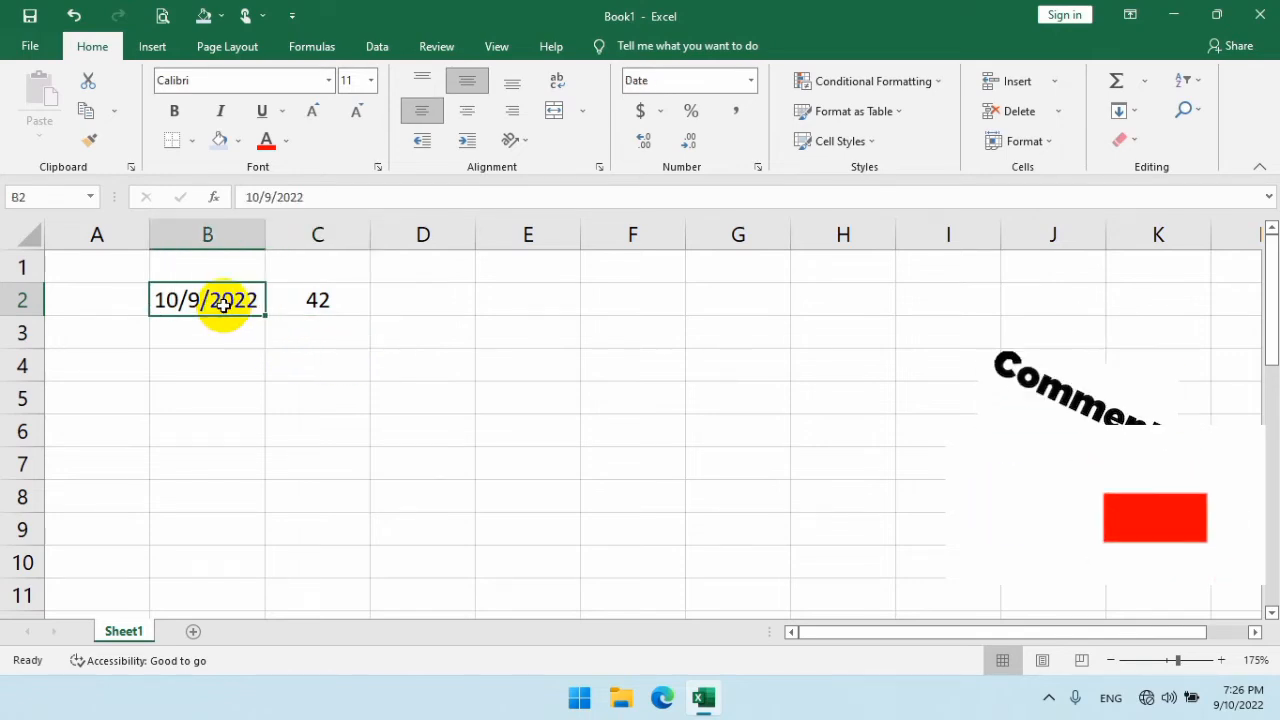
pyautogui.click(222, 346)
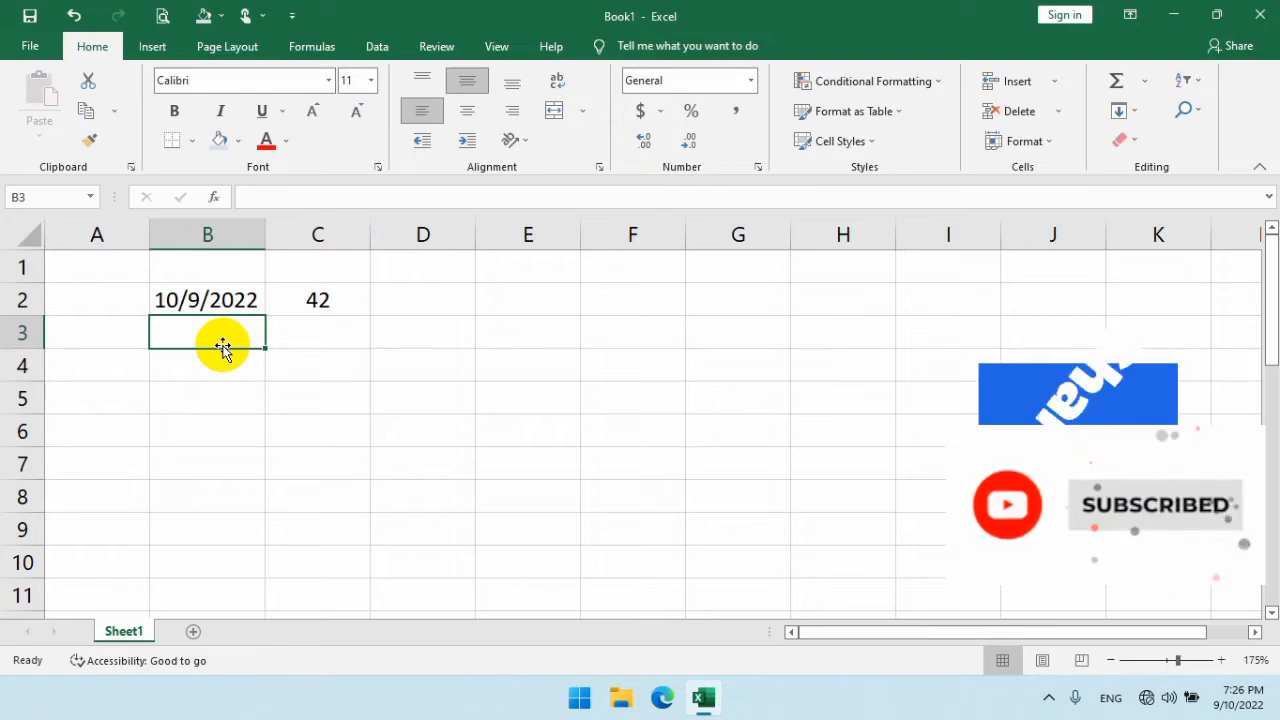
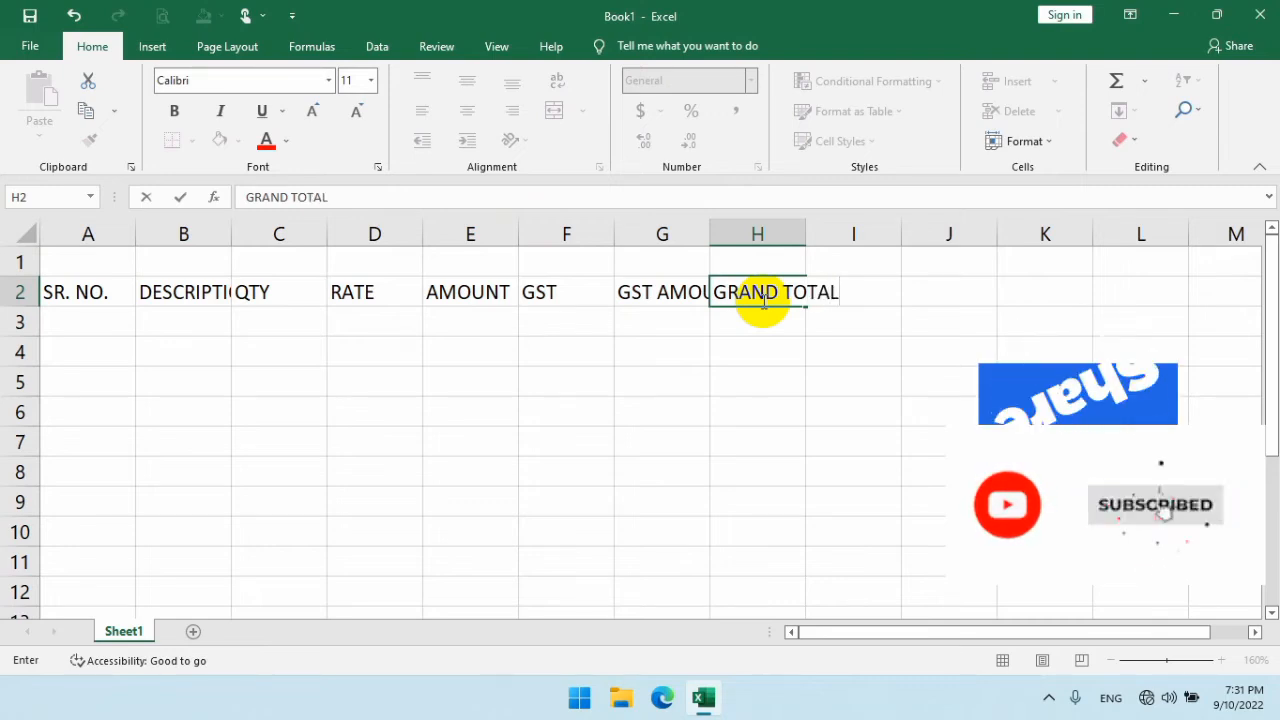
# Step: Enter the GRAND TOTAL header in H2 and auto-fit the widths of all columns
pyautogui.press('Return')
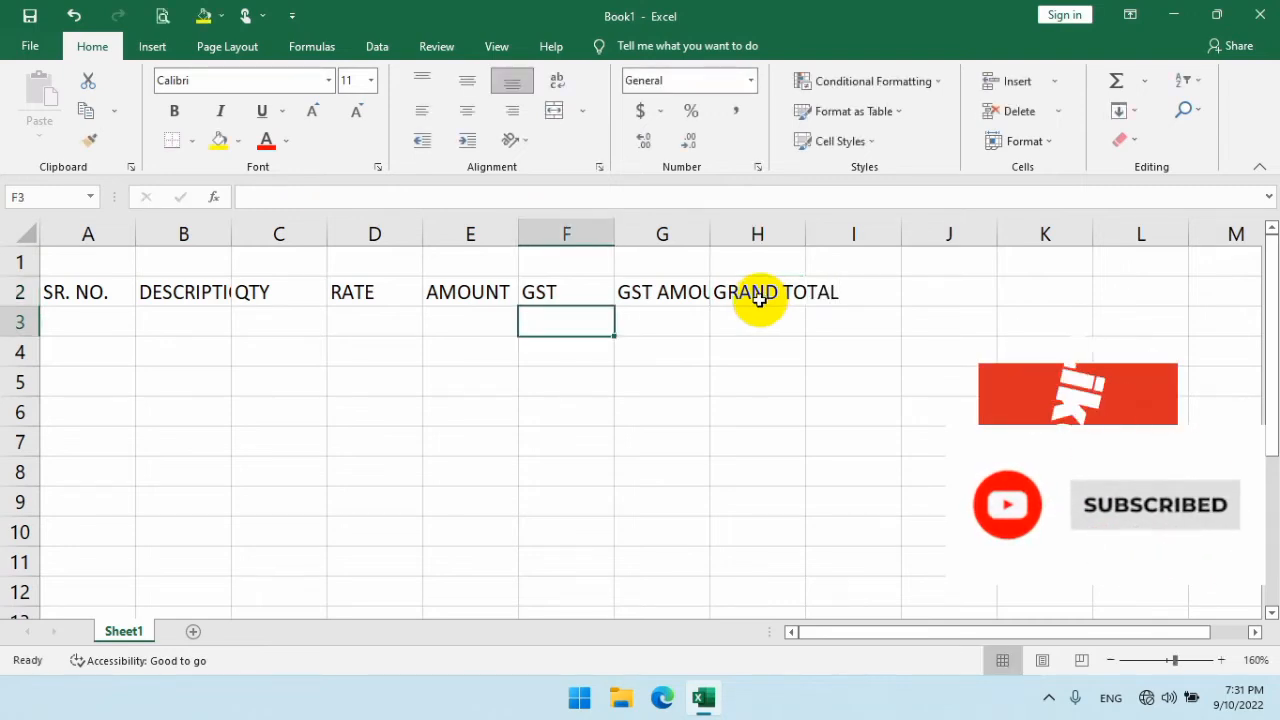
pyautogui.click(636, 353)
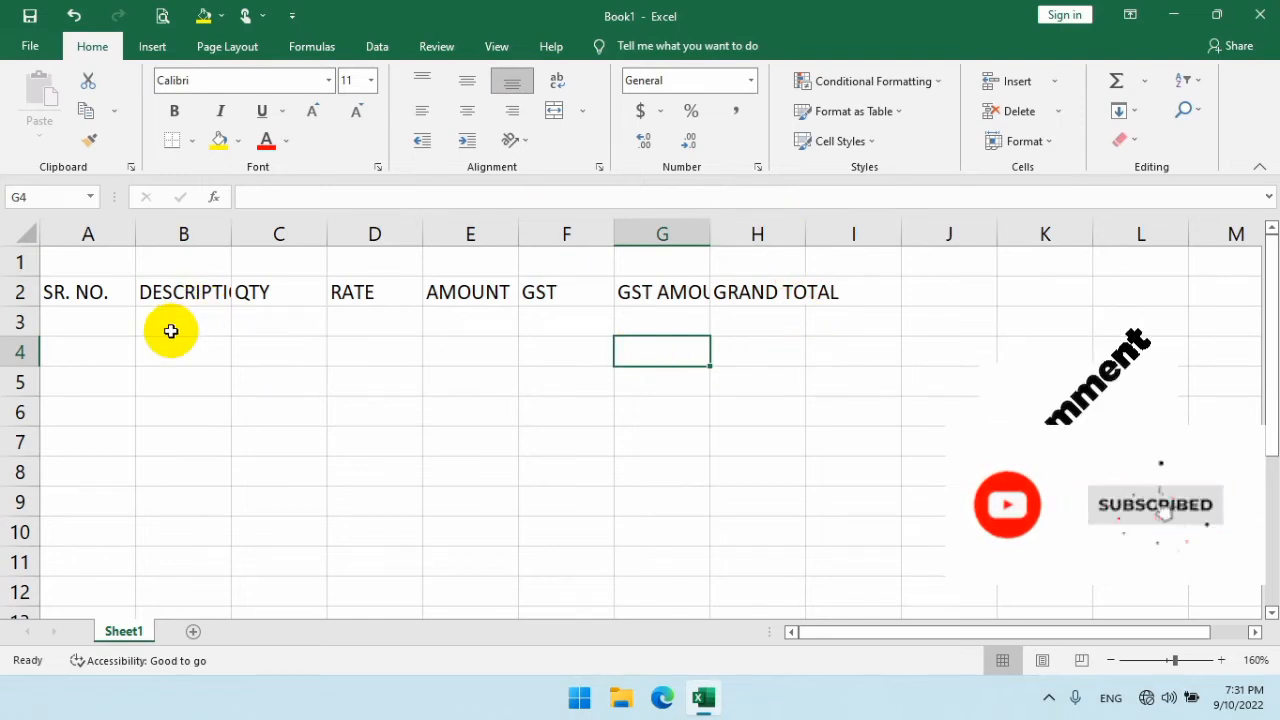
pyautogui.click(23, 229)
pyautogui.doubleClick(135, 232)
pyautogui.click(225, 379)
pyautogui.click(452, 386)
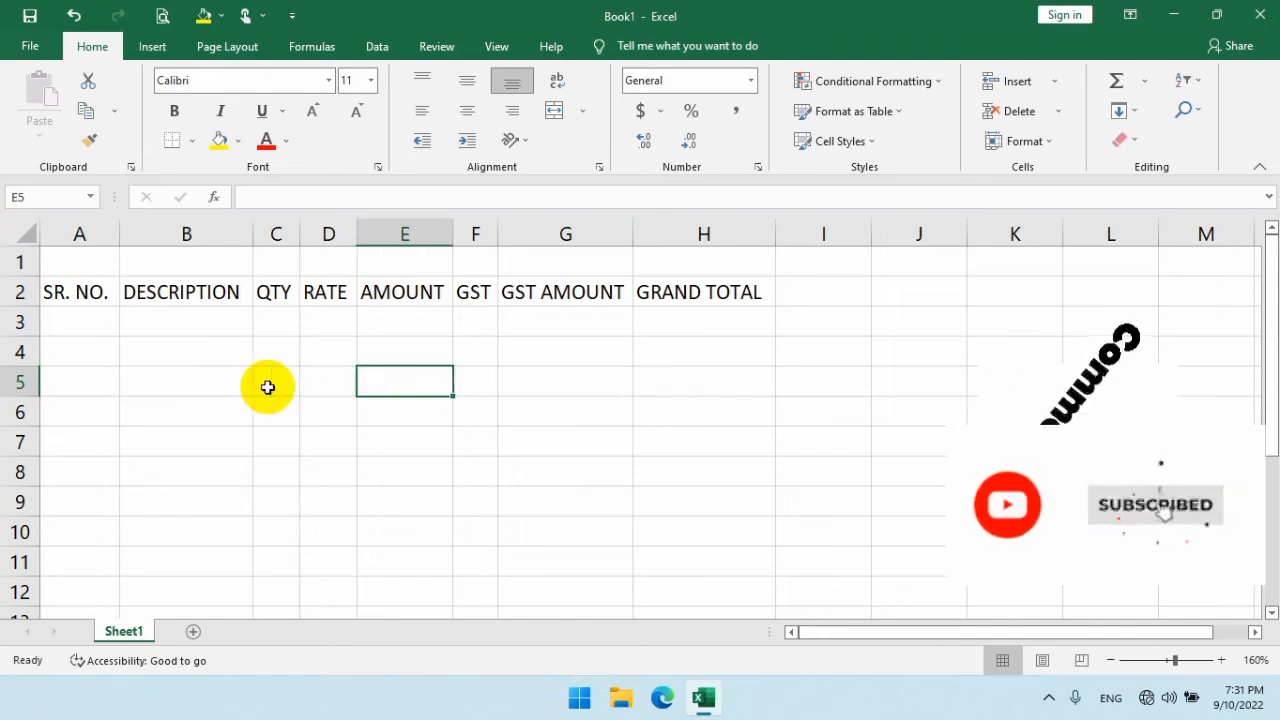
pyautogui.click(266, 386)
# Step: Apply all borders to the table range A2:H6
pyautogui.moveTo(80, 291); pyautogui.dragTo(694, 417)
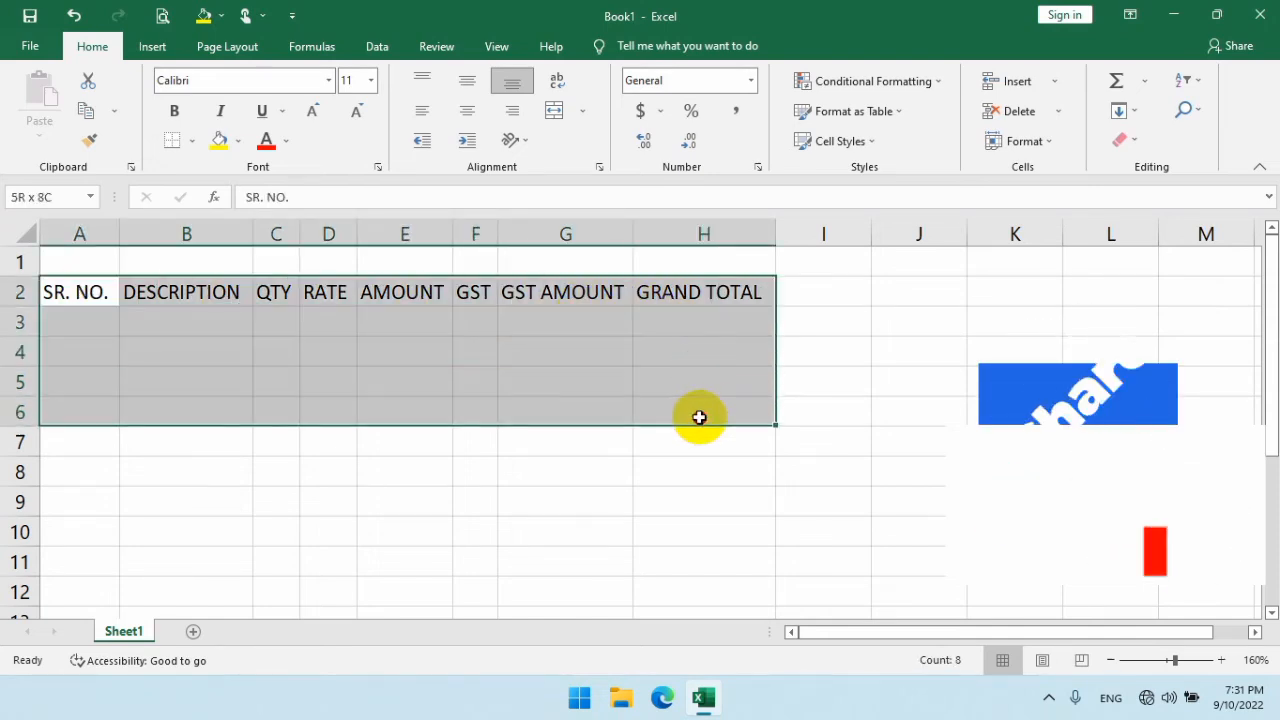
pyautogui.click(190, 140)
pyautogui.click(189, 304)
pyautogui.click(128, 385)
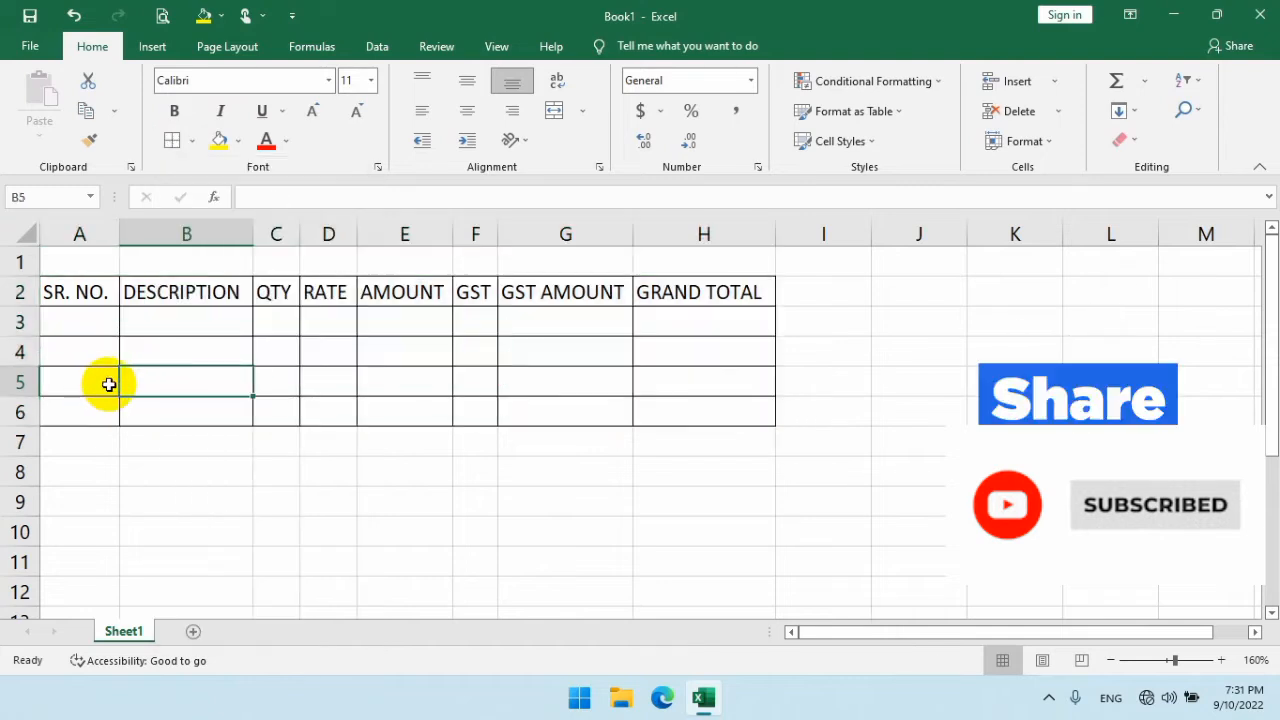
# Step: Number the SR. NO. column from 1 to 4 in A3:A6 by filling down the series
pyautogui.click(76, 315)
pyautogui.write('1')
pyautogui.press('Return')
pyautogui.write('2')
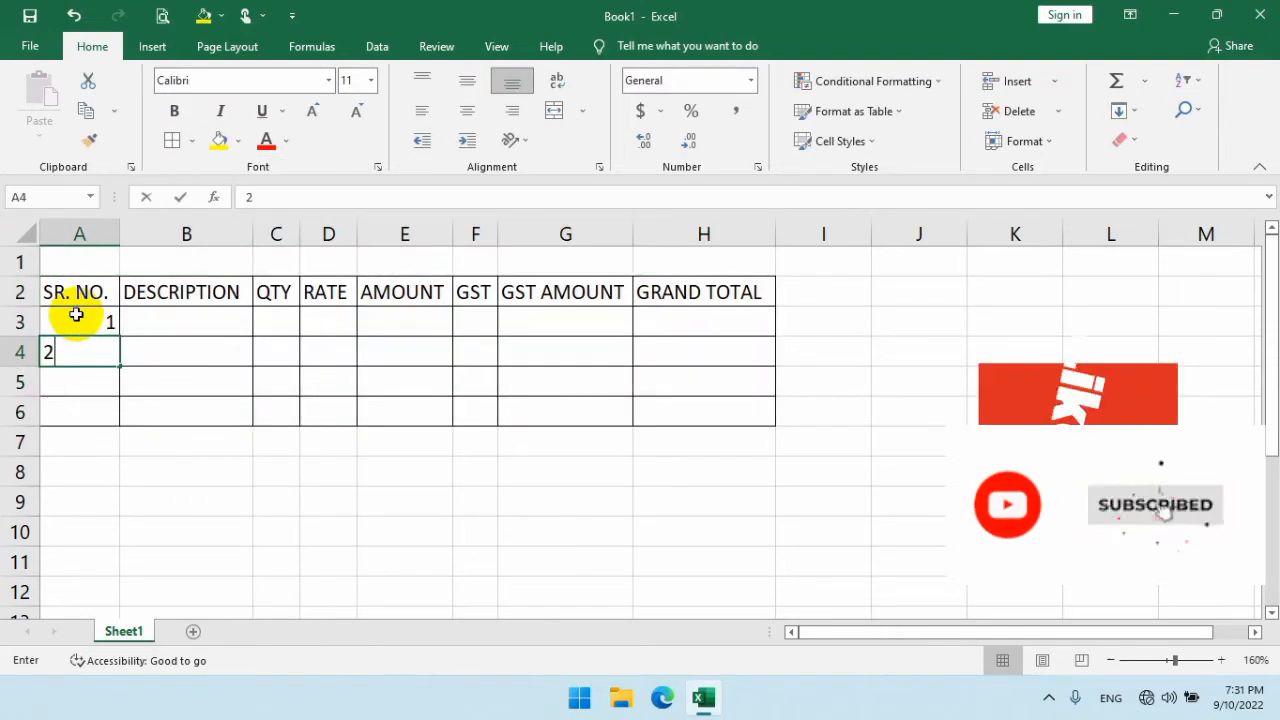
pyautogui.press('Return')
pyautogui.moveTo(76, 315); pyautogui.dragTo(129, 414)
# Step: Enter the descriptions KEYBOARD, MOUSE, MOUSE PAD and RAM in B3 through B6
pyautogui.click(212, 321)
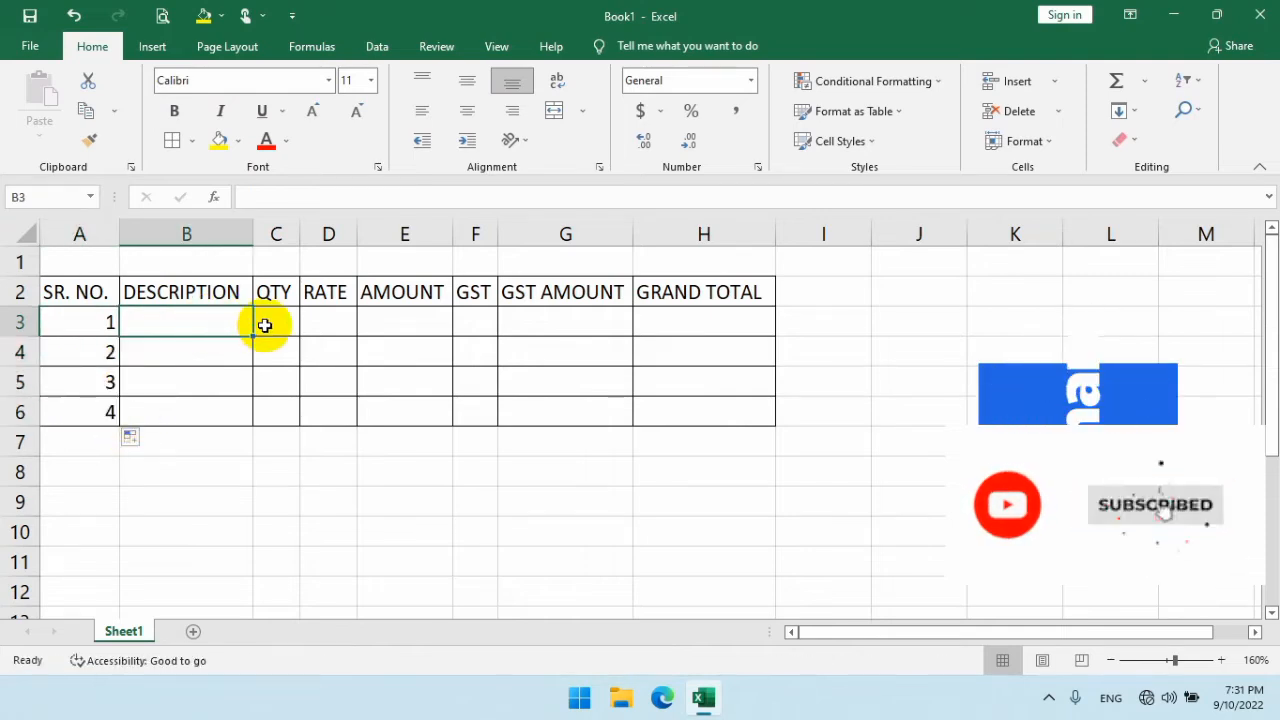
pyautogui.write('KEY')
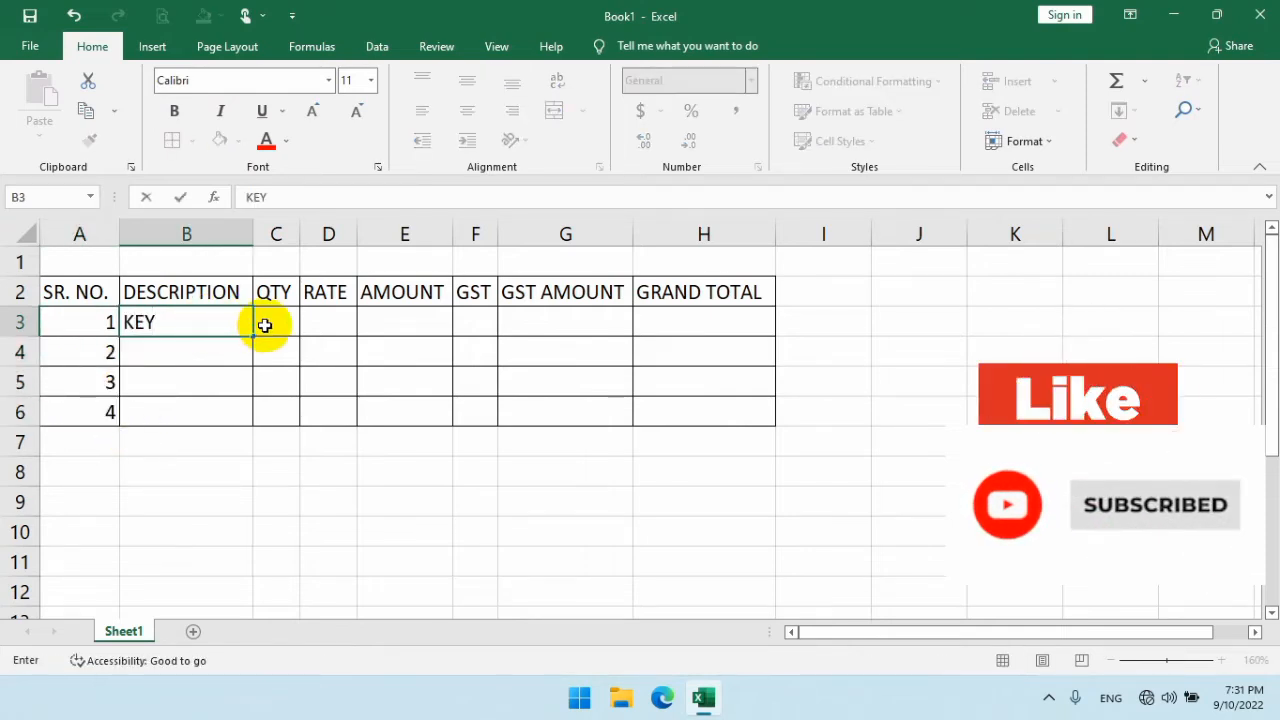
pyautogui.write('BOARDS')
pyautogui.press('BackSpace')
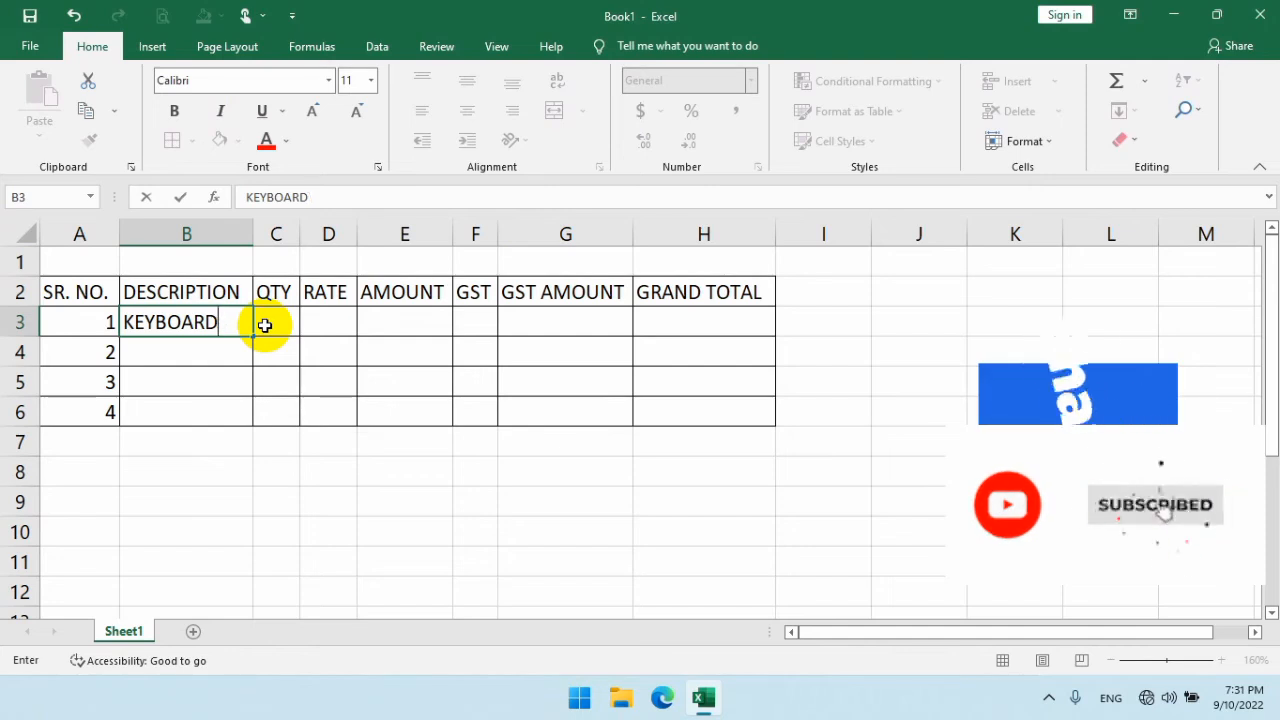
pyautogui.press('Return')
pyautogui.write('MOUSE')
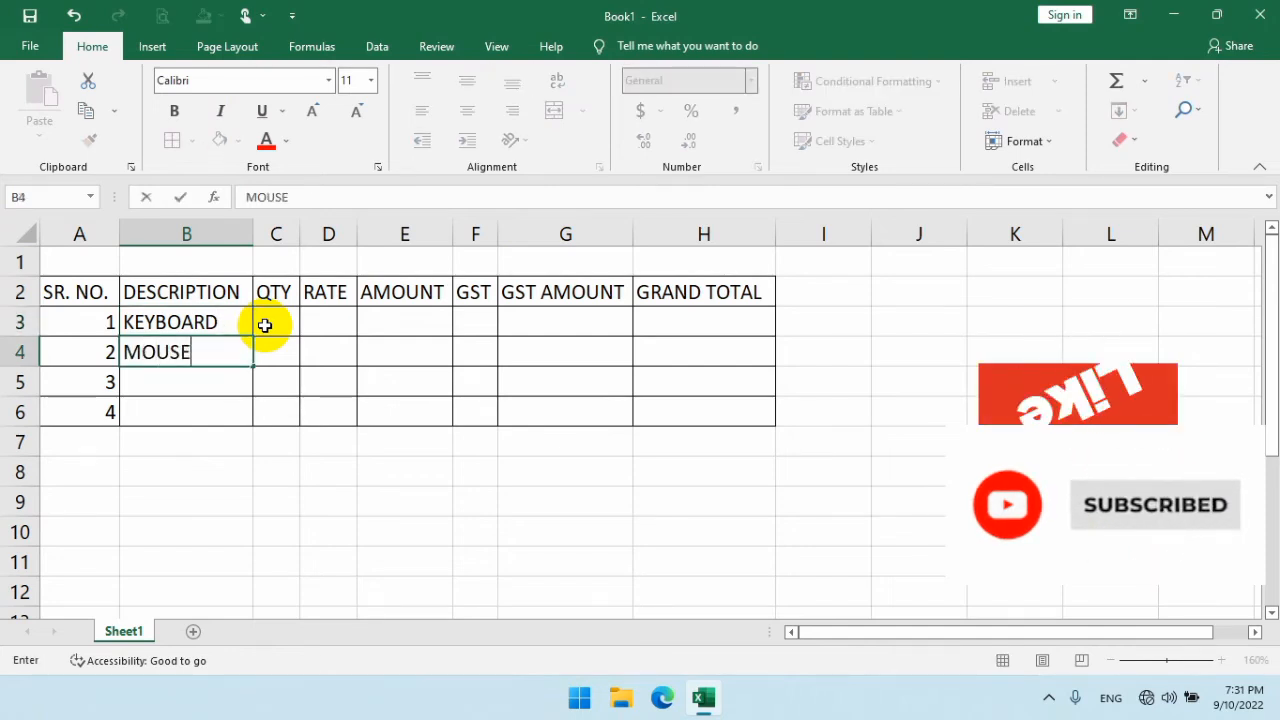
pyautogui.press('Return')
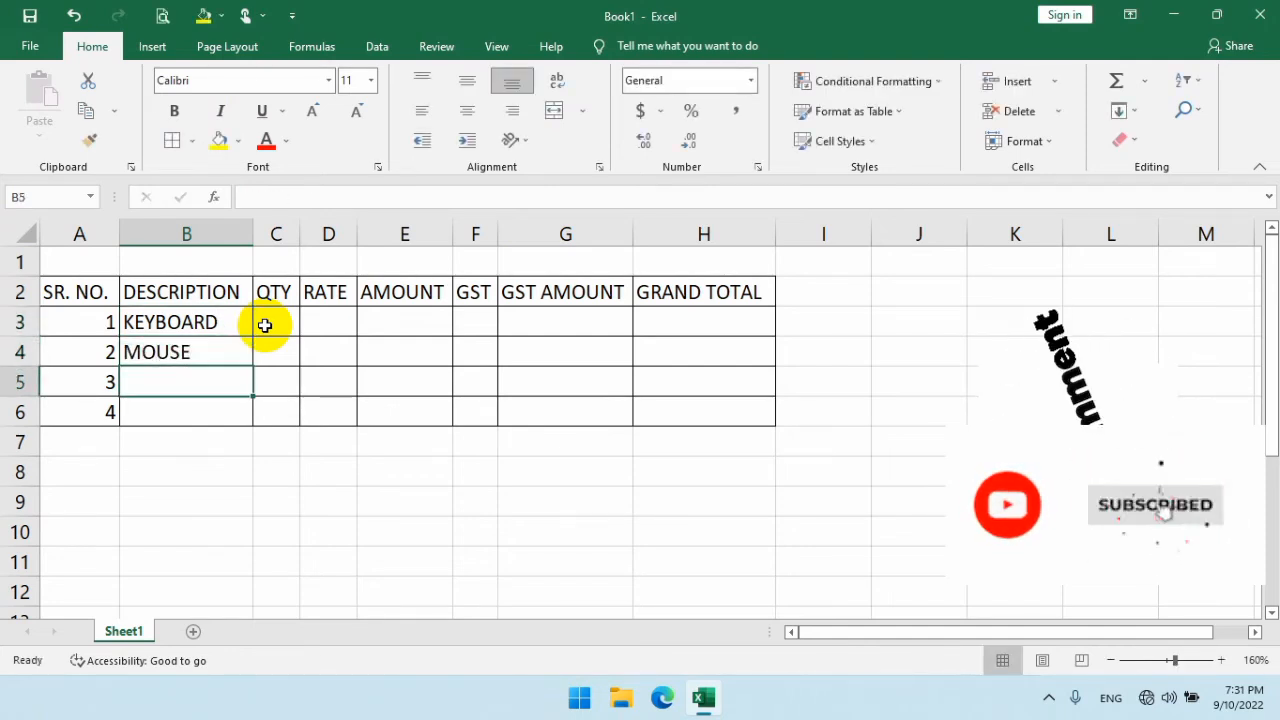
pyautogui.write('MOUSE PA')
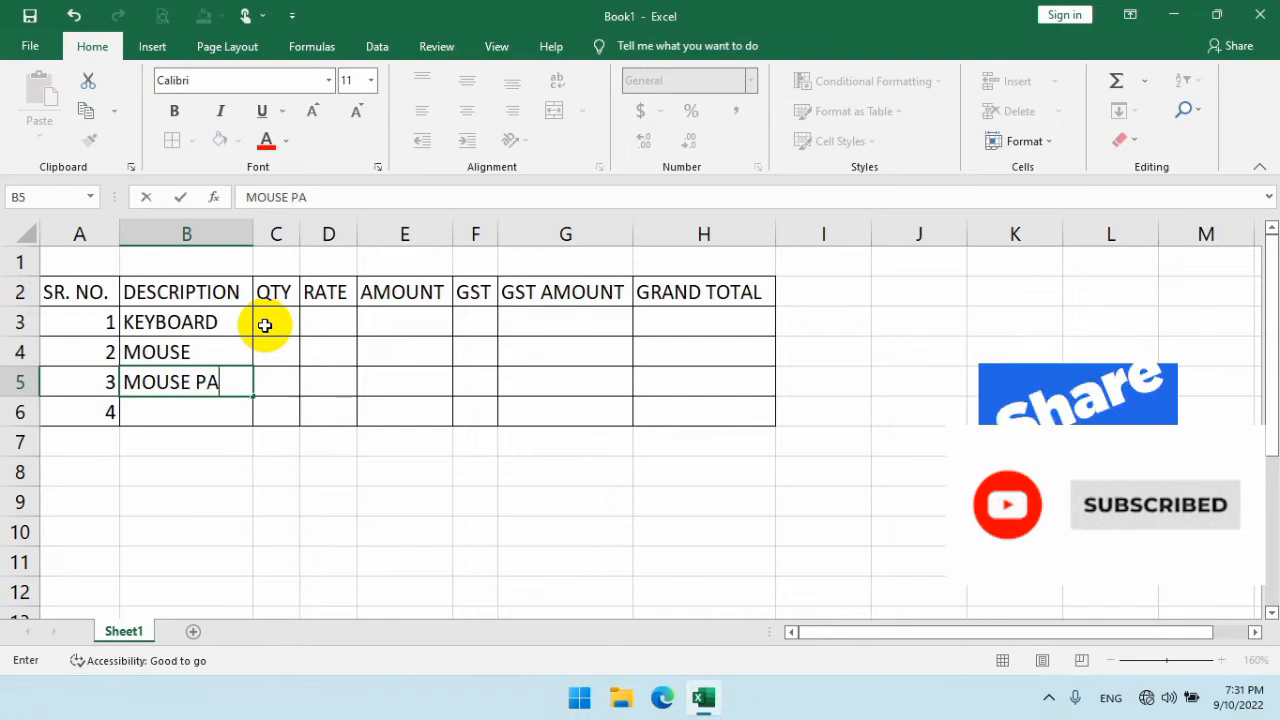
pyautogui.write('D')
pyautogui.press('Return')
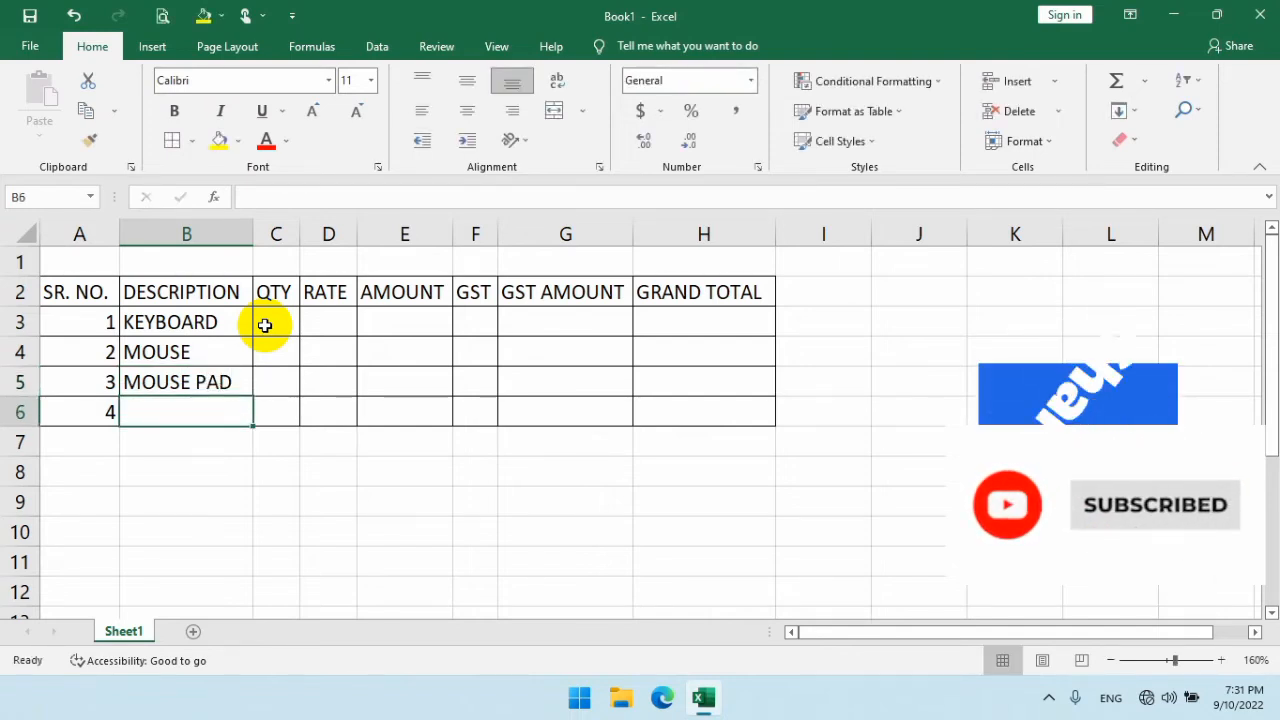
pyautogui.write('RAM')
pyautogui.press('Tab')
# Step: Enter the quantities 10, 10, 15 and 2 in C3 through C6
pyautogui.click(268, 321)
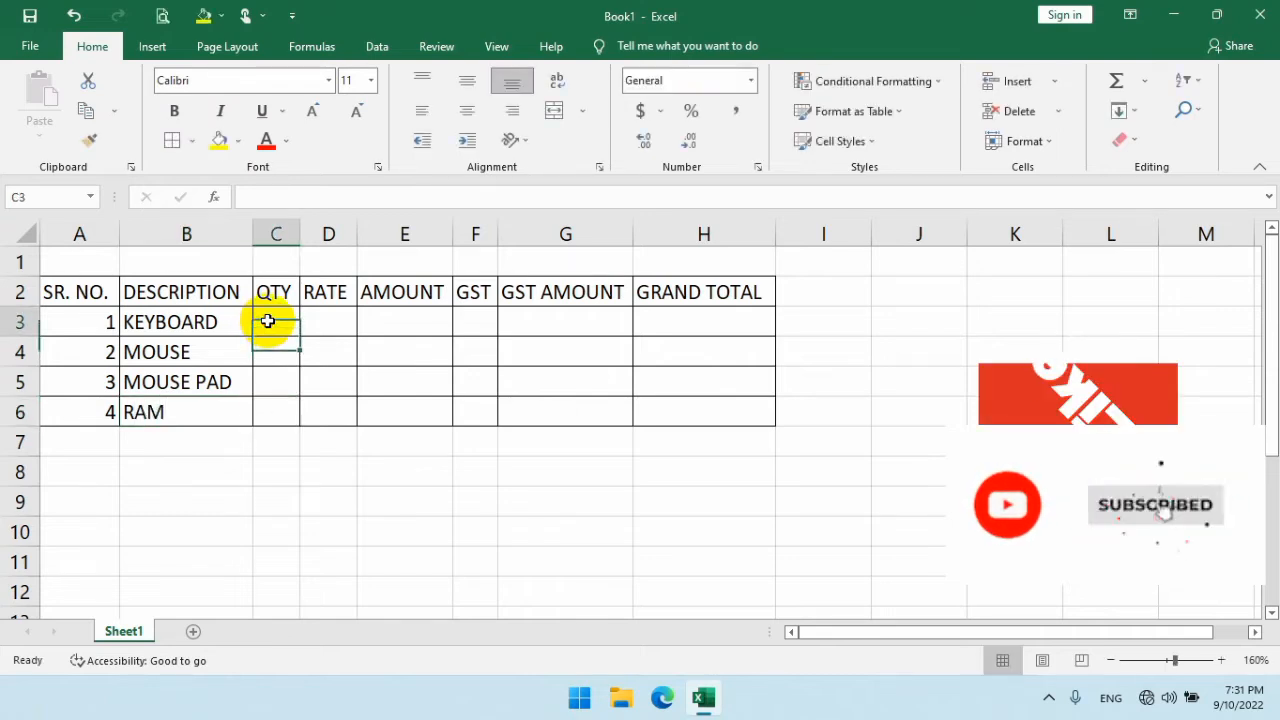
pyautogui.write('10')
pyautogui.press('Return')
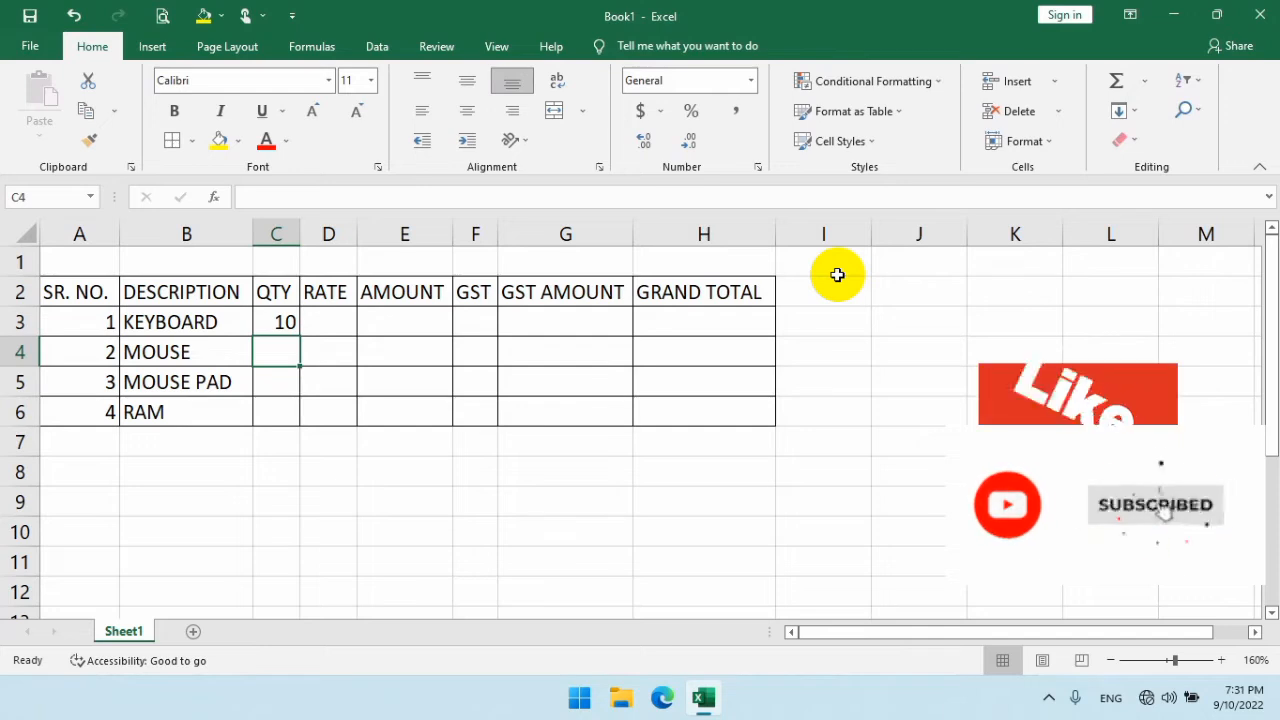
pyautogui.write('10')
pyautogui.press('Return')
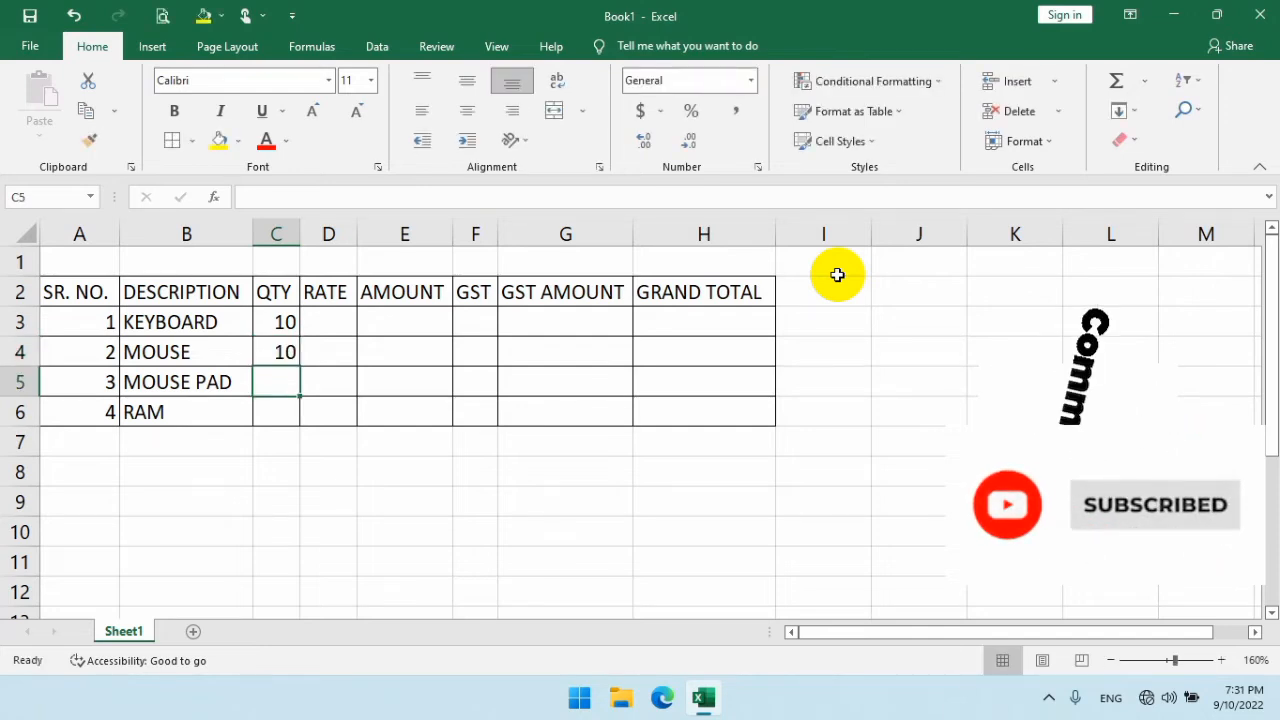
pyautogui.write('15')
pyautogui.press('Return')
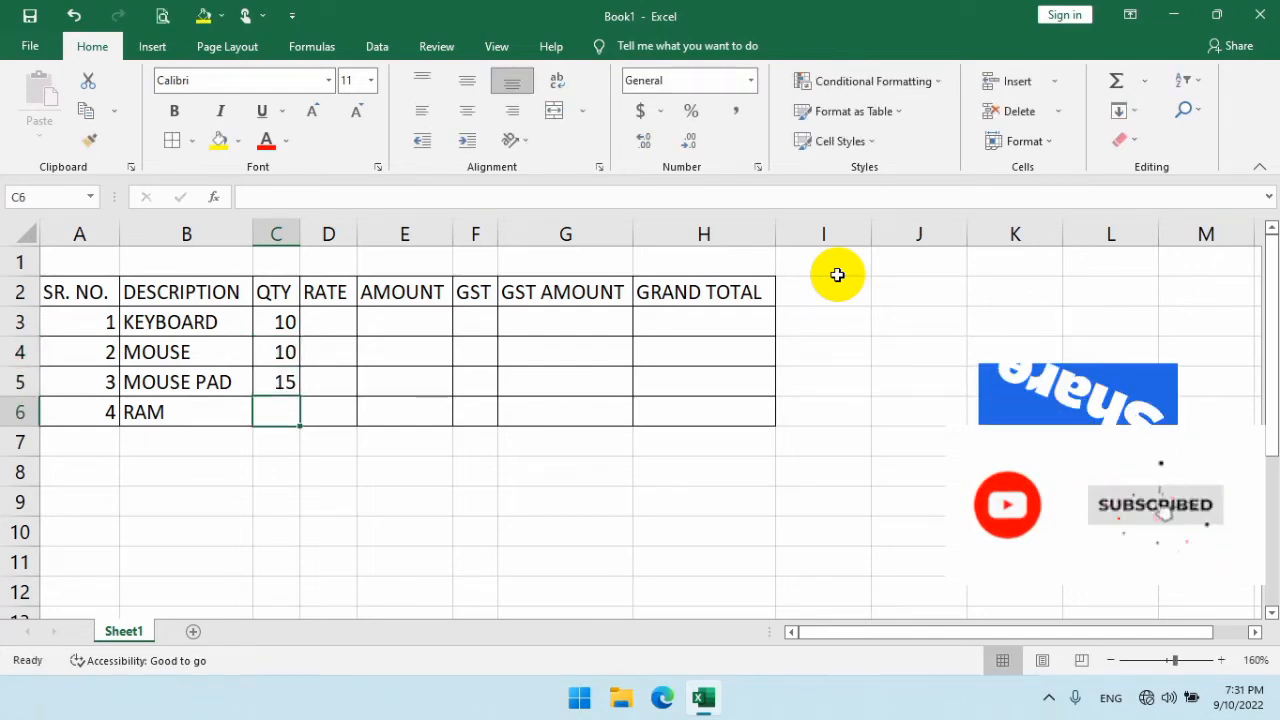
pyautogui.write('2')
pyautogui.press('Return')
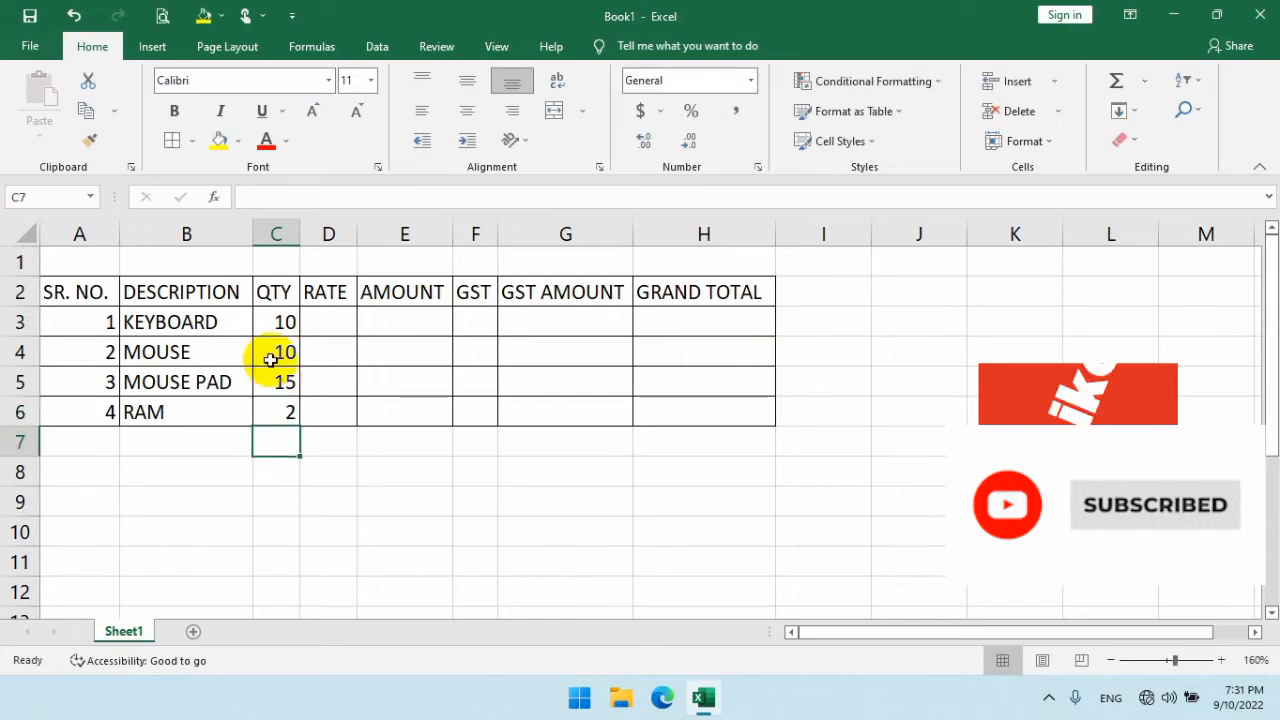
# Step: Widen column D and enter the rates 200, 100, 30 and 1250 in D3 through D6
pyautogui.click(348, 323)
pyautogui.moveTo(357, 240); pyautogui.dragTo(395, 240)
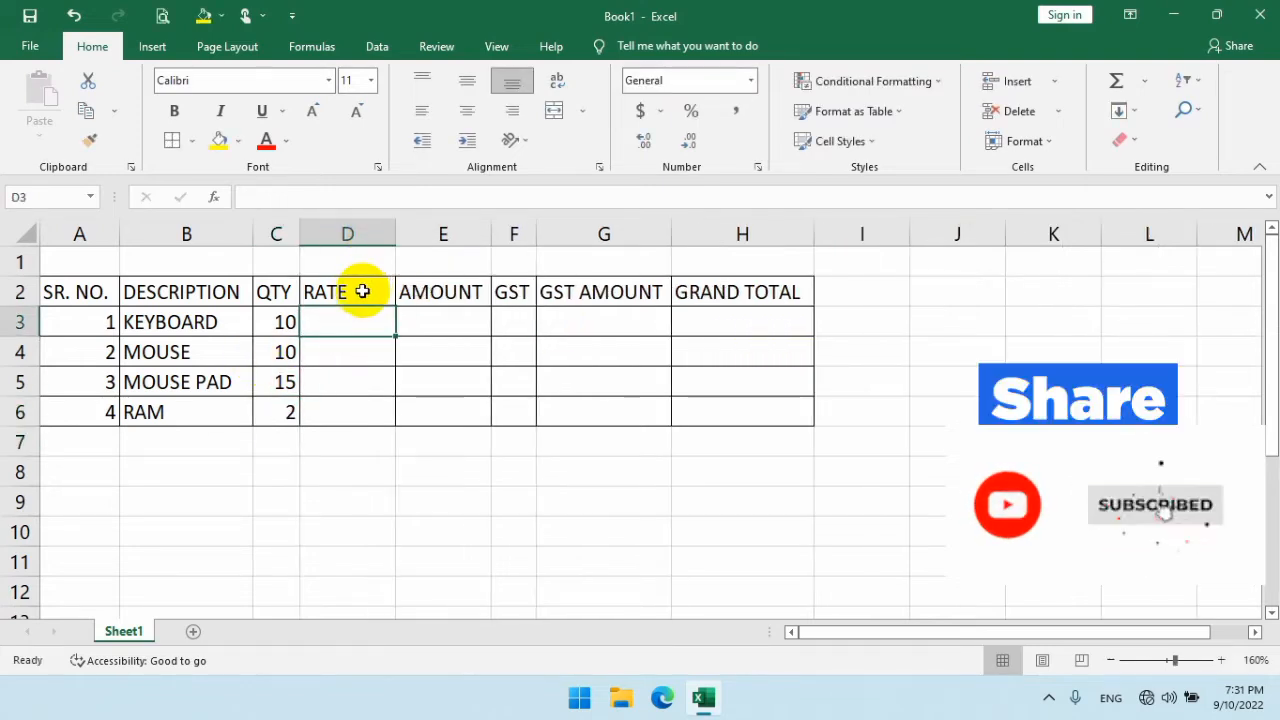
pyautogui.write('200')
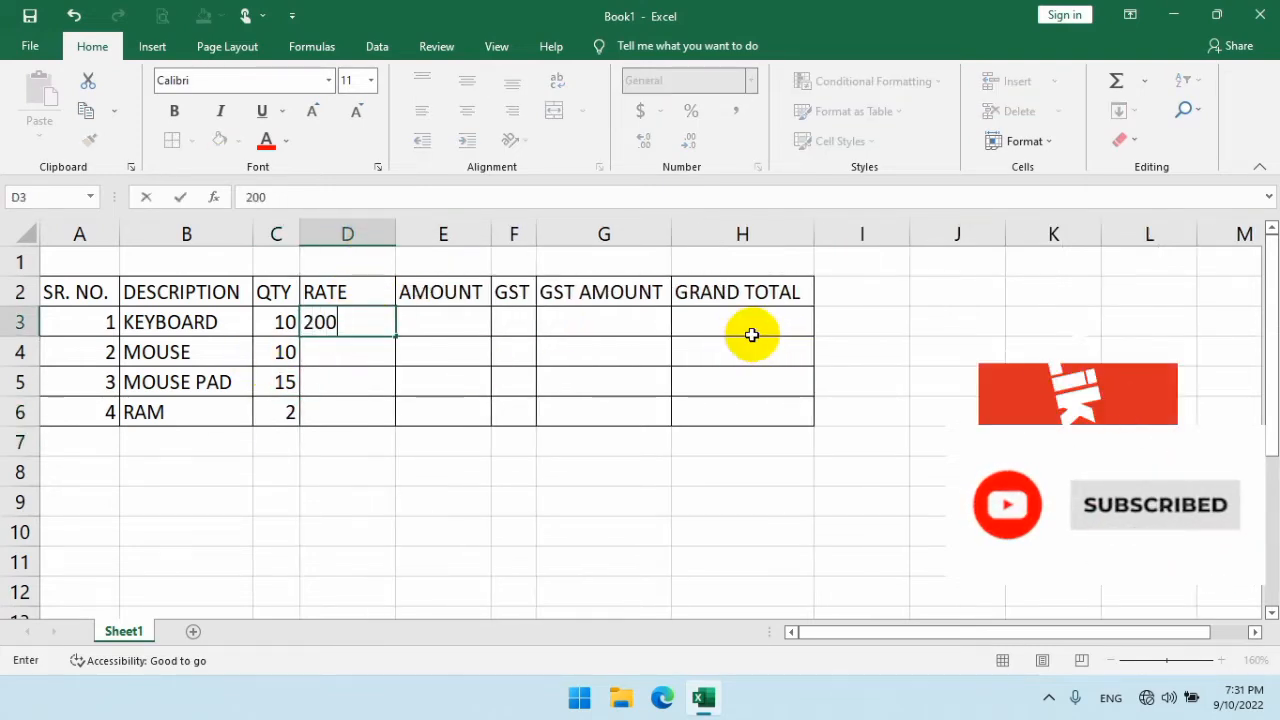
pyautogui.press('Return')
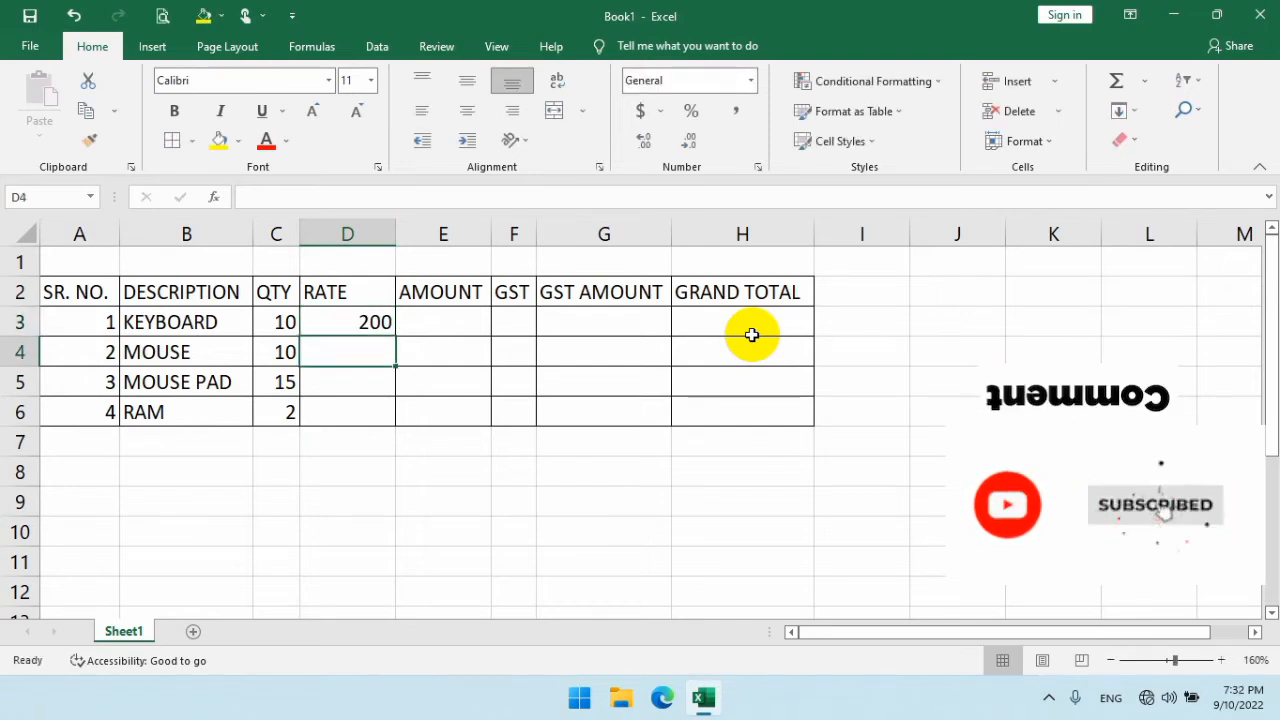
pyautogui.write('100')
pyautogui.press('Return')
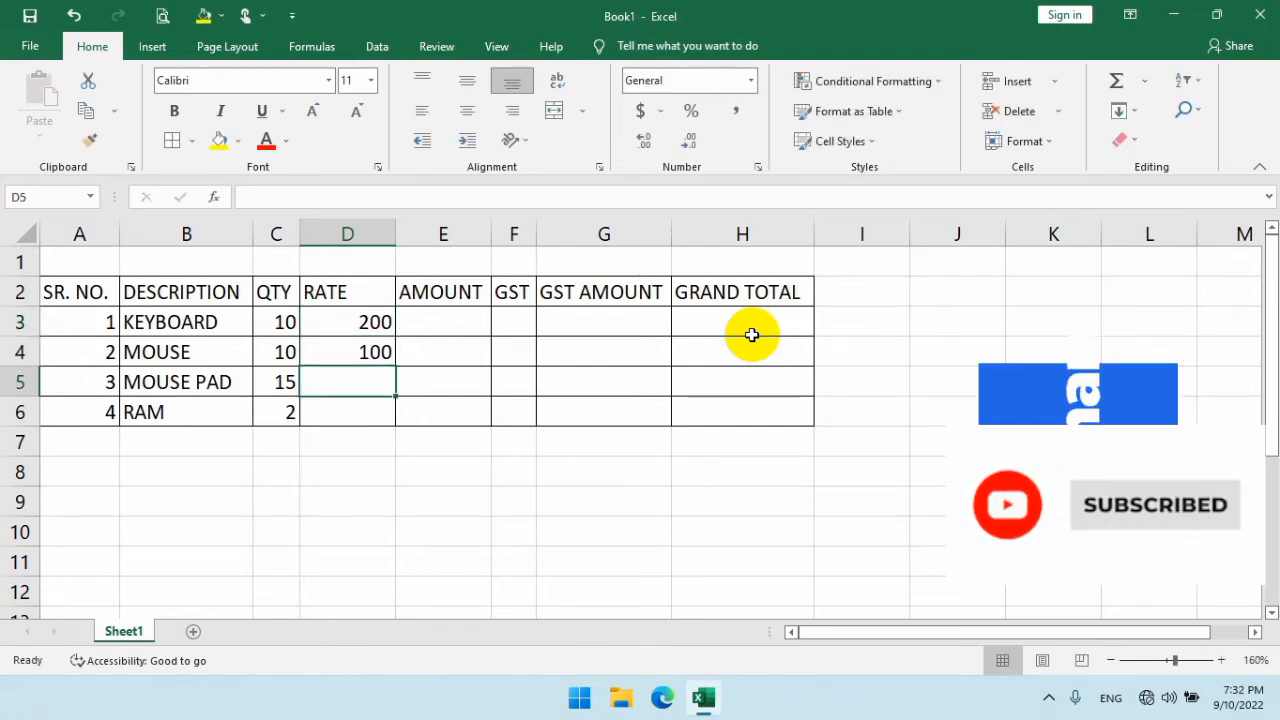
pyautogui.write('30')
pyautogui.press('Return')
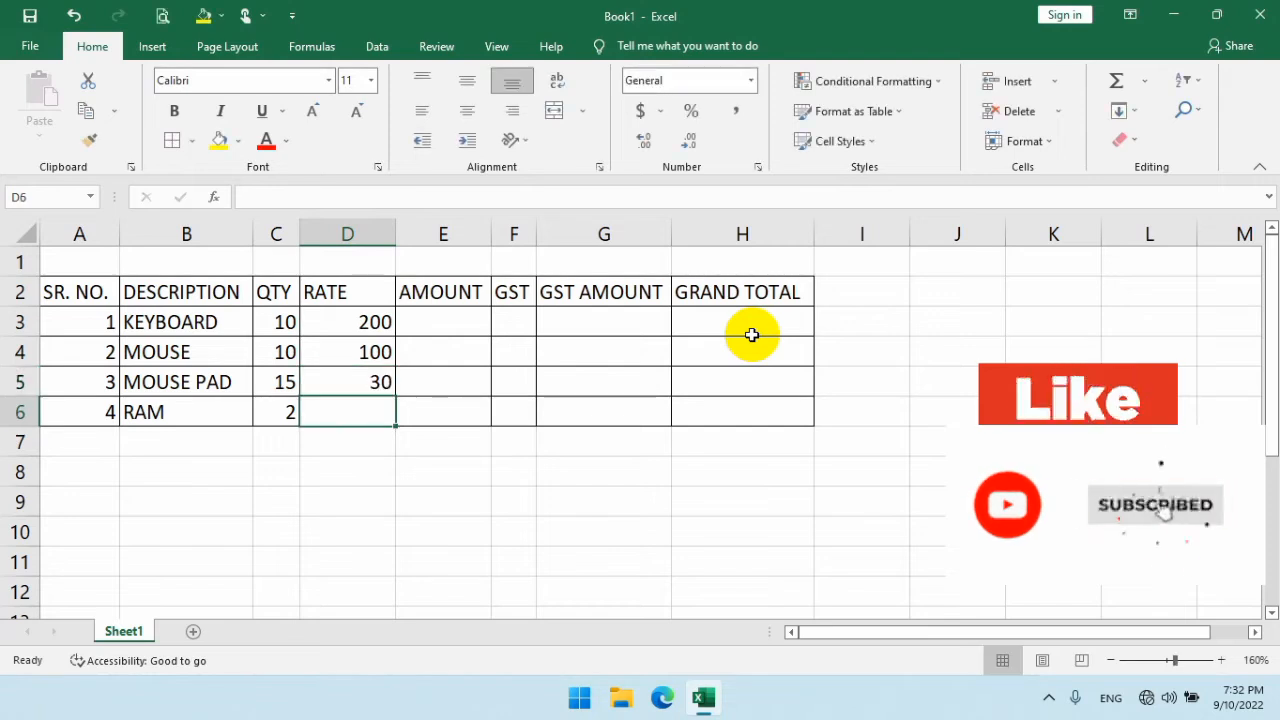
pyautogui.write('1250')
pyautogui.press('Return')
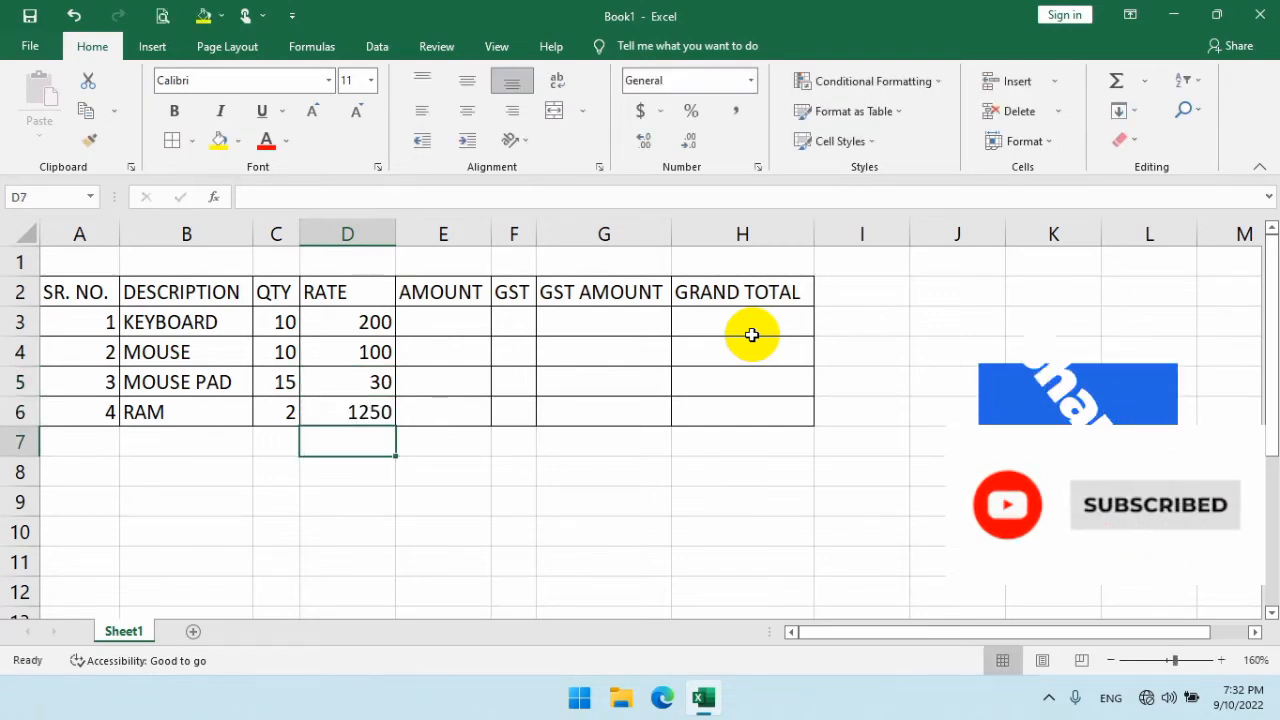
pyautogui.click(640, 469)
pyautogui.moveTo(370, 327); pyautogui.dragTo(352, 385)
pyautogui.click(282, 312)
pyautogui.click(346, 325)
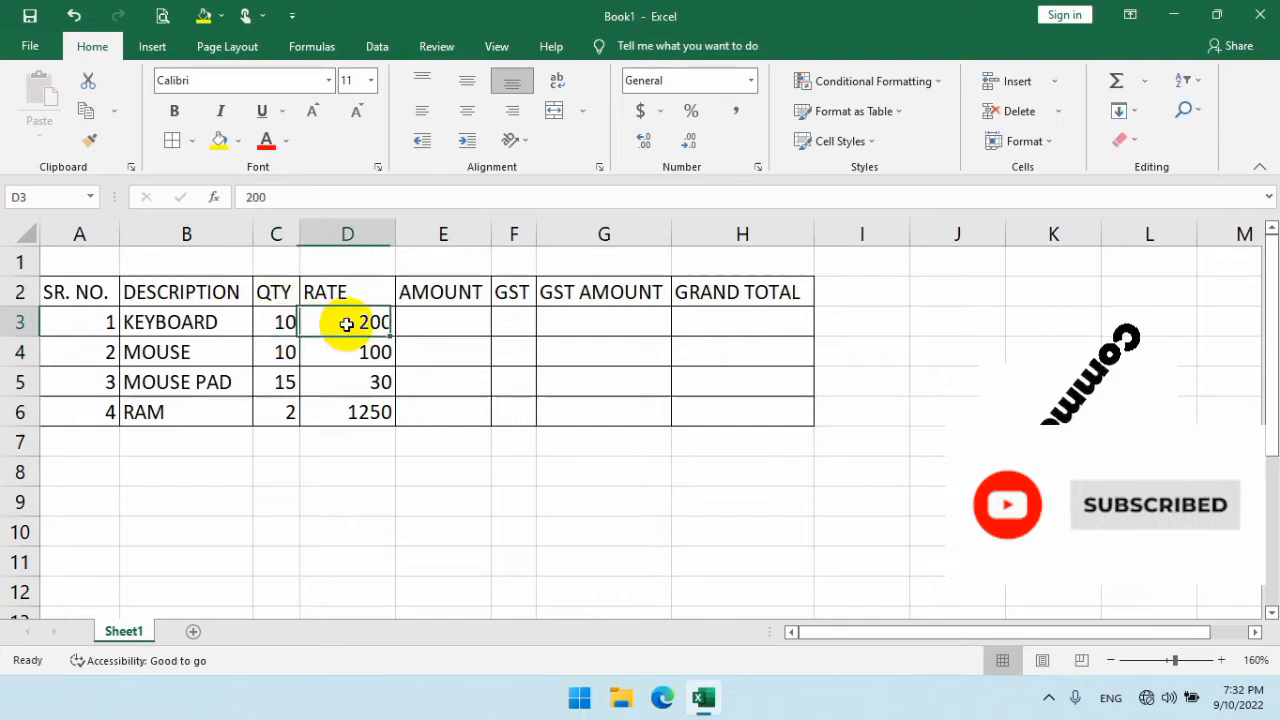
# Step: Calculate the keyboard's AMOUNT in E3 with =C3*D3 and fill the formula down to E6
pyautogui.click(448, 317)
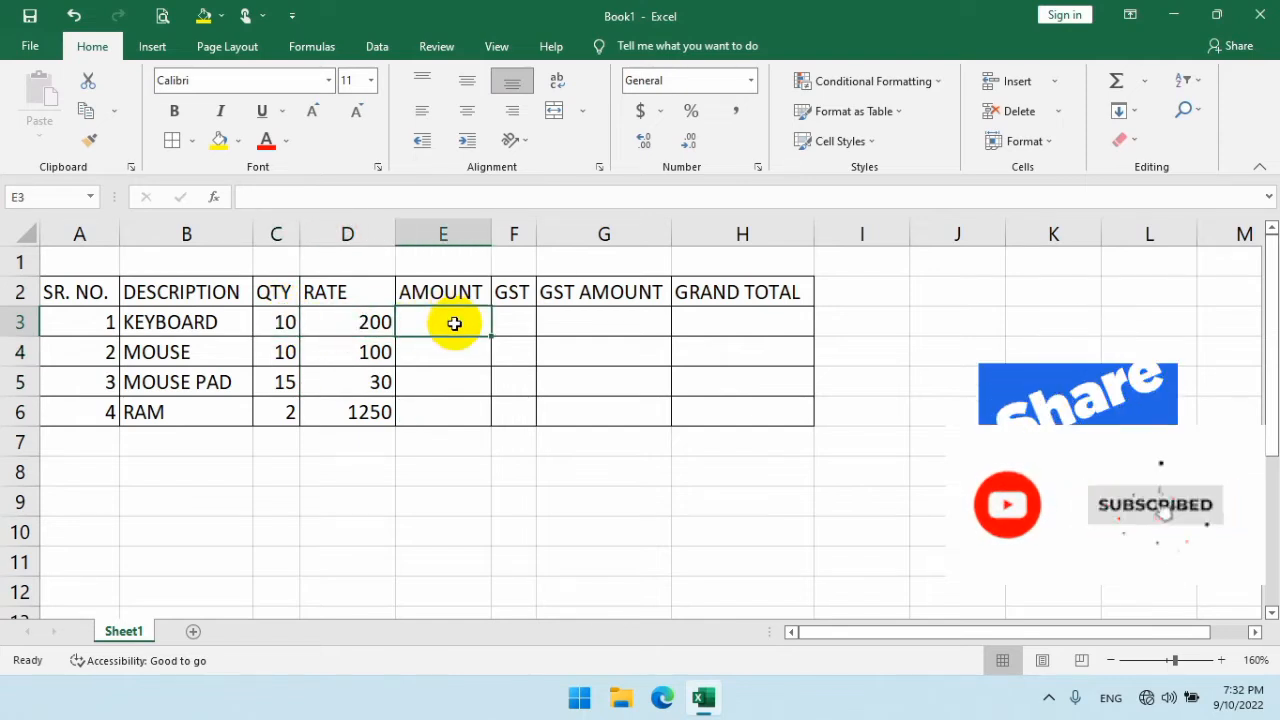
pyautogui.write('=')
pyautogui.click(286, 322)
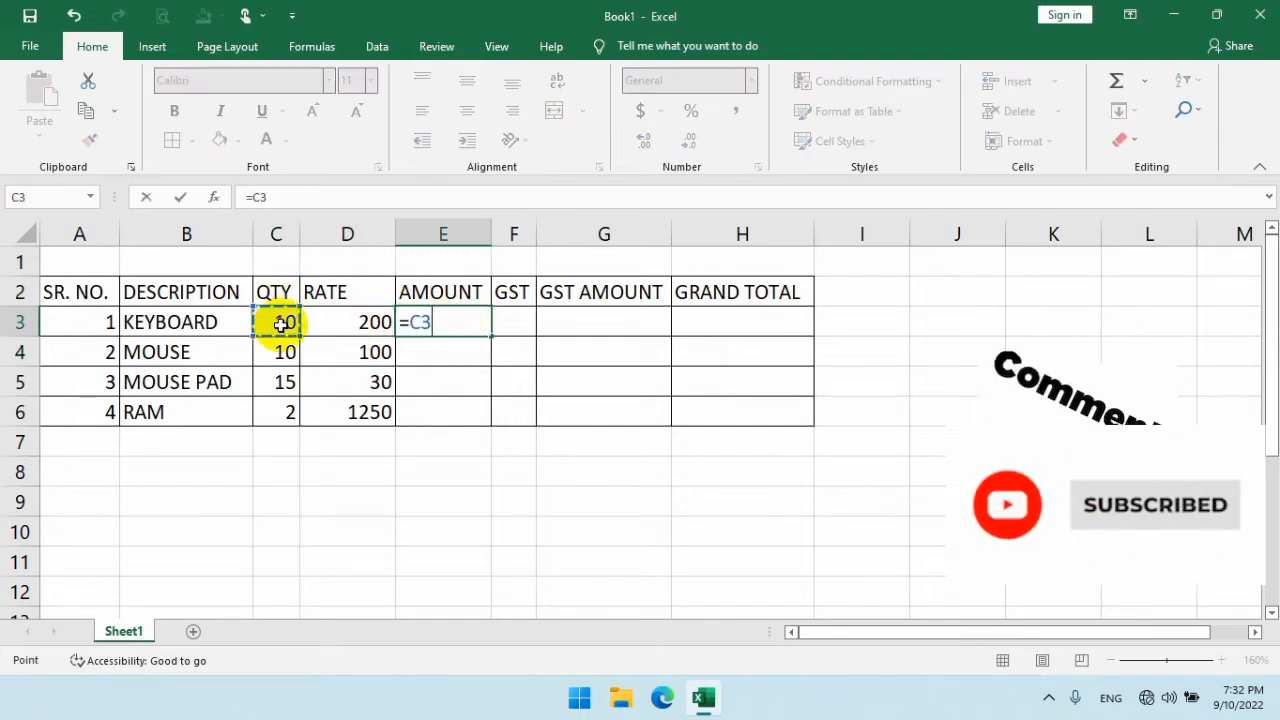
pyautogui.write('*')
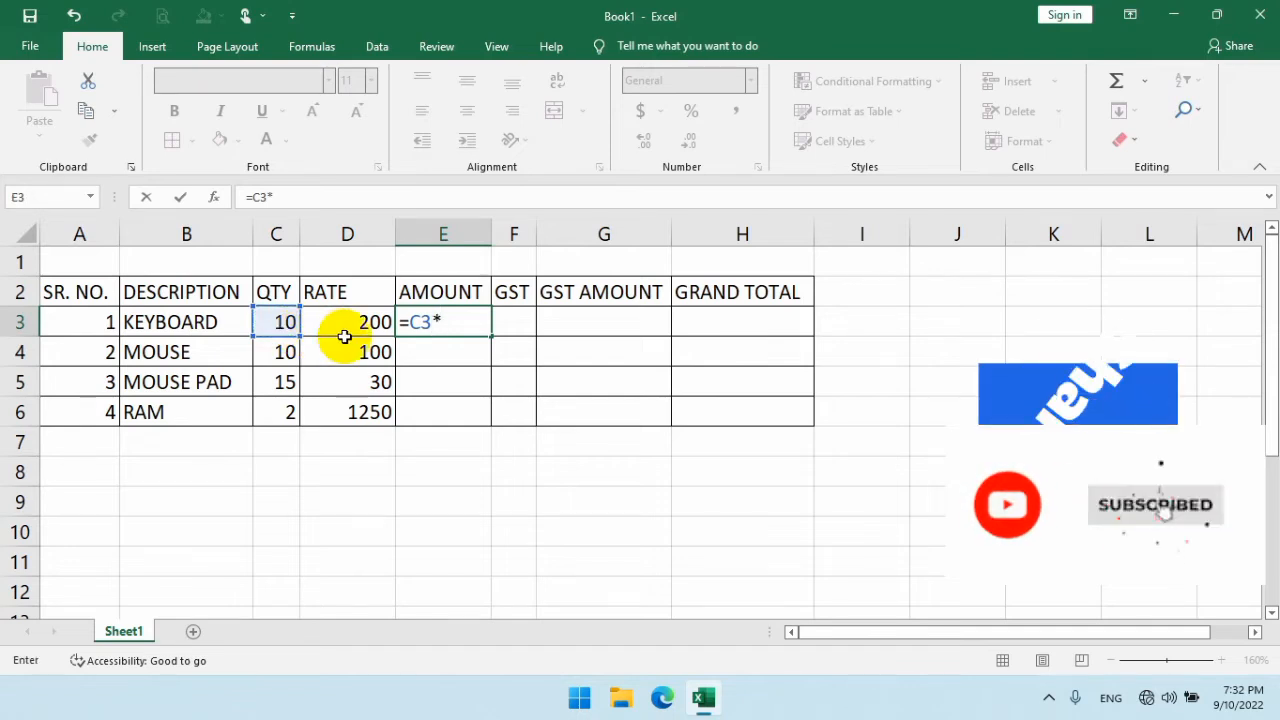
pyautogui.click(347, 339)
pyautogui.click(354, 327)
pyautogui.press('Return')
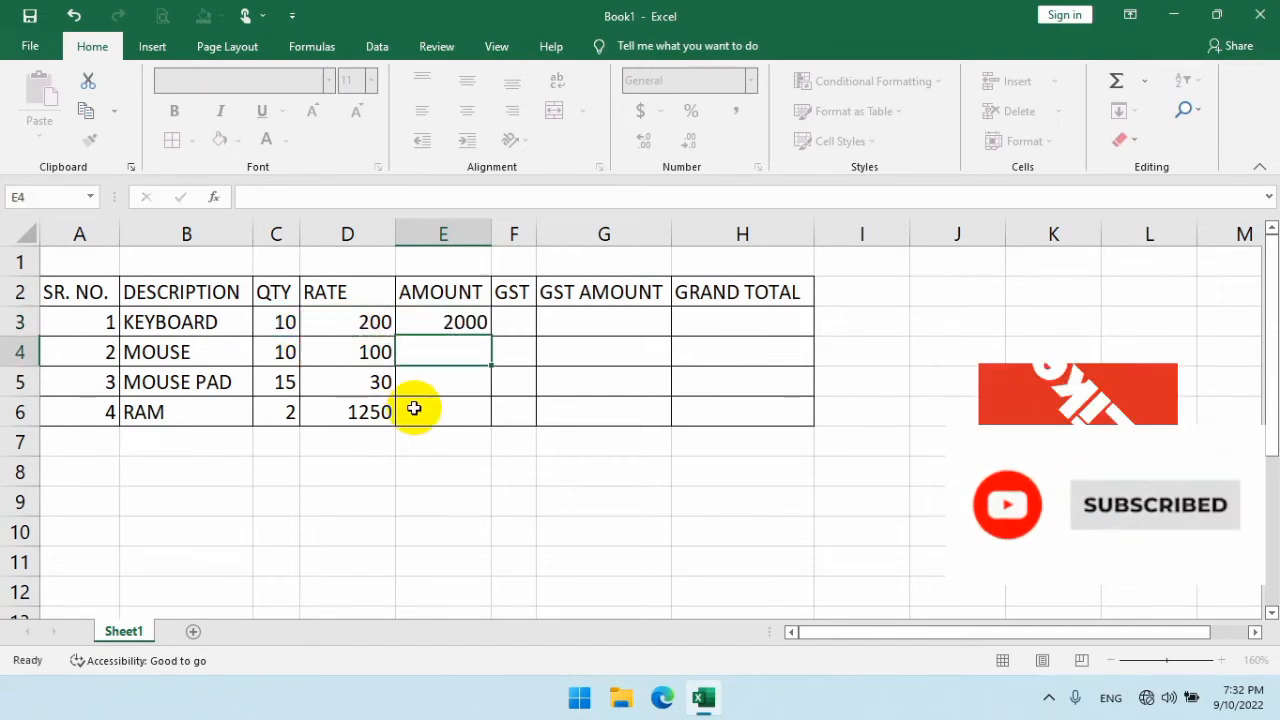
pyautogui.click(465, 316)
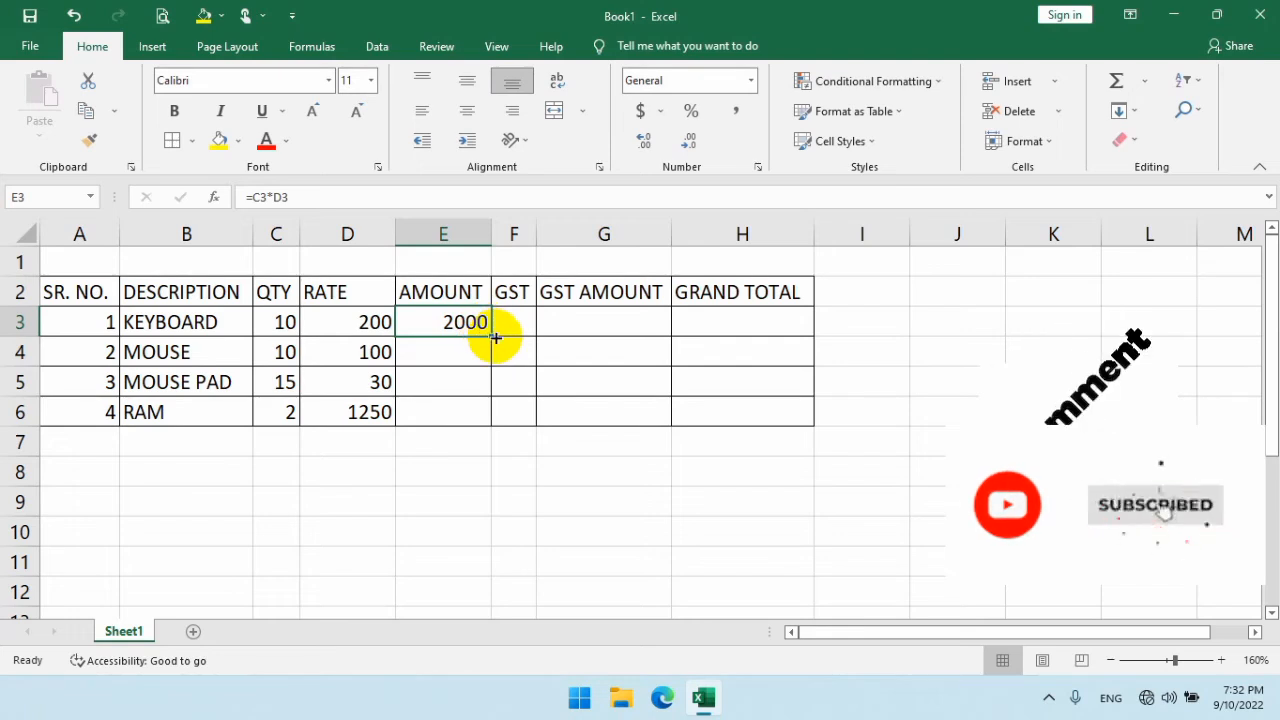
pyautogui.moveTo(492, 336); pyautogui.dragTo(491, 420)
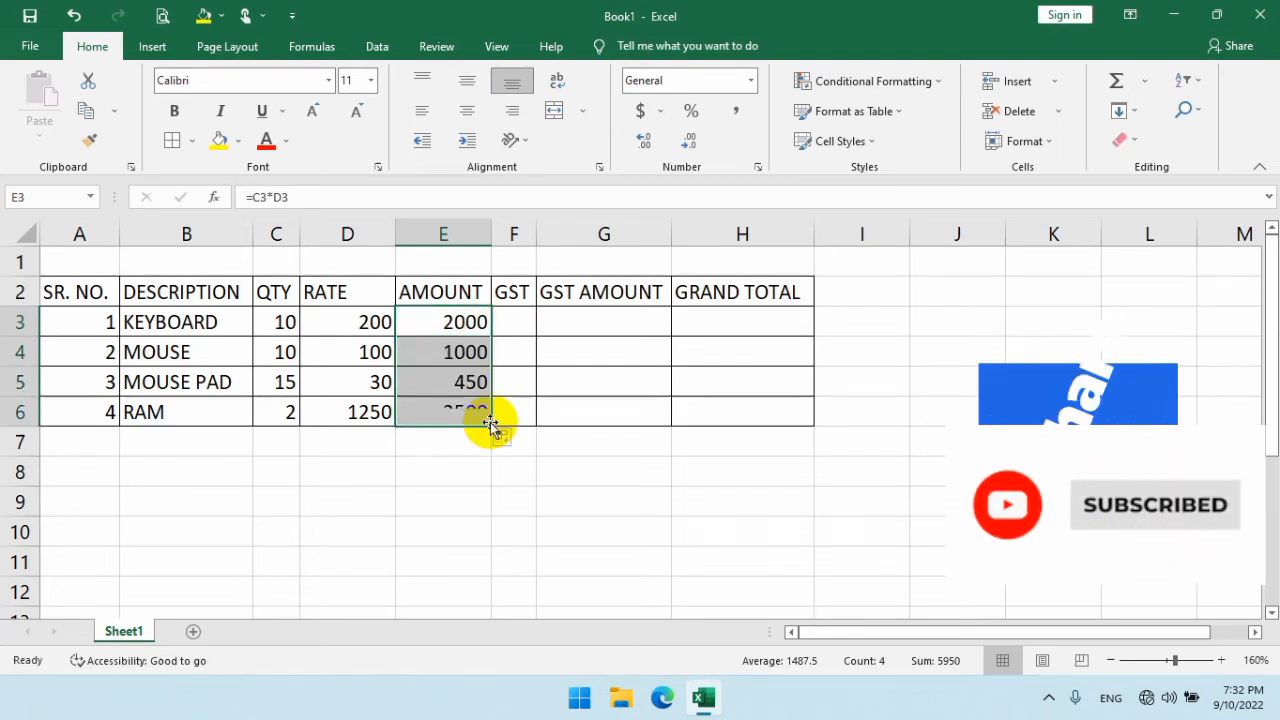
# Step: Enter the GST rates 18% for KEYBOARD in F3 and 9% for MOUSE in F4
pyautogui.click(563, 374)
pyautogui.click(522, 320)
pyautogui.write('18')
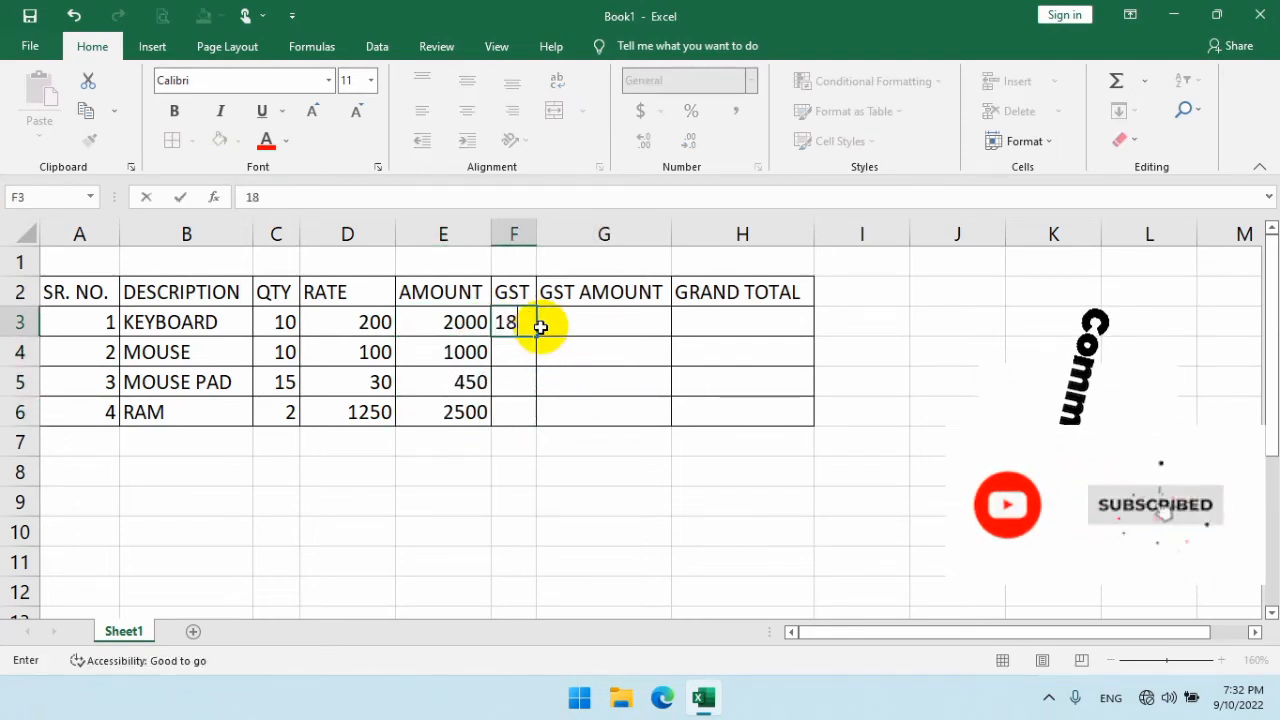
pyautogui.write('%')
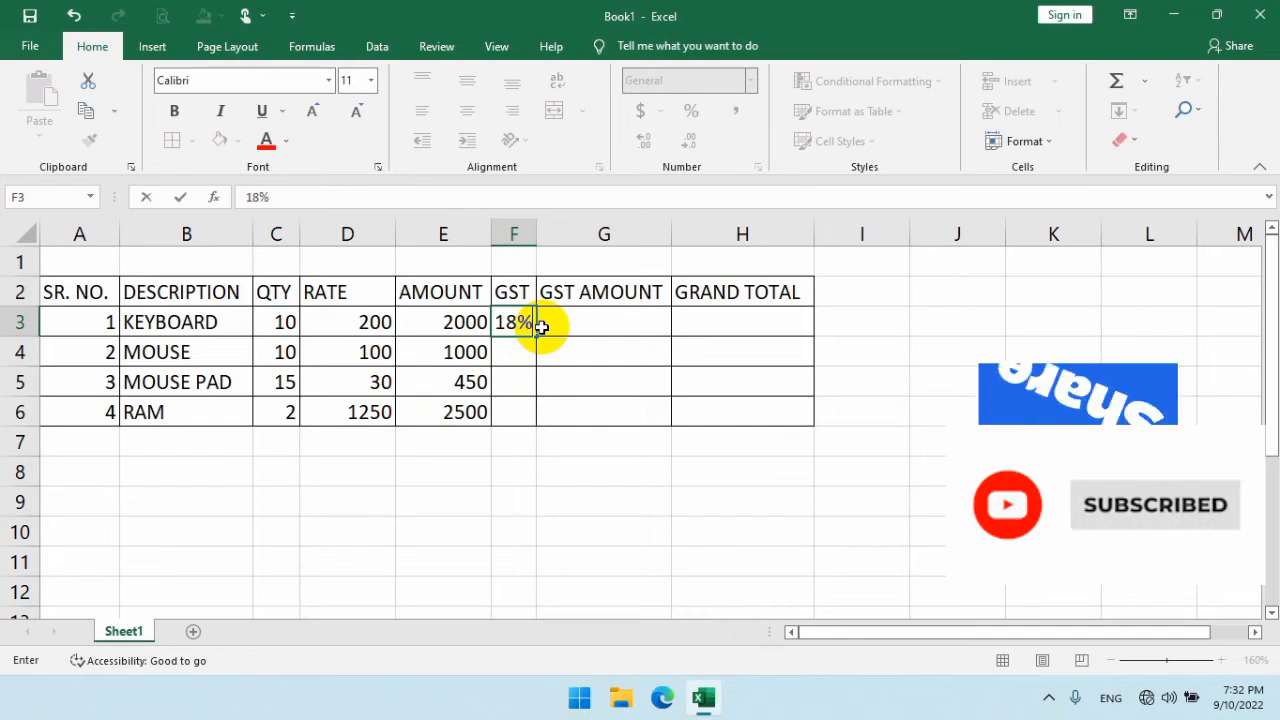
pyautogui.click(514, 351)
pyautogui.write('9')
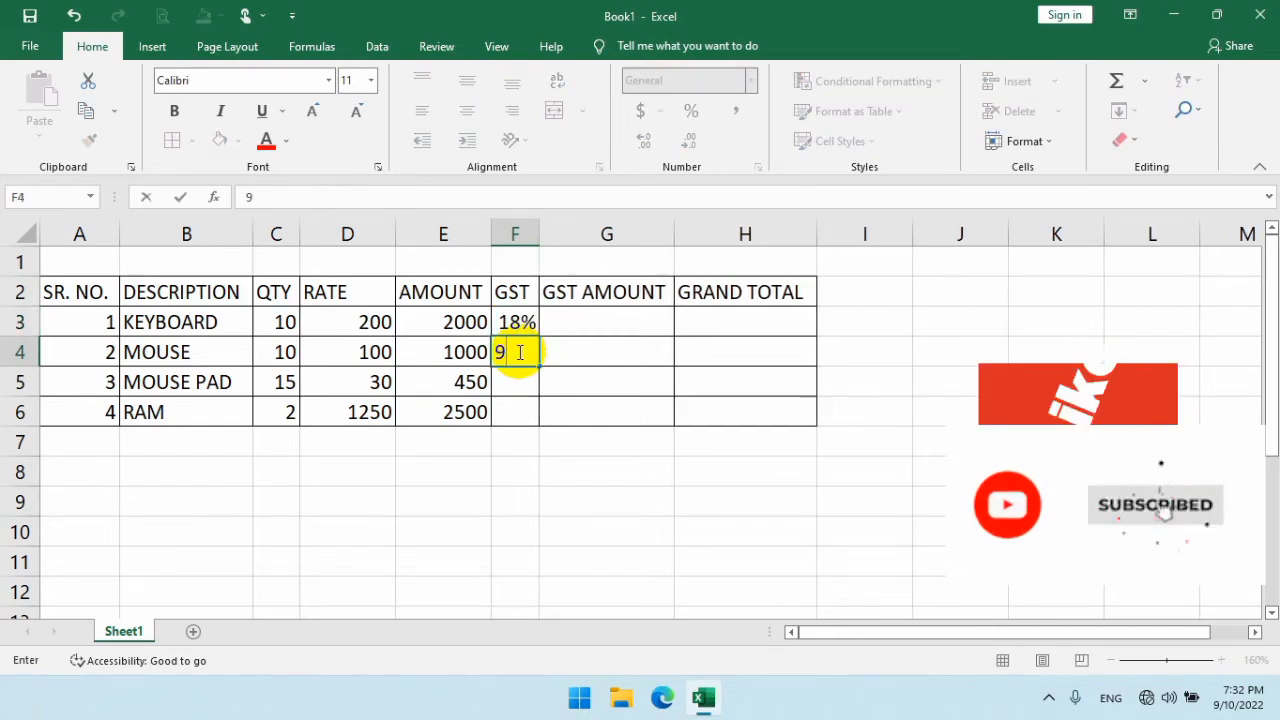
pyautogui.write('%')
pyautogui.press('Return')
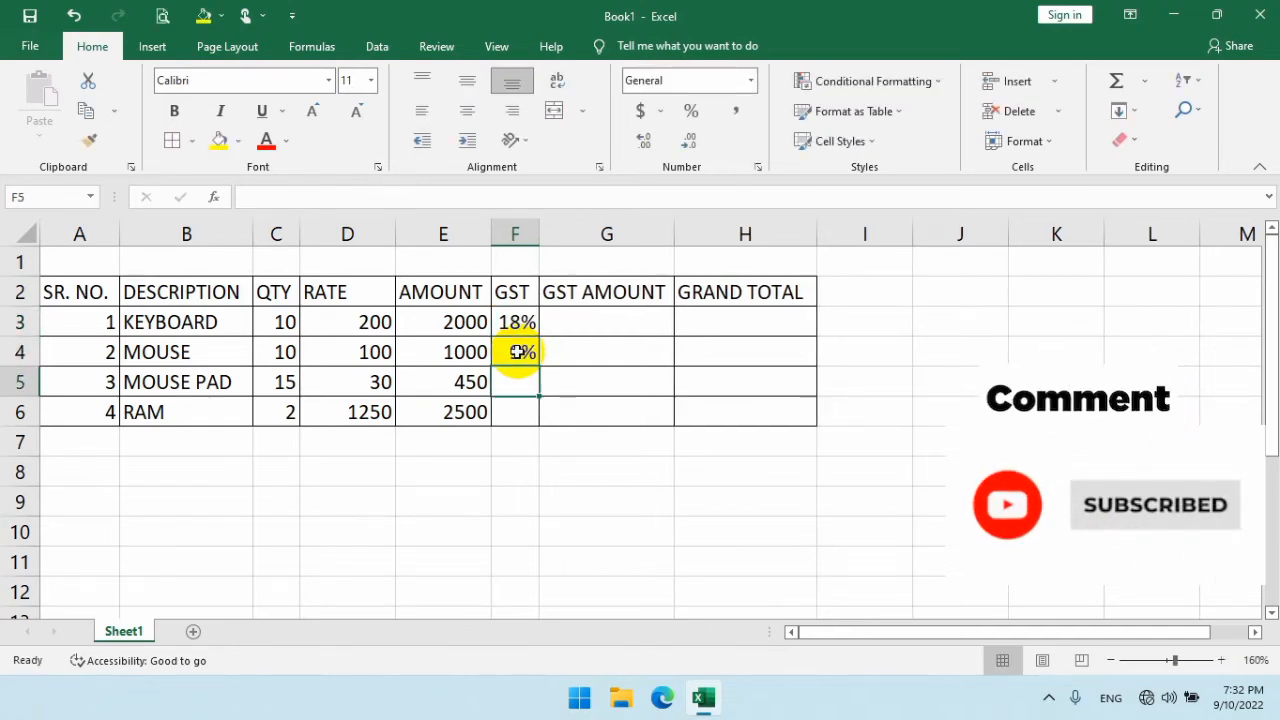
# Step: Enter the GST rates 12% for MOUSE PAD in F5 and 15% for RAM in F6
pyautogui.write('12')
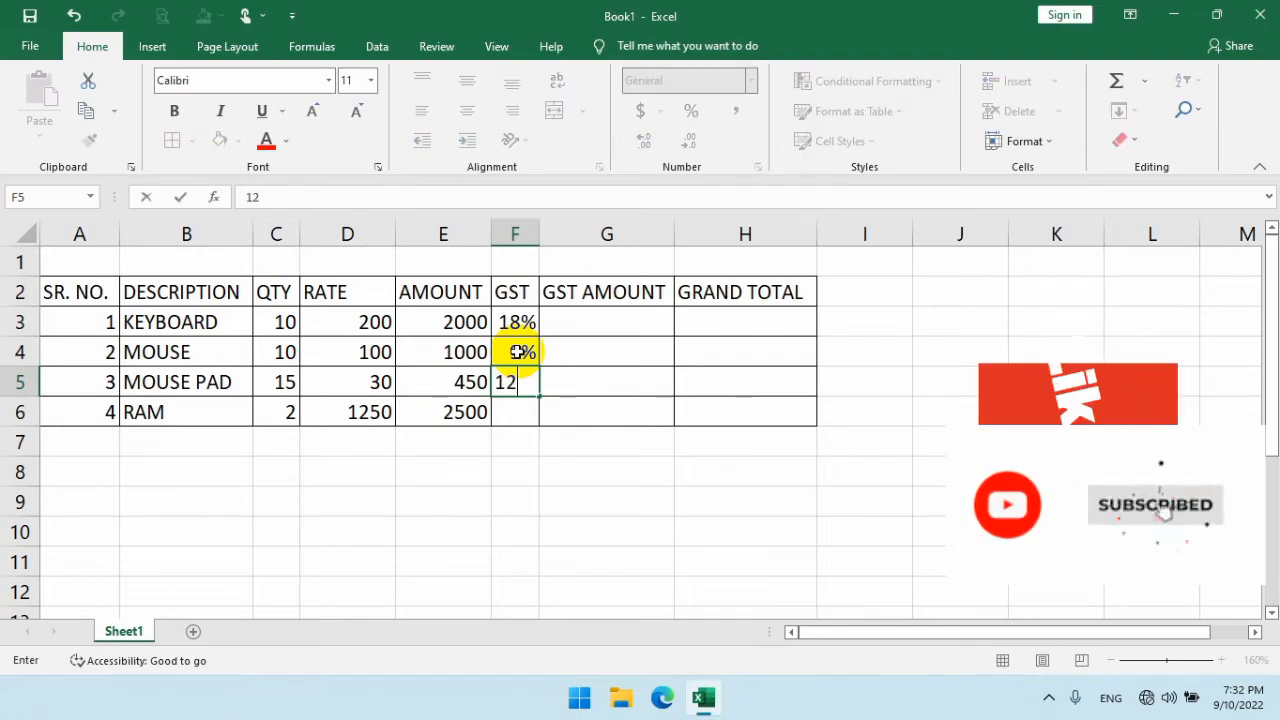
pyautogui.press('Return')
pyautogui.press('Up')
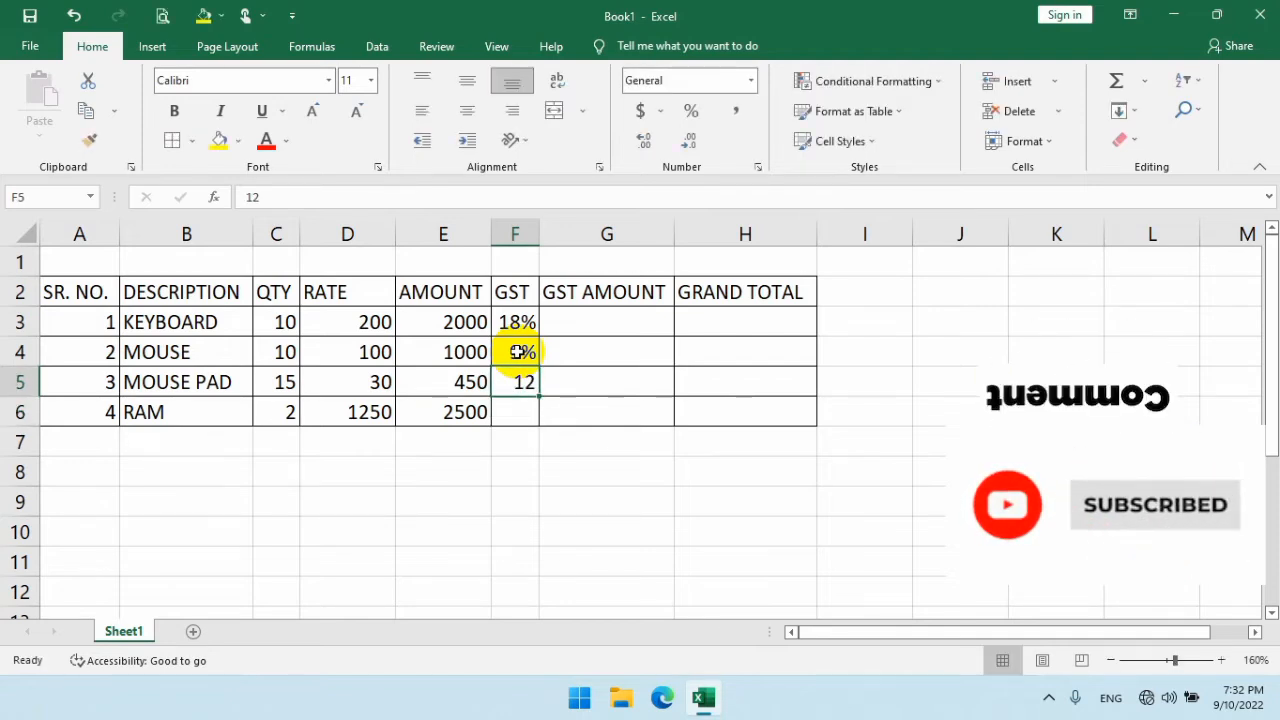
pyautogui.press('Up')
pyautogui.press('Down')
pyautogui.write('12')
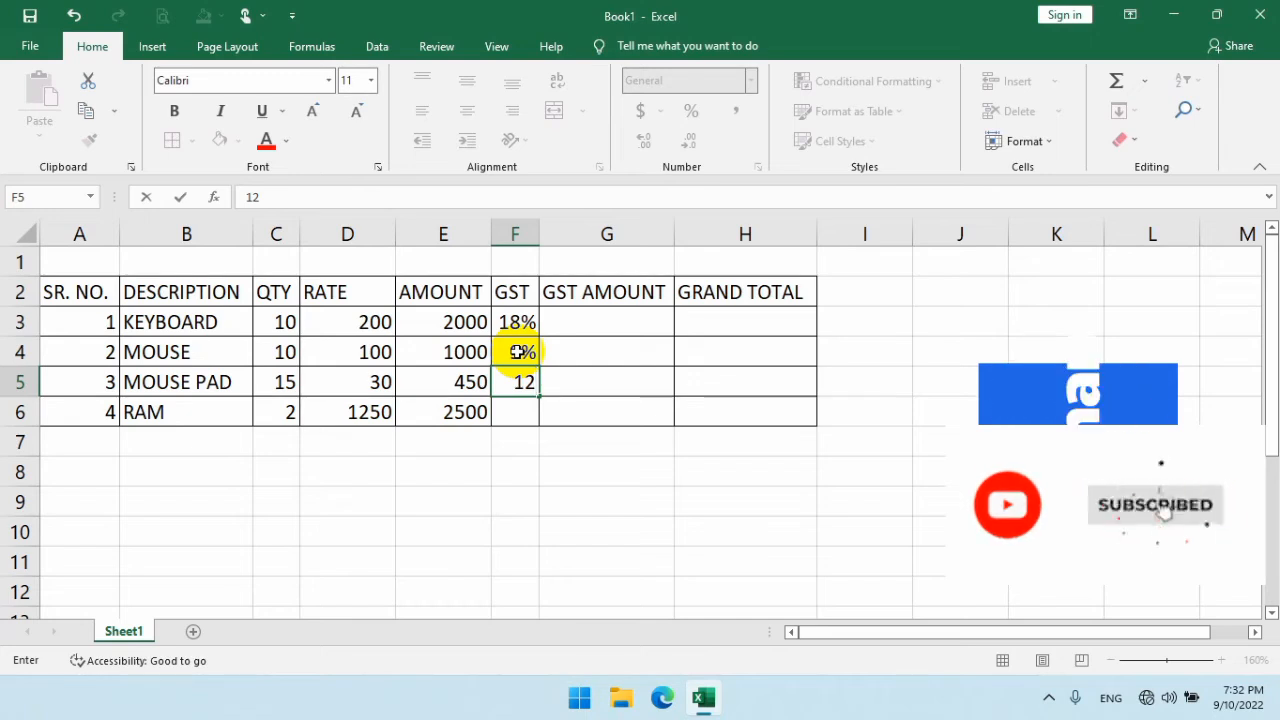
pyautogui.press('Return')
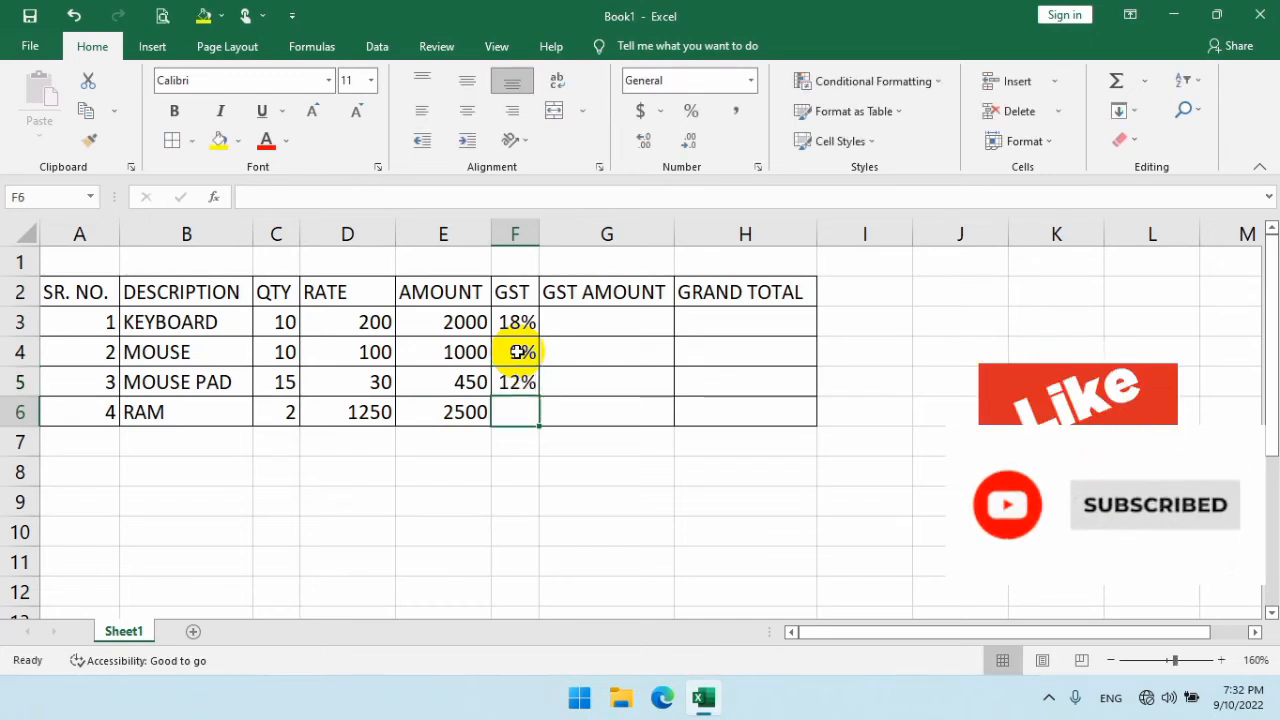
pyautogui.write('15')
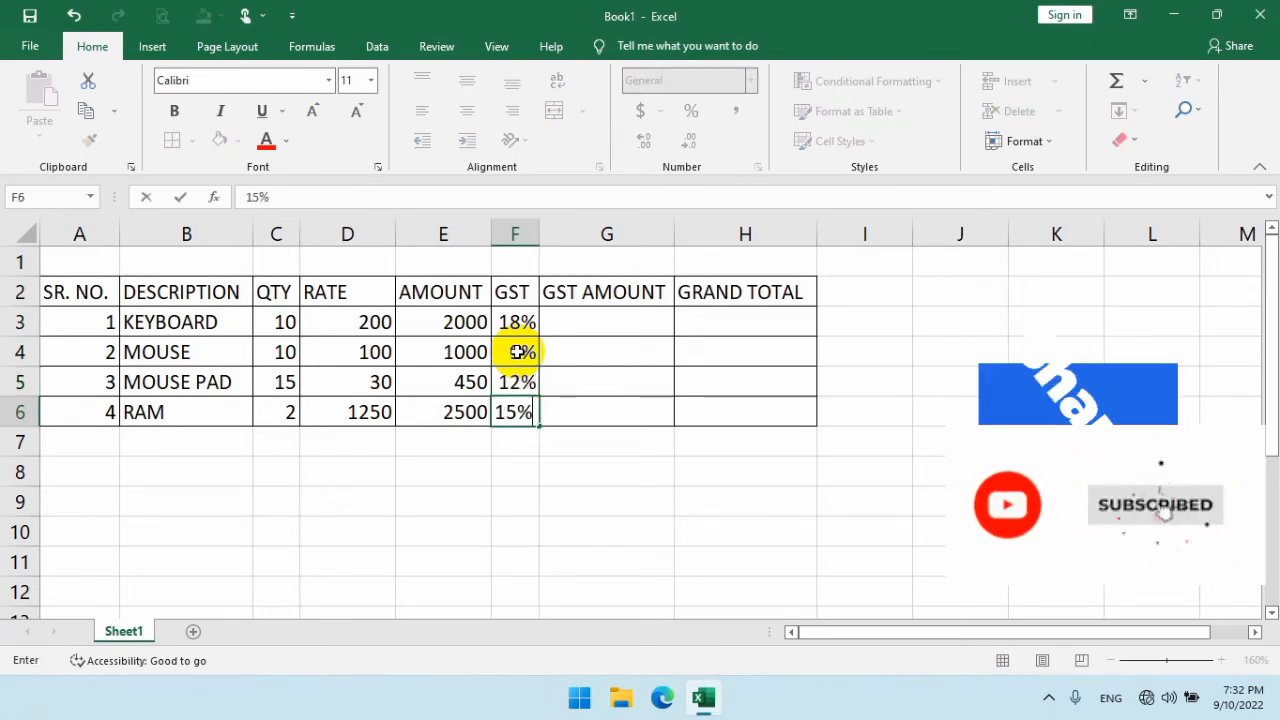
pyautogui.press('Return')
# Step: Calculate the GST AMOUNT in G3 with =E3*F3 and fill the formula down to G6
pyautogui.click(562, 321)
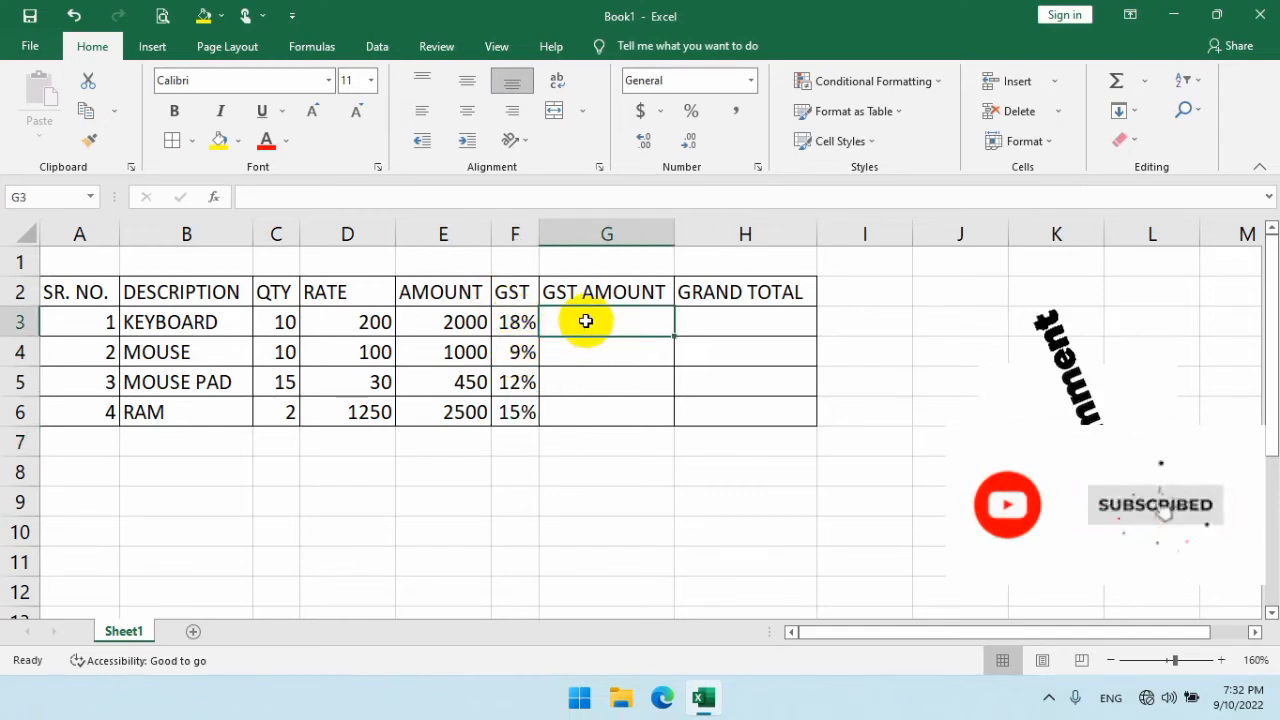
pyautogui.write('=')
pyautogui.click(445, 322)
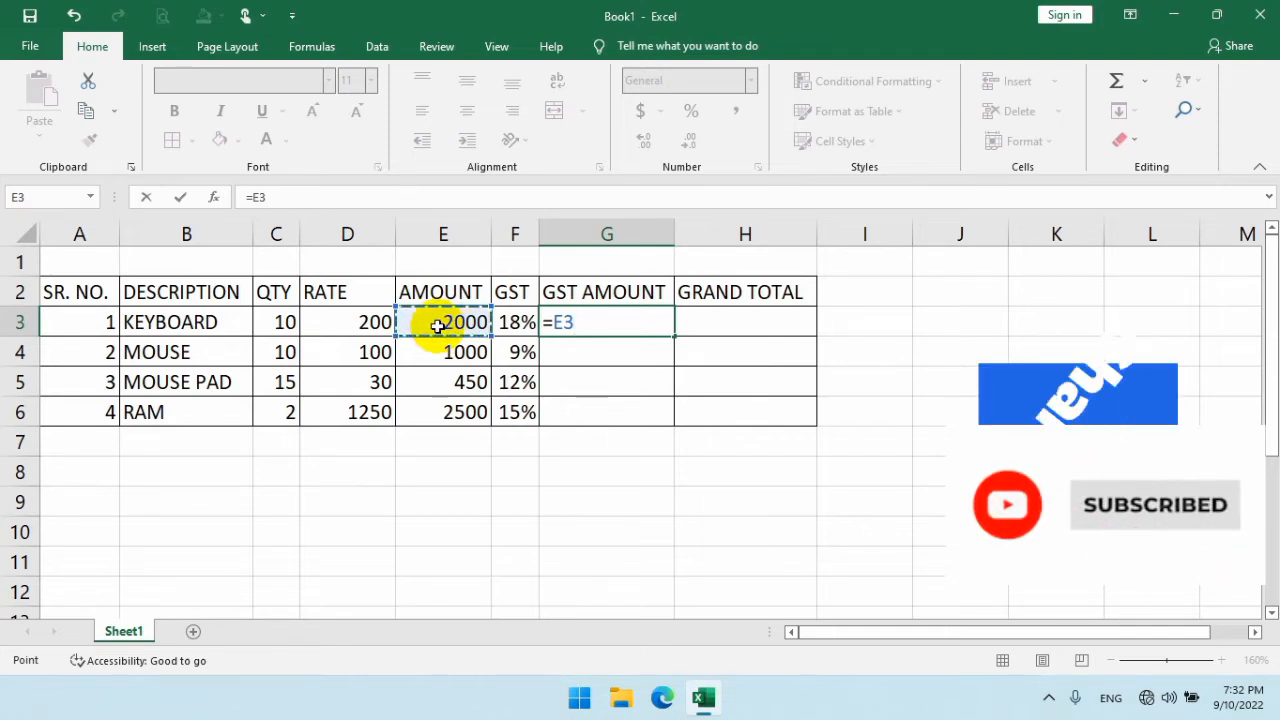
pyautogui.write('*')
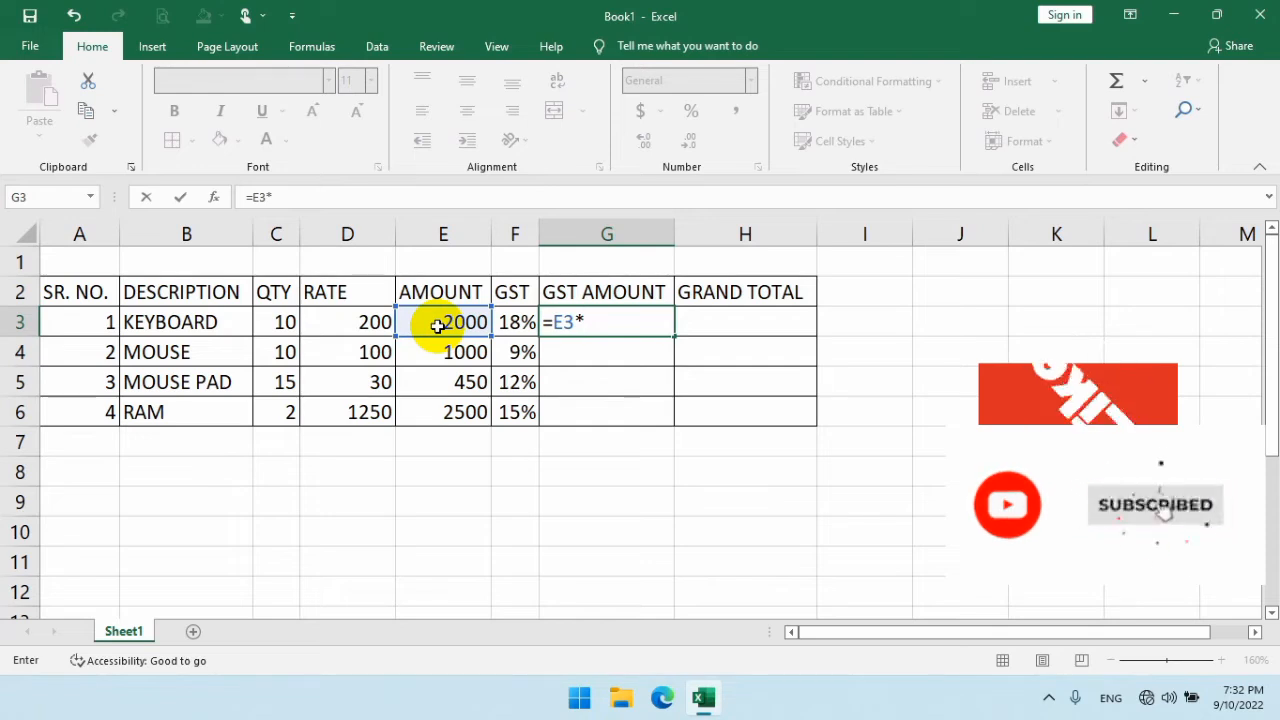
pyautogui.click(516, 324)
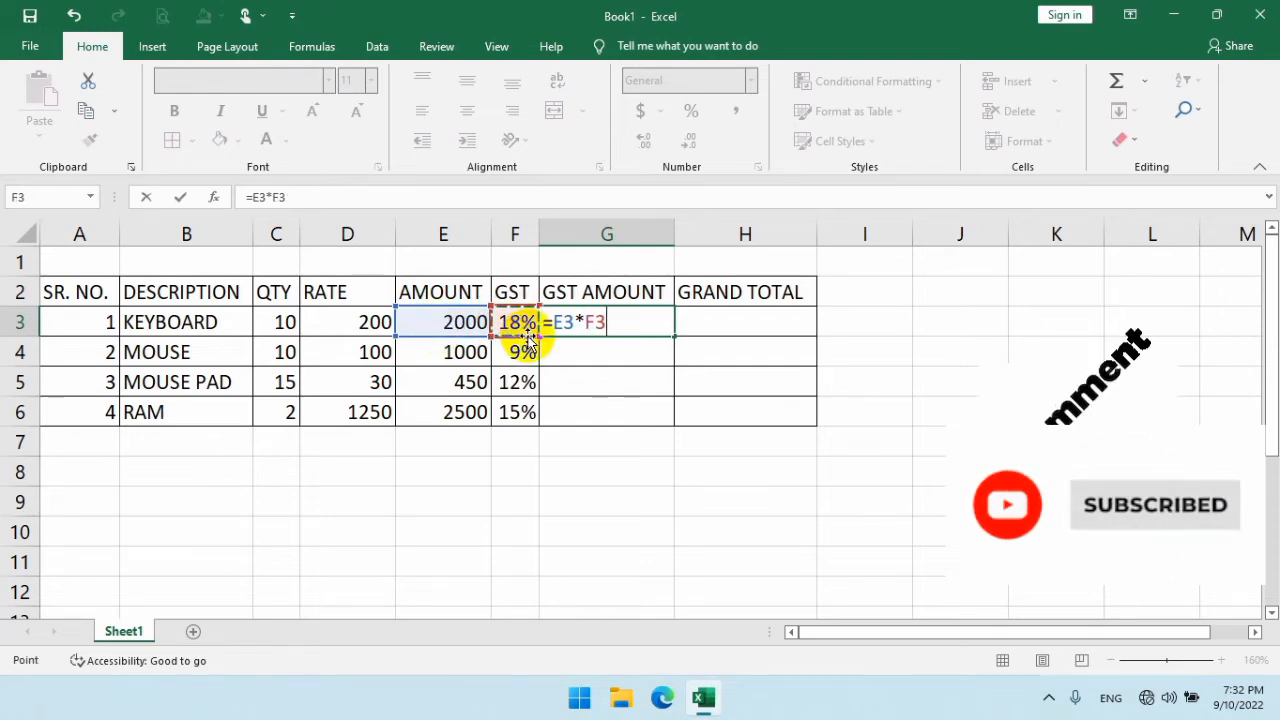
pyautogui.press('Return')
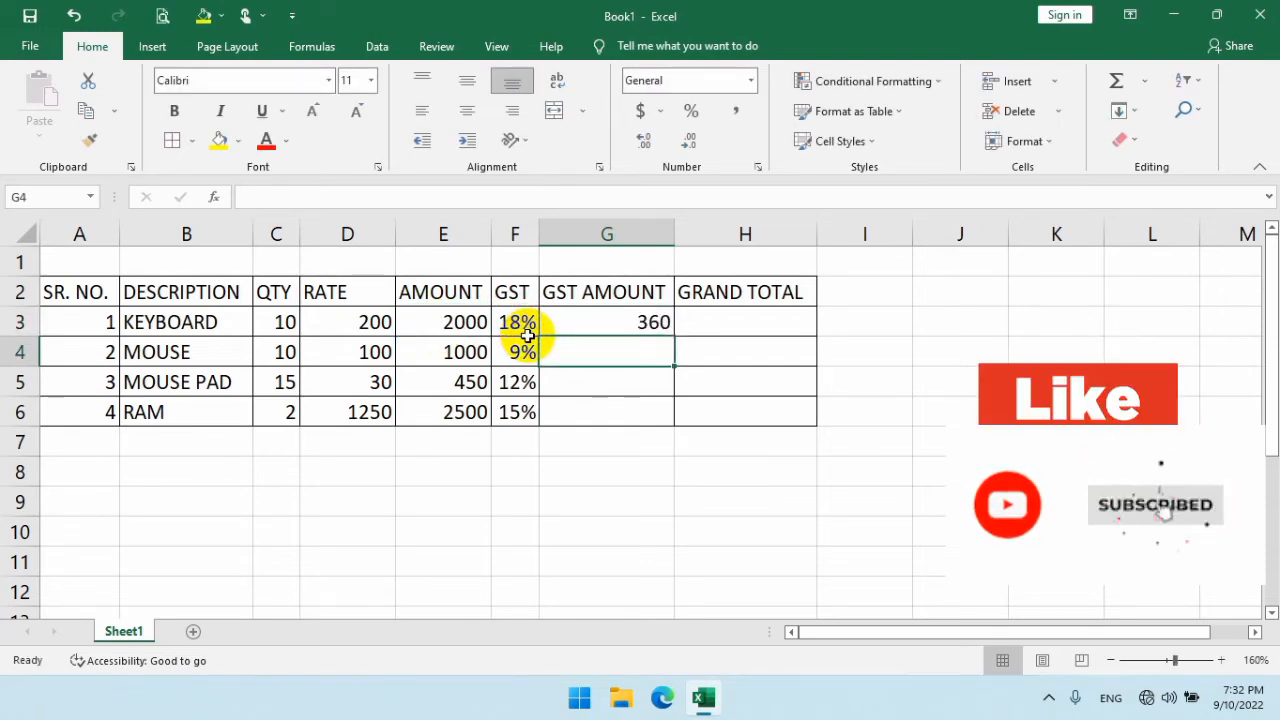
pyautogui.click(655, 325)
pyautogui.moveTo(674, 337); pyautogui.dragTo(670, 425)
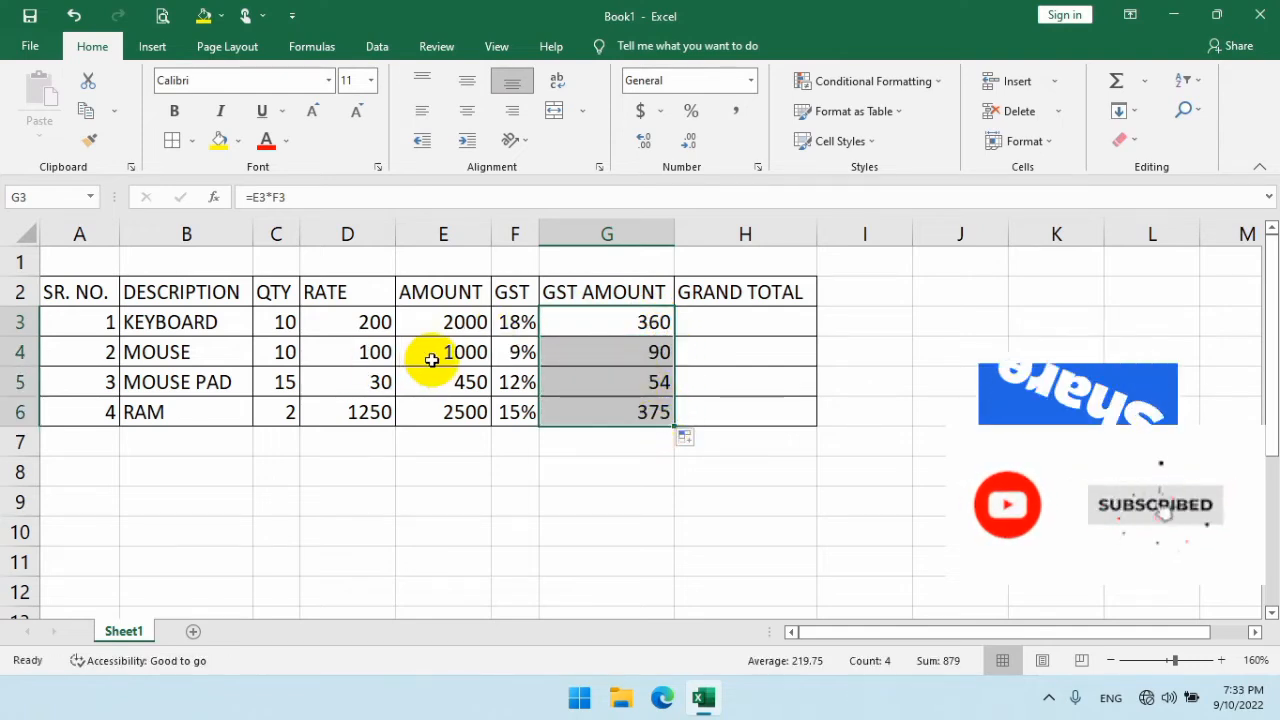
# Step: Calculate the GRAND TOTAL in H3 with =E3+G3 and fill the formula down to H6
pyautogui.click(724, 329)
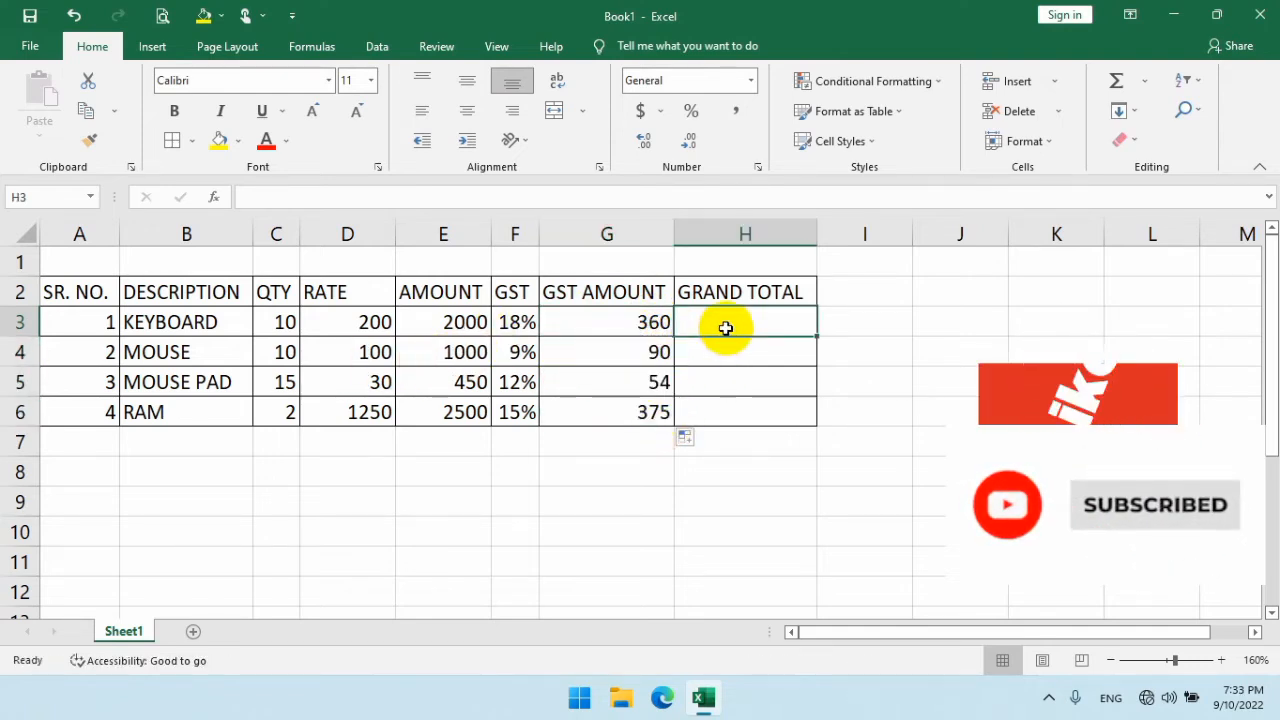
pyautogui.write('=')
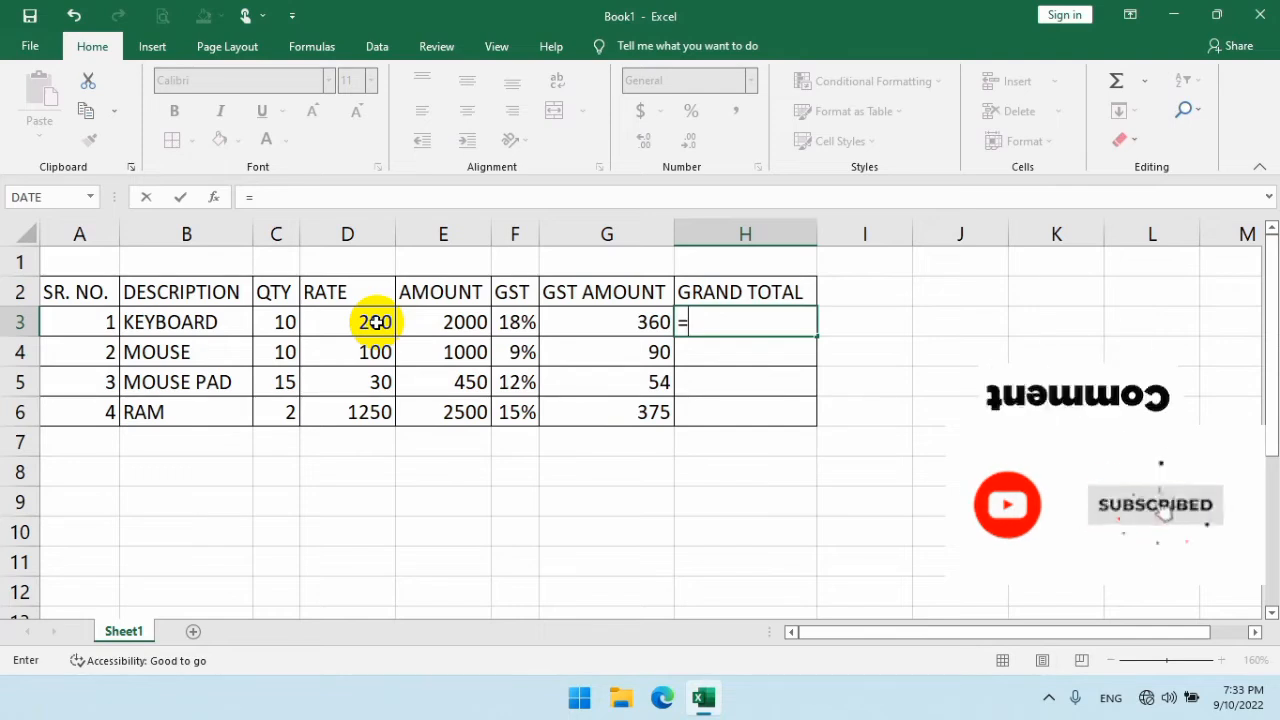
pyautogui.click(435, 318)
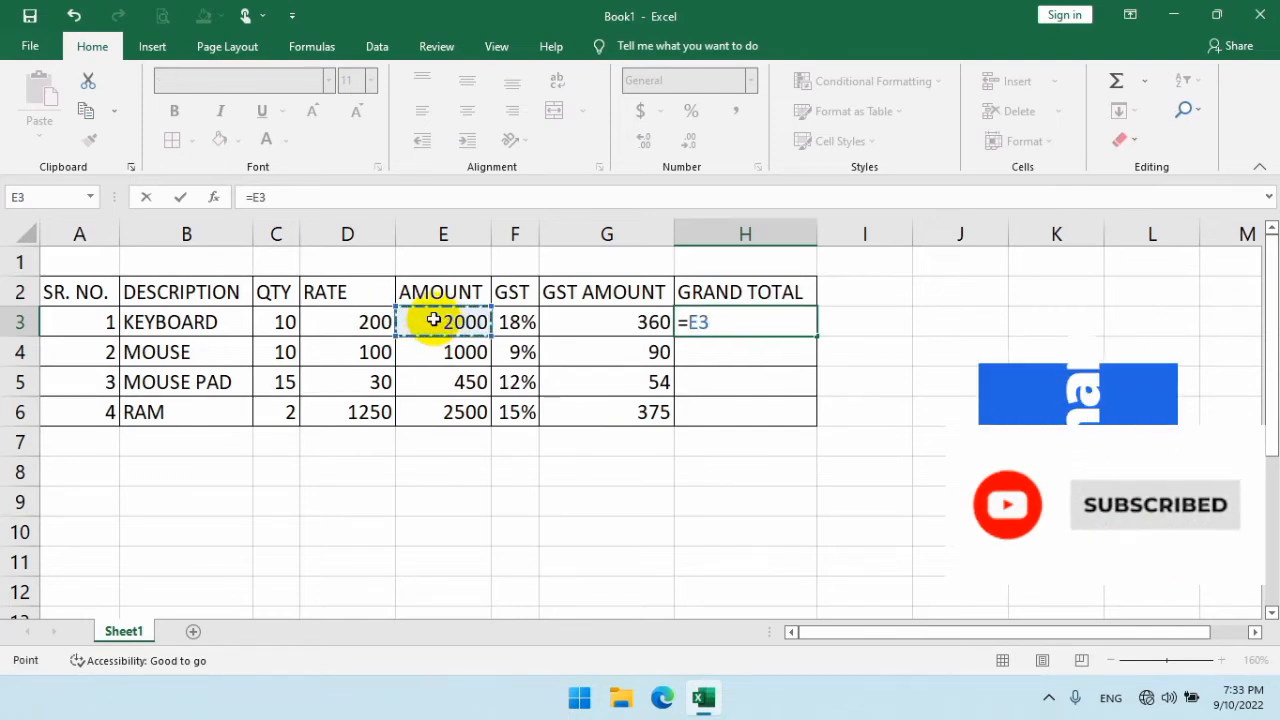
pyautogui.click(618, 325)
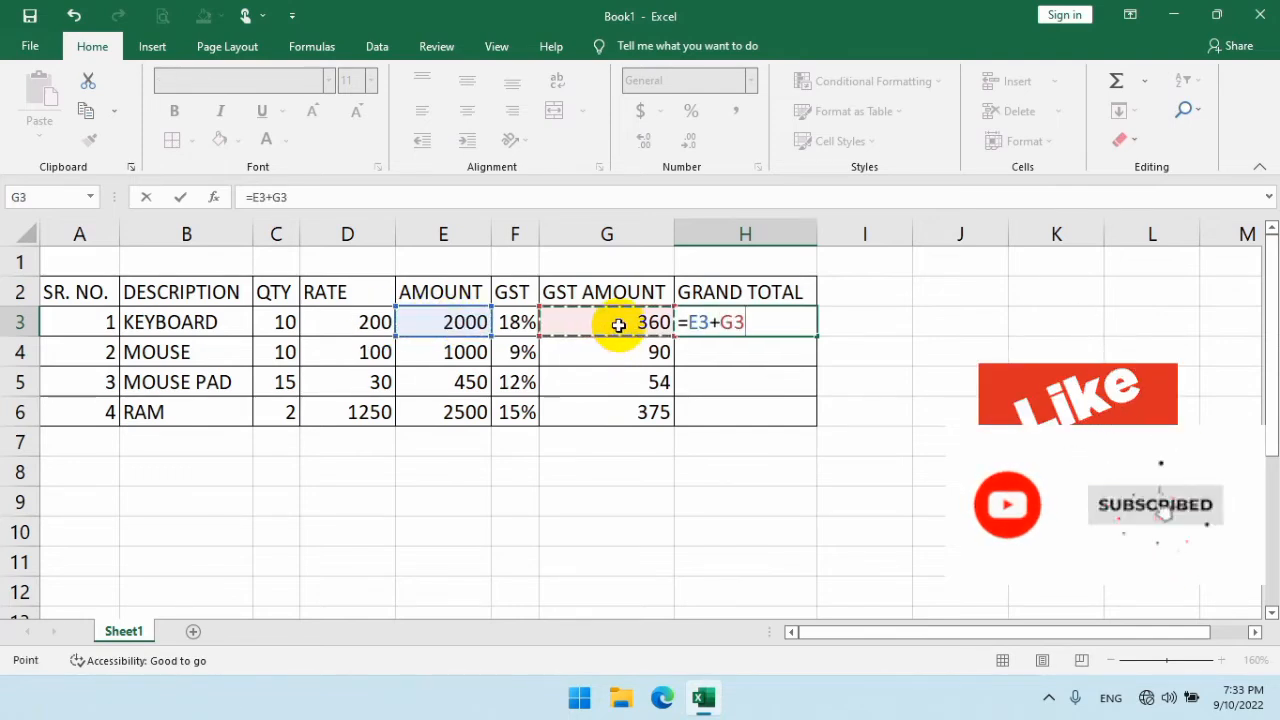
pyautogui.press('Return')
pyautogui.click(759, 322)
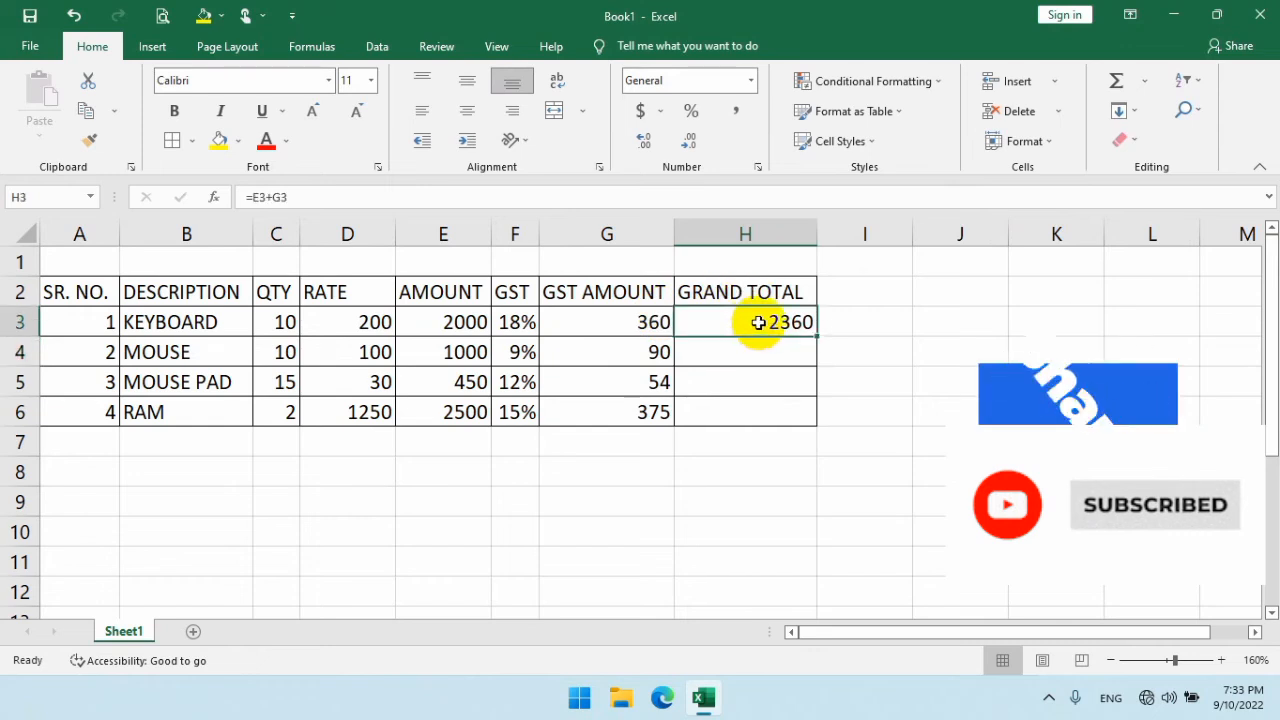
pyautogui.moveTo(820, 337); pyautogui.dragTo(817, 429)
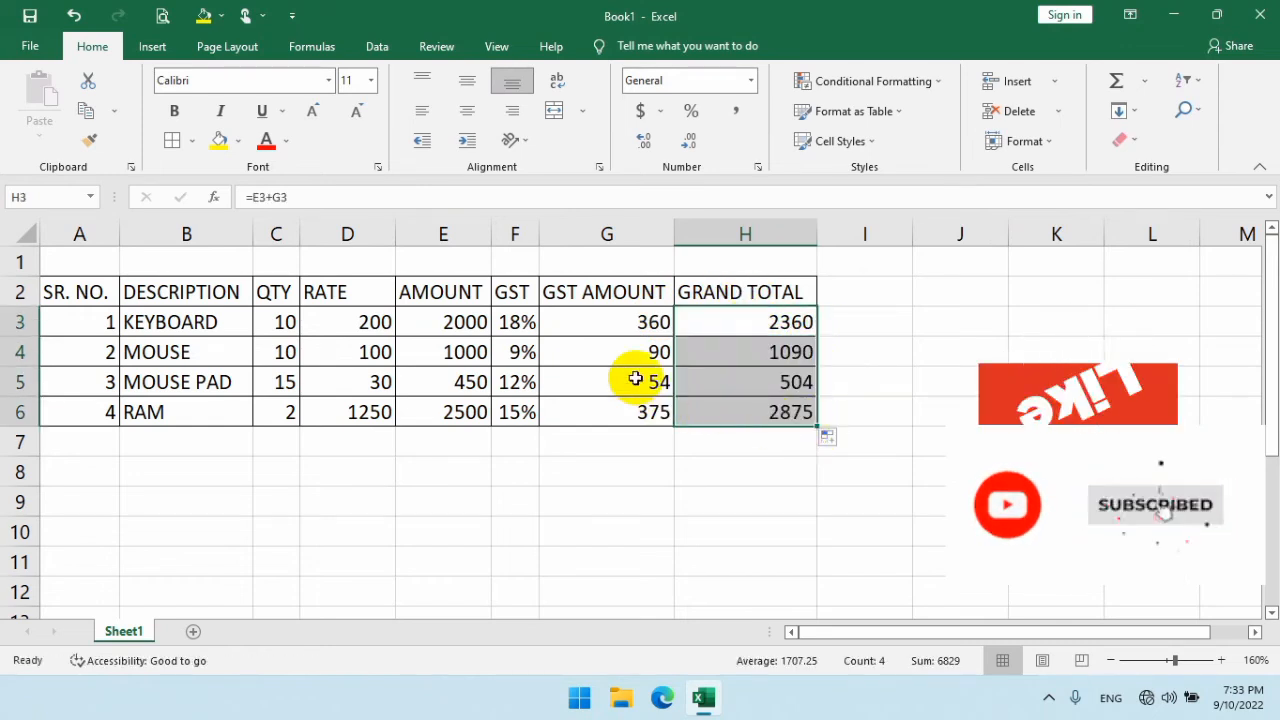
# Step: Center-align the values in C3:H6, from the QTY column through the GRAND TOTAL column
pyautogui.moveTo(281, 321); pyautogui.dragTo(697, 406)
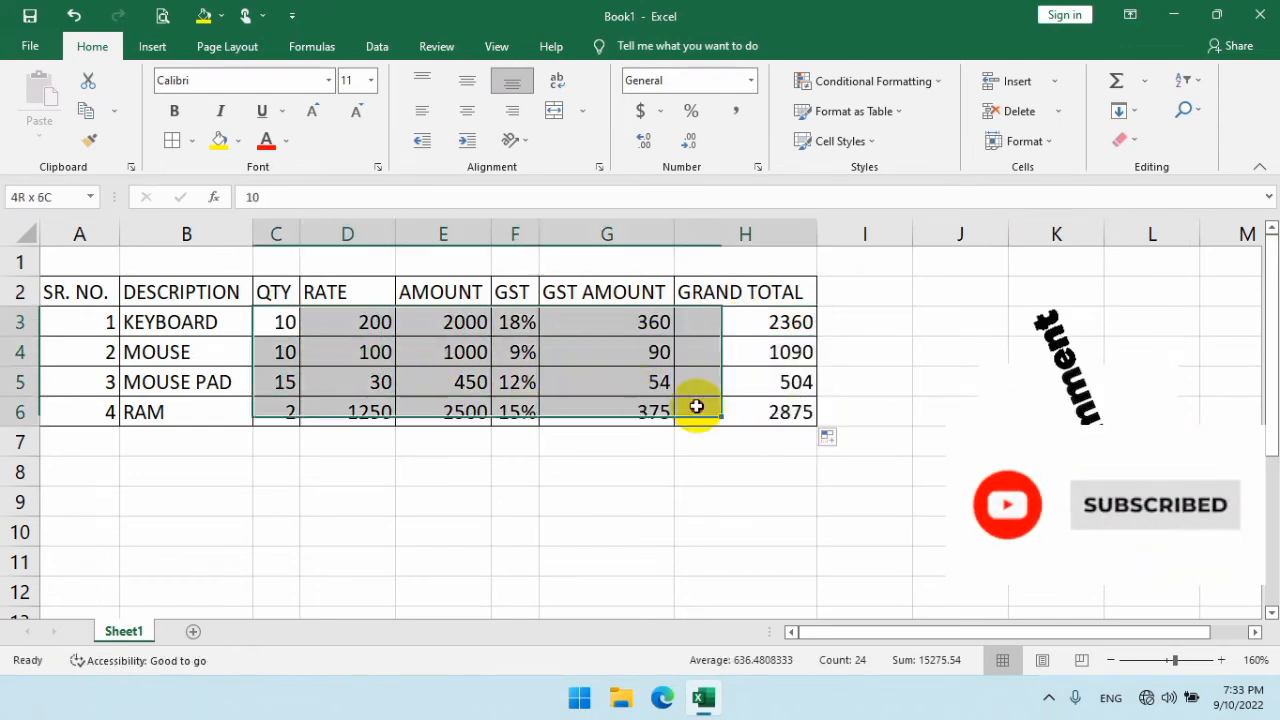
pyautogui.click(467, 110)
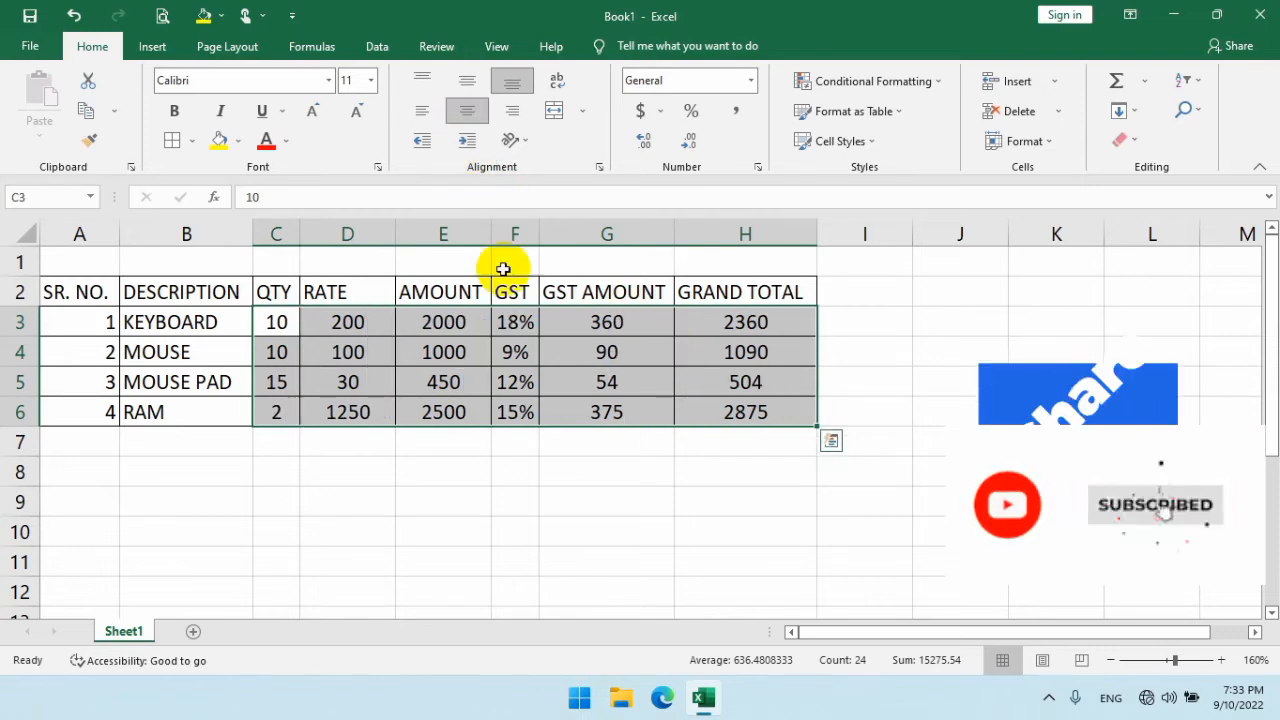
pyautogui.click(637, 443)
pyautogui.click(723, 409)
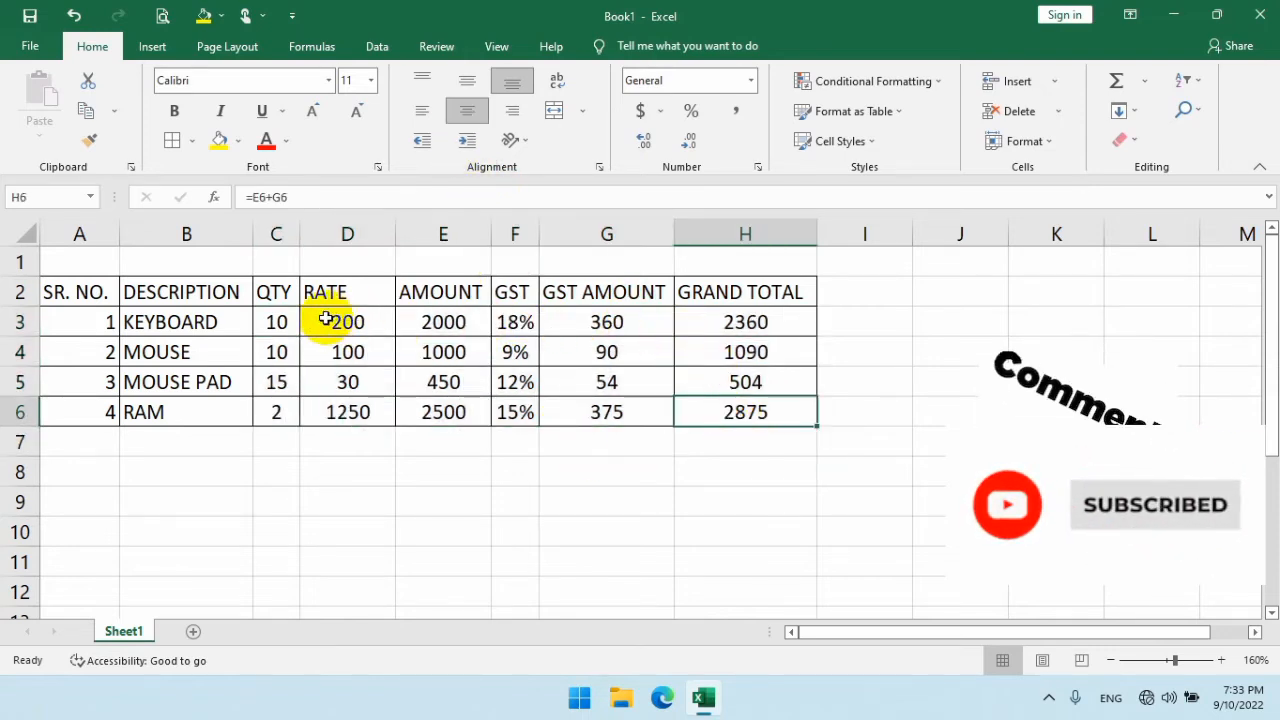
# Step: Examine the GST rate and the GST AMOUNT, GRAND TOTAL and AMOUNT formulas in the KEYBOARD row
pyautogui.click(520, 322)
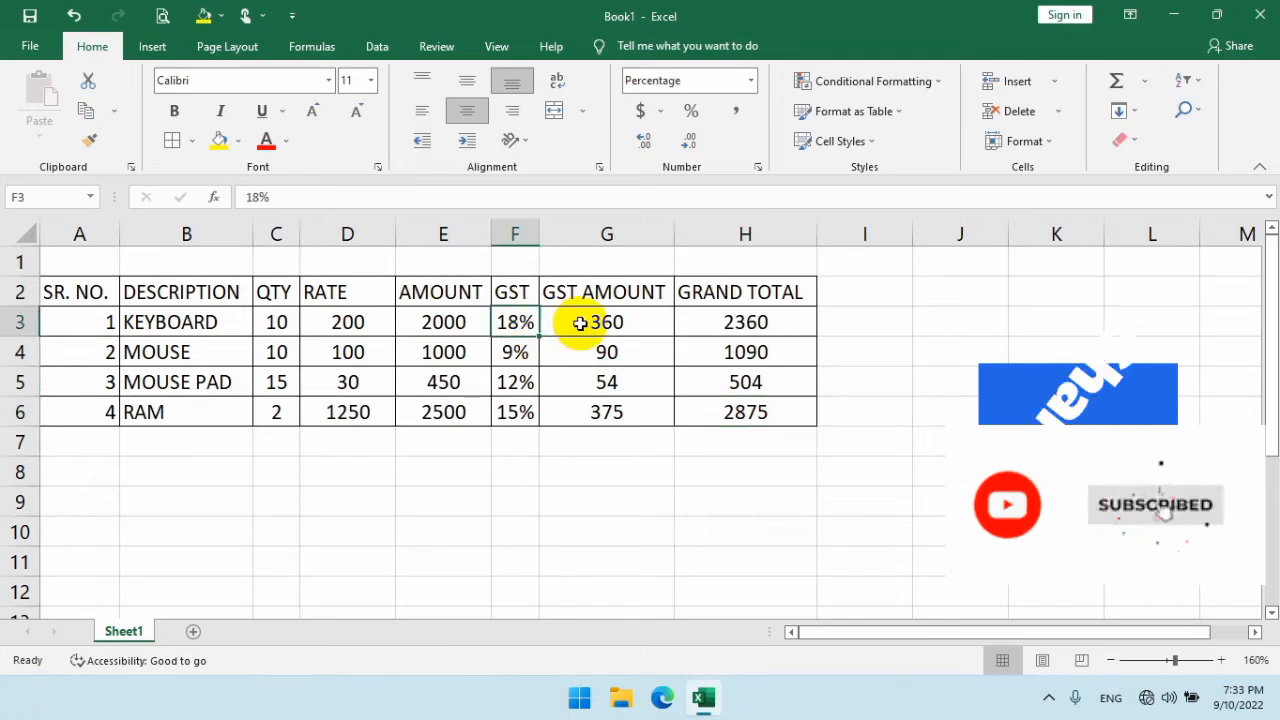
pyautogui.click(593, 321)
pyautogui.click(745, 321)
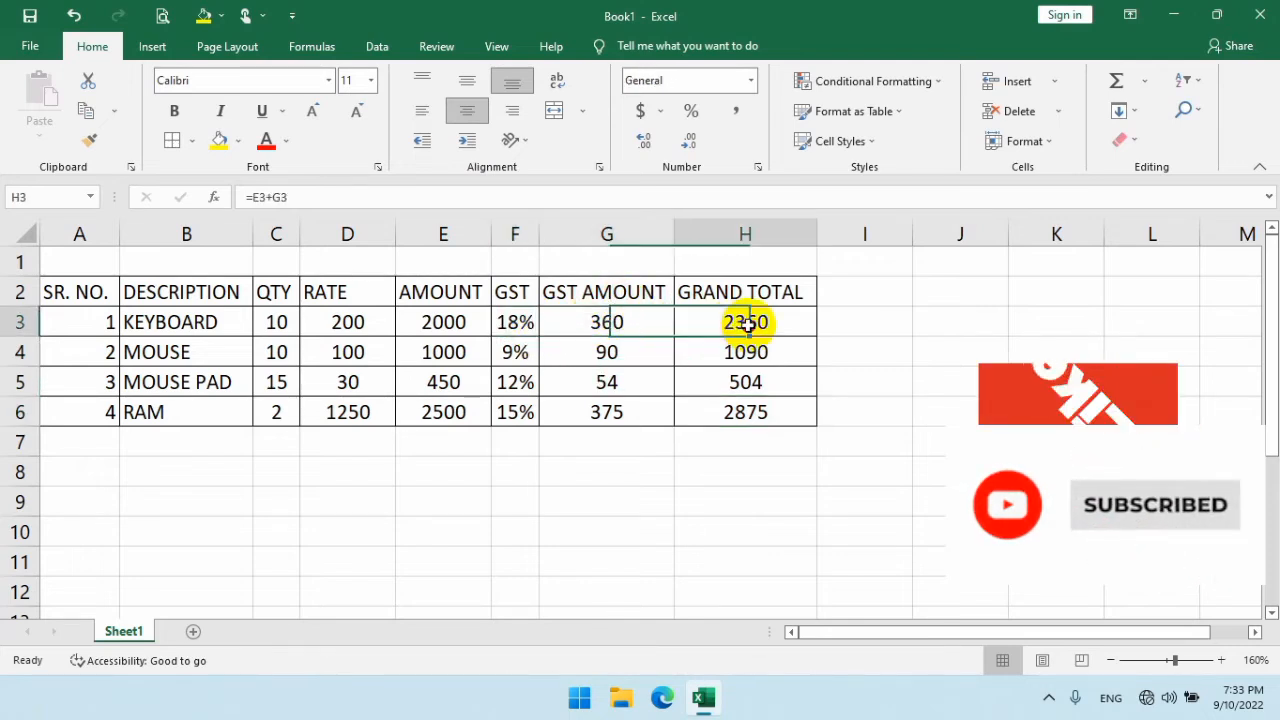
pyautogui.click(596, 318)
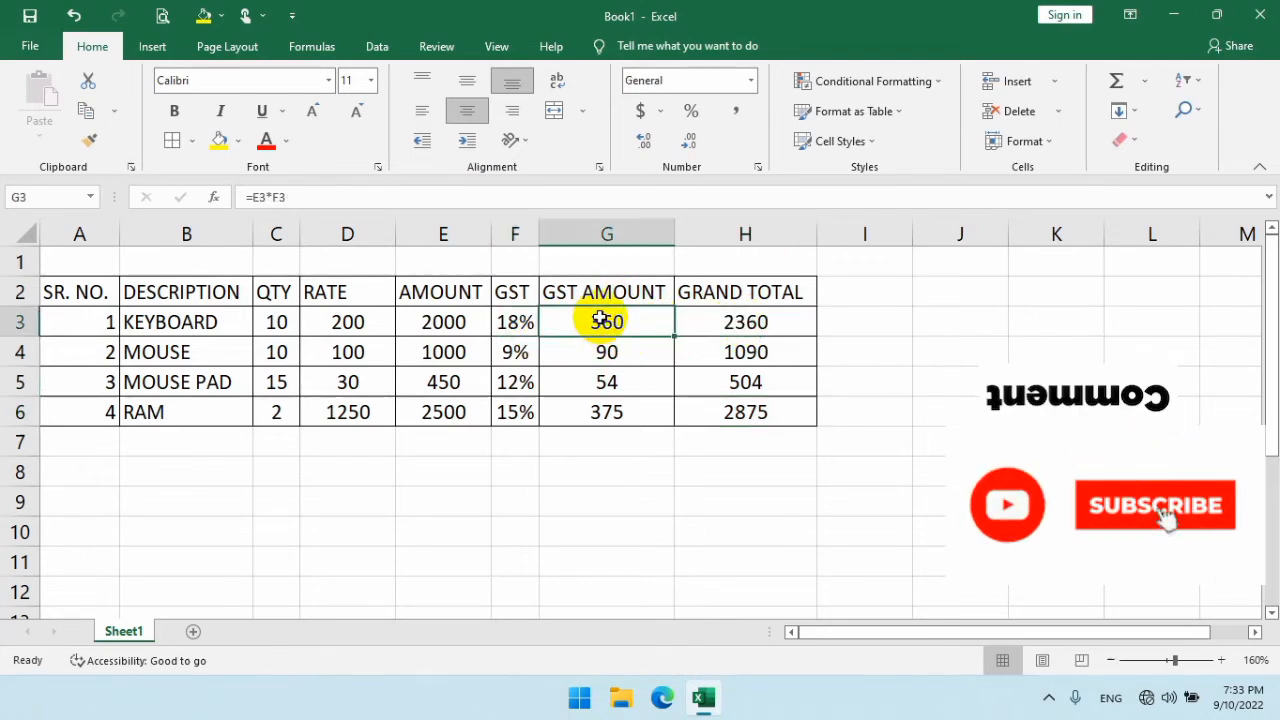
pyautogui.click(466, 321)
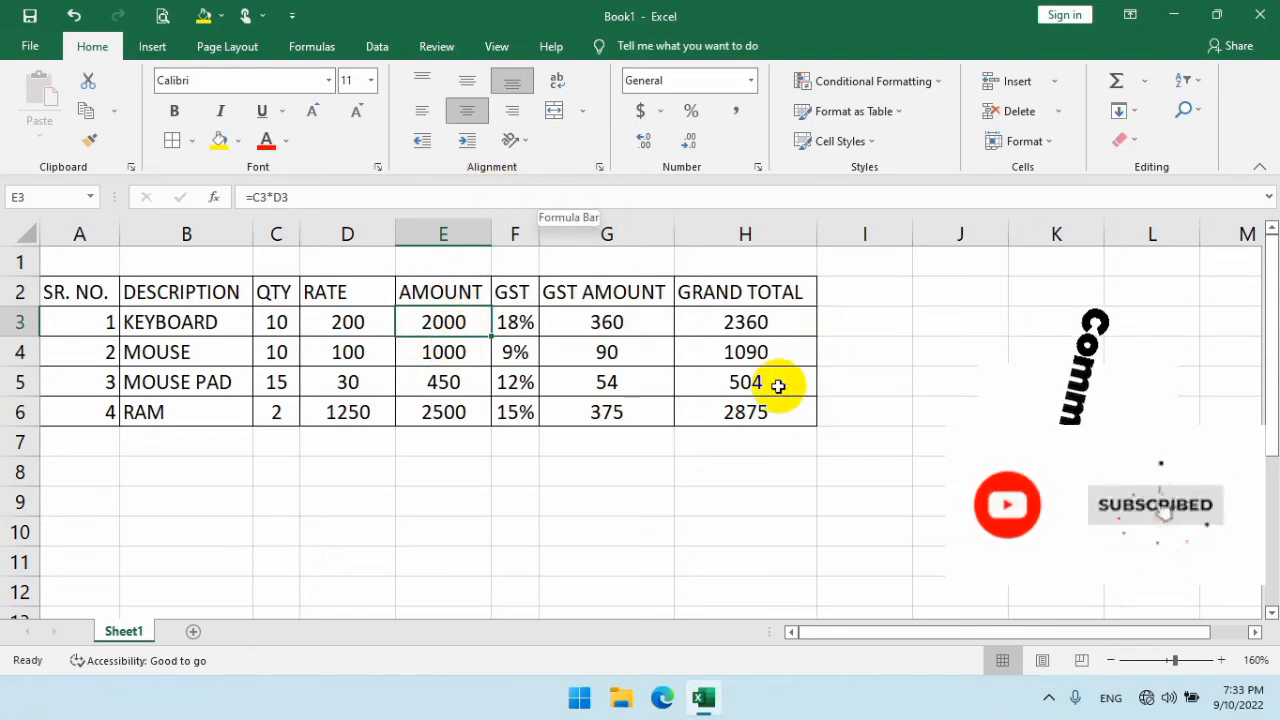
pyautogui.click(777, 470)
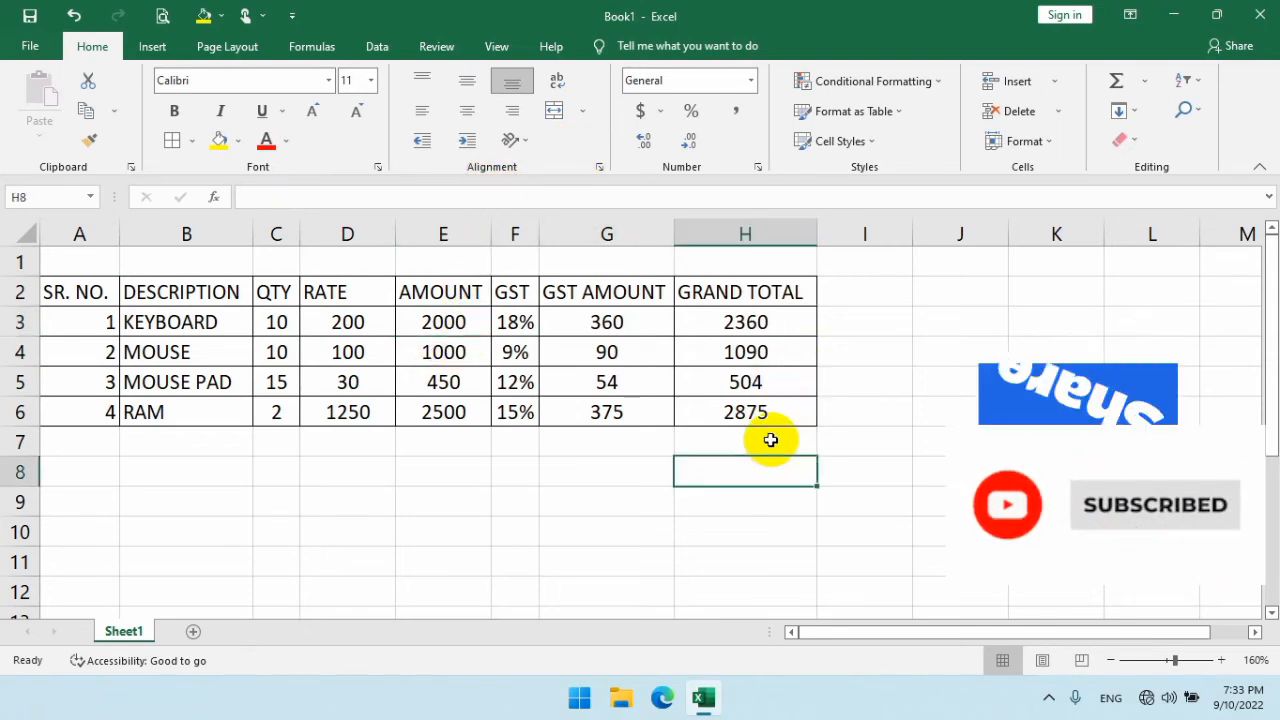
pyautogui.click(186, 441)
pyautogui.click(358, 498)
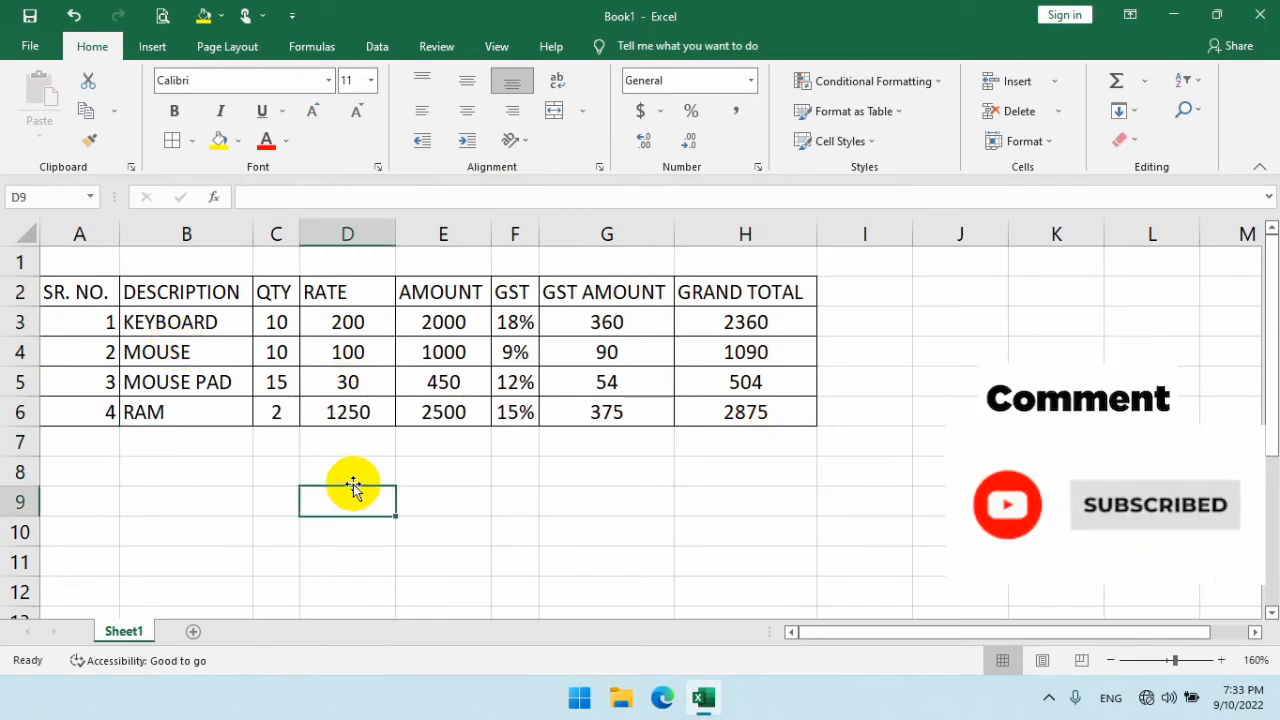
# Step: Clear the serial numbers and item descriptions from A3:B6
pyautogui.click(93, 320)
pyautogui.moveTo(93, 320); pyautogui.dragTo(203, 420)
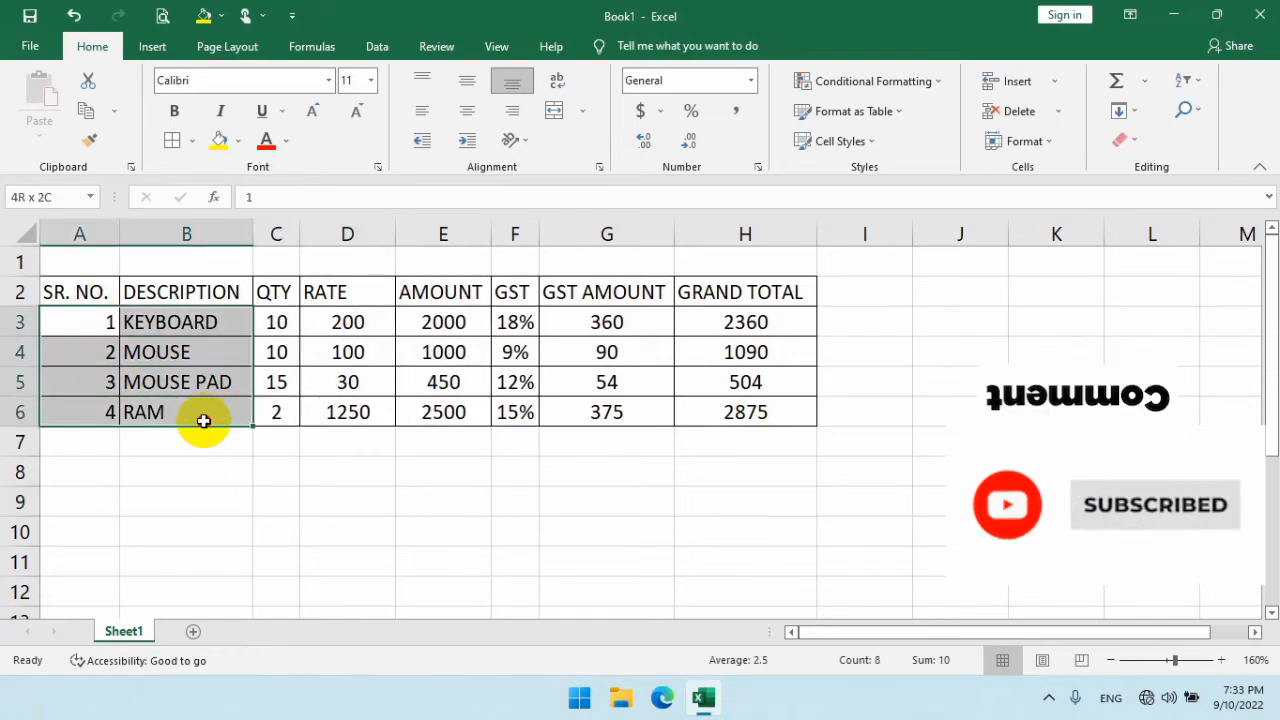
pyautogui.press('Delete')
pyautogui.click(248, 352)
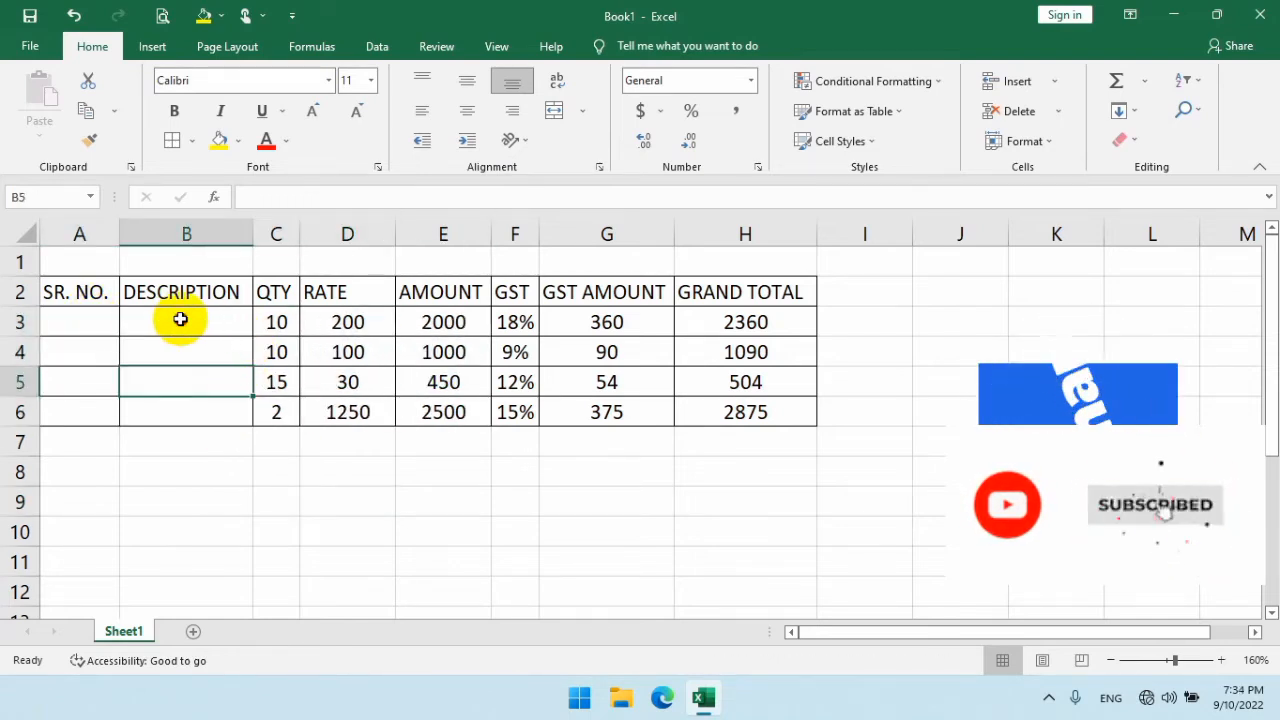
pyautogui.click(80, 318)
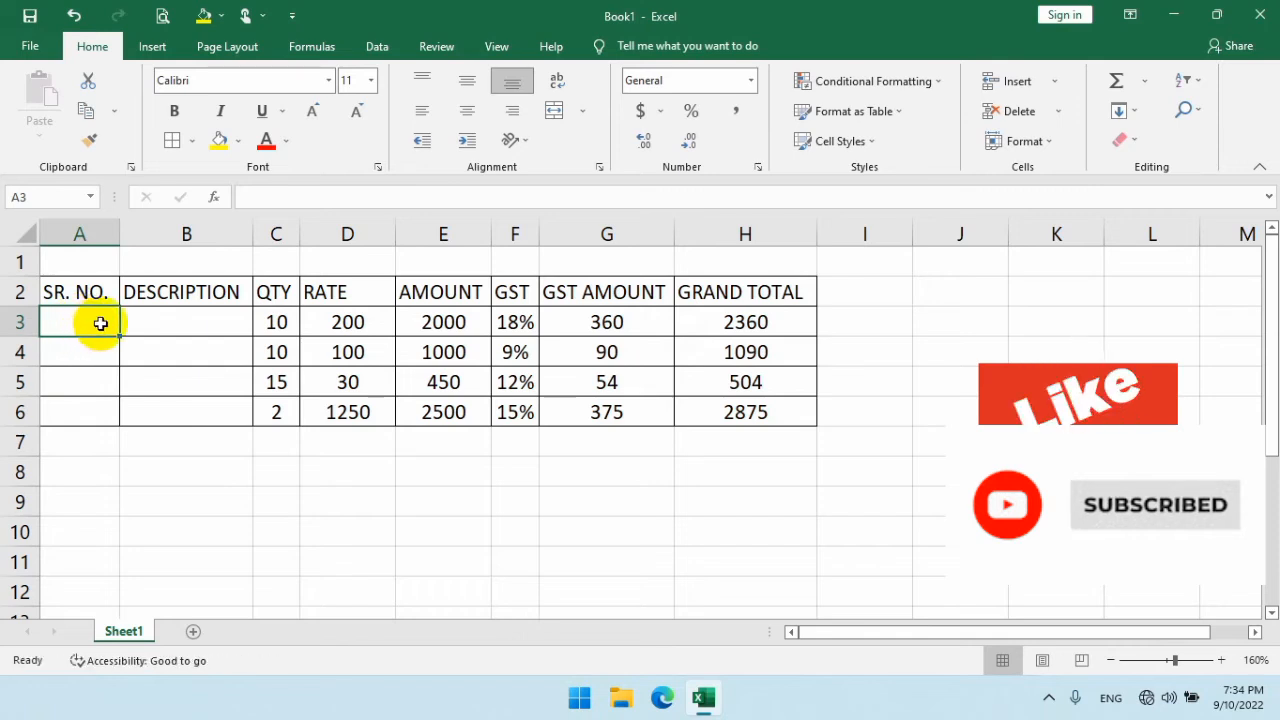
pyautogui.moveTo(186, 325); pyautogui.dragTo(195, 342)
pyautogui.click(190, 328)
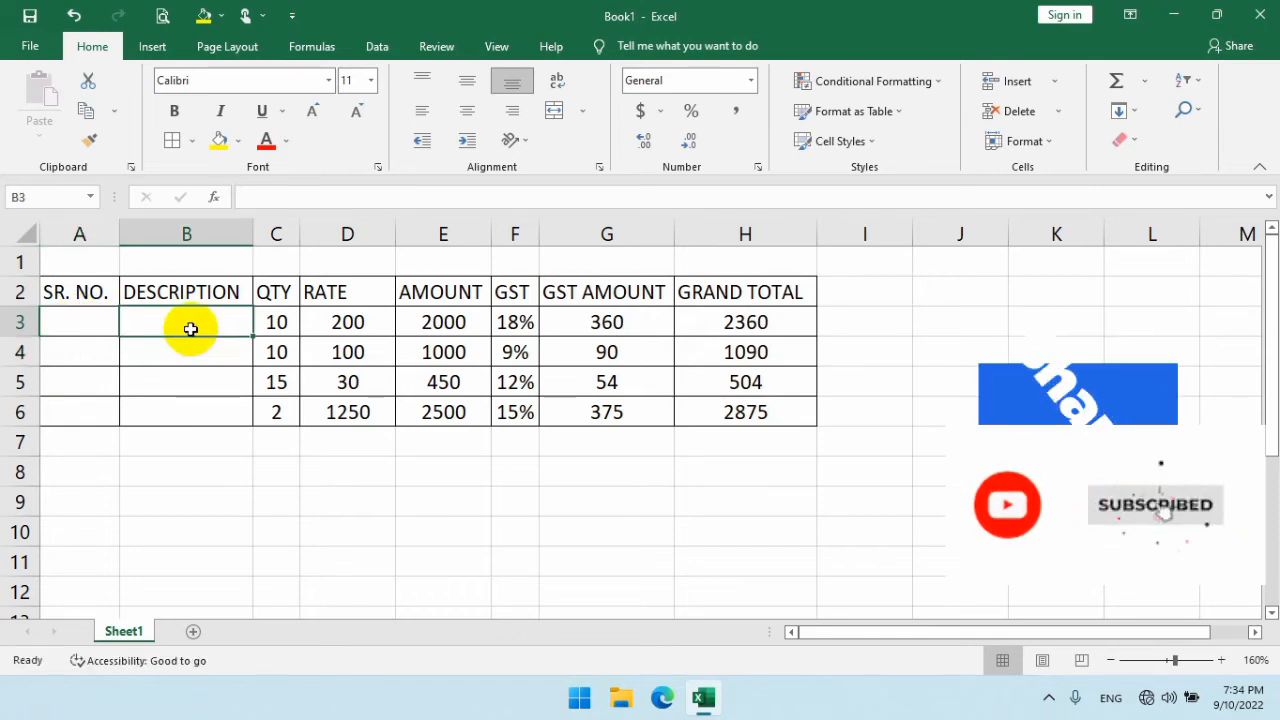
# Step: Enter the automatic serial-number formula =IF(B3<>"",ROW(A1),"") in A3 and fill it down to A6
pyautogui.click(78, 326)
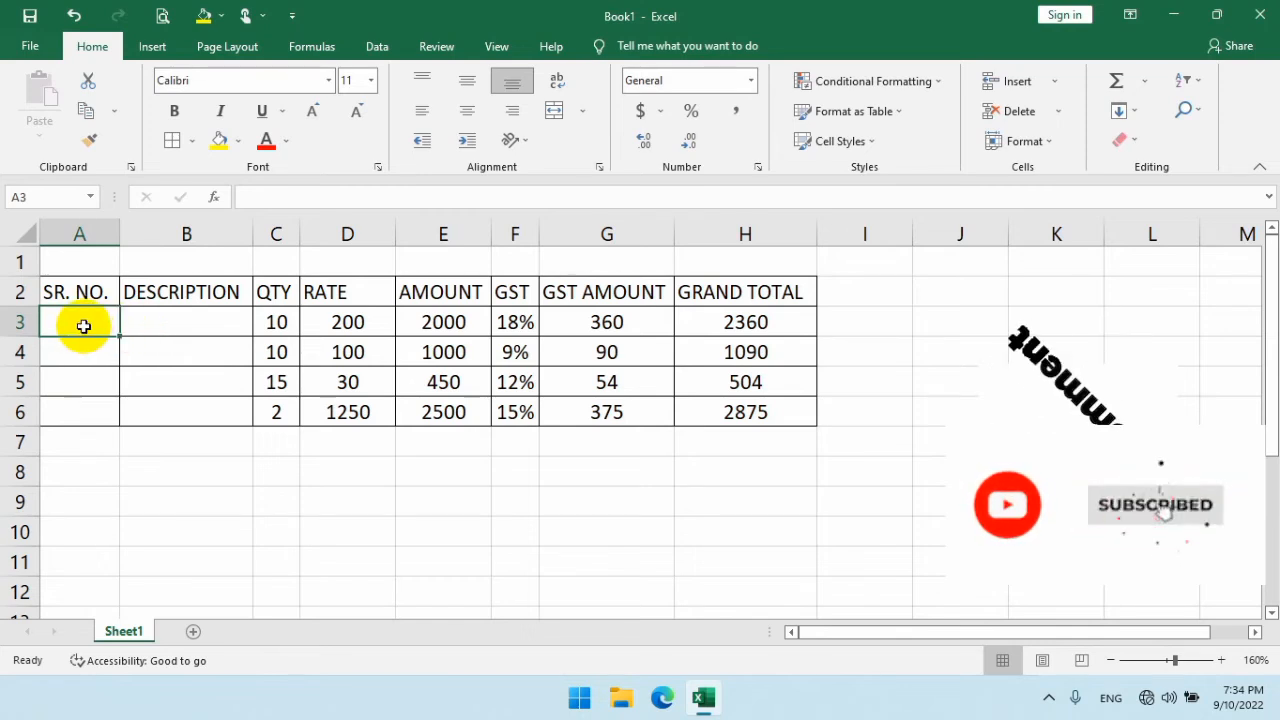
pyautogui.write('=')
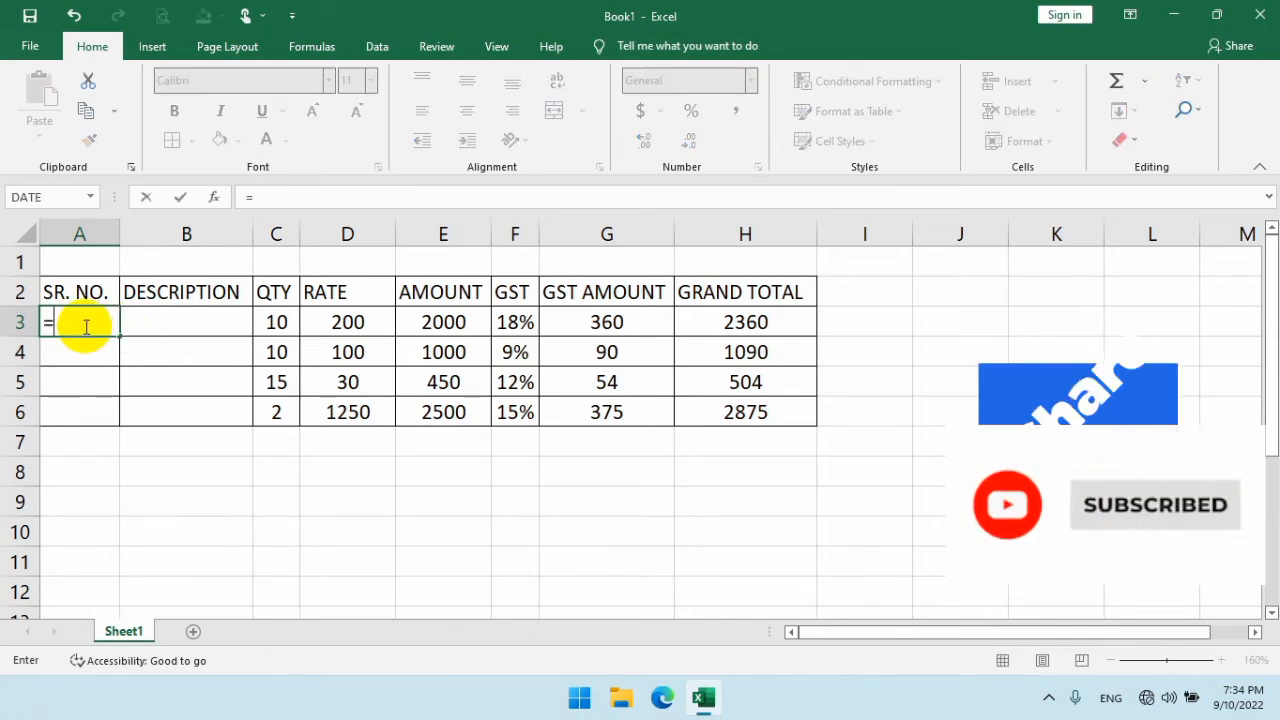
pyautogui.write('IF')
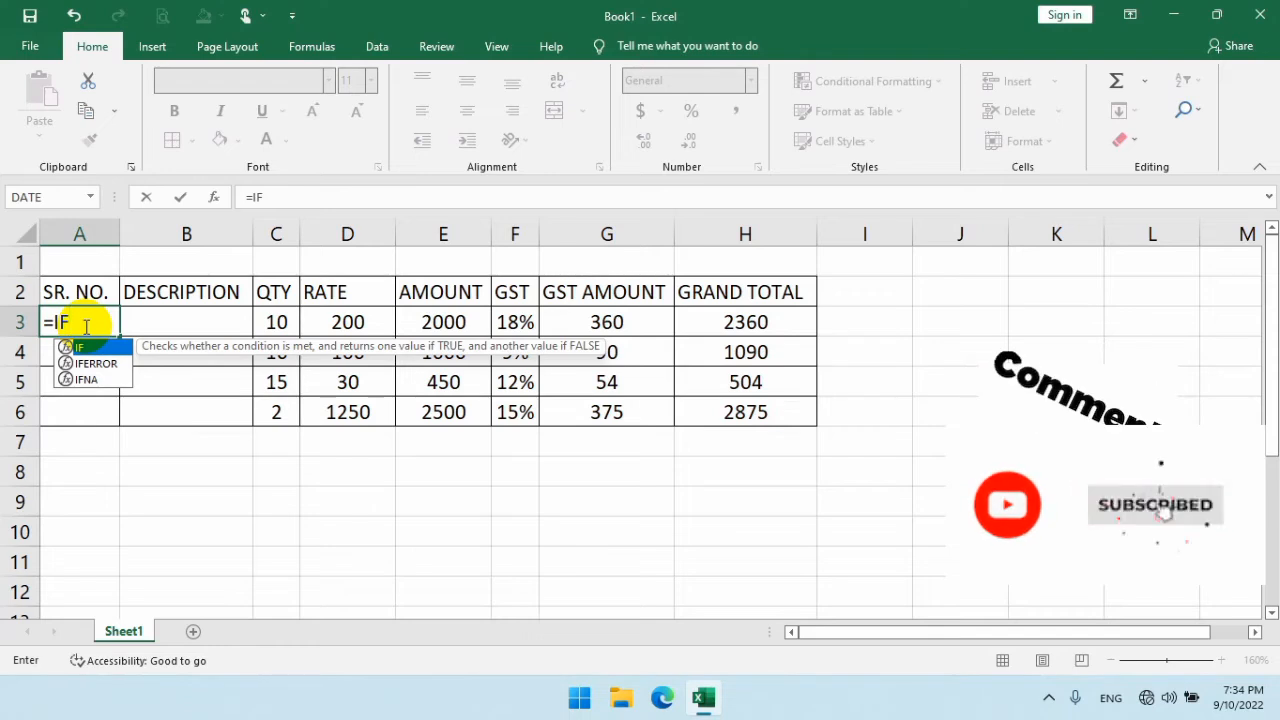
pyautogui.write('(')
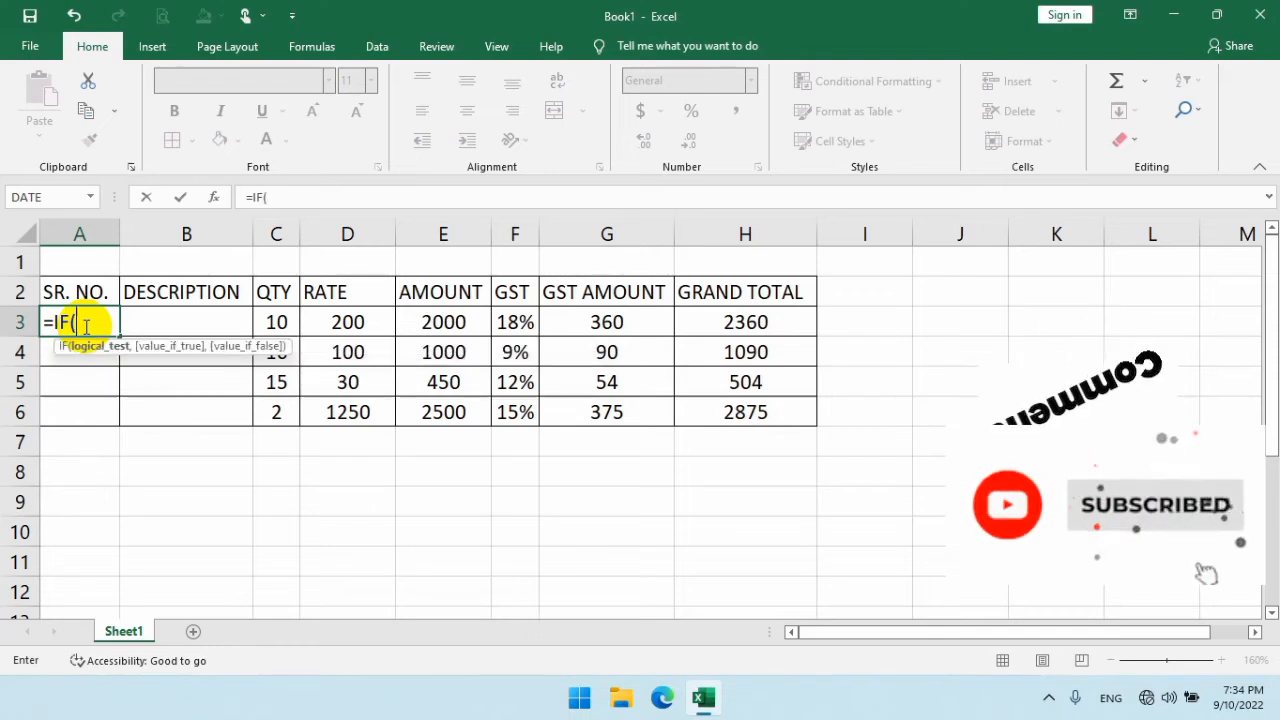
pyautogui.click(184, 321)
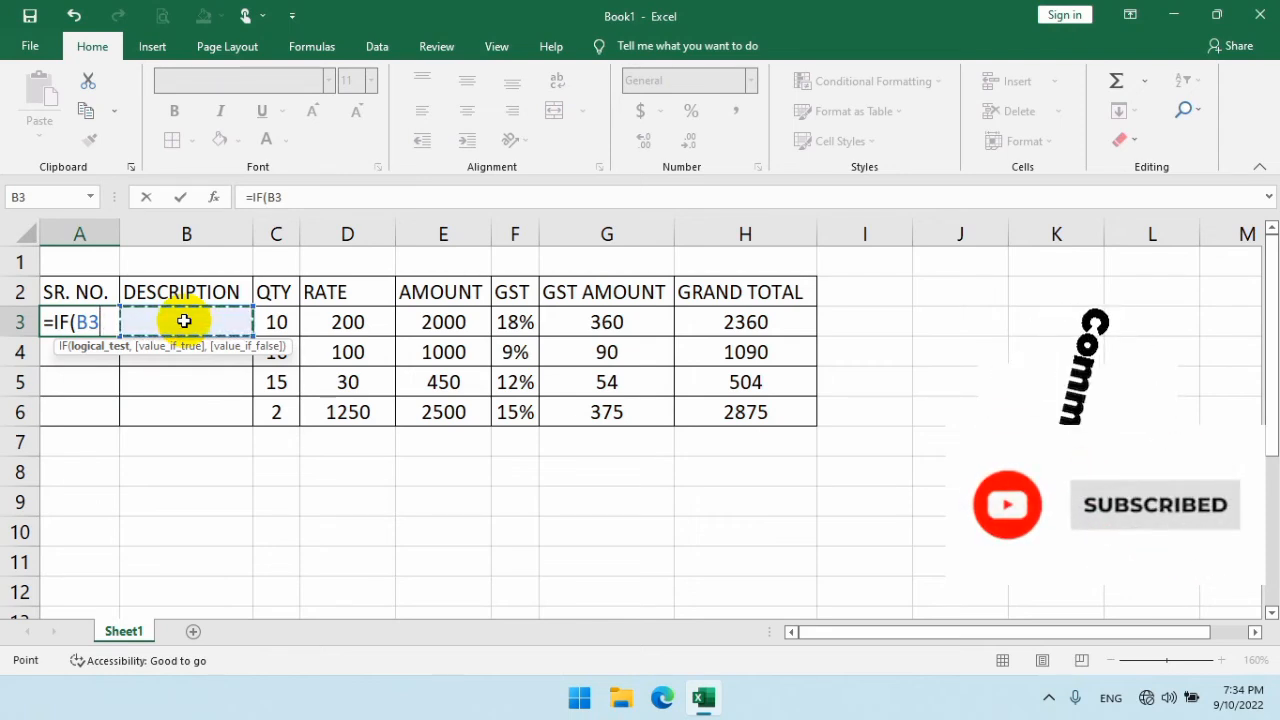
pyautogui.write('<>')
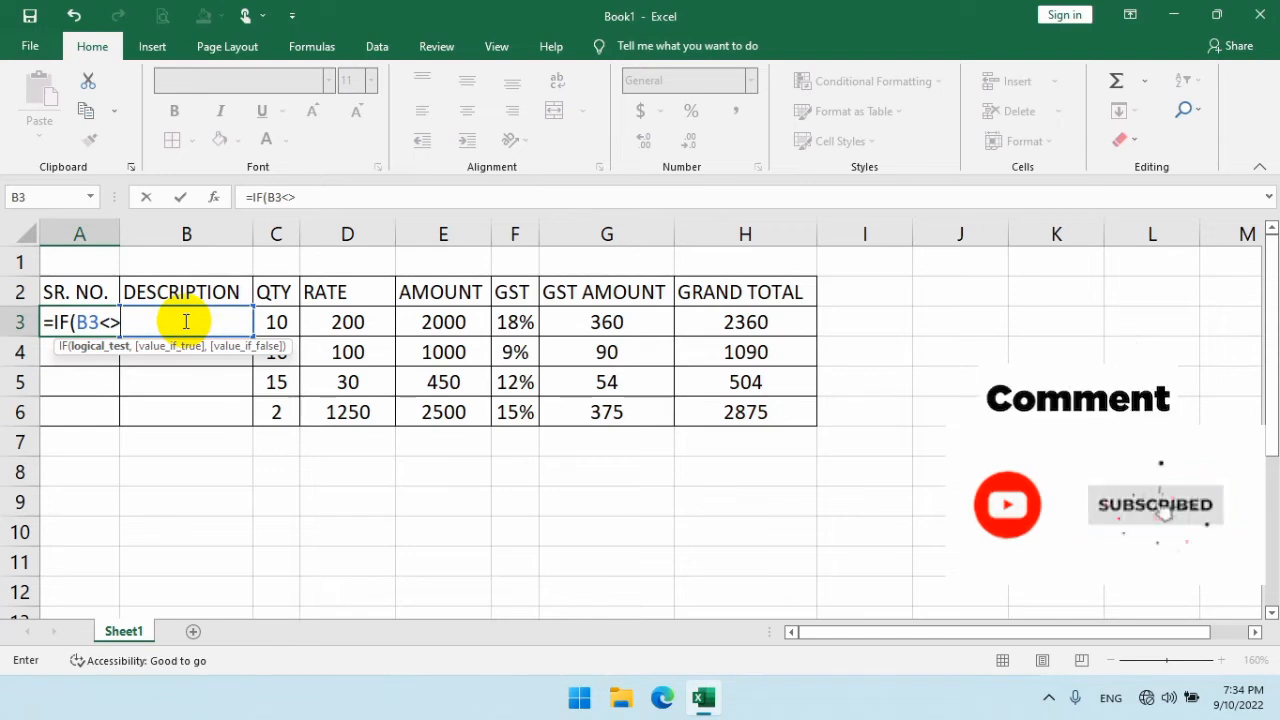
pyautogui.write('"",')
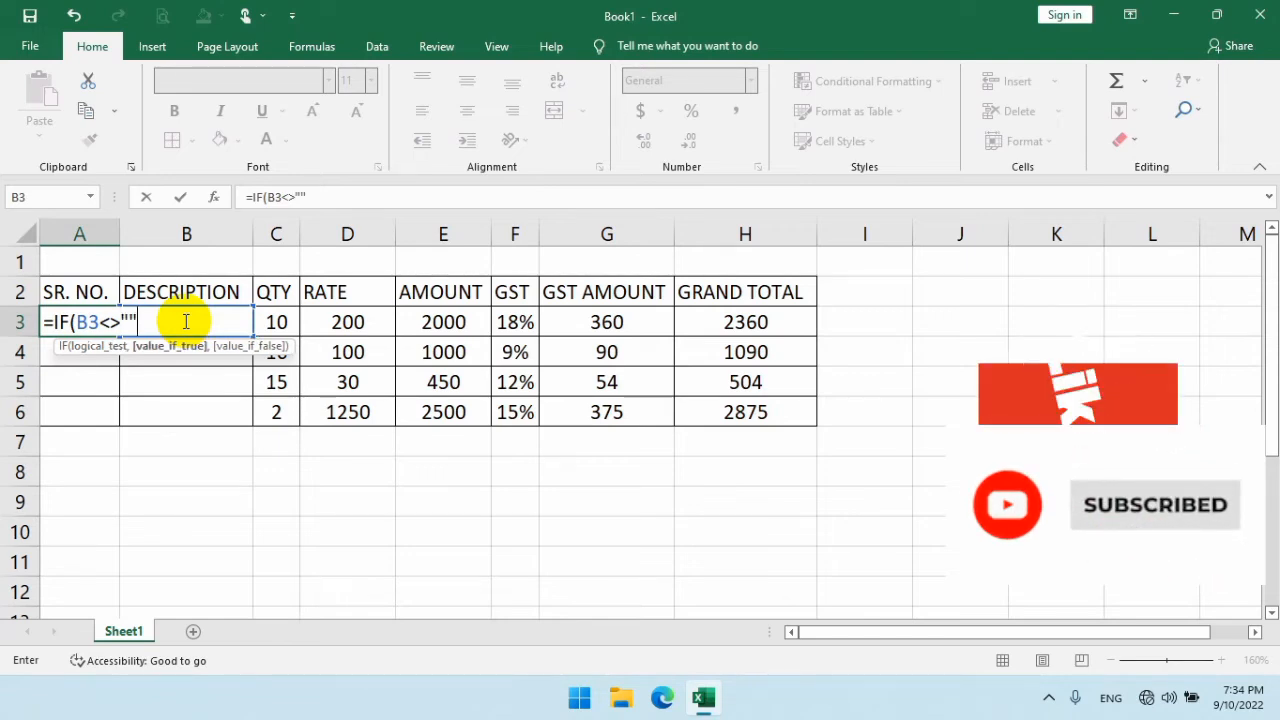
pyautogui.write('RO')
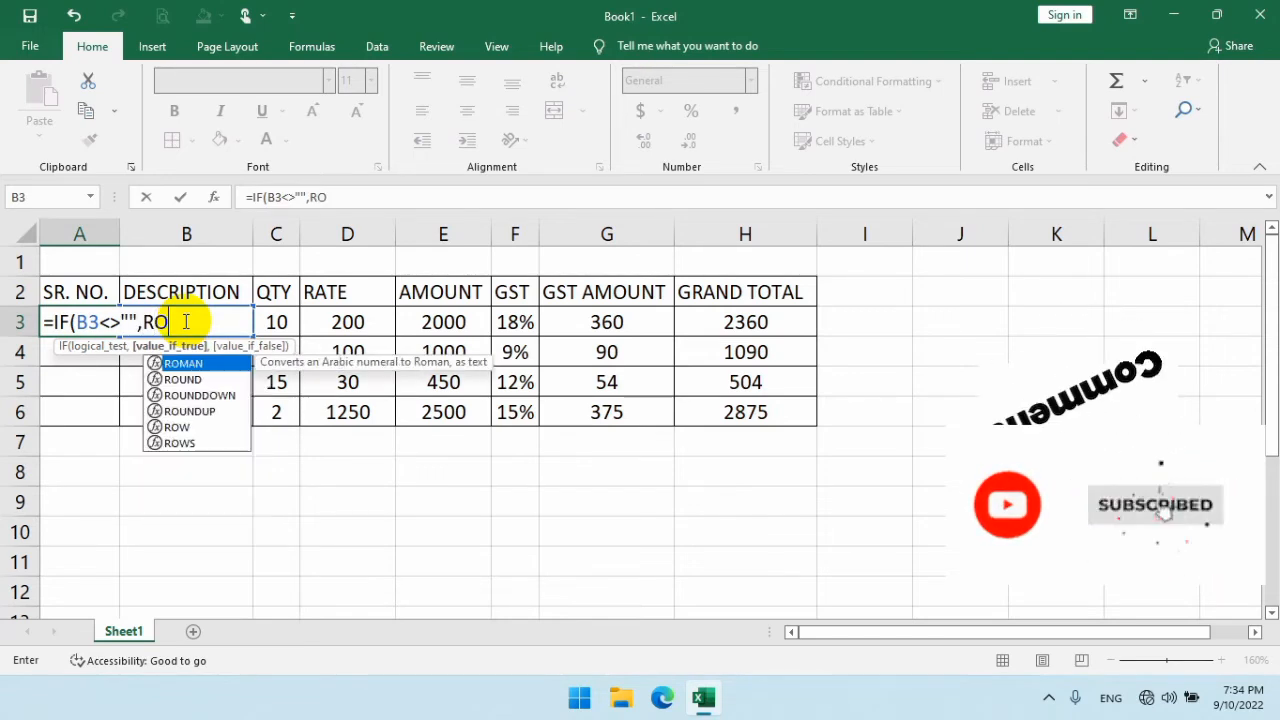
pyautogui.write('W')
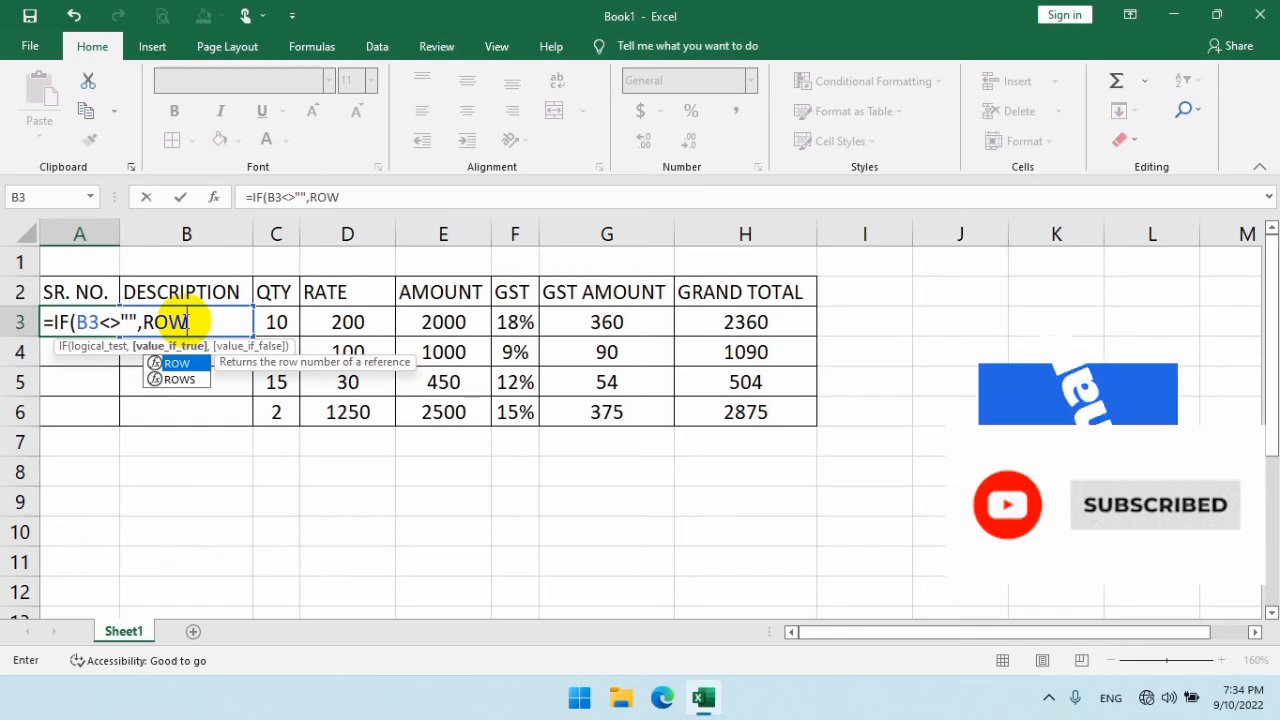
pyautogui.write('(')
pyautogui.click(97, 260)
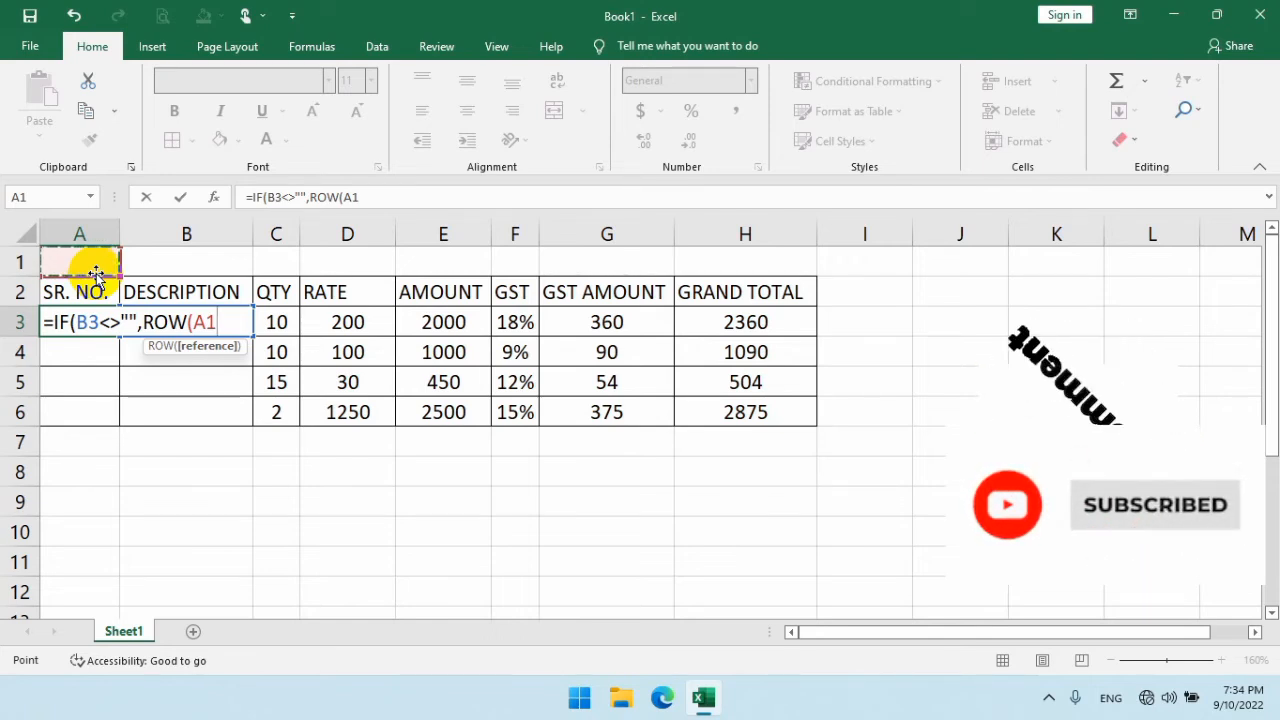
pyautogui.write('),')
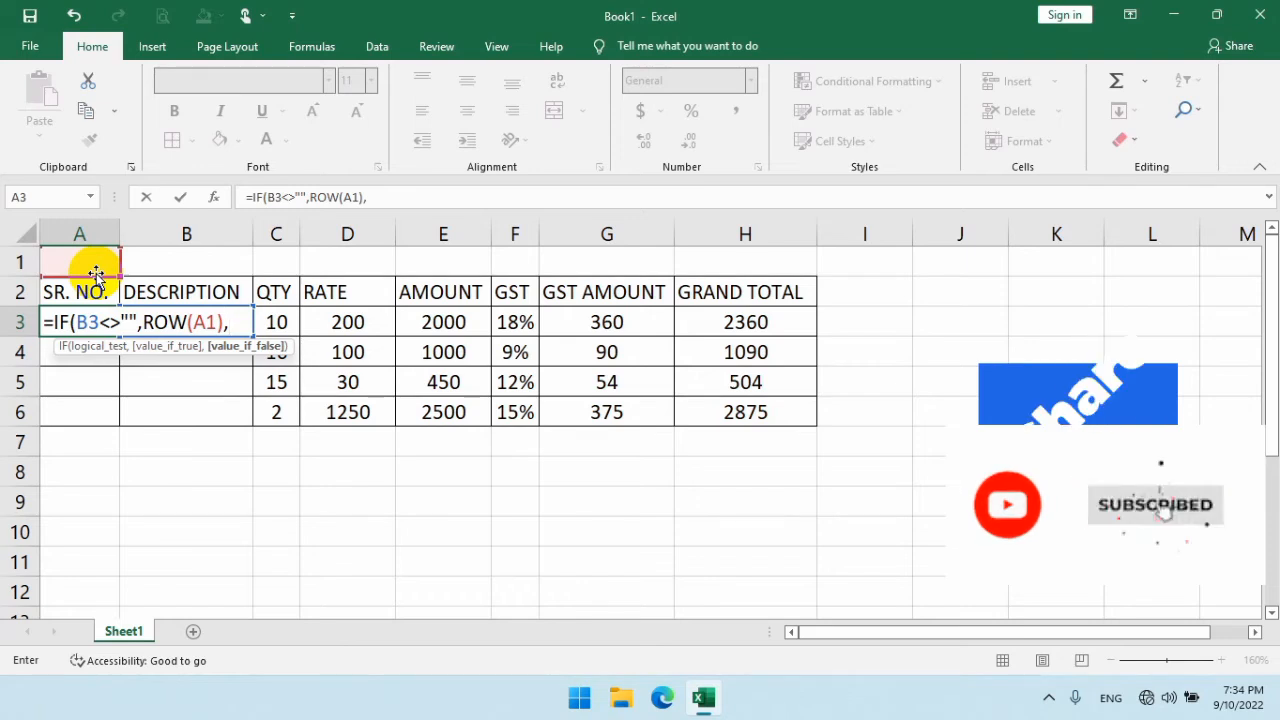
pyautogui.write('""')
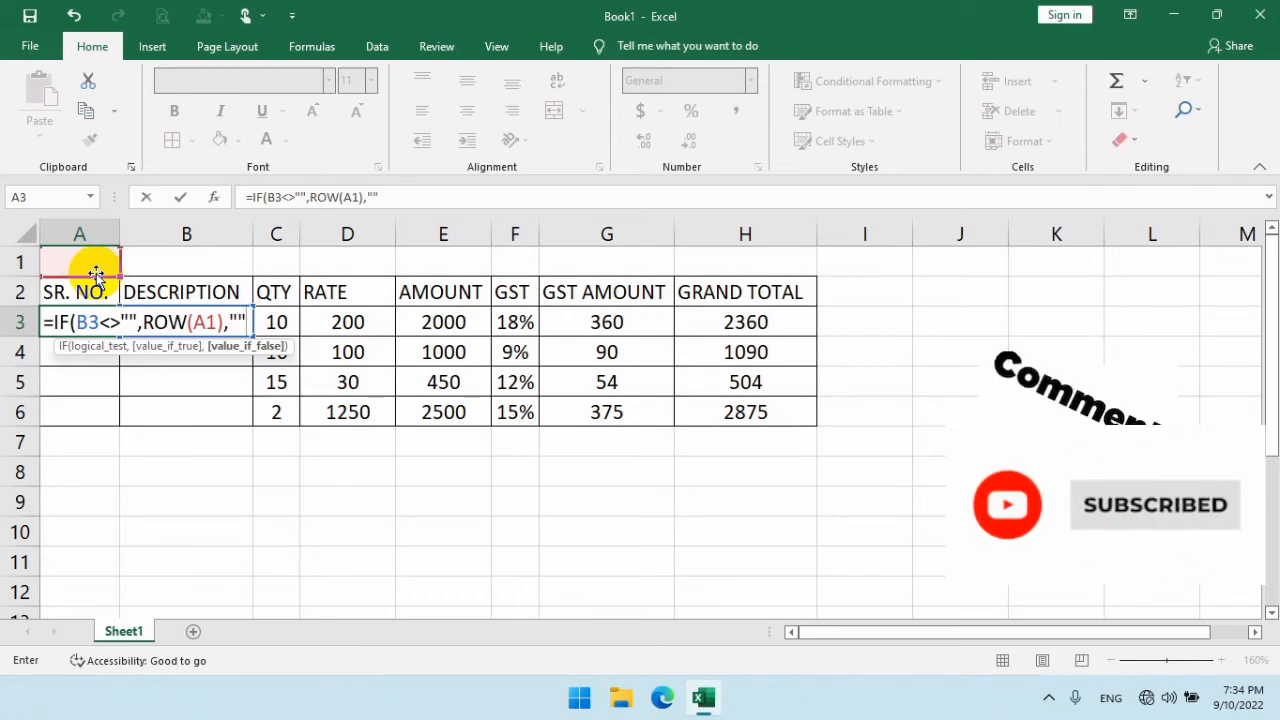
pyautogui.write(')')
pyautogui.press('Return')
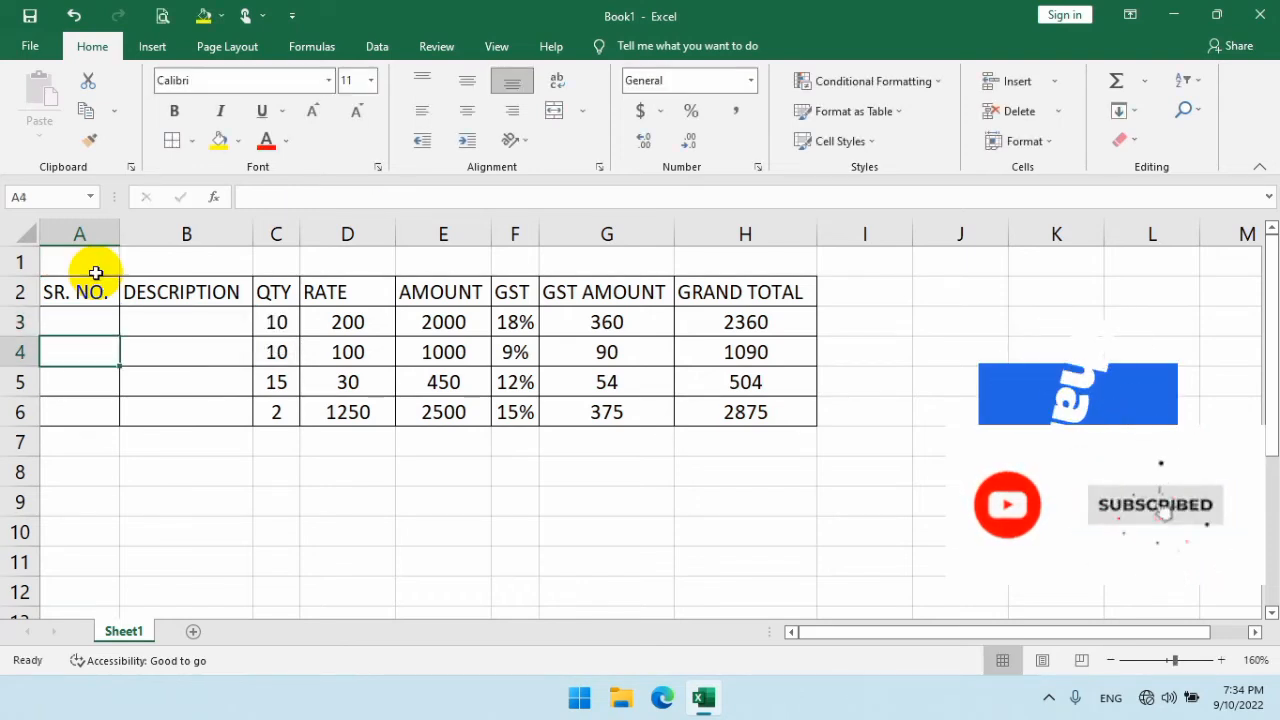
pyautogui.click(94, 325)
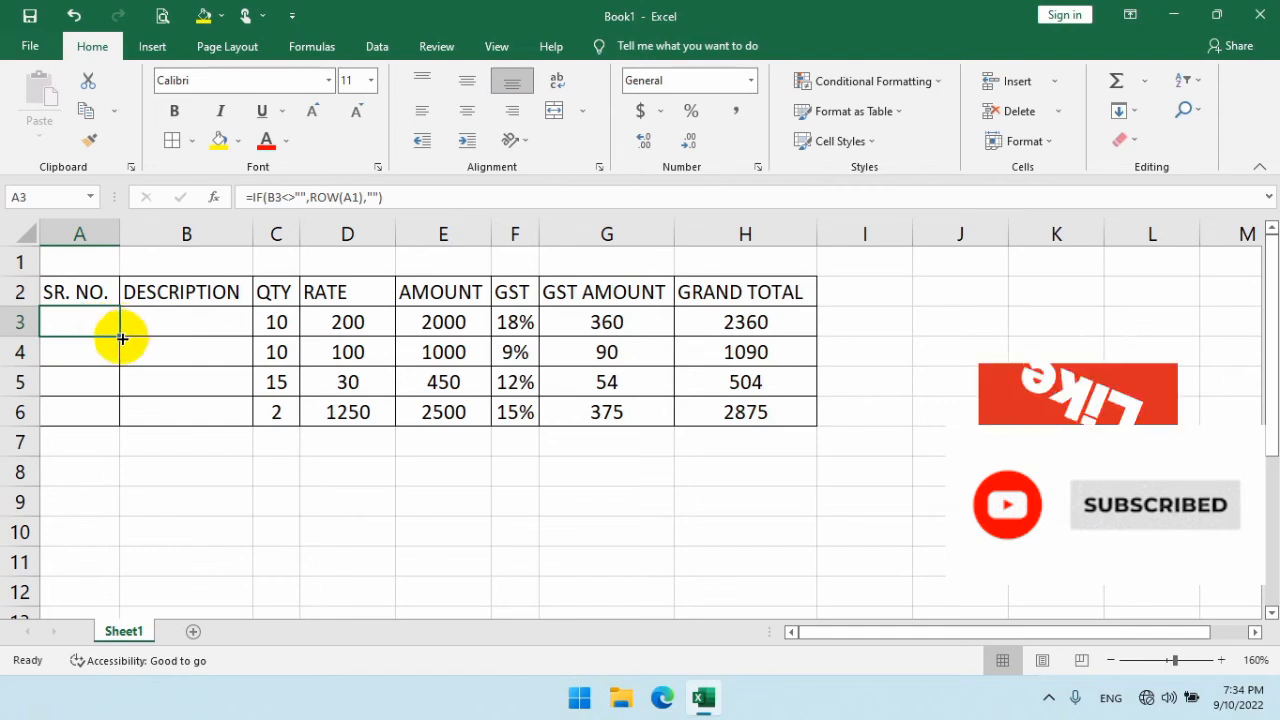
pyautogui.moveTo(122, 333); pyautogui.dragTo(115, 412)
# Step: Enter the item descriptions KEYBOARD, MOUSE, MOUSE PAD and RAM in B3:B6
pyautogui.click(207, 319)
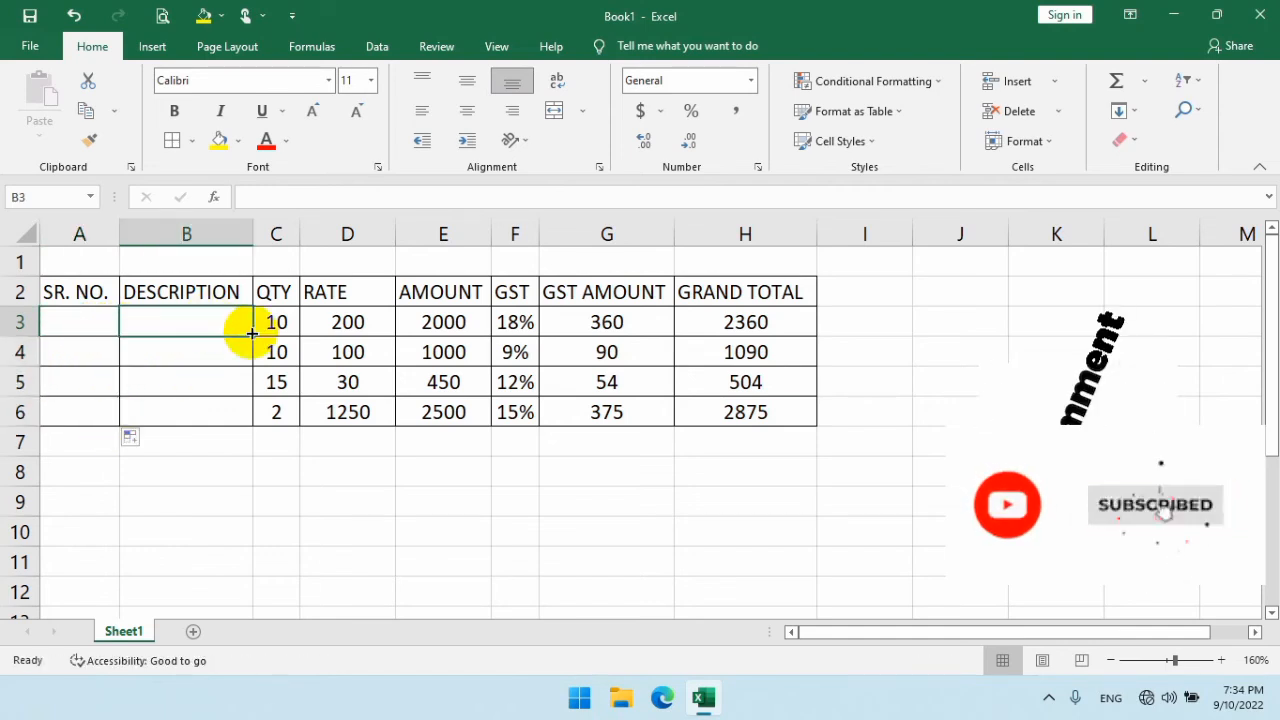
pyautogui.write('KEY')
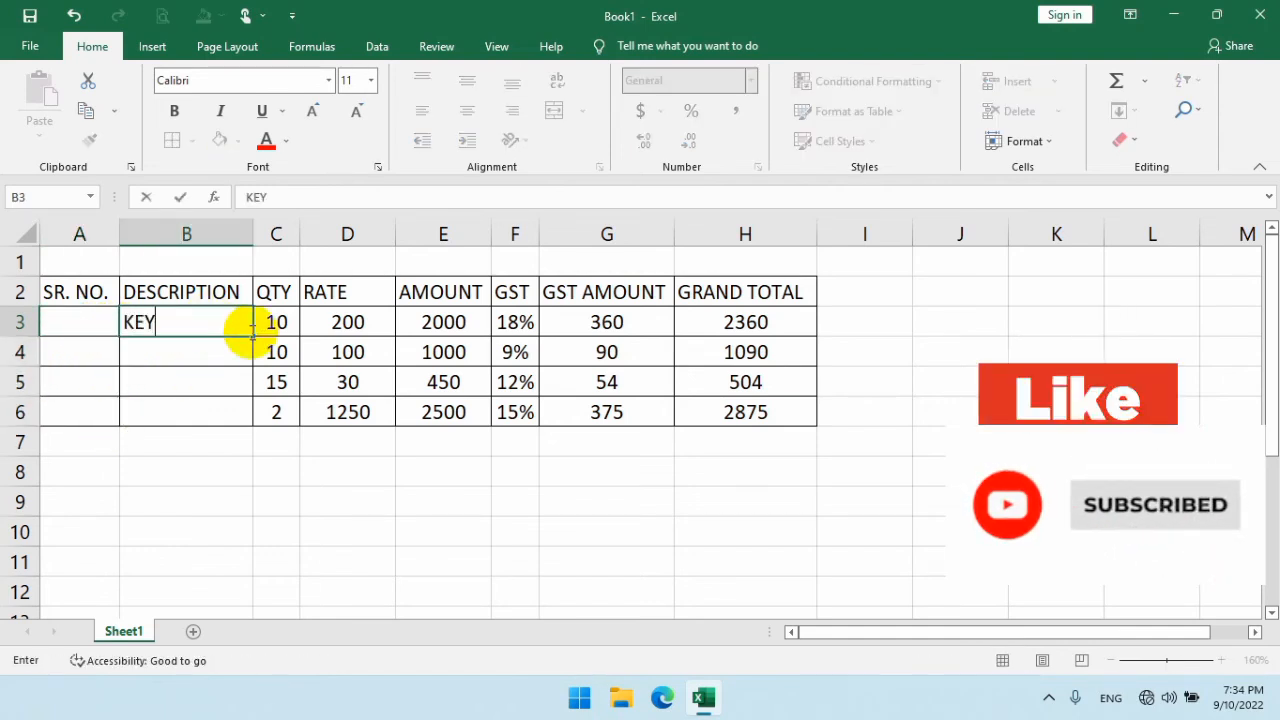
pyautogui.write('BOARD')
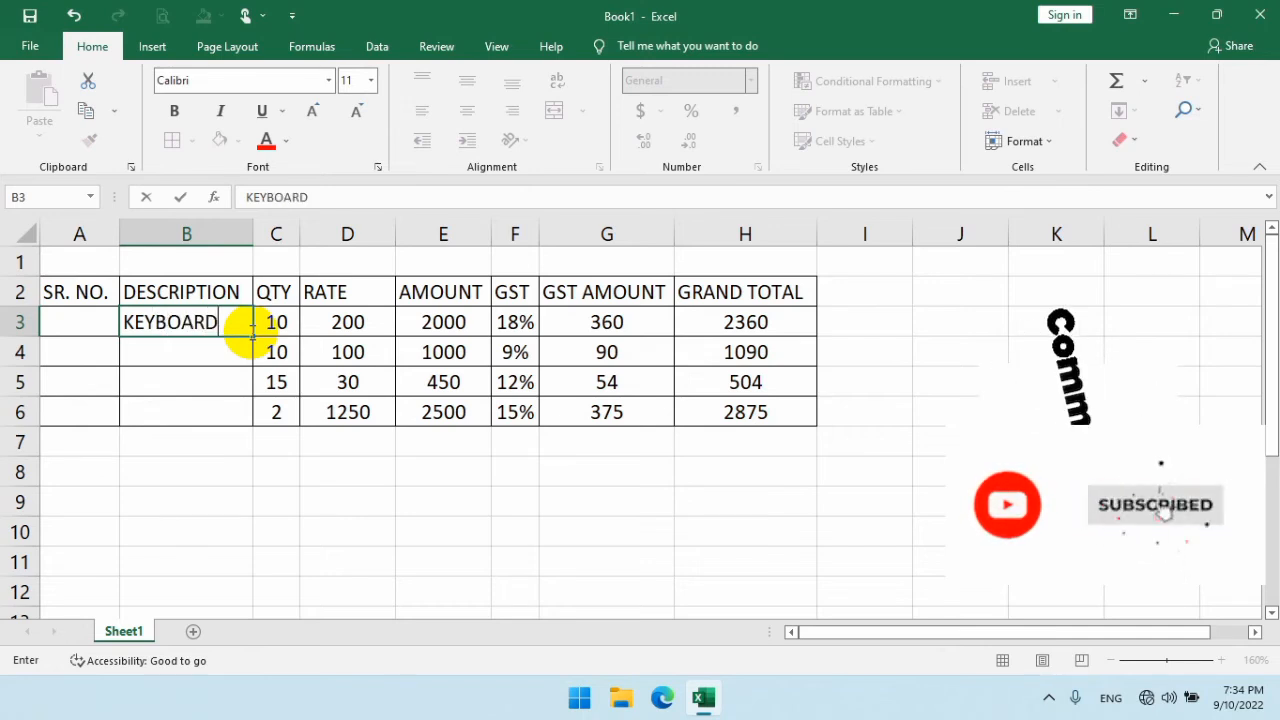
pyautogui.press('Return')
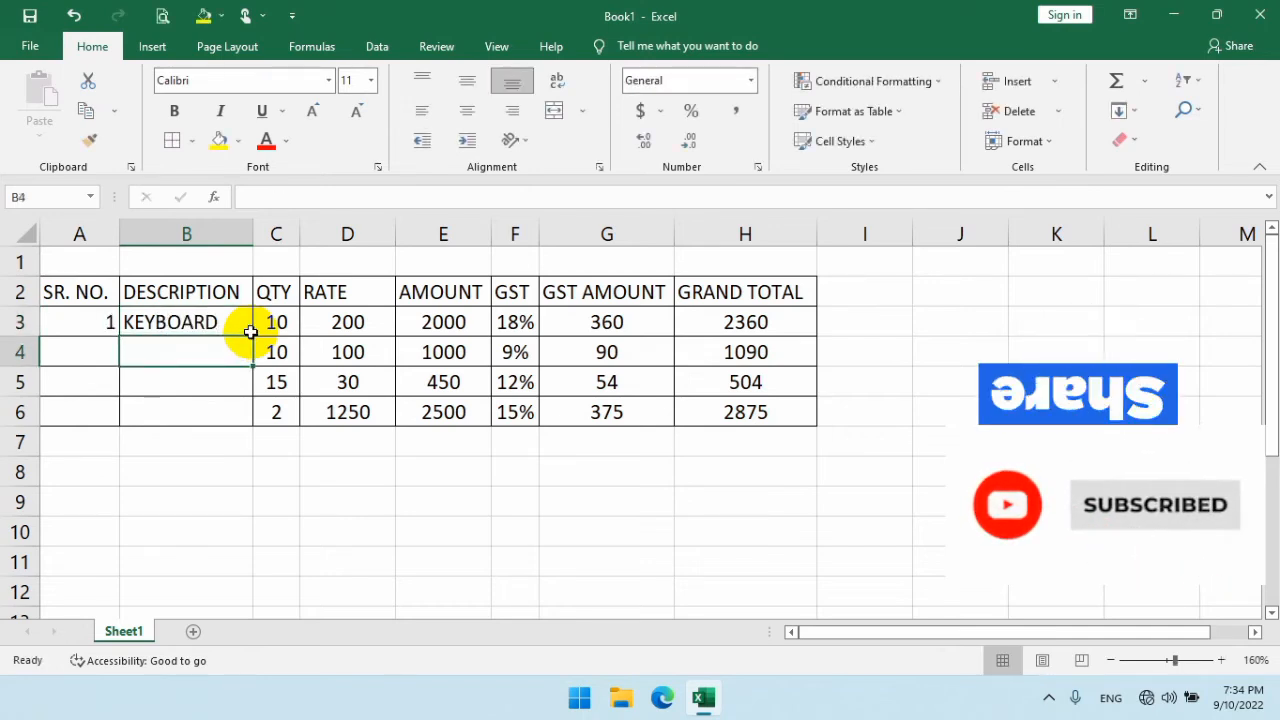
pyautogui.write('MOUSE')
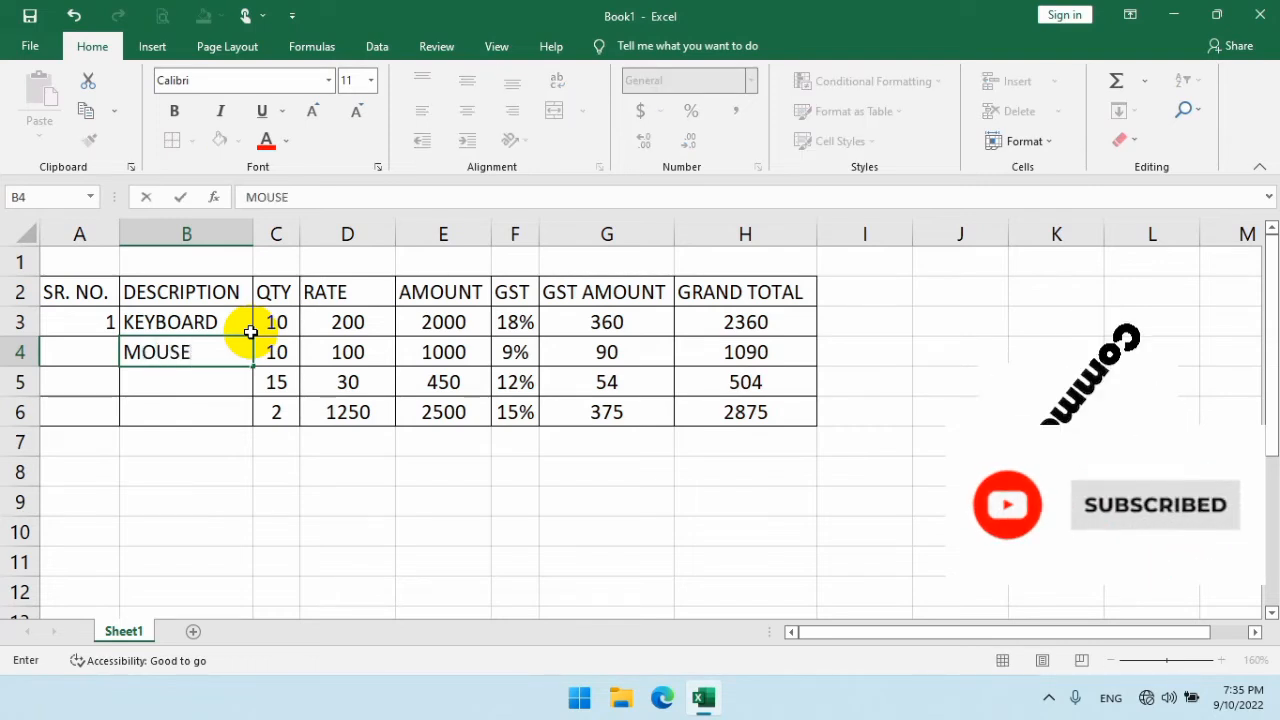
pyautogui.press('Return')
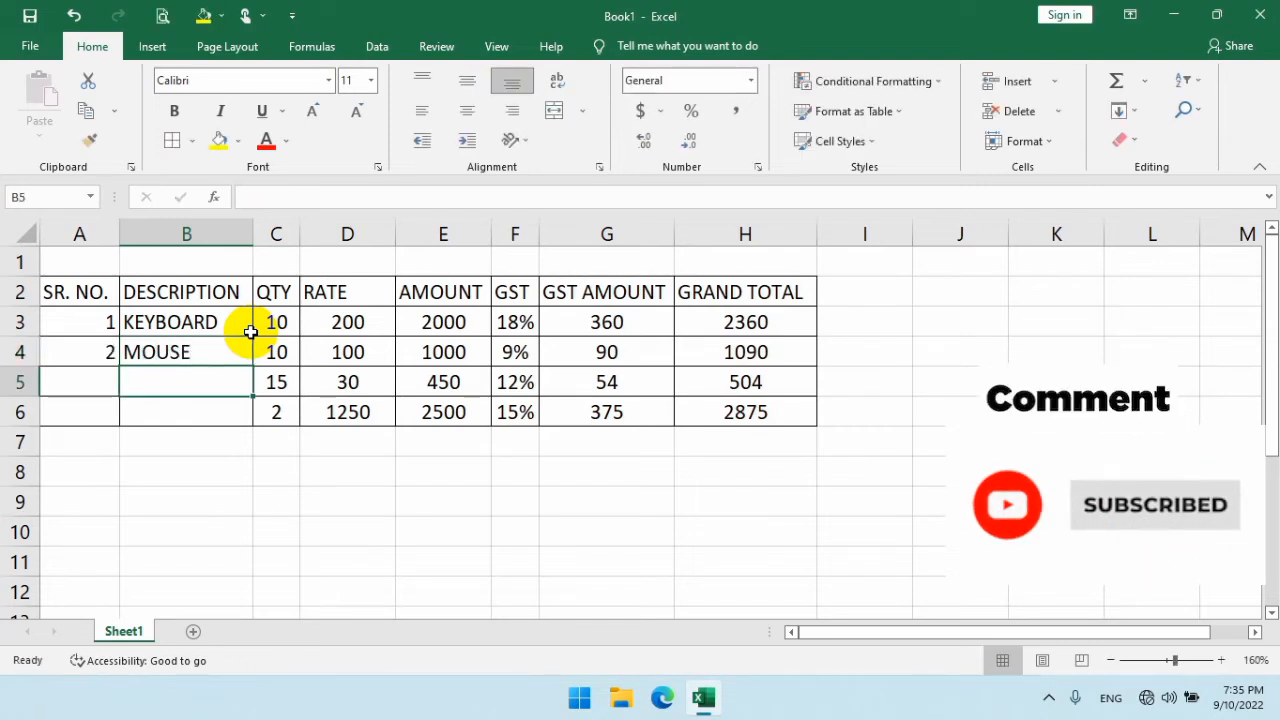
pyautogui.write('M')
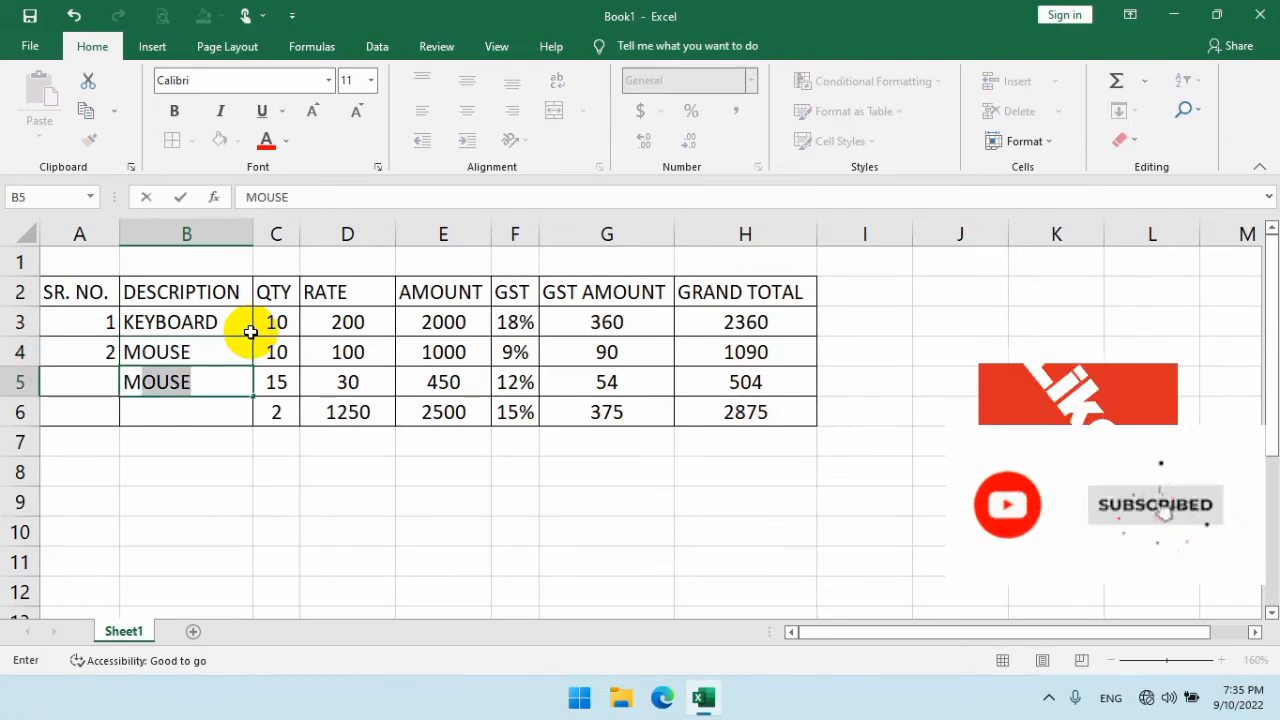
pyautogui.write('OUSE PAD')
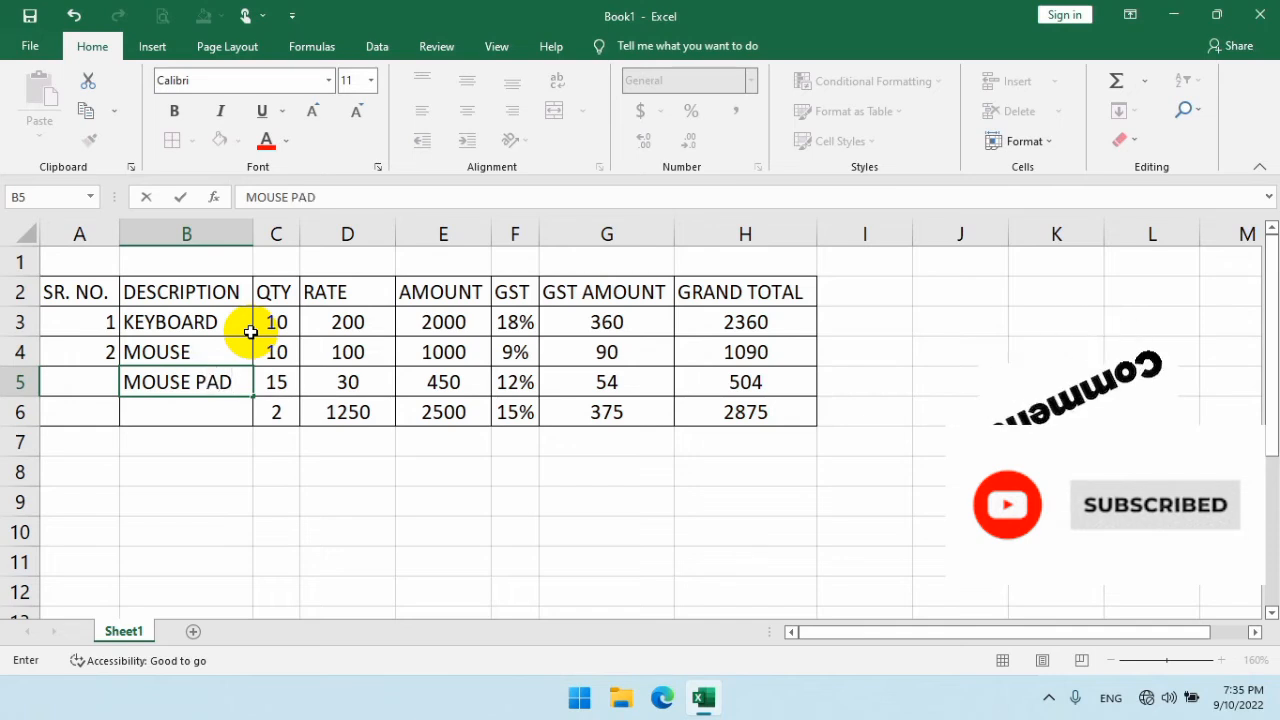
pyautogui.press('Return')
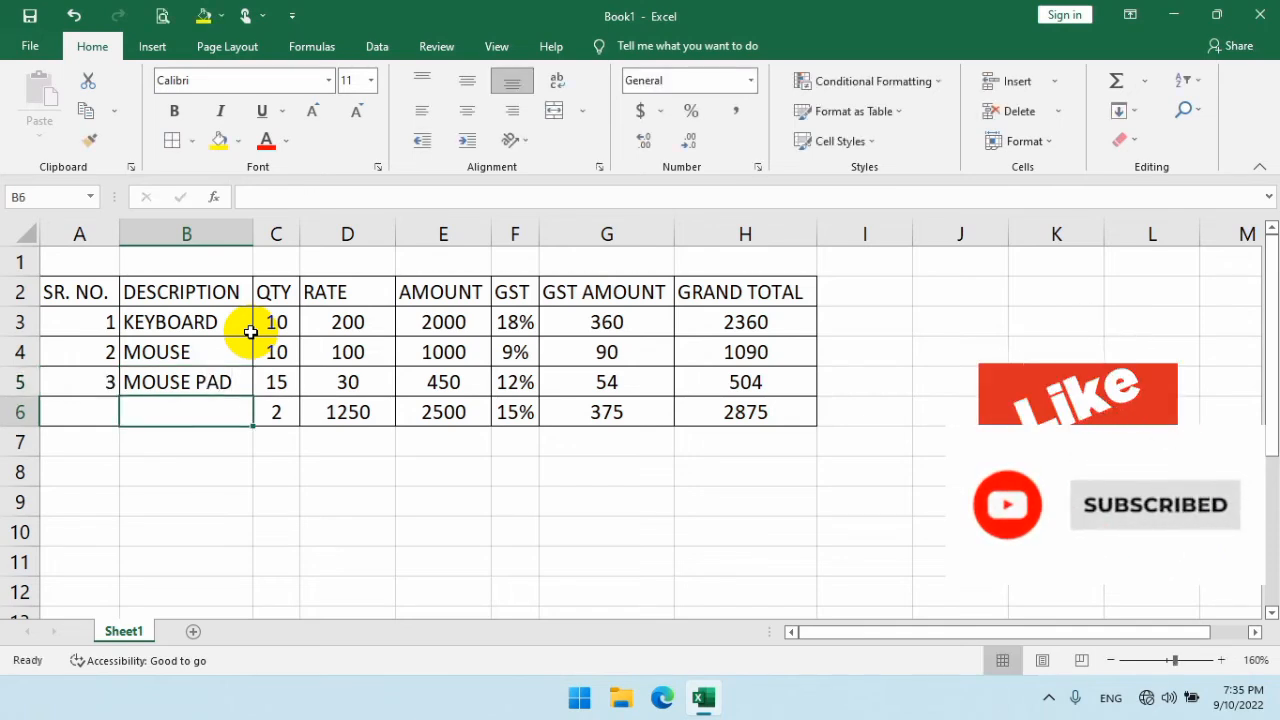
pyautogui.write('RAM')
pyautogui.press('Return')
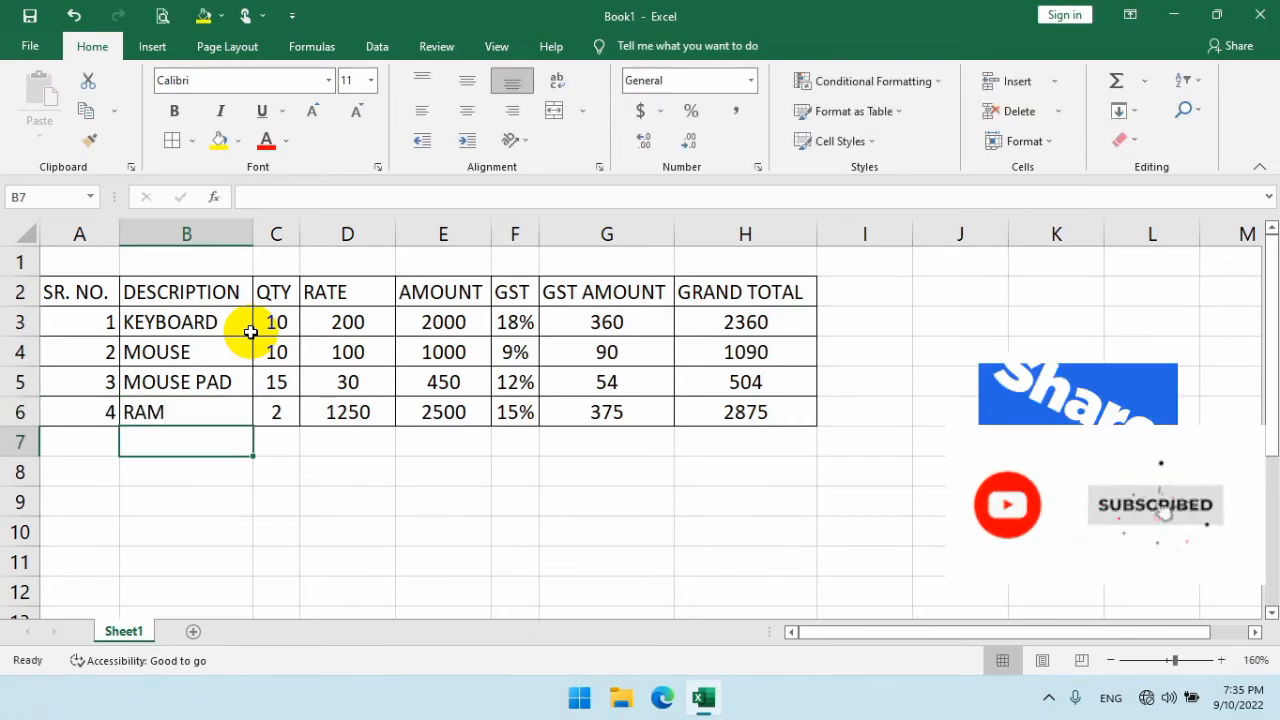
# Step: Enter a person's full name in lowercase in B8, below the item table
pyautogui.click(247, 531)
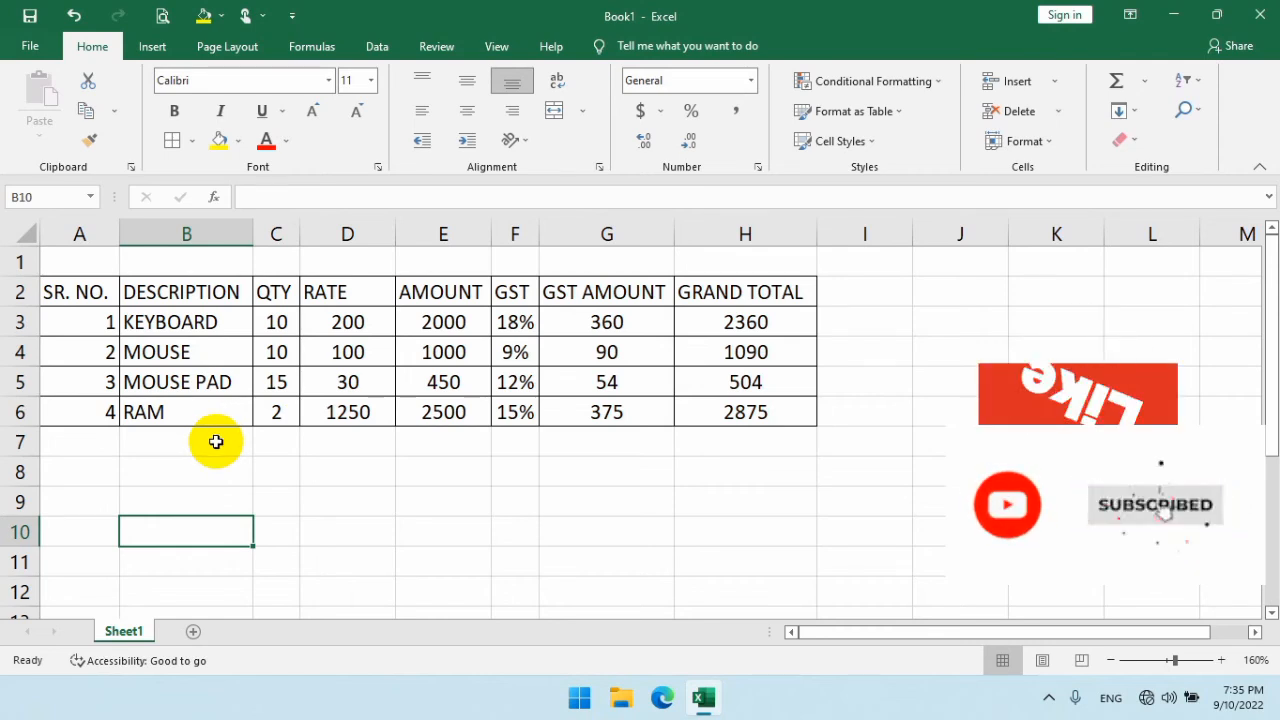
pyautogui.scroll(-1, 207, 438)
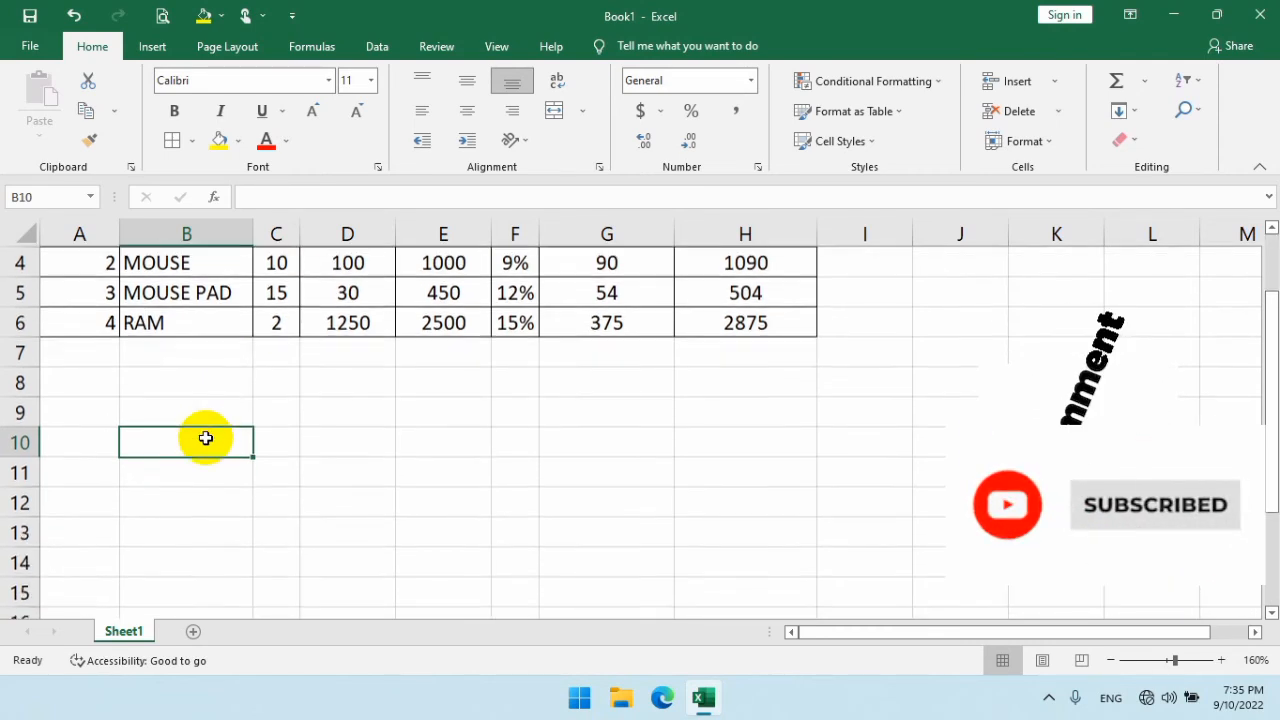
pyautogui.click(175, 390)
pyautogui.scroll(-1, 150, 400)
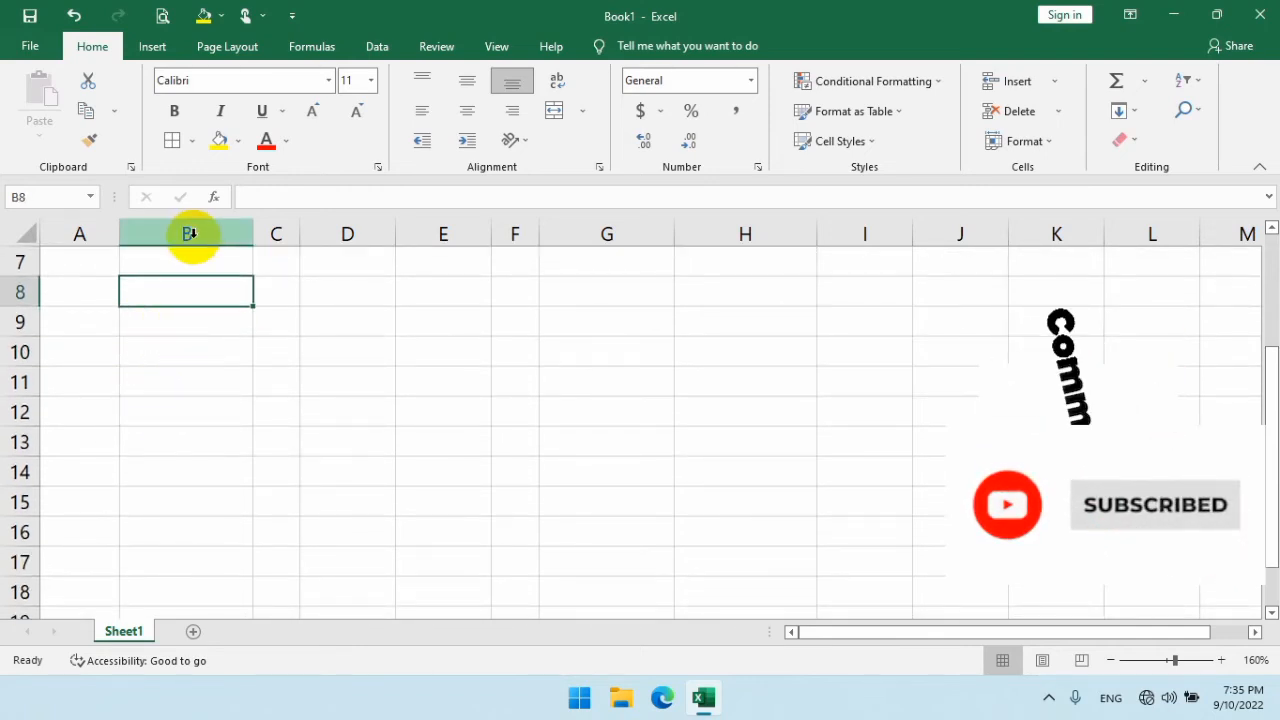
pyautogui.write('ajay km')
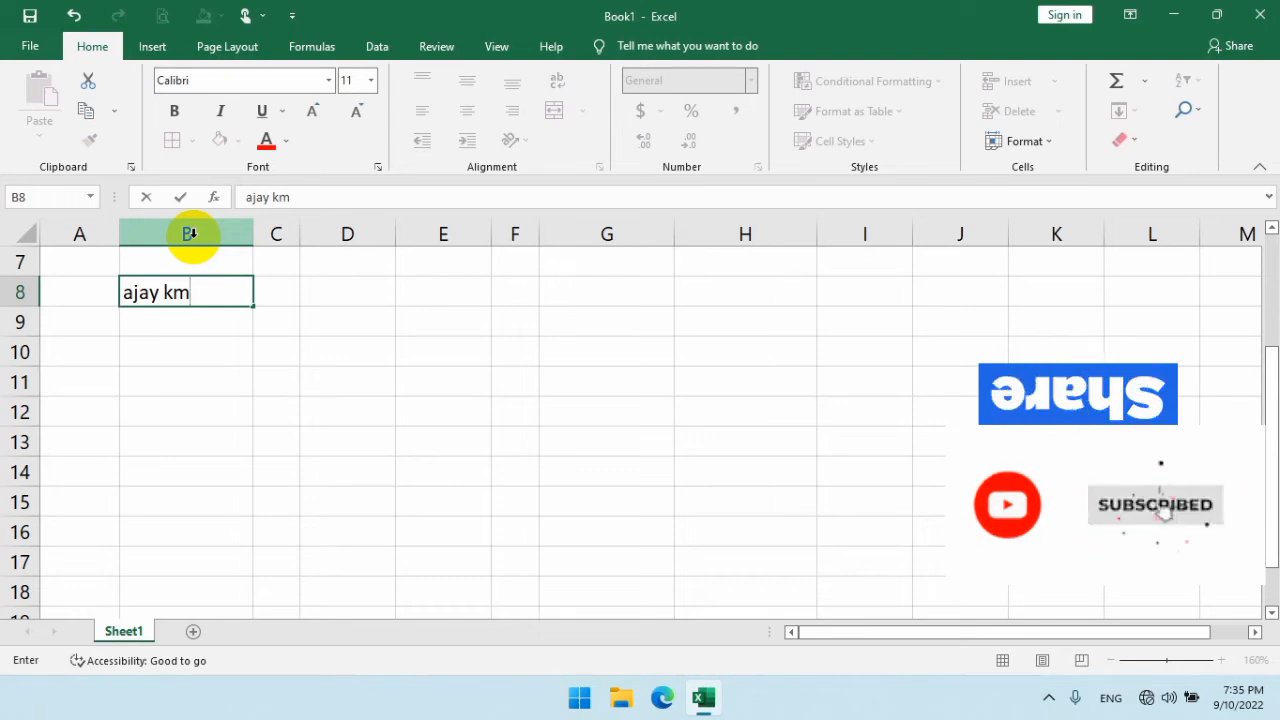
pyautogui.press('BackSpace')
pyautogui.write('umar')
pyautogui.press('Return')
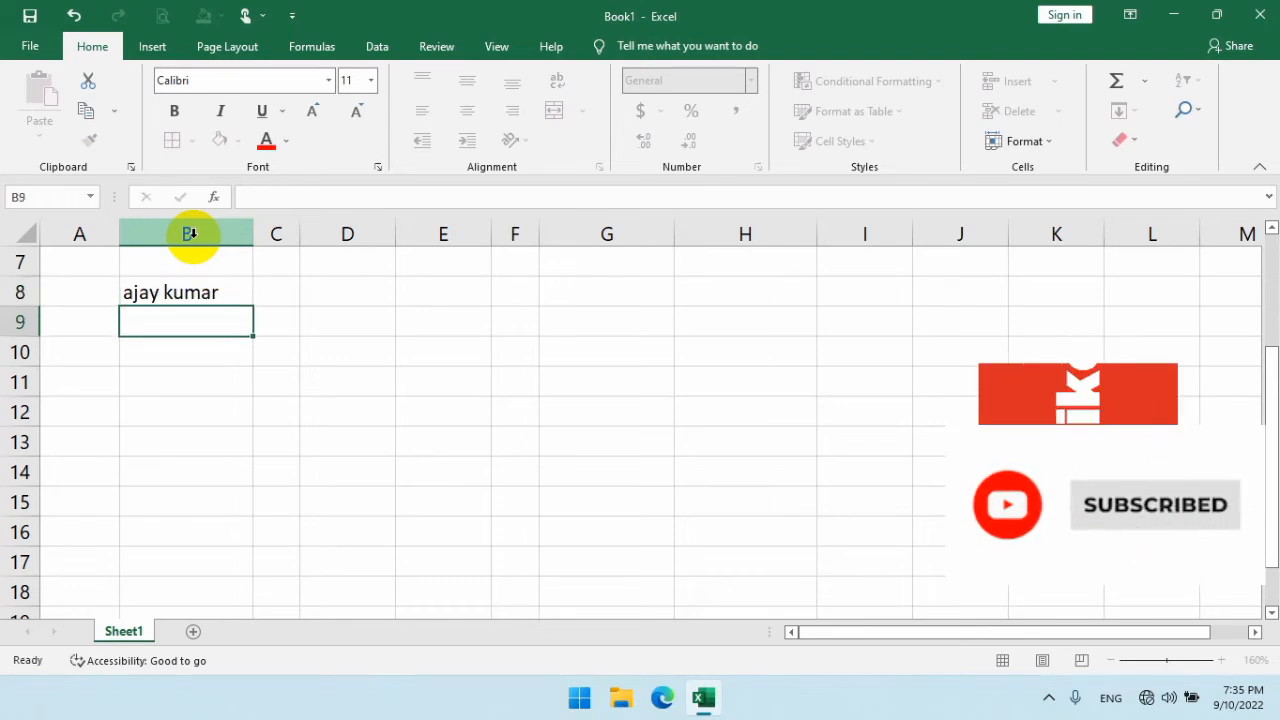
# Step: Enter a second person's full name in lowercase in B9
pyautogui.write('aysg')
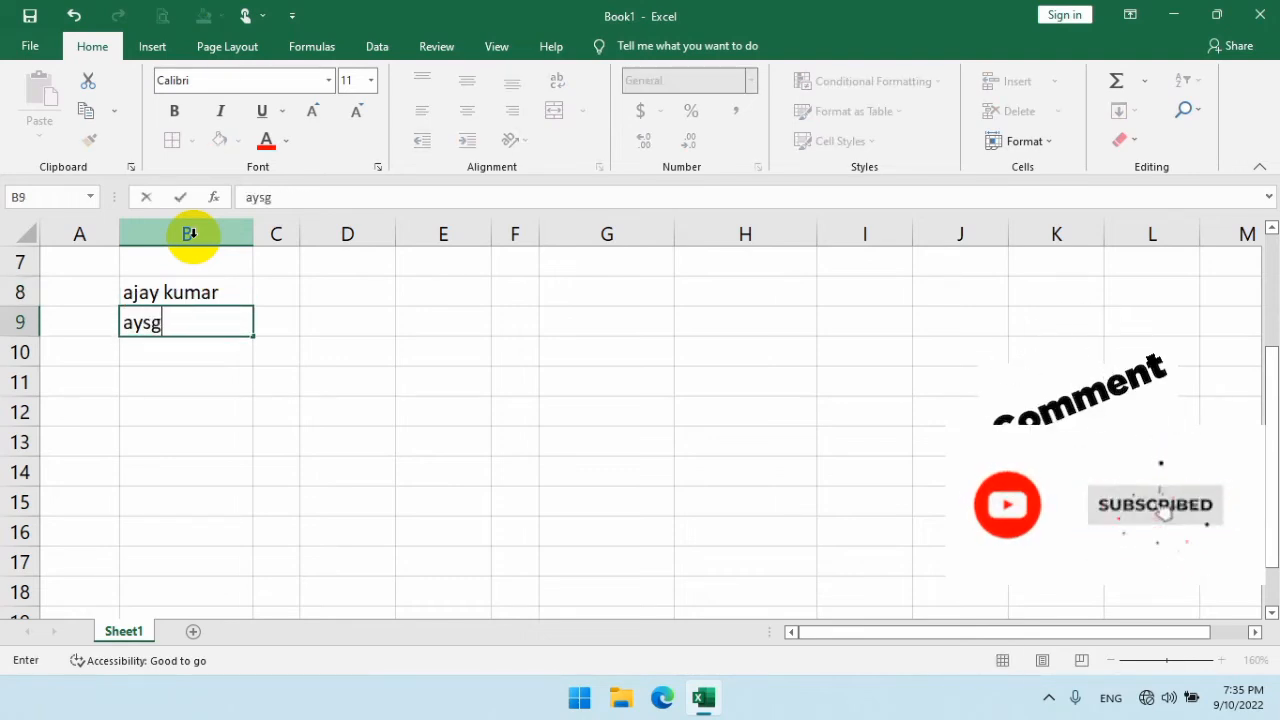
pyautogui.press('BackSpace')
pyautogui.write('ush')
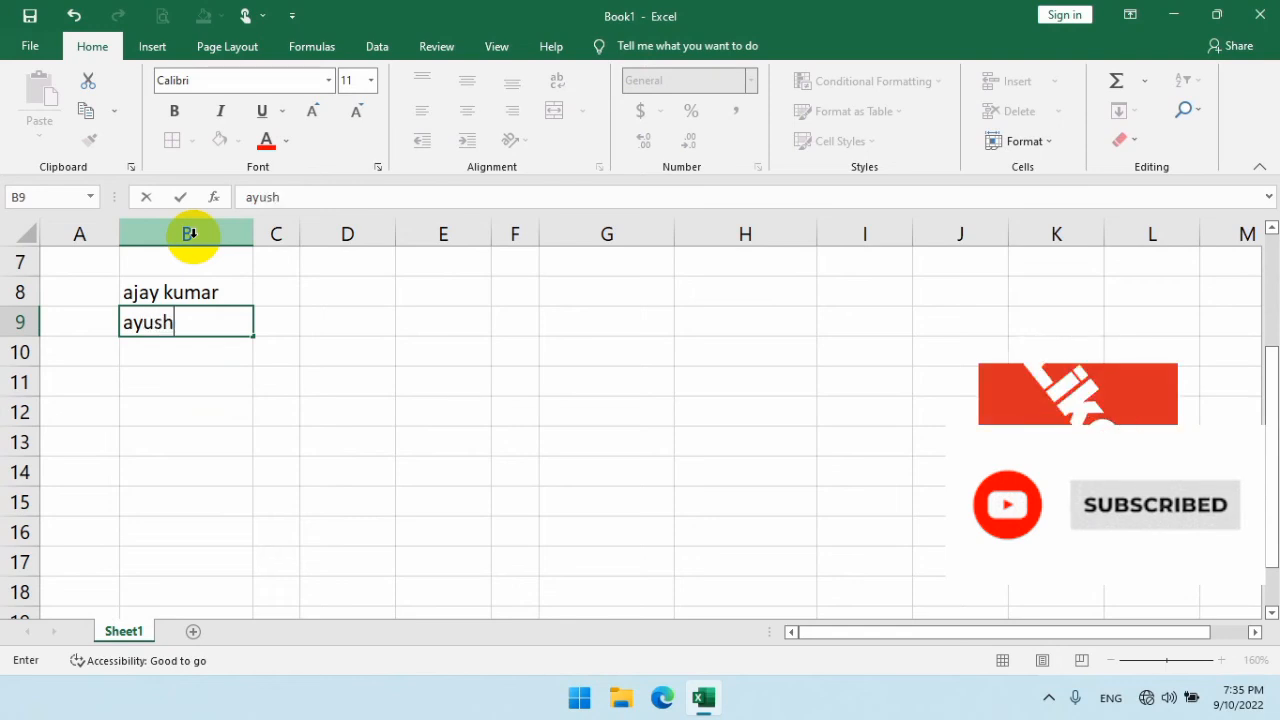
pyautogui.write(' sonu')
pyautogui.press('BackSpace')
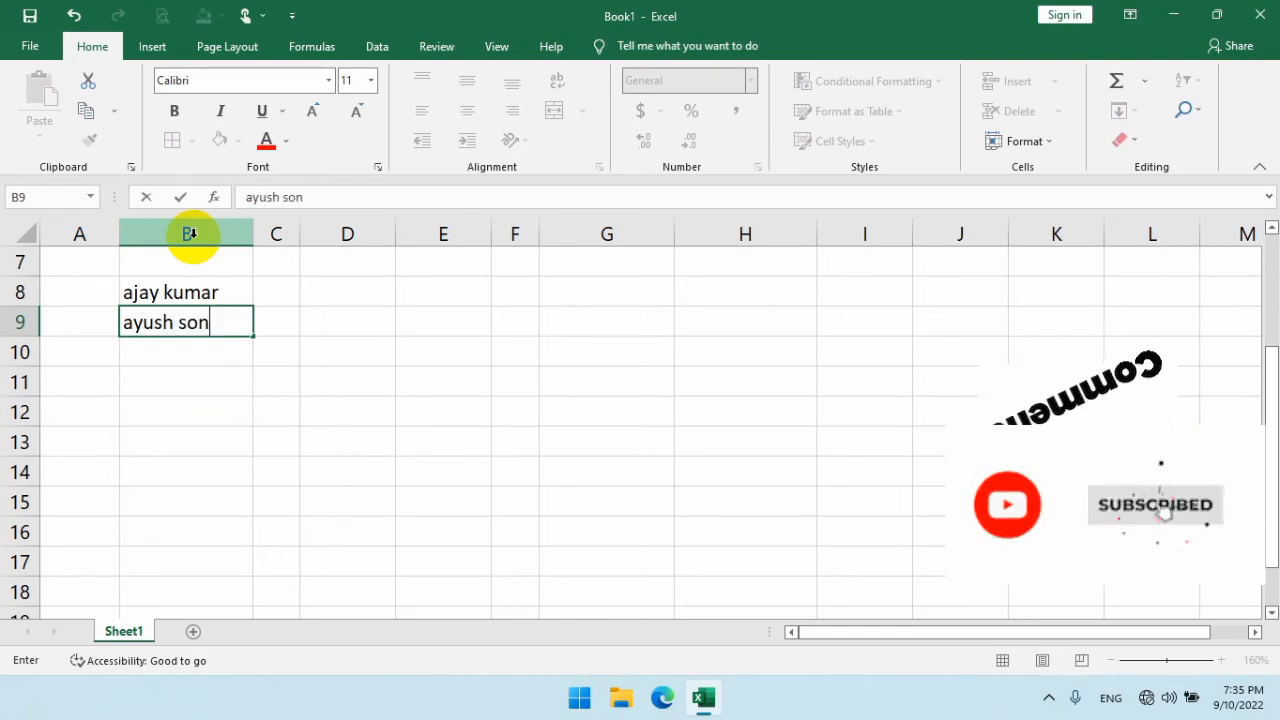
pyautogui.write('i')
pyautogui.press('Return')
# Step: Enter a third person's full name in B10 and a fourth person's first name in B11, both in lowercase
pyautogui.write('a')
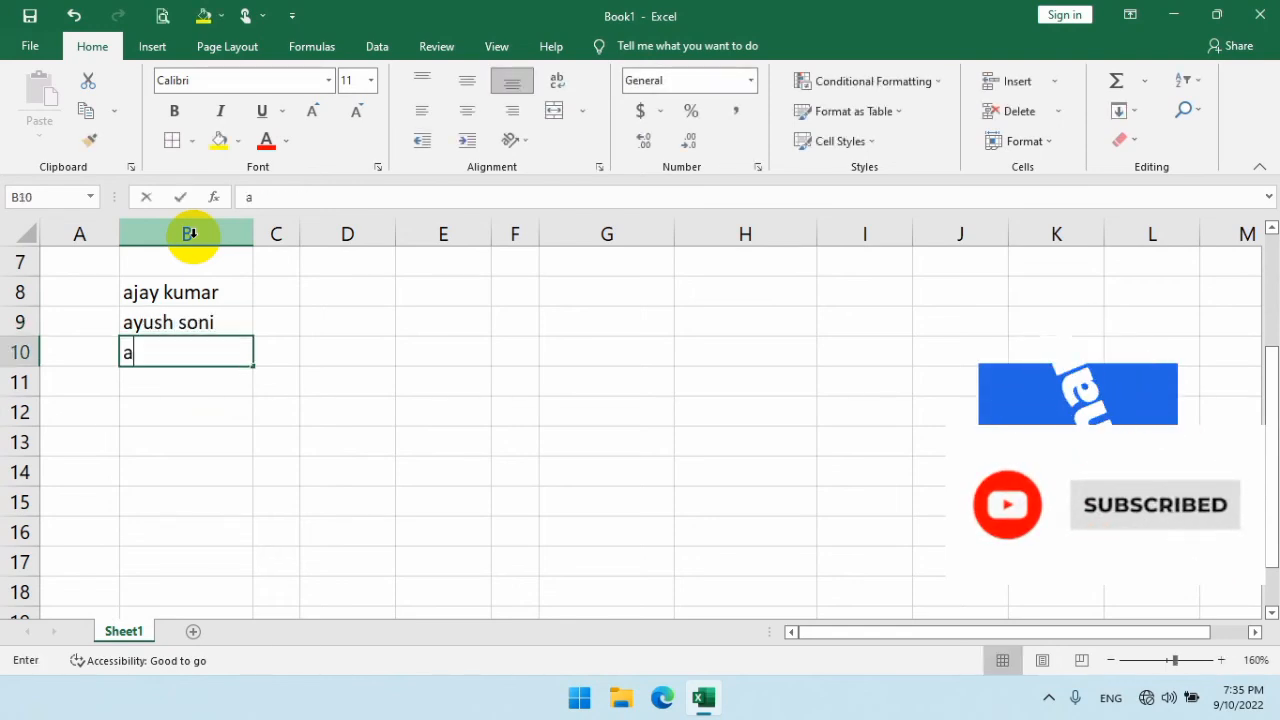
pyautogui.write('rpan')
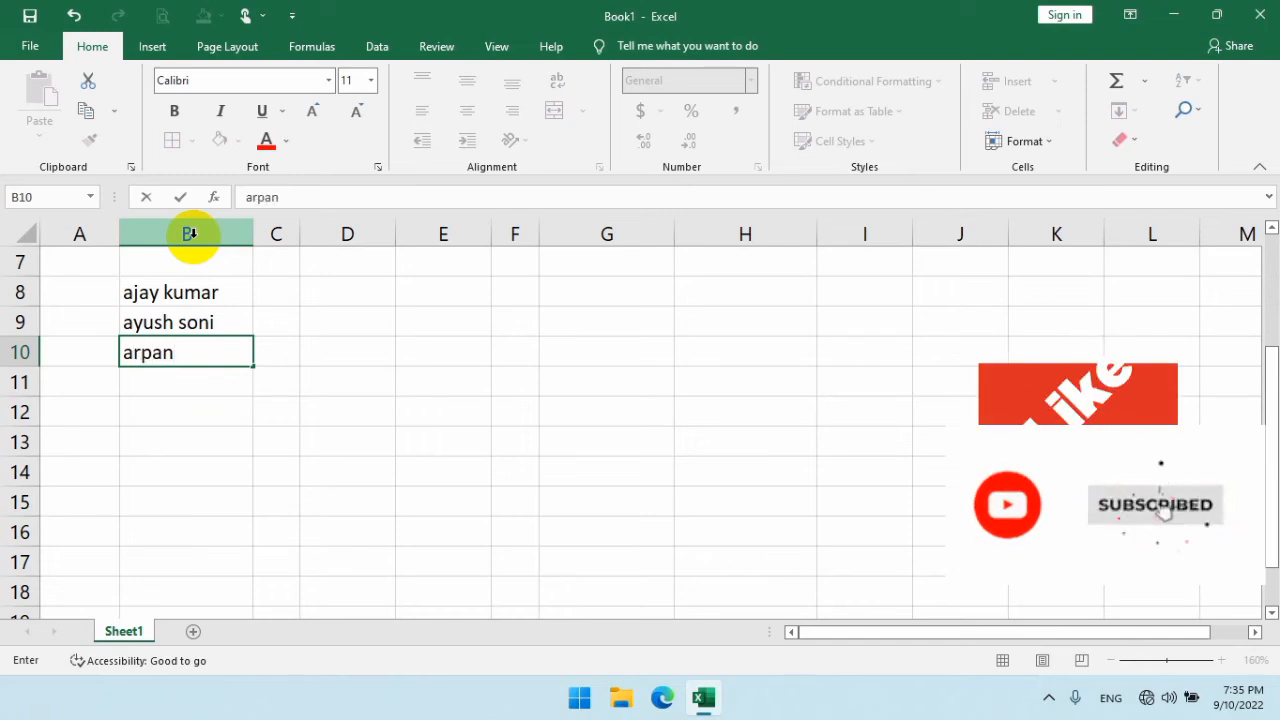
pyautogui.write(' pate')
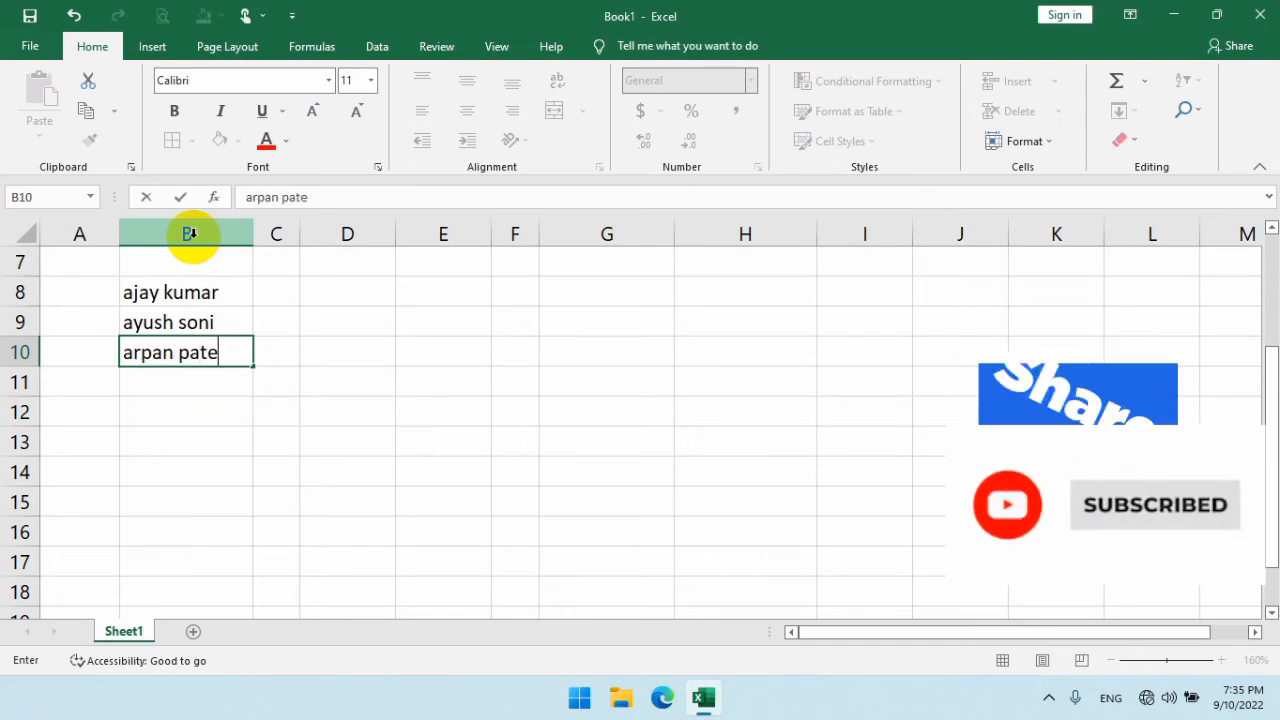
pyautogui.write('l')
pyautogui.press('Return')
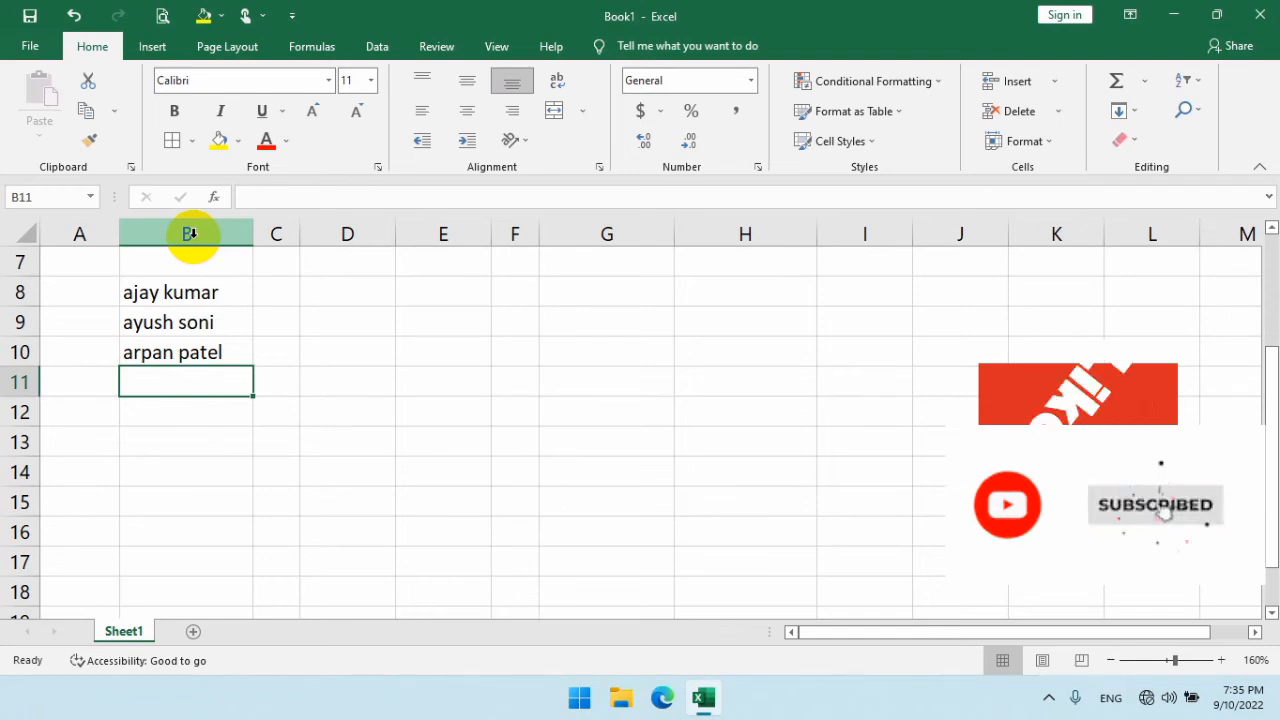
pyautogui.write('a')
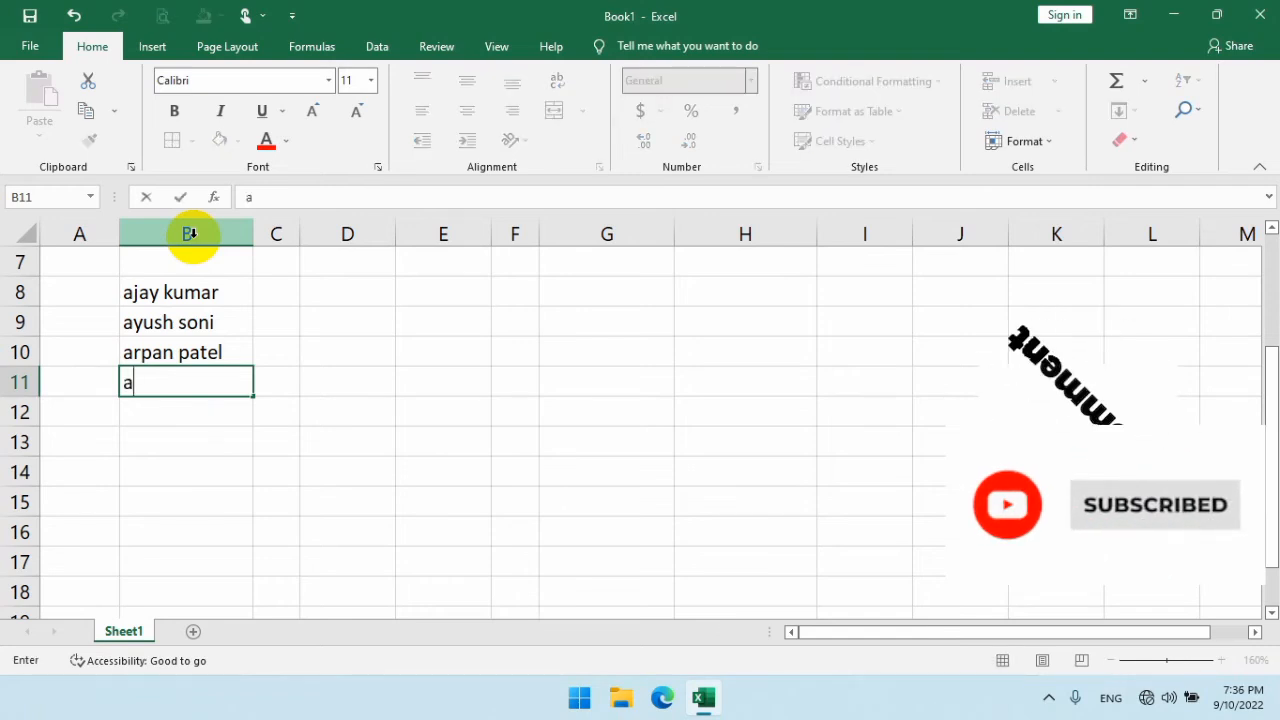
pyautogui.write('nu')
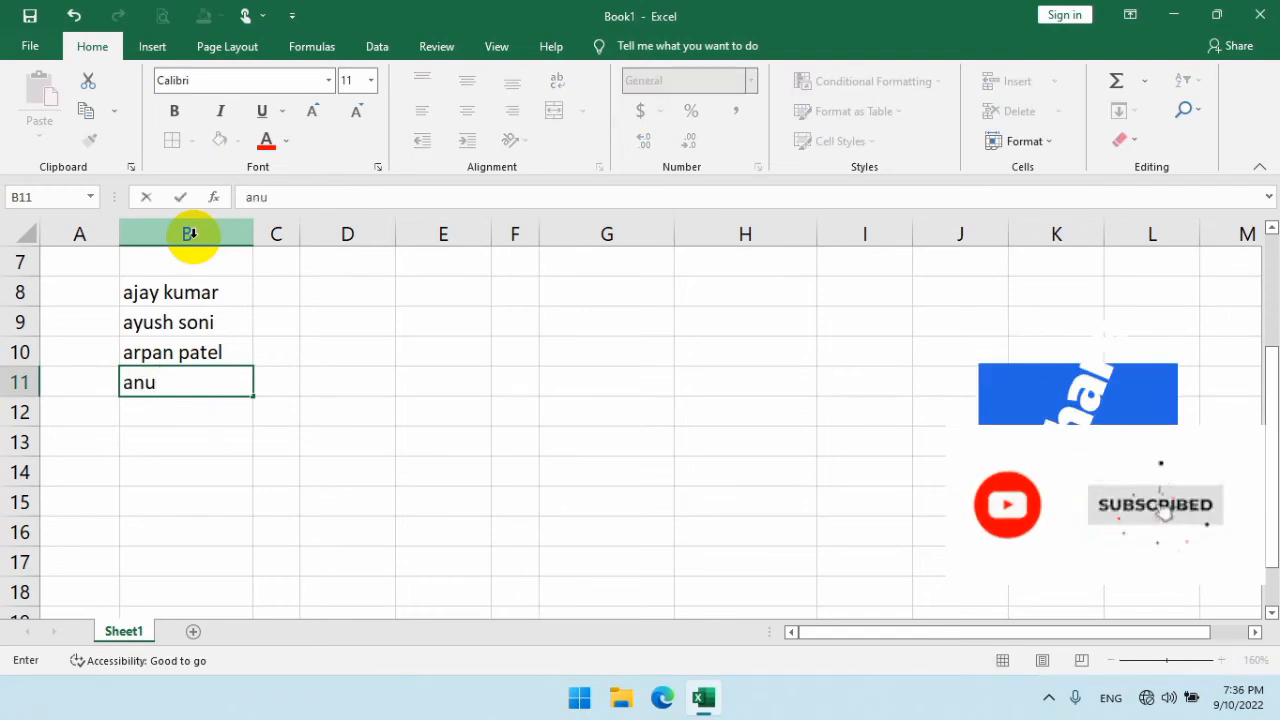
pyautogui.write('priya')
pyautogui.press('Return')
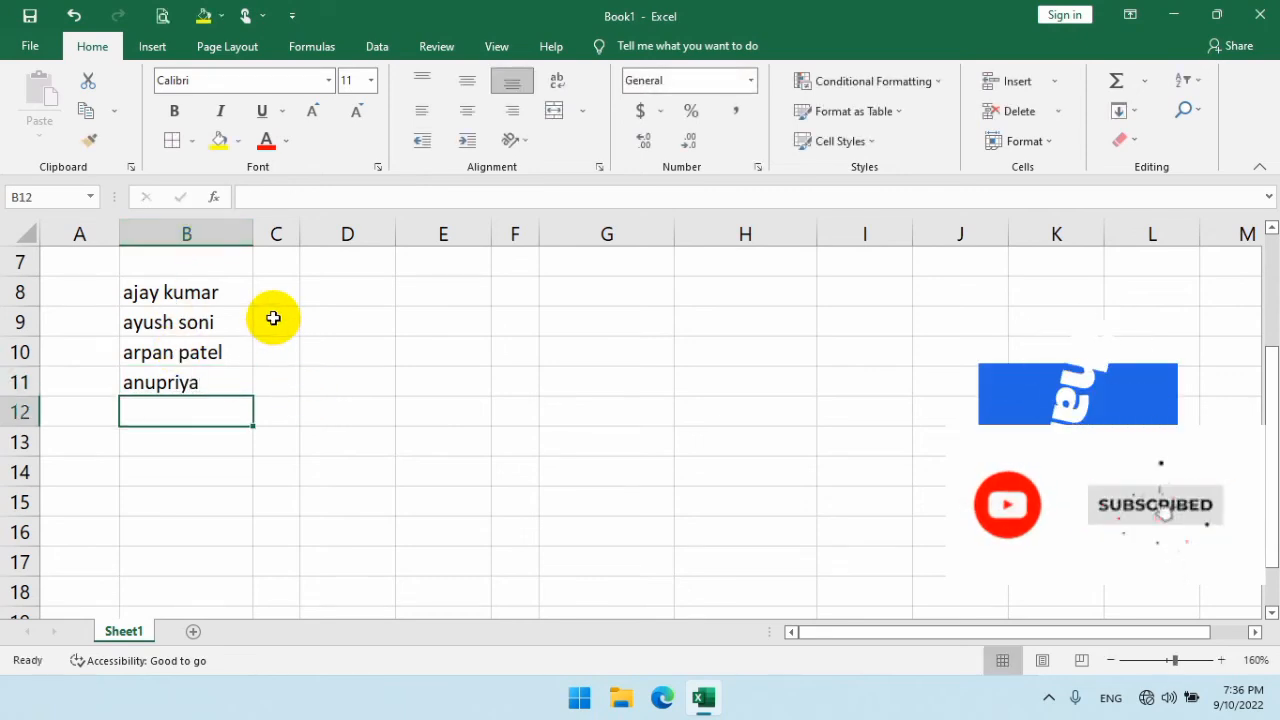
# Step: Widen column C and enter the heading Dr./Mr./Tr./Er. in C7, above the row of the first name
pyautogui.moveTo(299, 239); pyautogui.dragTo(446, 235)
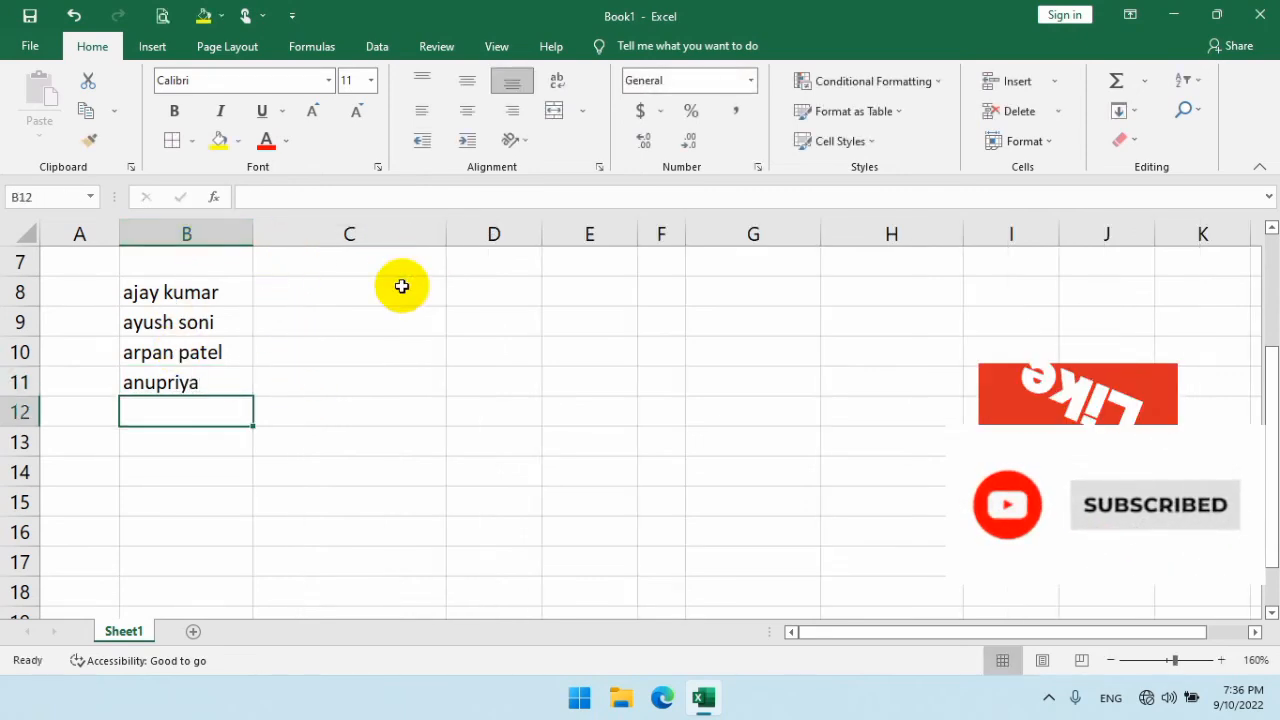
pyautogui.click(432, 287)
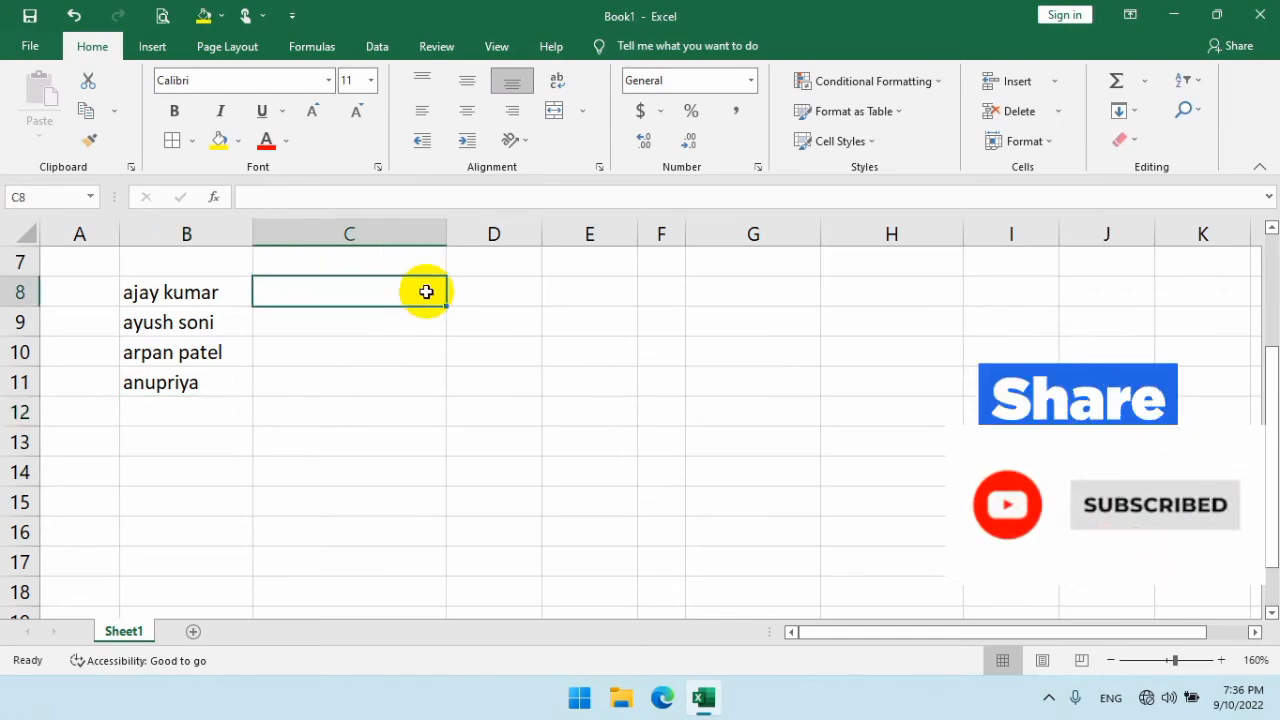
pyautogui.click(331, 258)
pyautogui.write('dr')
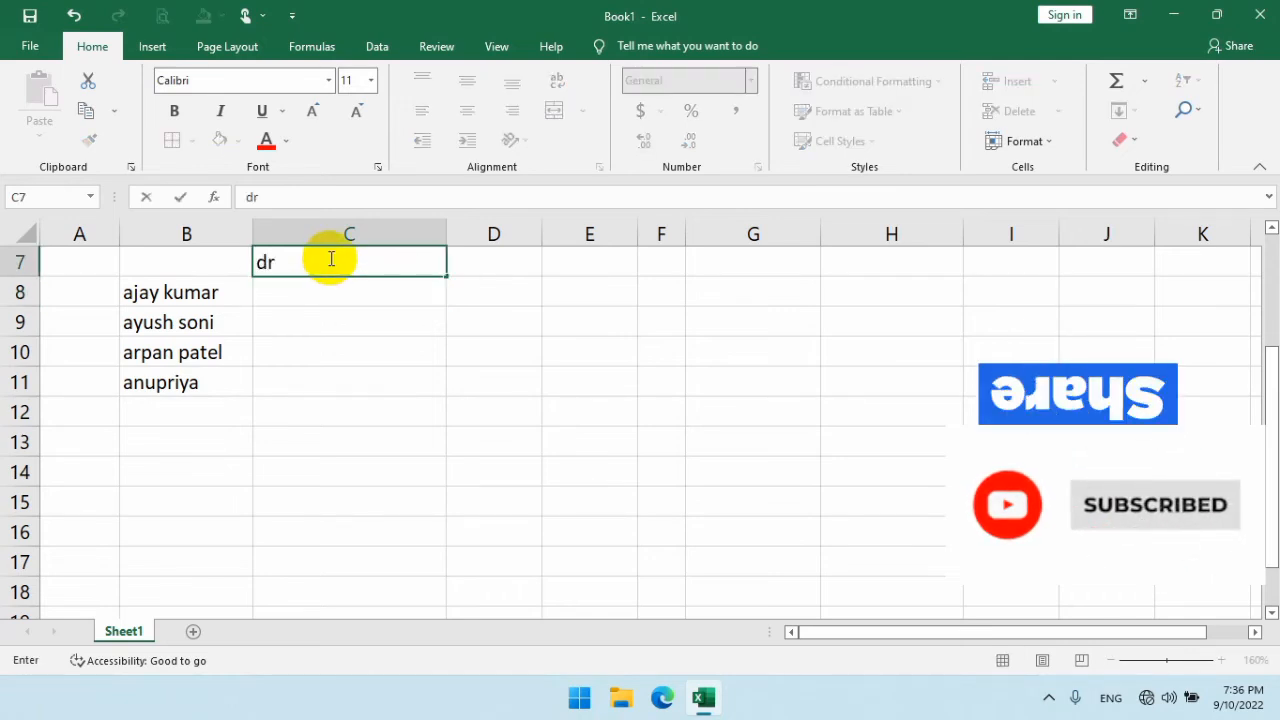
pyautogui.press('BackSpace')
pyautogui.press('BackSpace')
pyautogui.write('De.')
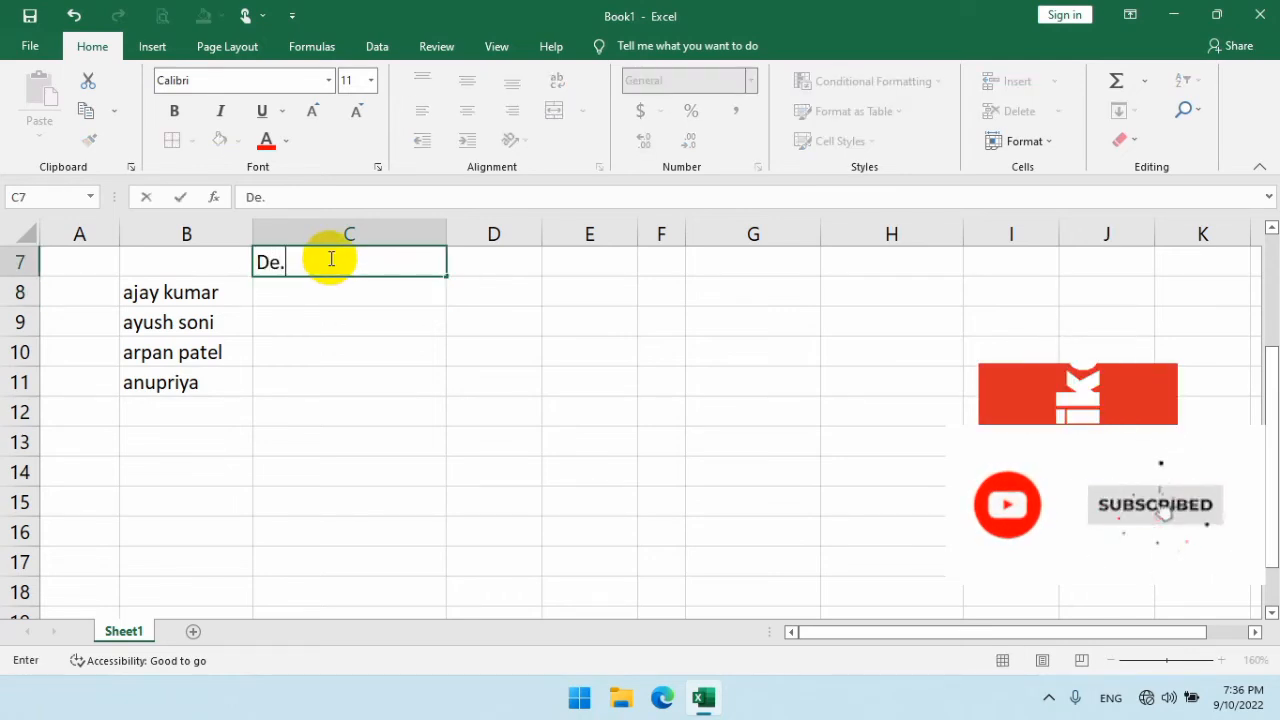
pyautogui.press('BackSpace')
pyautogui.press('BackSpace')
pyautogui.write('r.')
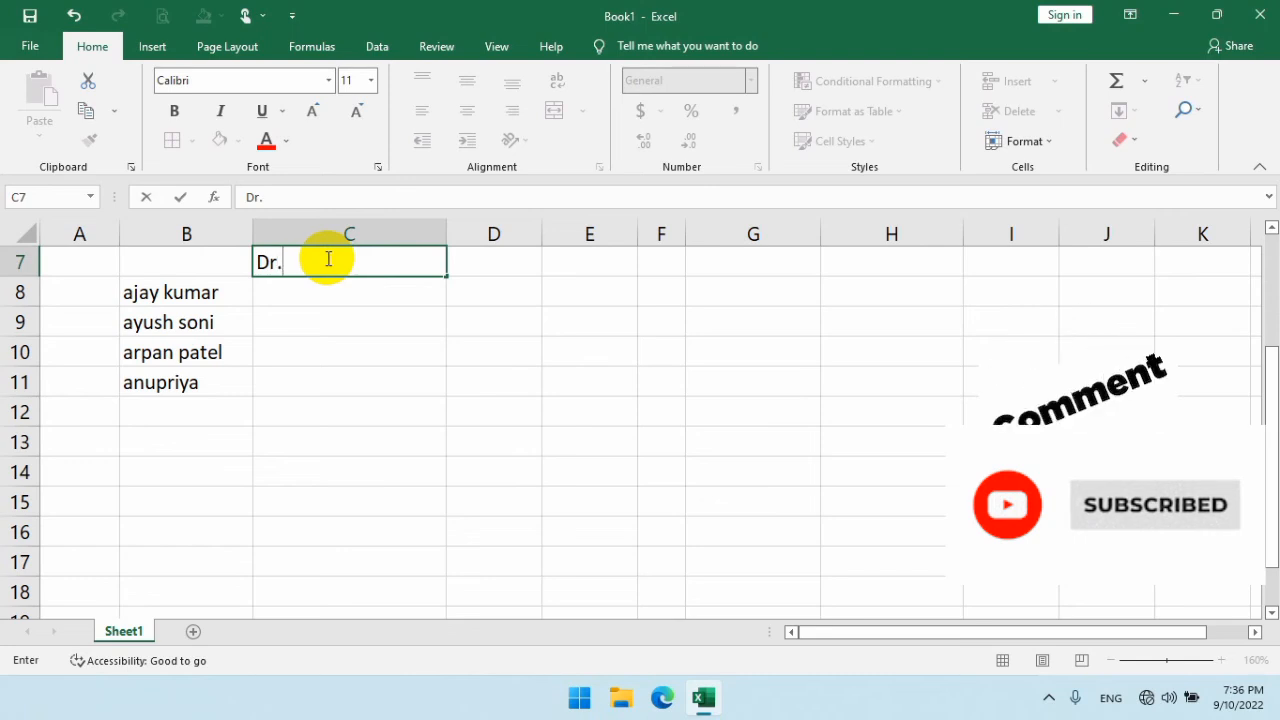
pyautogui.write('/')
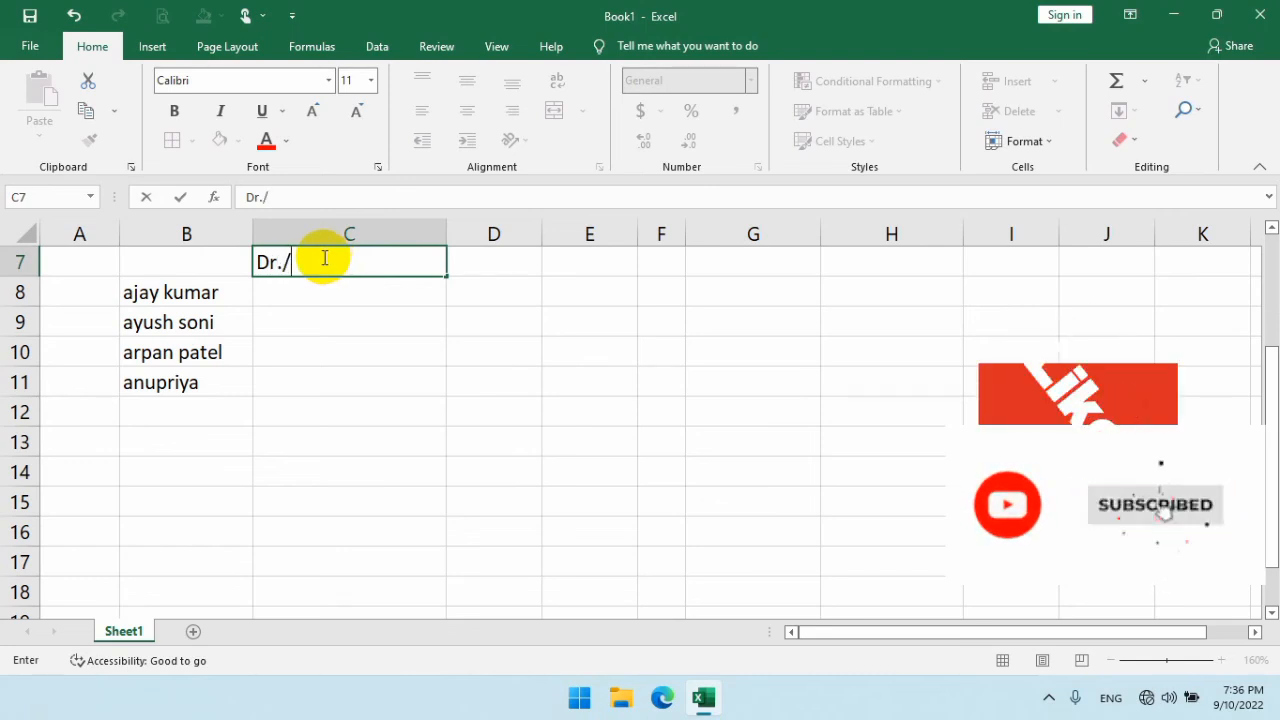
pyautogui.write('Mr.')
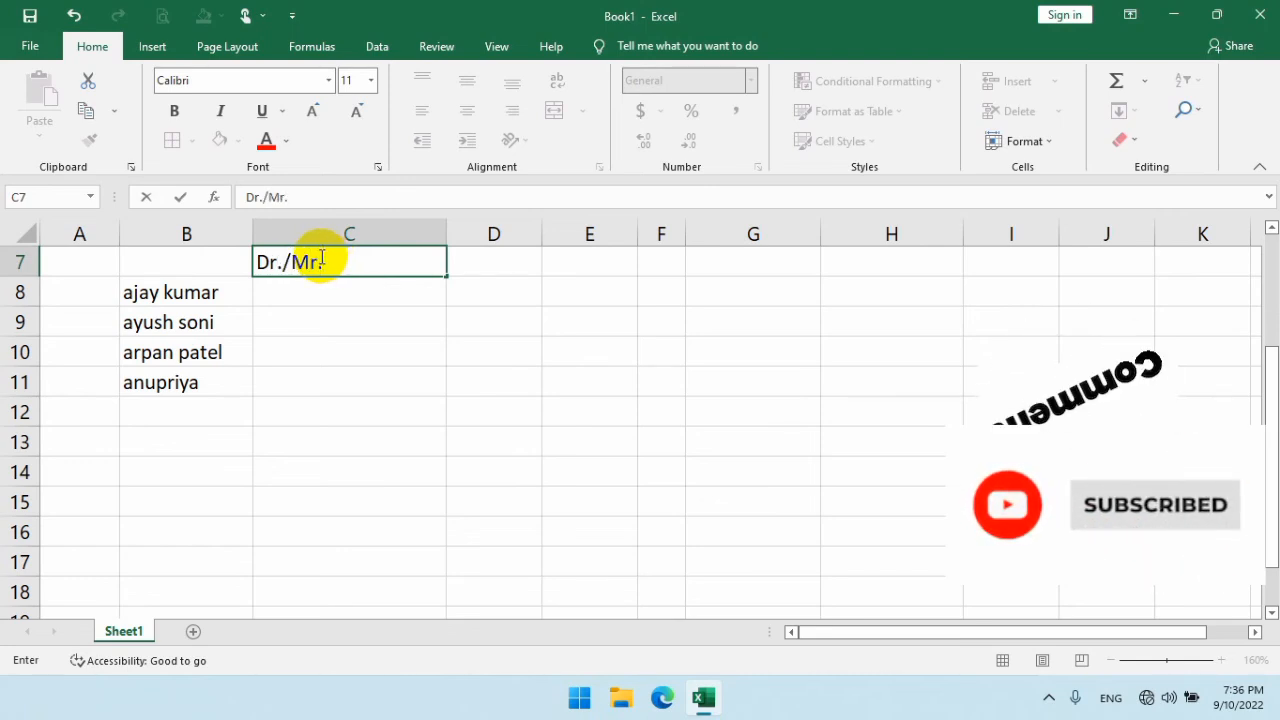
pyautogui.write('/Tr')
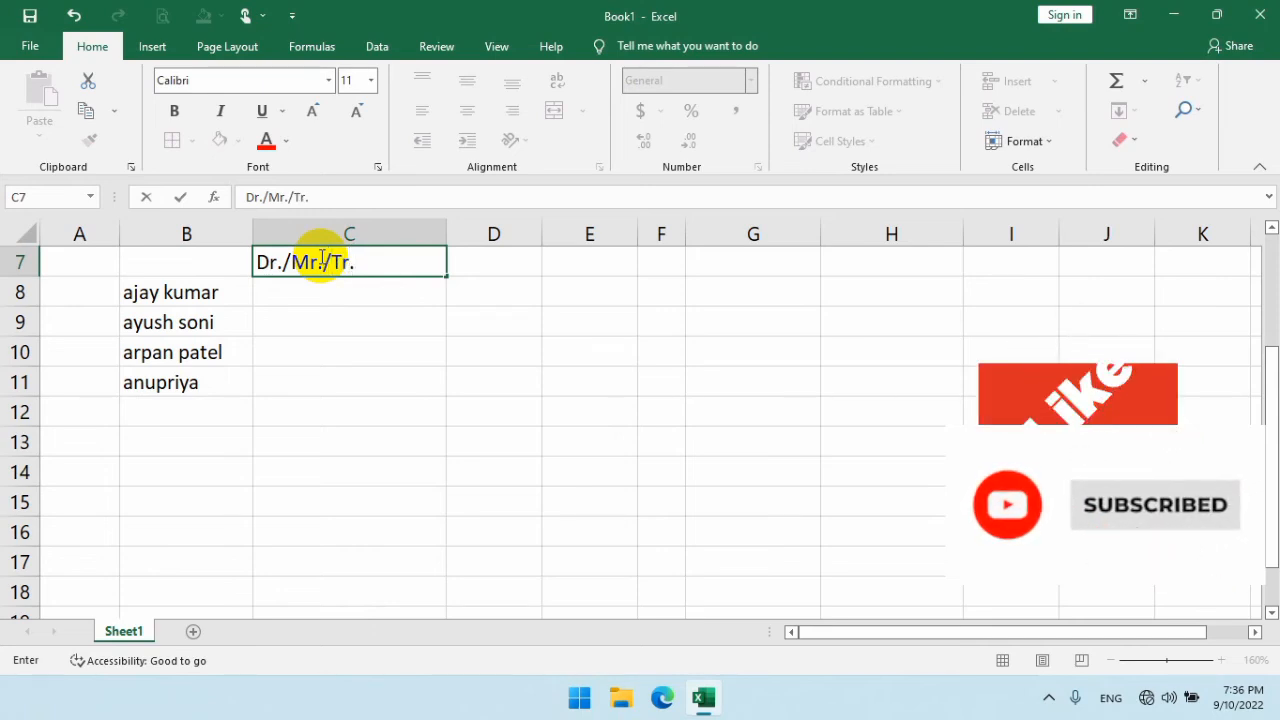
pyautogui.write('./Er/')
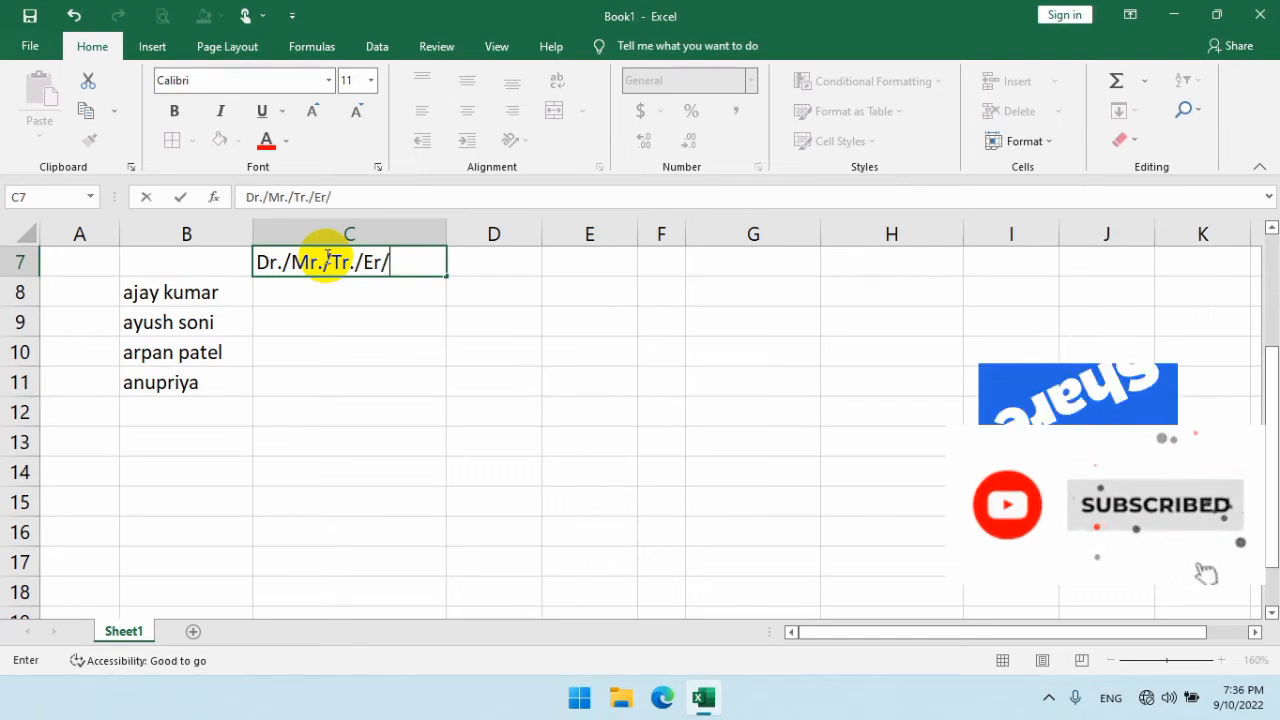
pyautogui.press('BackSpace')
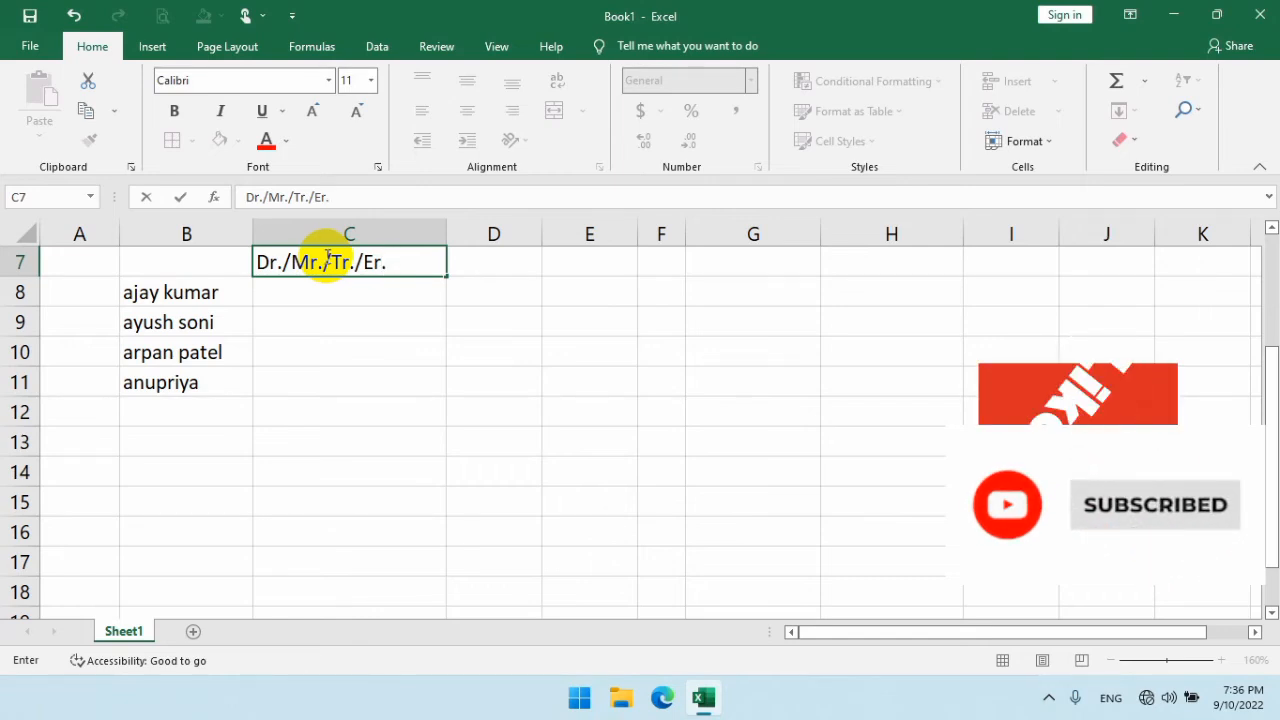
pyautogui.press('Return')
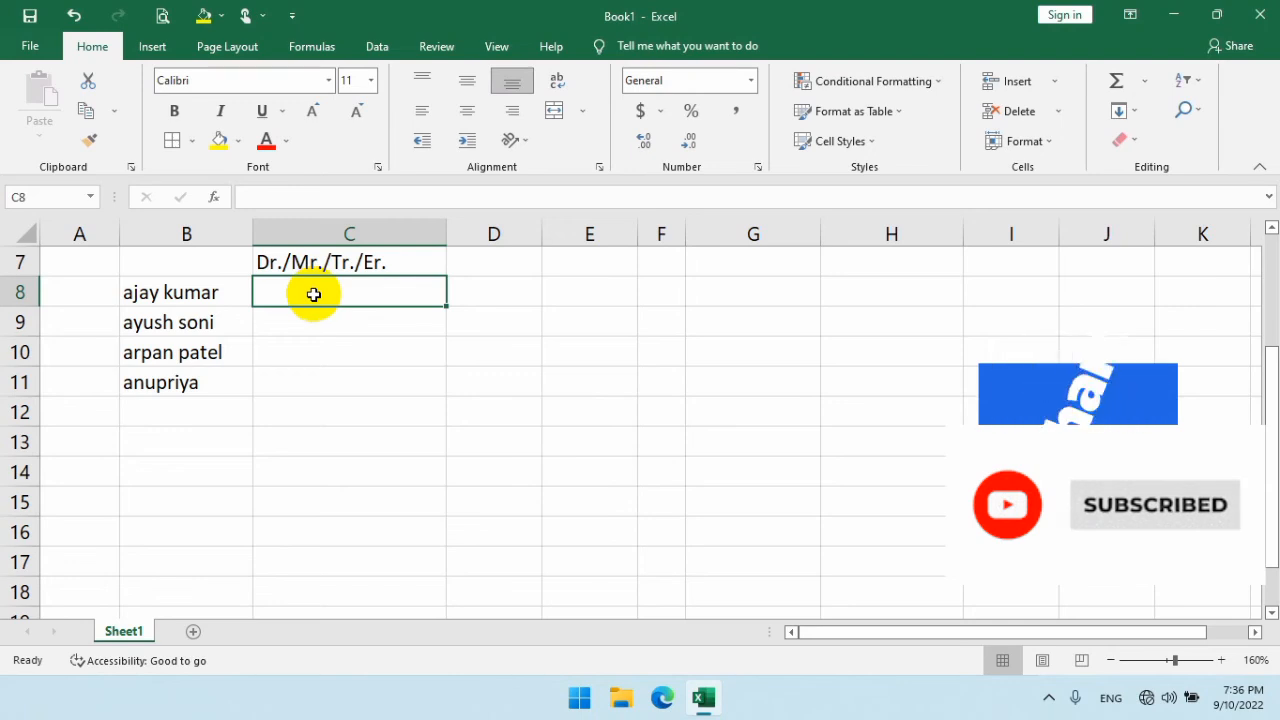
# Step: Enter the first person's full name in C8 with capitalised initials, preceded by the title Dr
pyautogui.write('Tr')
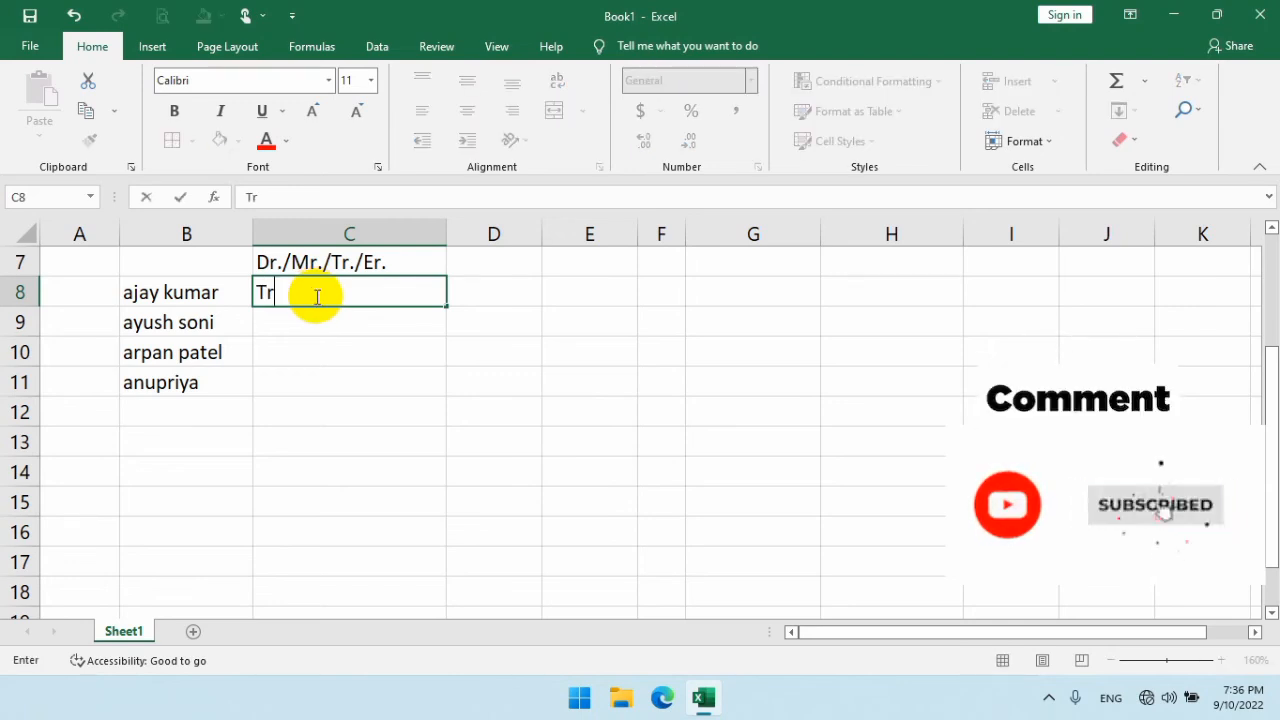
pyautogui.press('BackSpace')
pyautogui.press('BackSpace')
pyautogui.write('Dr.')
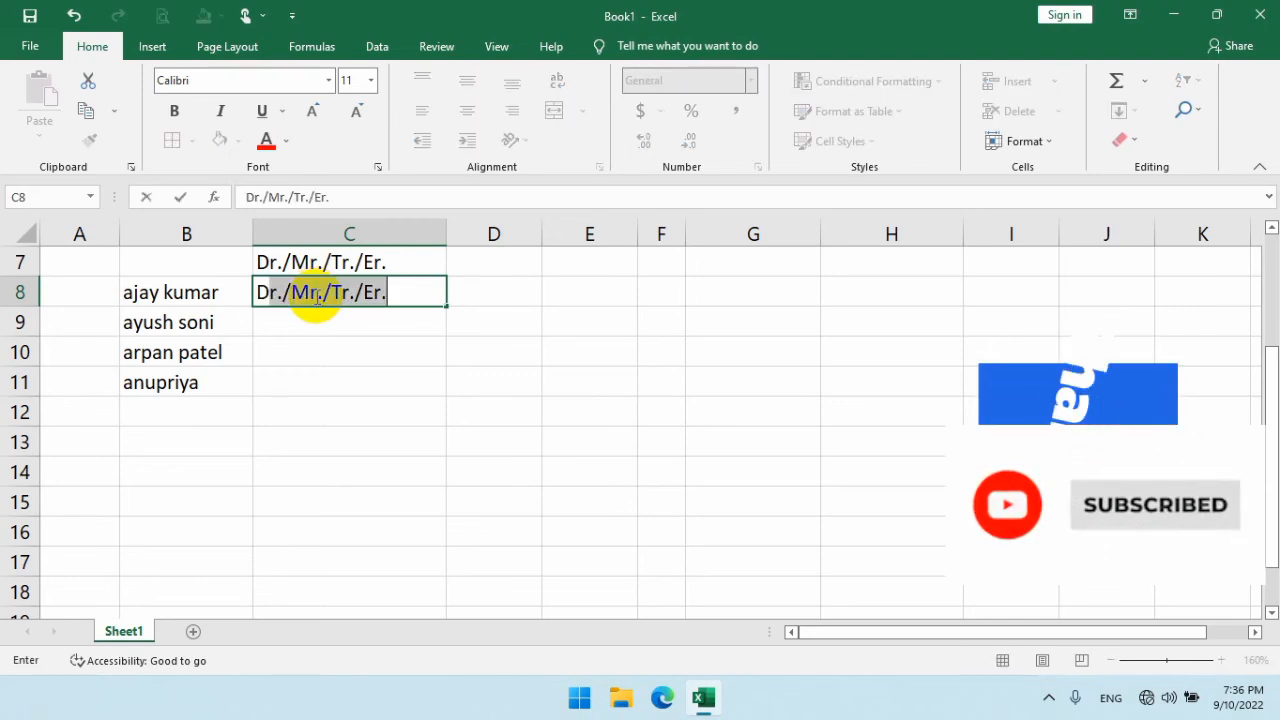
pyautogui.write(' Ajay')
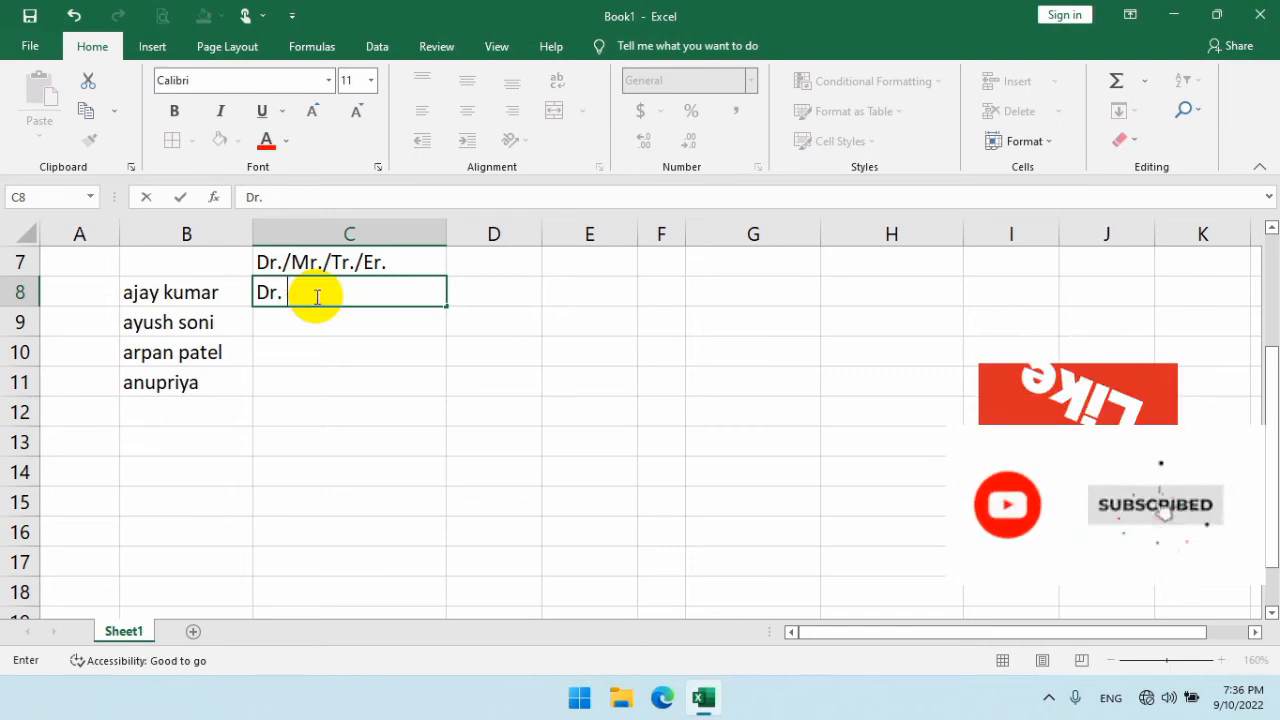
pyautogui.write(' Kumamr')
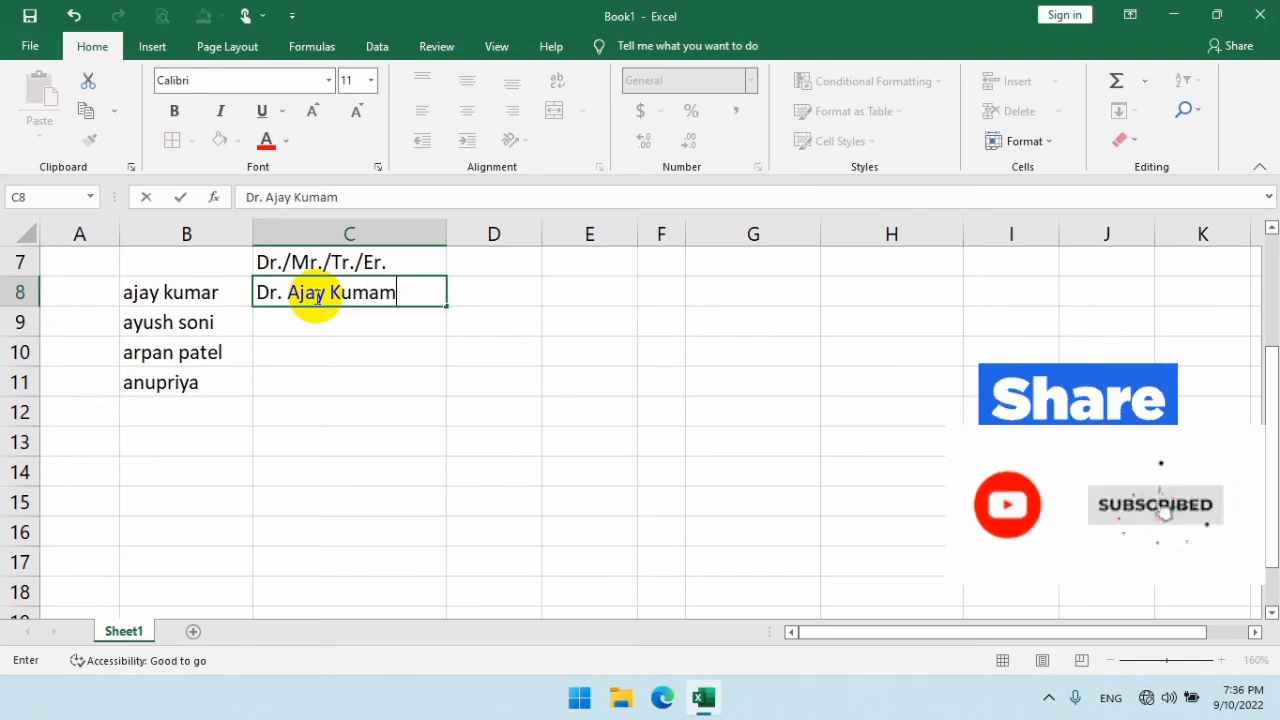
pyautogui.press('BackSpace')
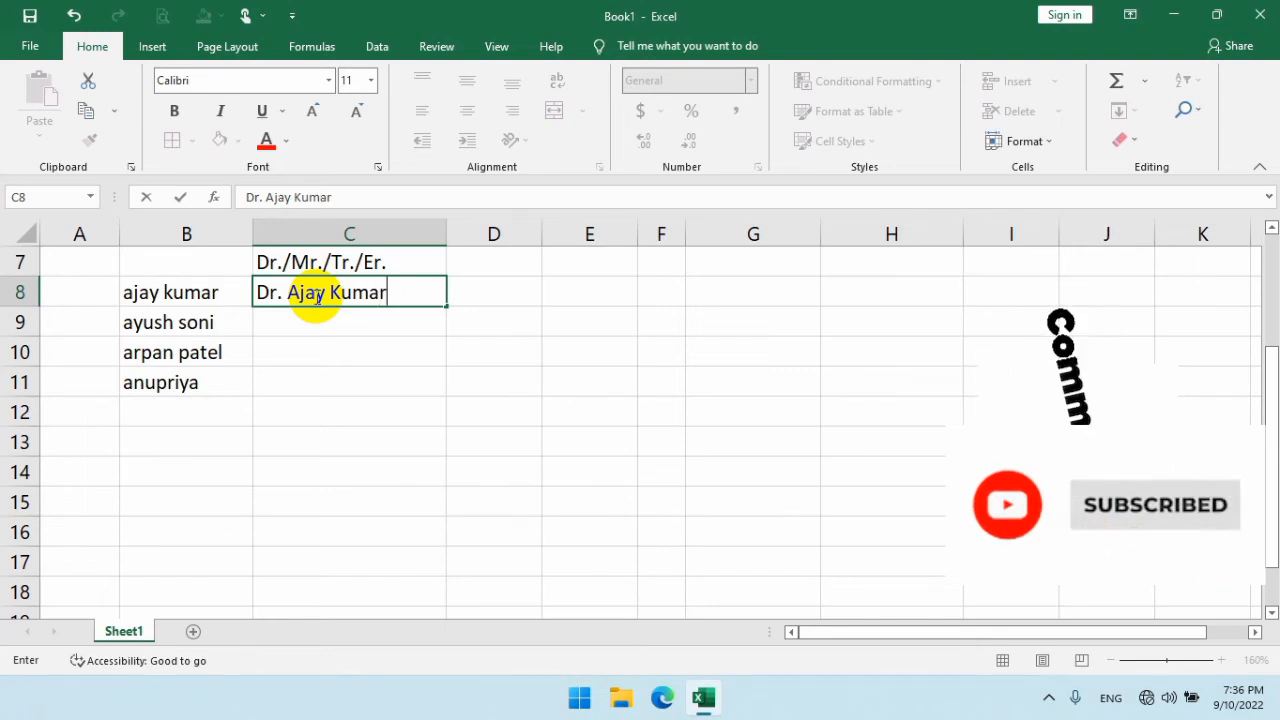
pyautogui.click(372, 350)
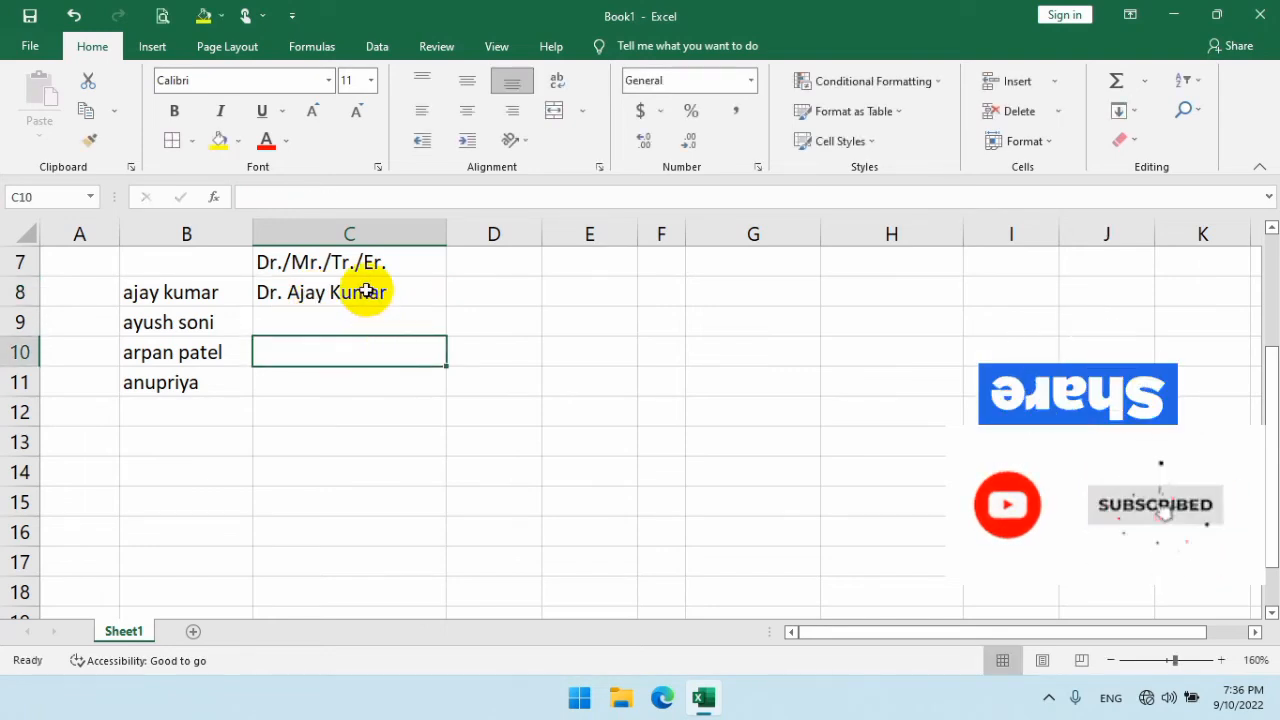
# Step: Flash Fill C8:C11 so the remaining names follow the title and capitalisation pattern of C8
pyautogui.moveTo(363, 289); pyautogui.dragTo(371, 381)
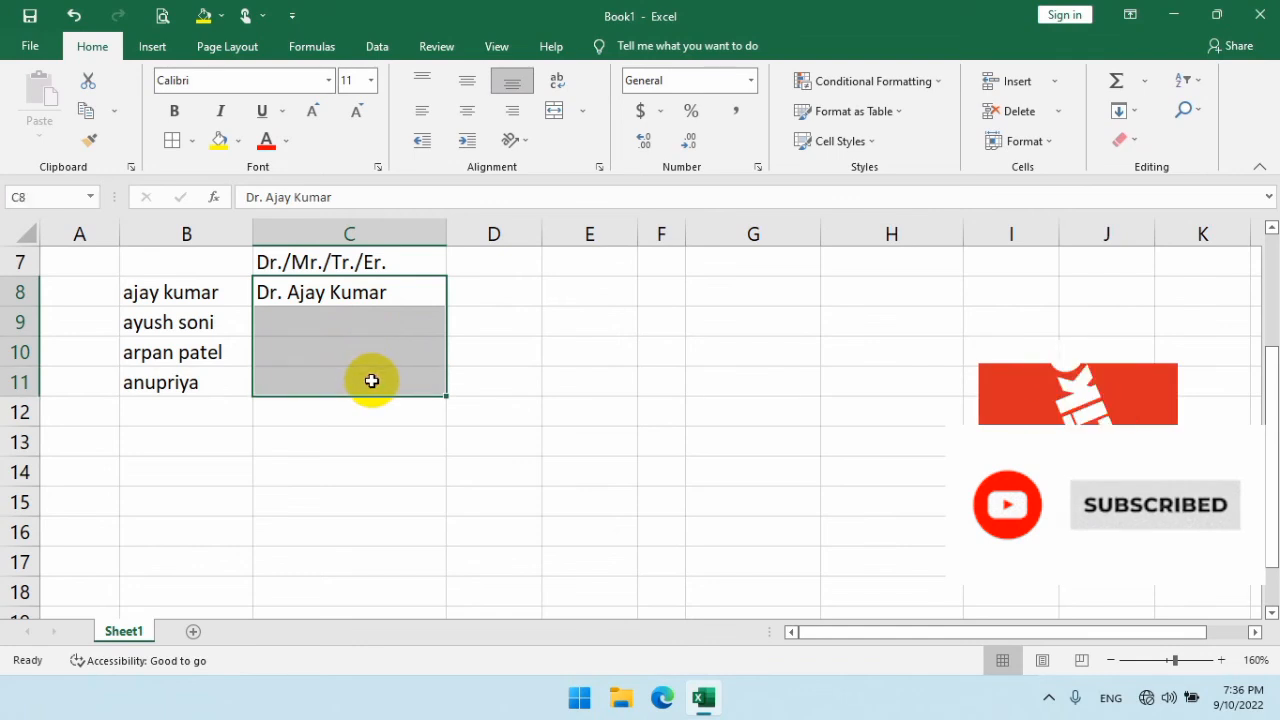
pyautogui.hotkey('ctrl', 'e')
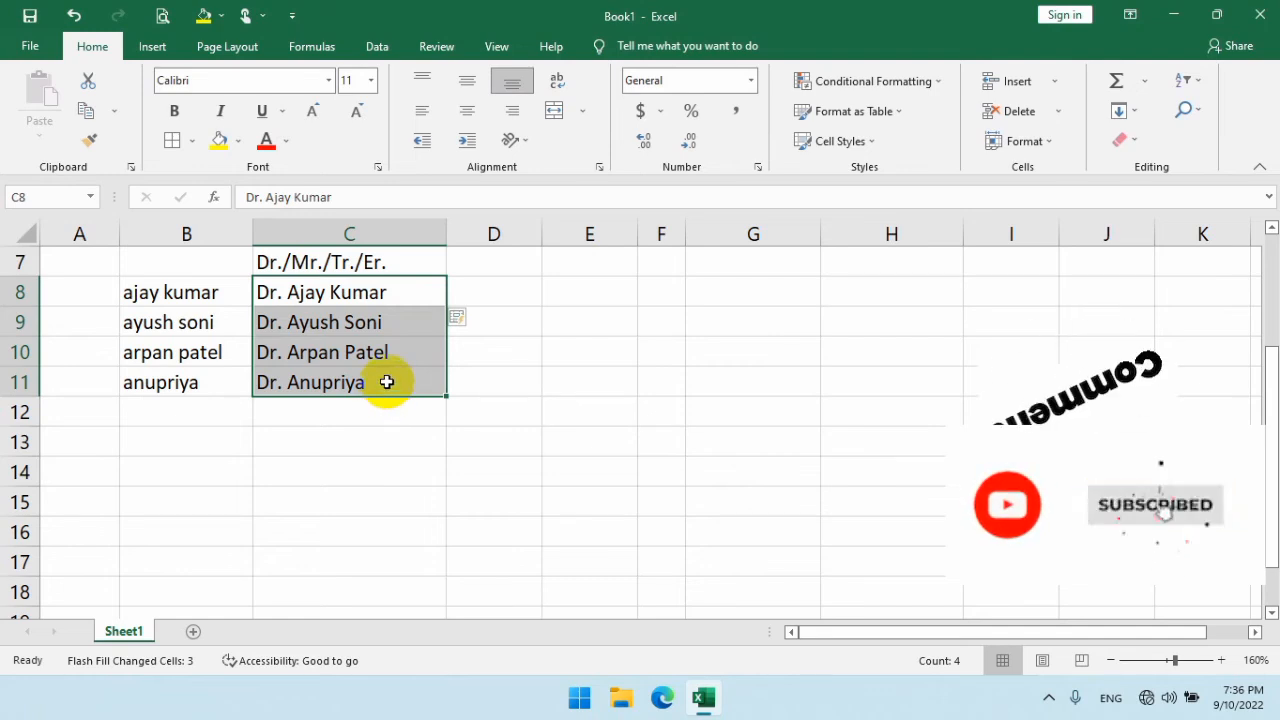
pyautogui.click(423, 438)
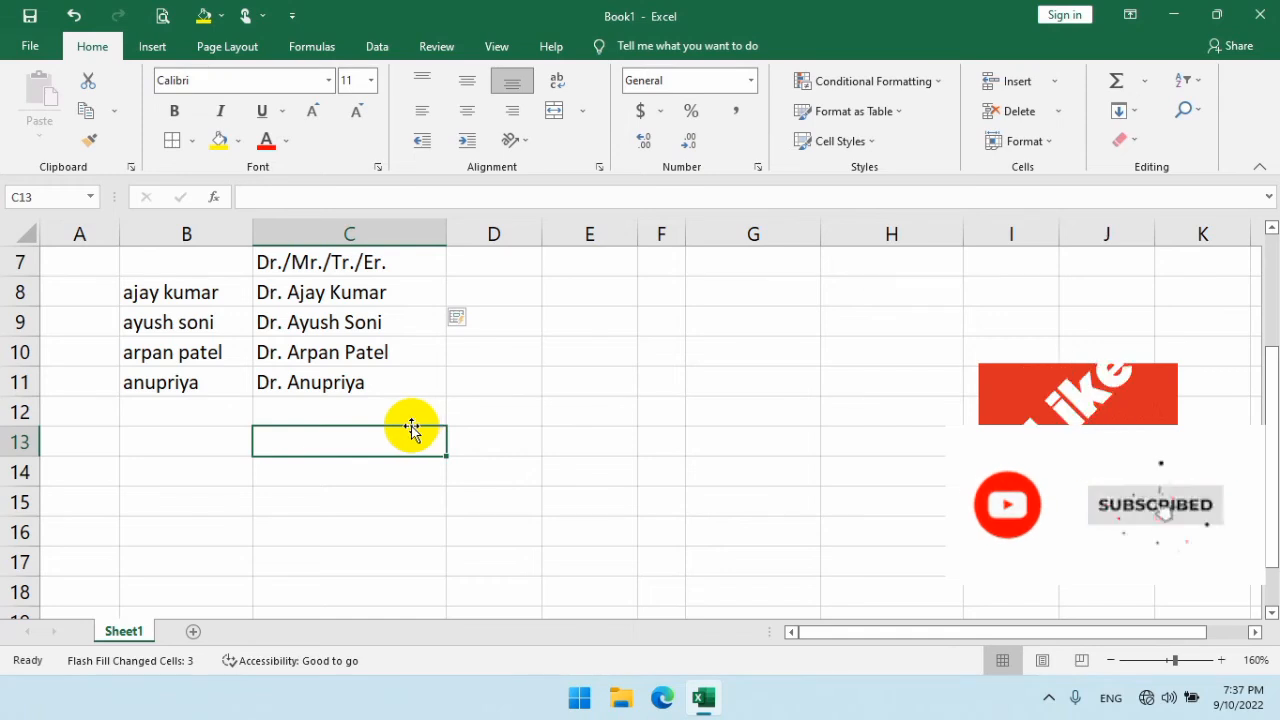
pyautogui.click(366, 418)
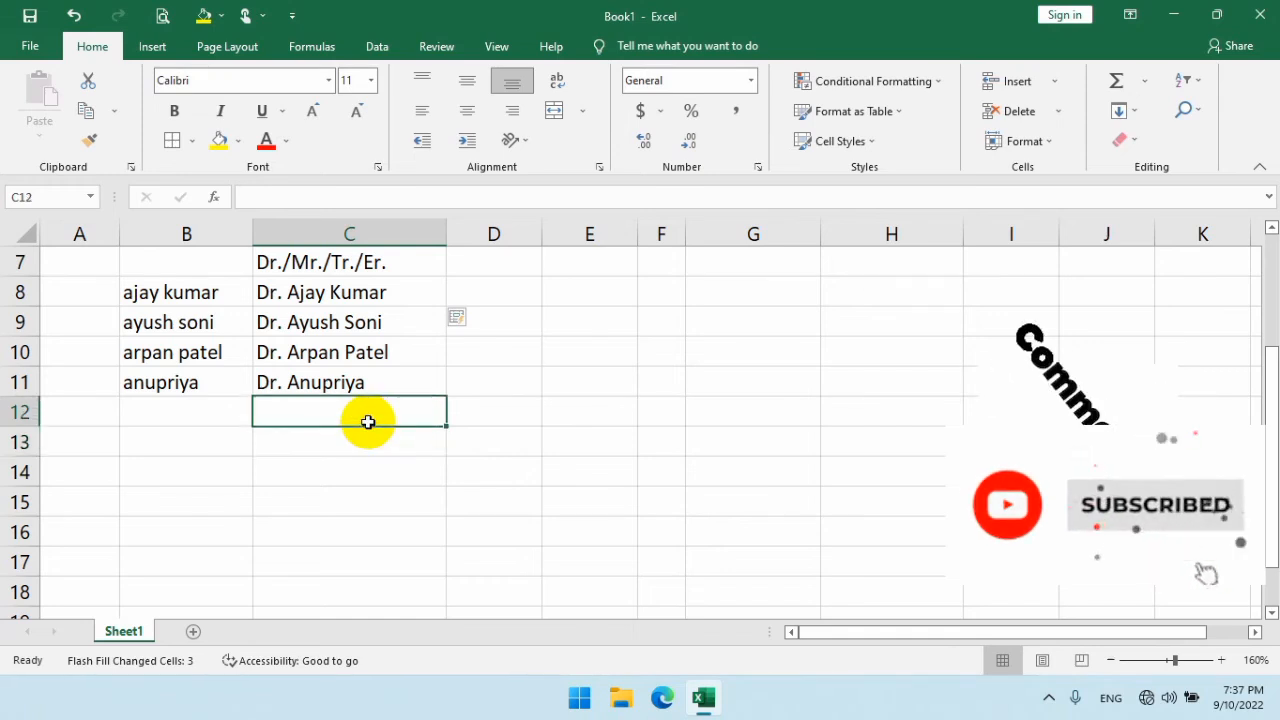
# Step: Replace the title before the name in C8 with Er., keeping the period and the name
pyautogui.doubleClick(277, 293)
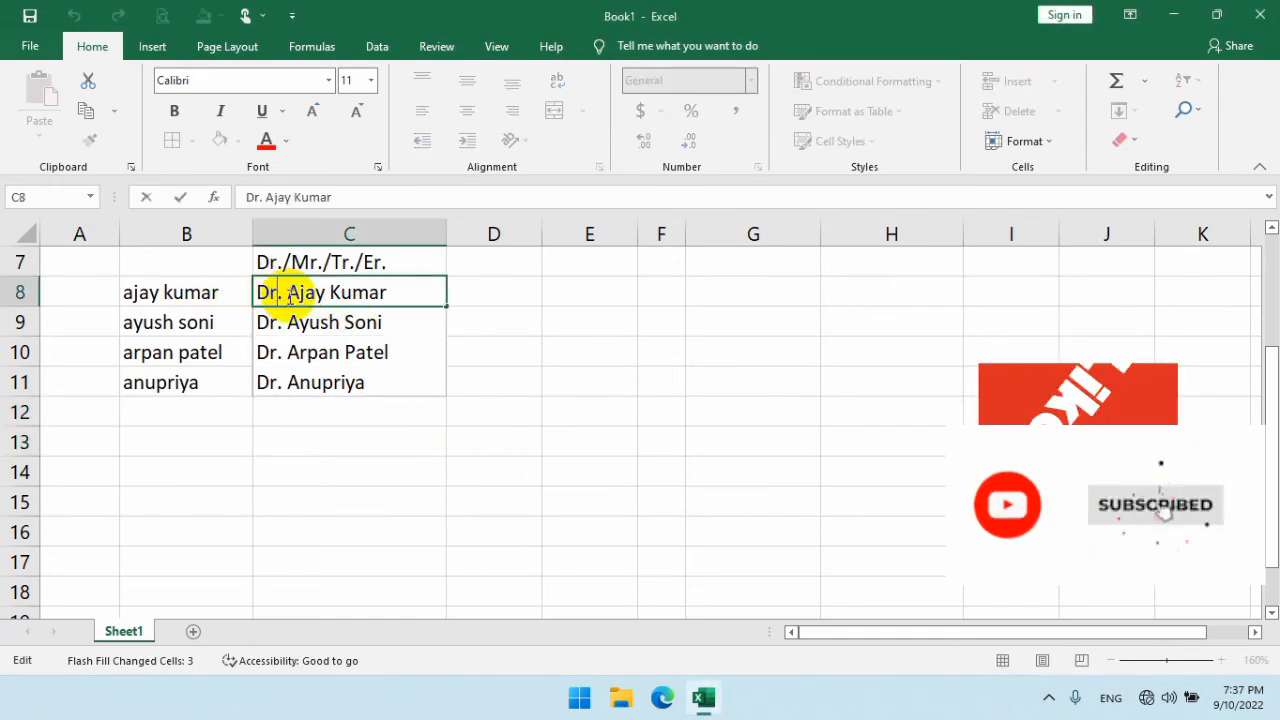
pyautogui.moveTo(278, 296); pyautogui.dragTo(257, 304)
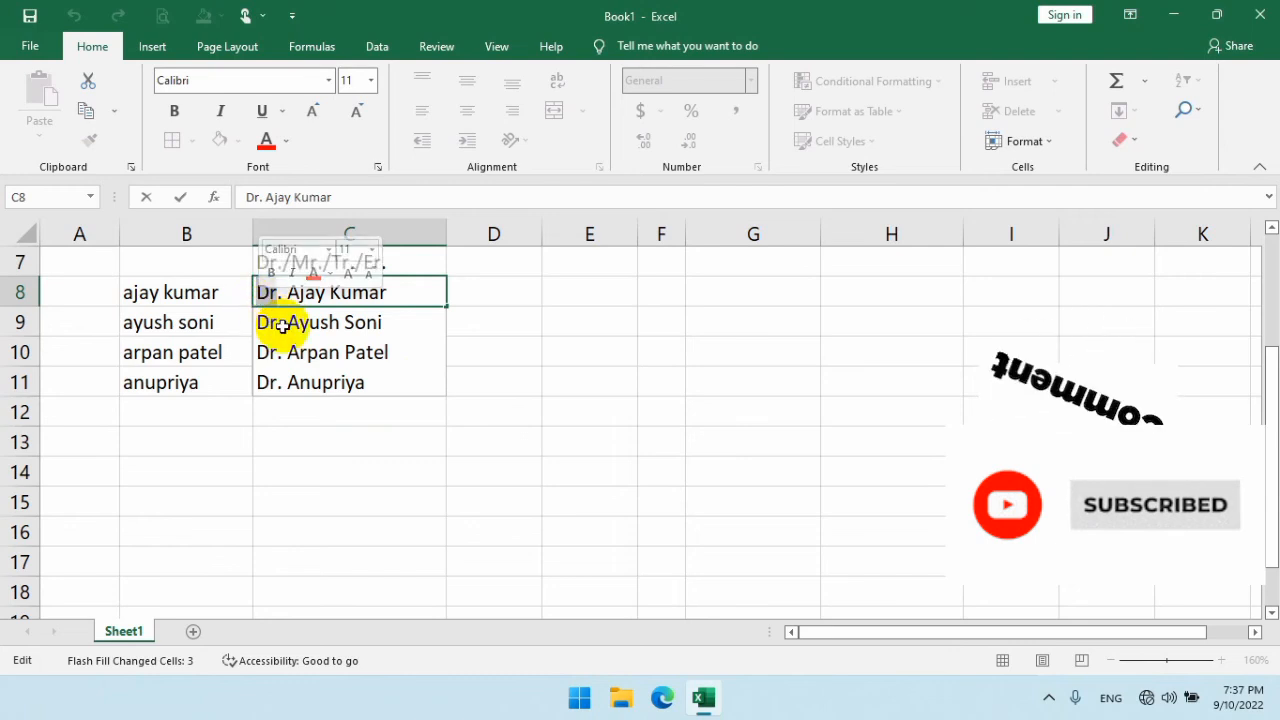
pyautogui.write('Er')
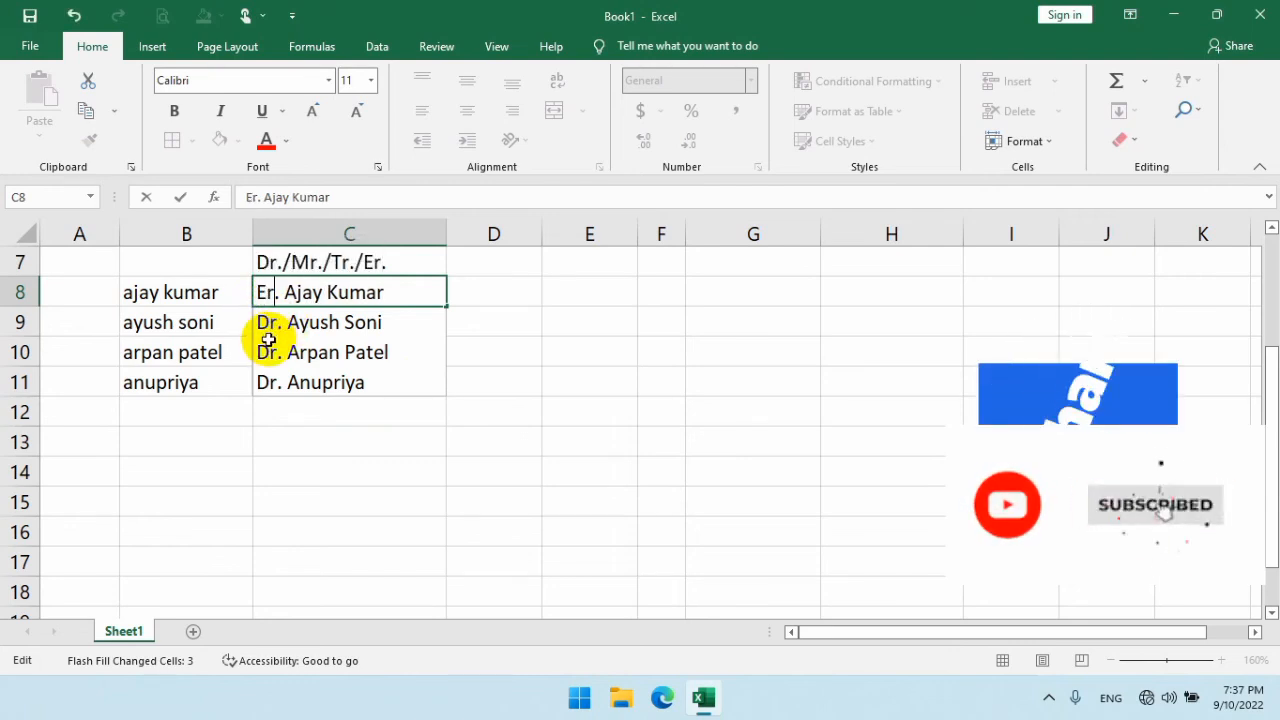
pyautogui.press('Return')
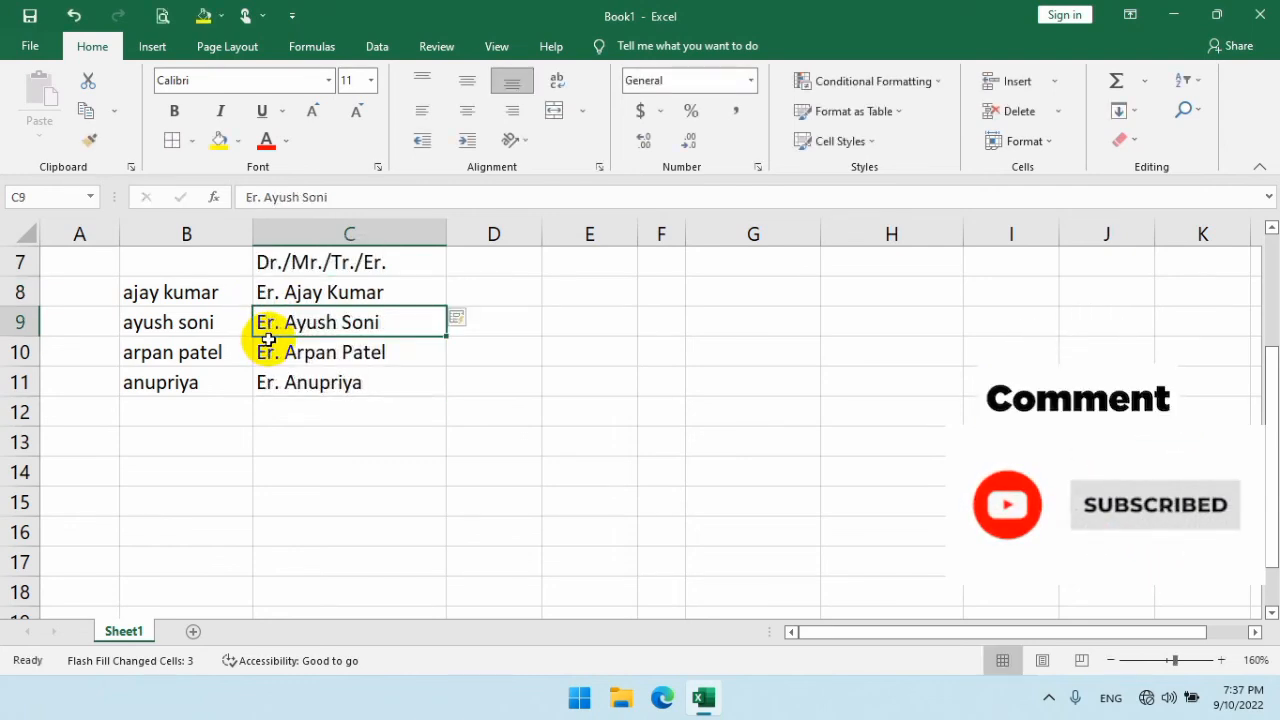
pyautogui.click(336, 381)
pyautogui.click(331, 420)
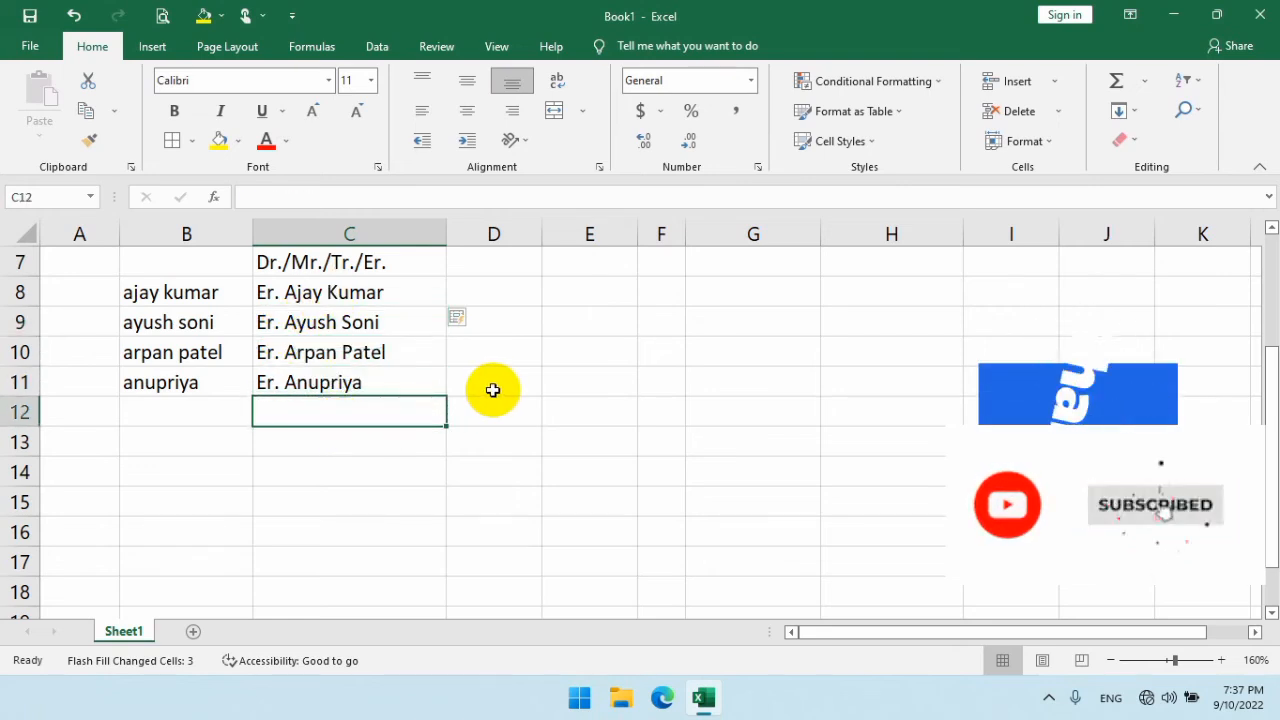
# Step: Enter the number 100 in D8, beside the first titled name
pyautogui.click(493, 388)
pyautogui.click(491, 288)
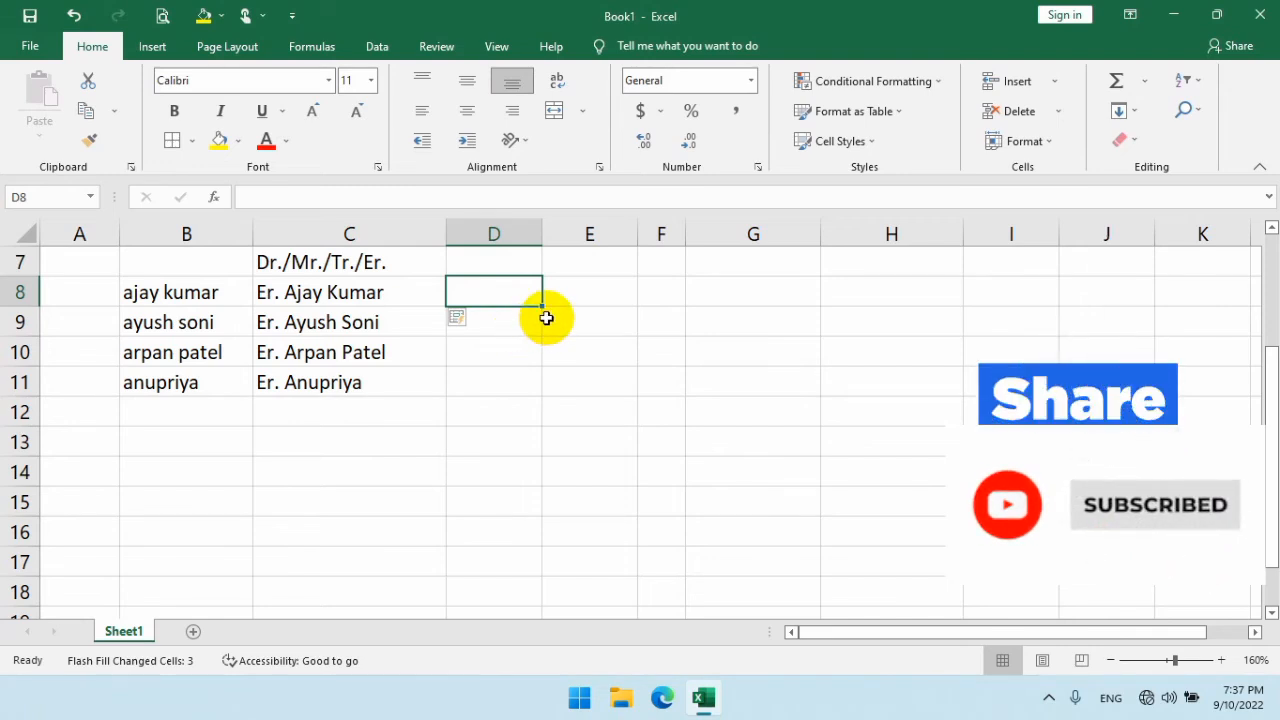
pyautogui.write('100')
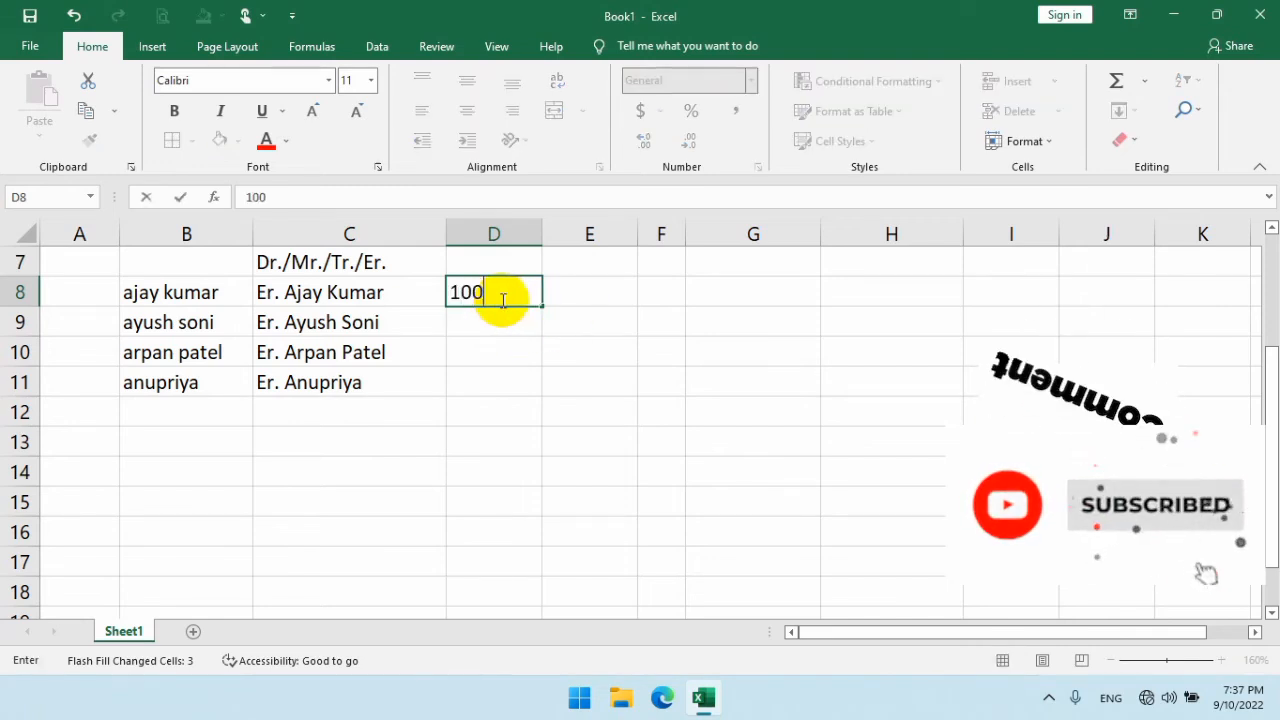
pyautogui.press('Return')
# Step: Enter the formula =DOLLAR(D8) in E8 to convert the number in D8 to currency text
pyautogui.click(625, 299)
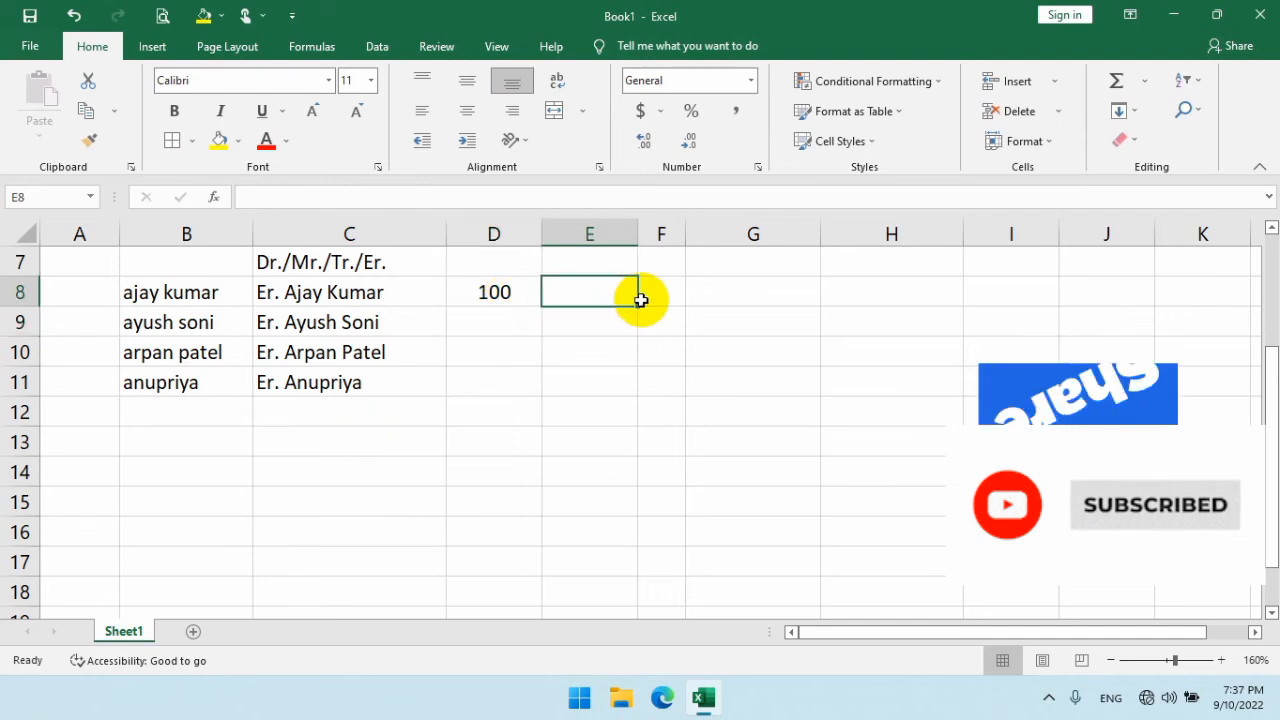
pyautogui.write('=d')
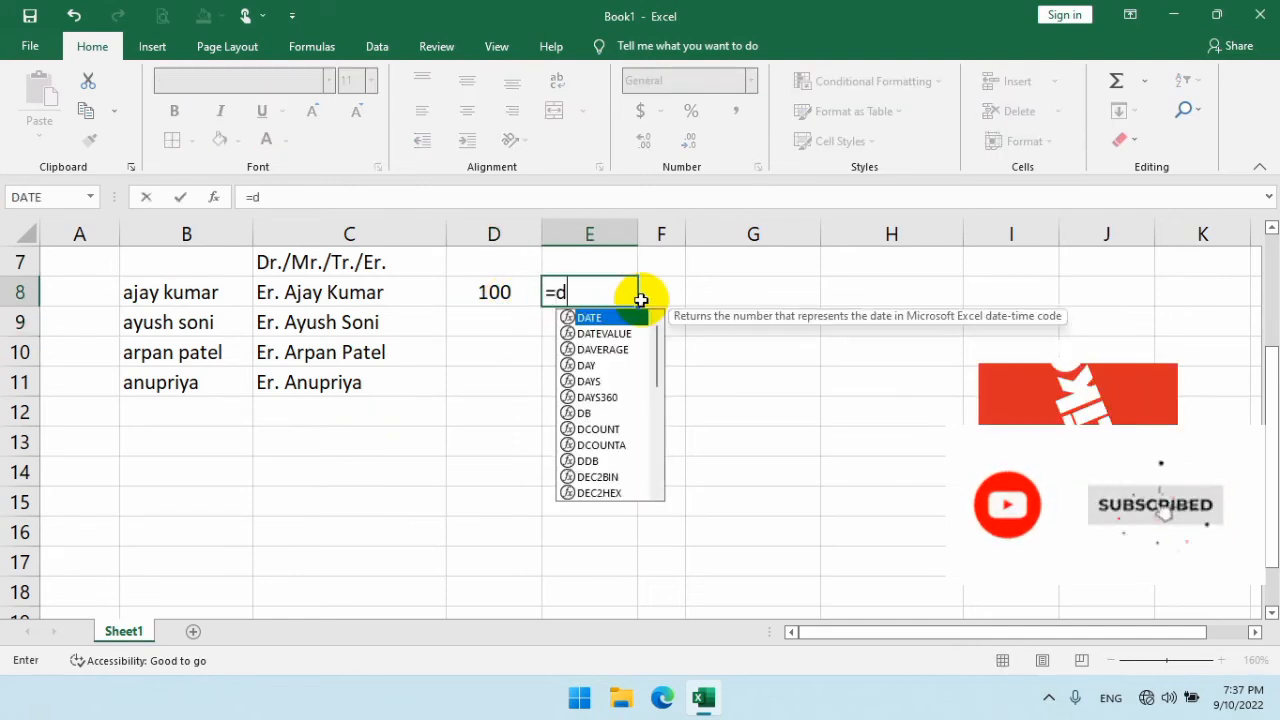
pyautogui.write('olla')
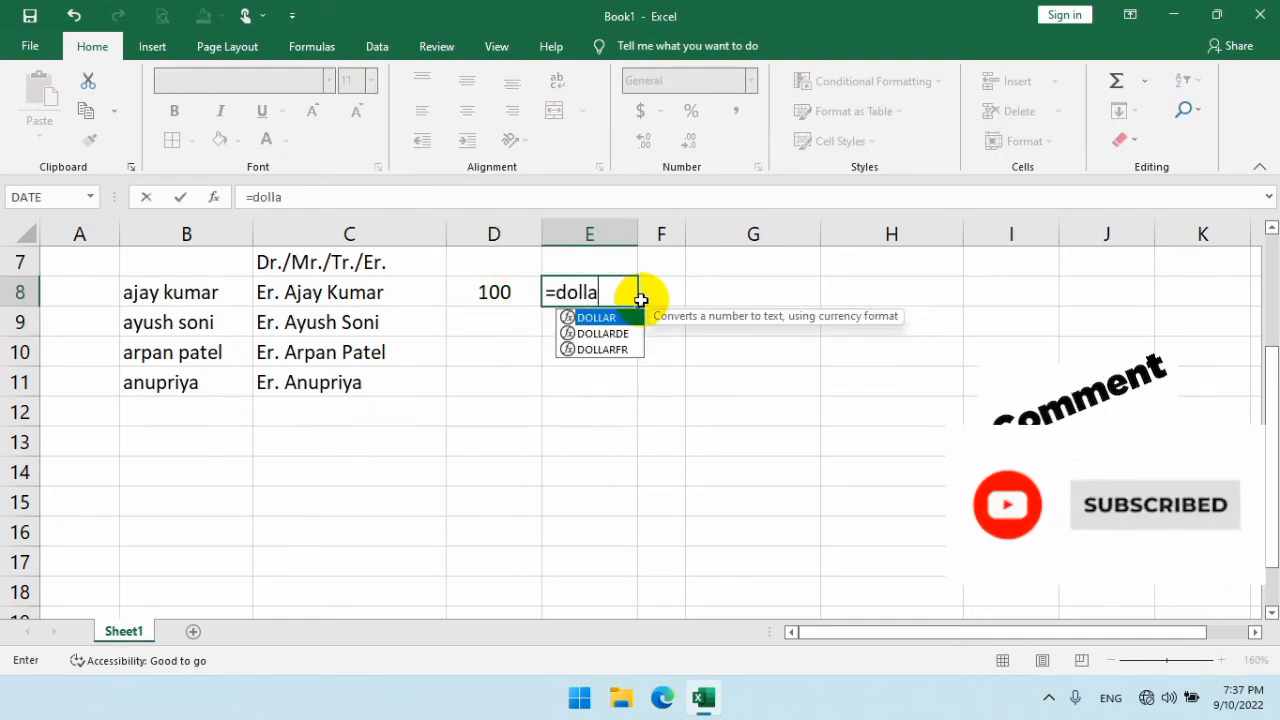
pyautogui.write('r(')
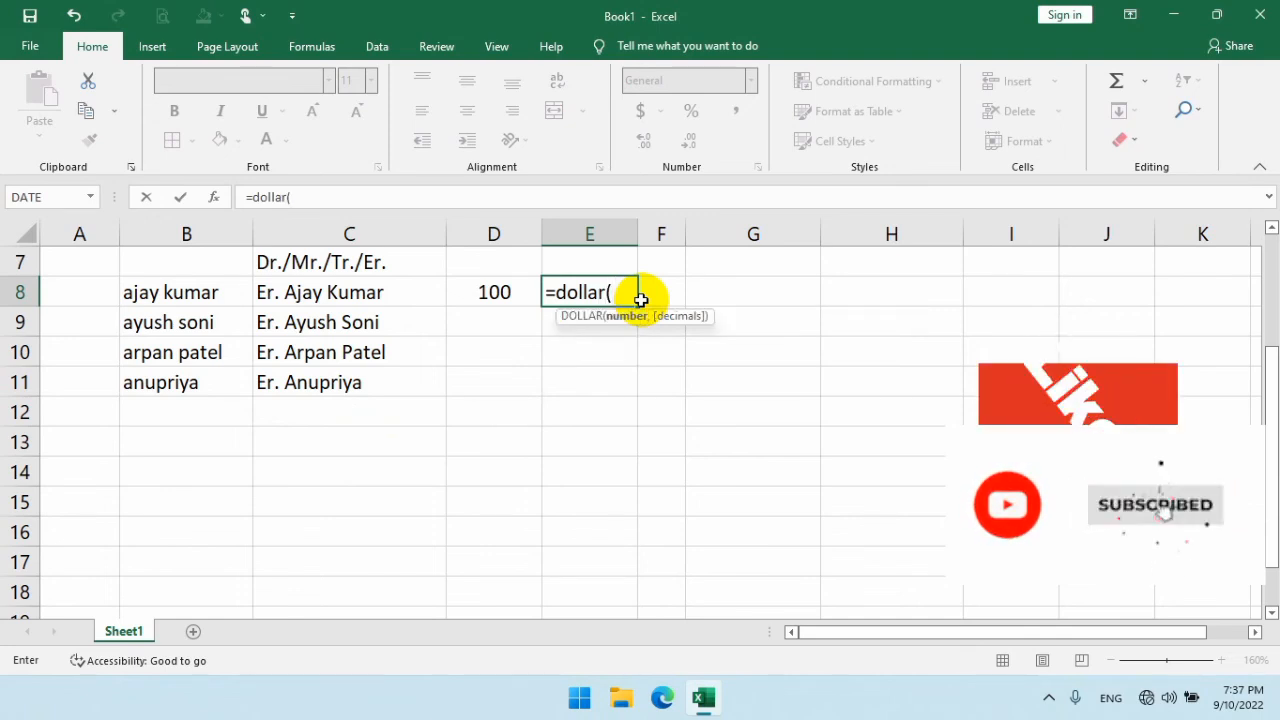
pyautogui.click(495, 292)
pyautogui.write(')')
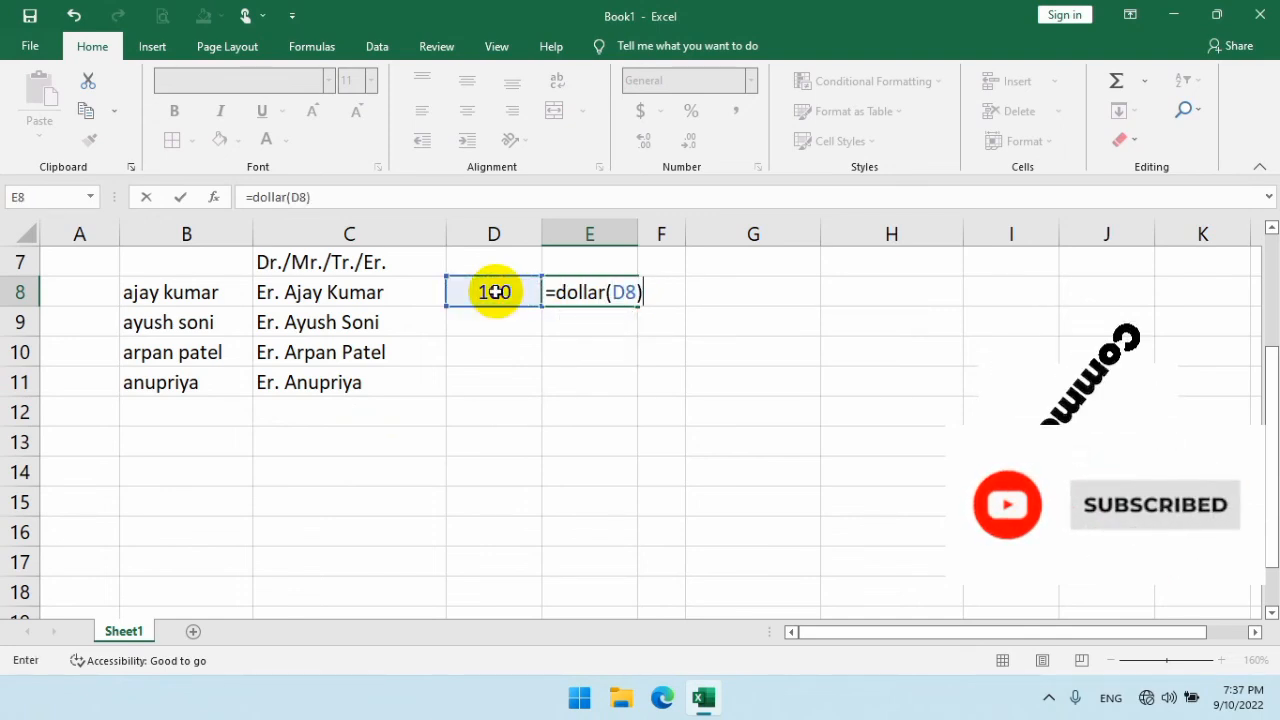
pyautogui.press('Return')
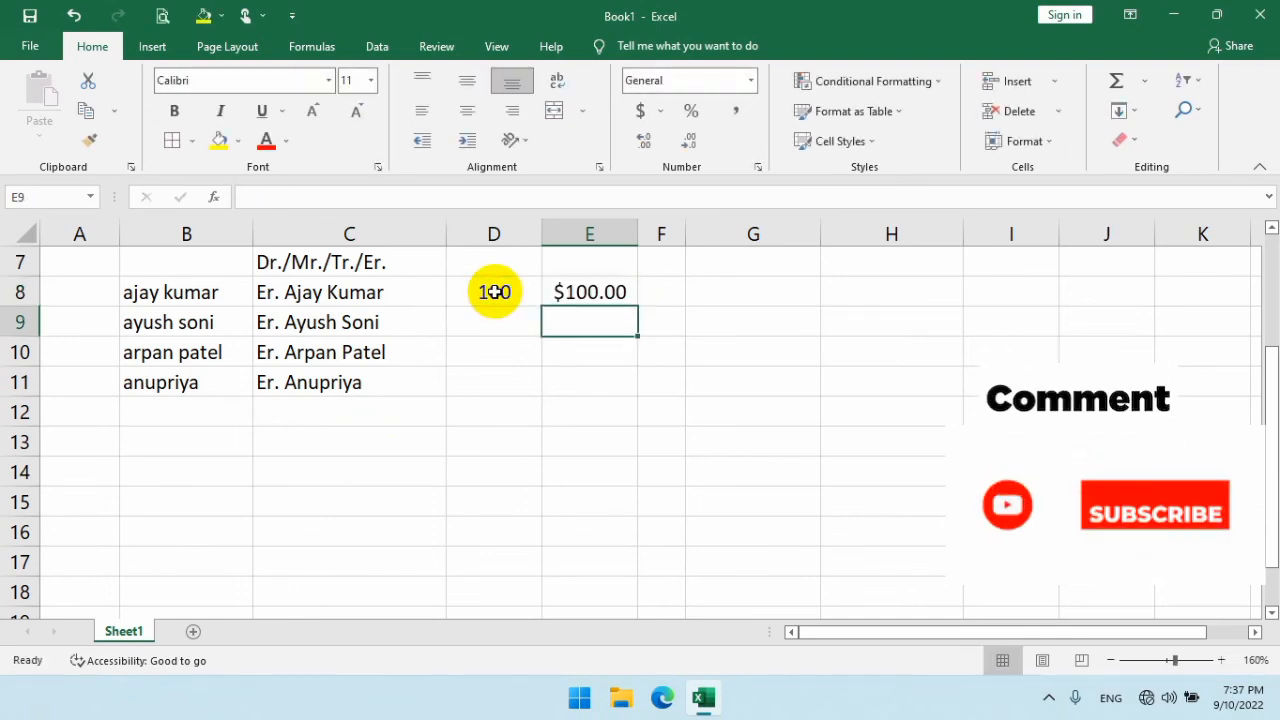
pyautogui.click(586, 290)
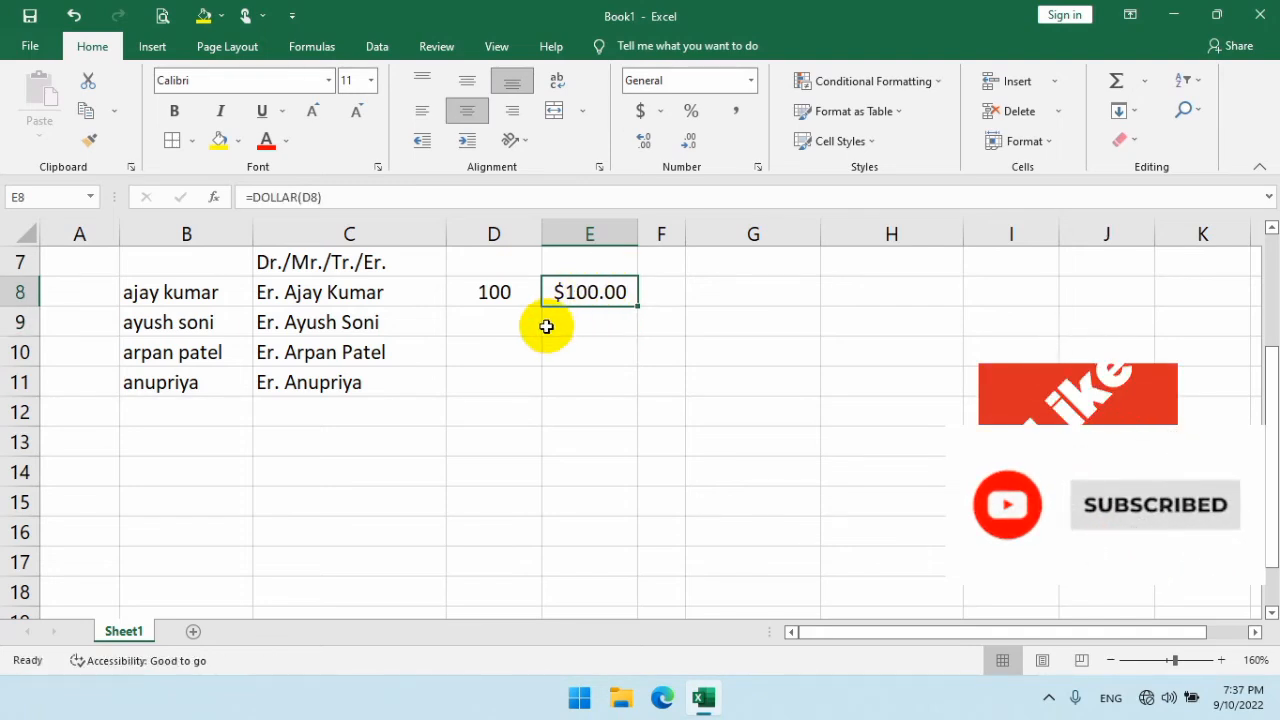
# Step: Delete all cells of Sheet1, including the item table and names, to get a blank worksheet
pyautogui.scroll(2, 537, 363)
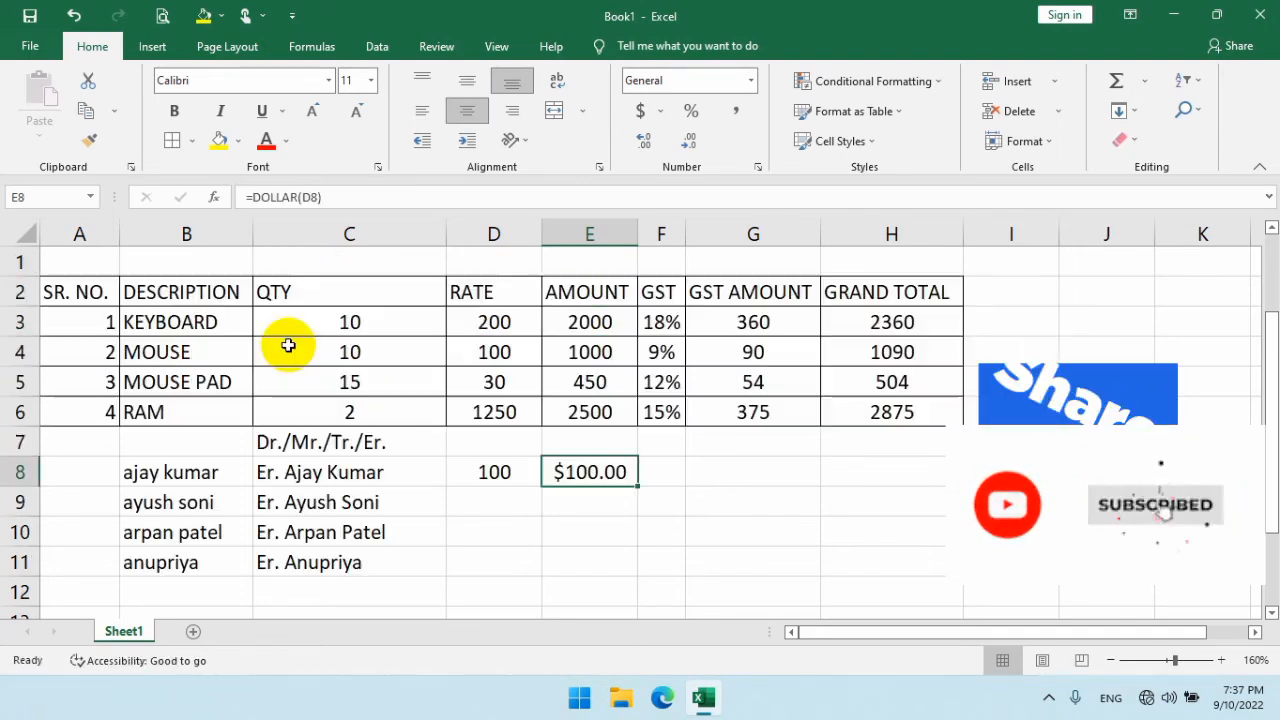
pyautogui.click(27, 237)
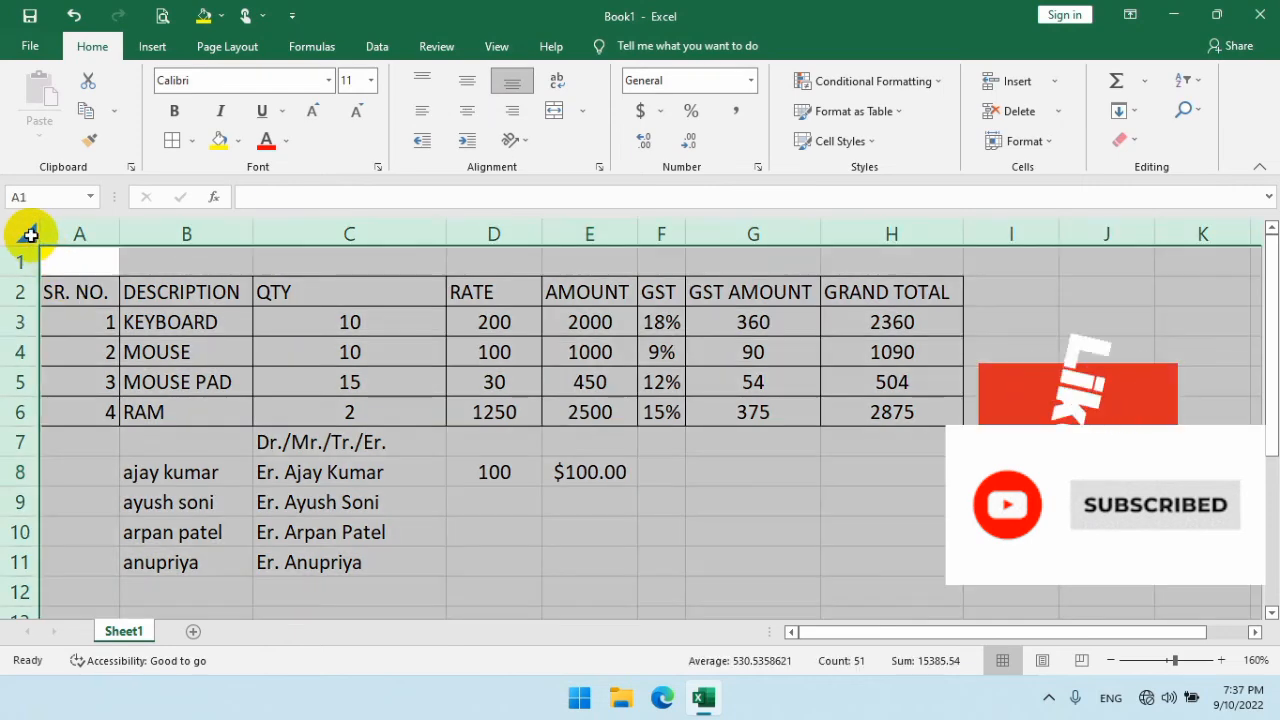
pyautogui.rightClick(28, 237)
pyautogui.click(88, 426)
pyautogui.click(240, 377)
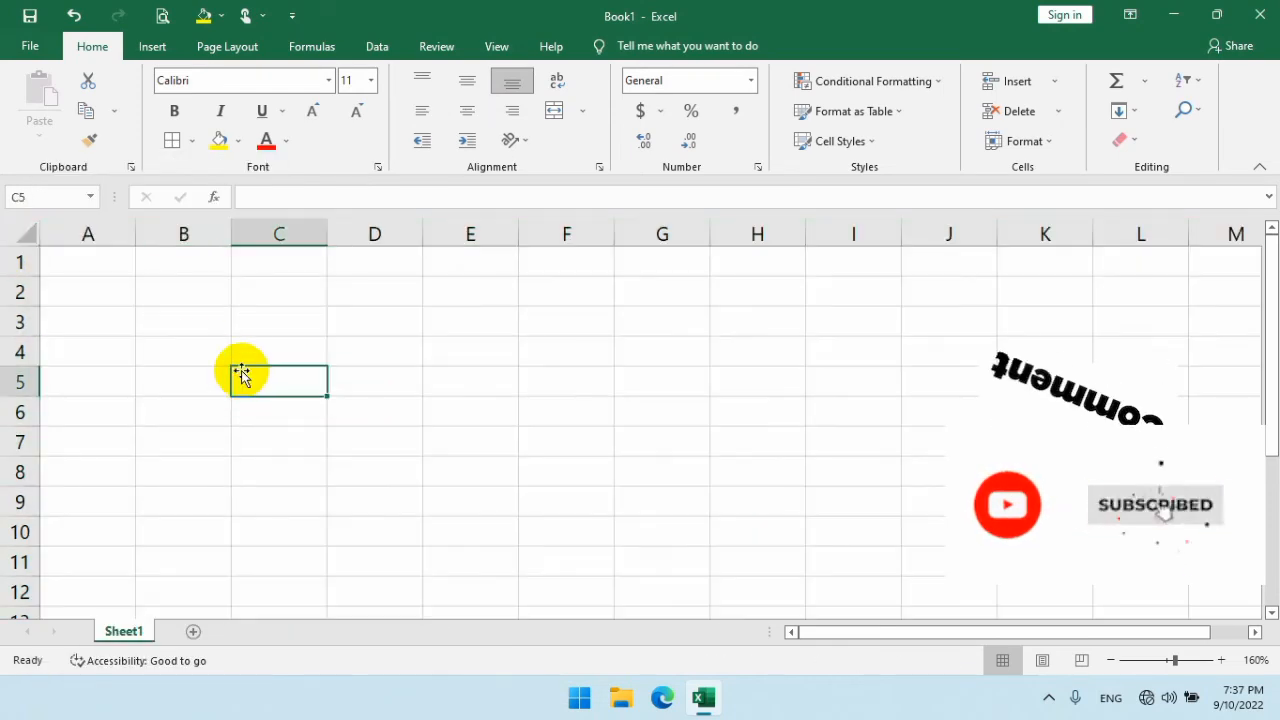
# Step: Enter the date 10-09-2022 in cell B2
pyautogui.click(148, 312)
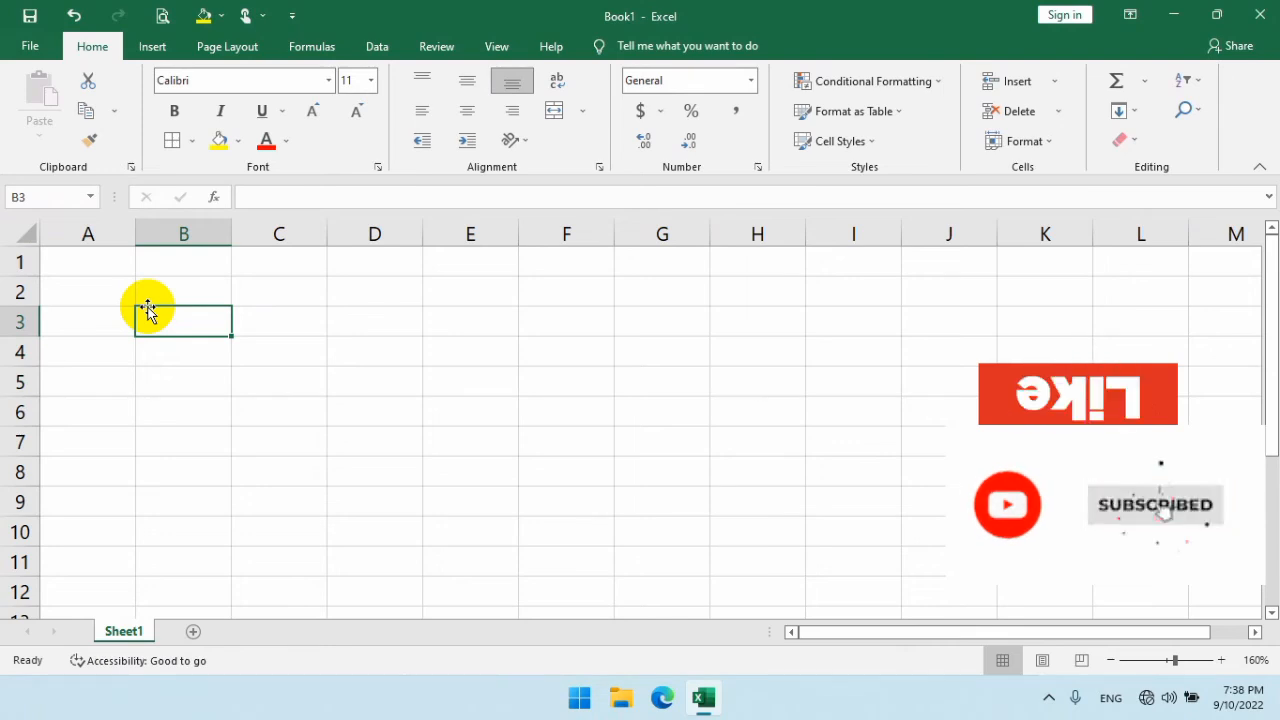
pyautogui.click(154, 288)
pyautogui.write('0')
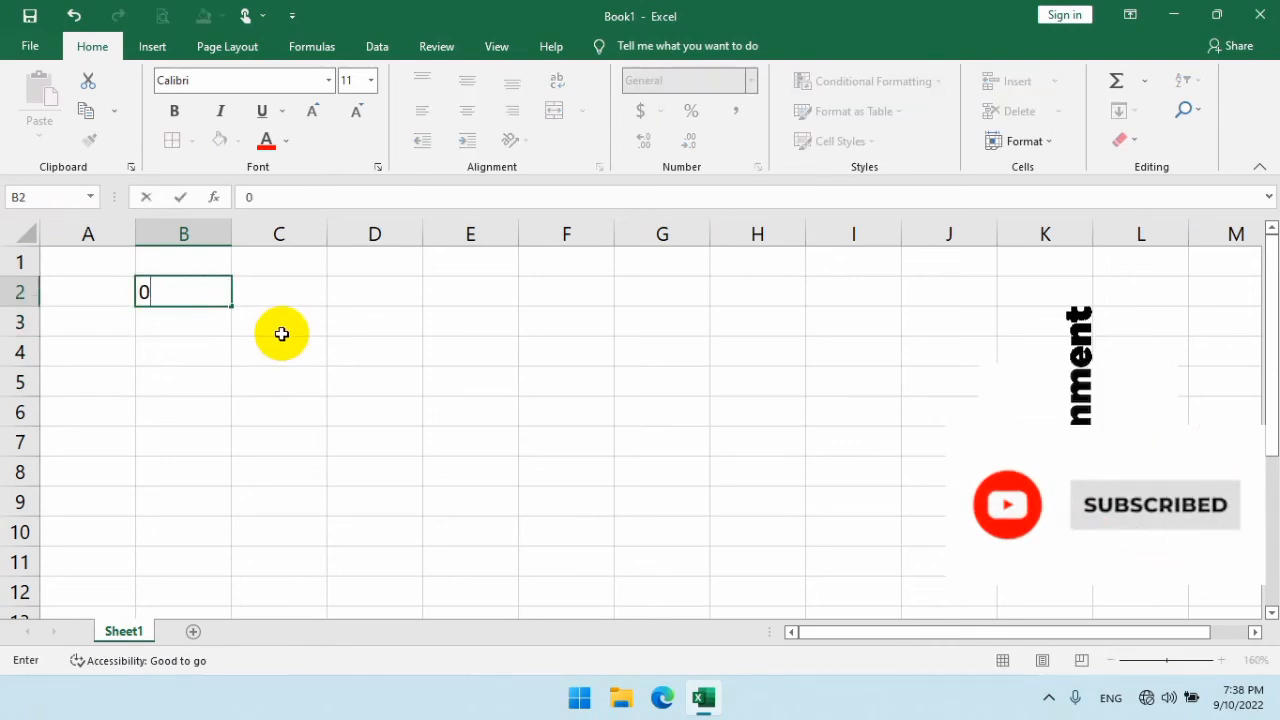
pyautogui.write('10')
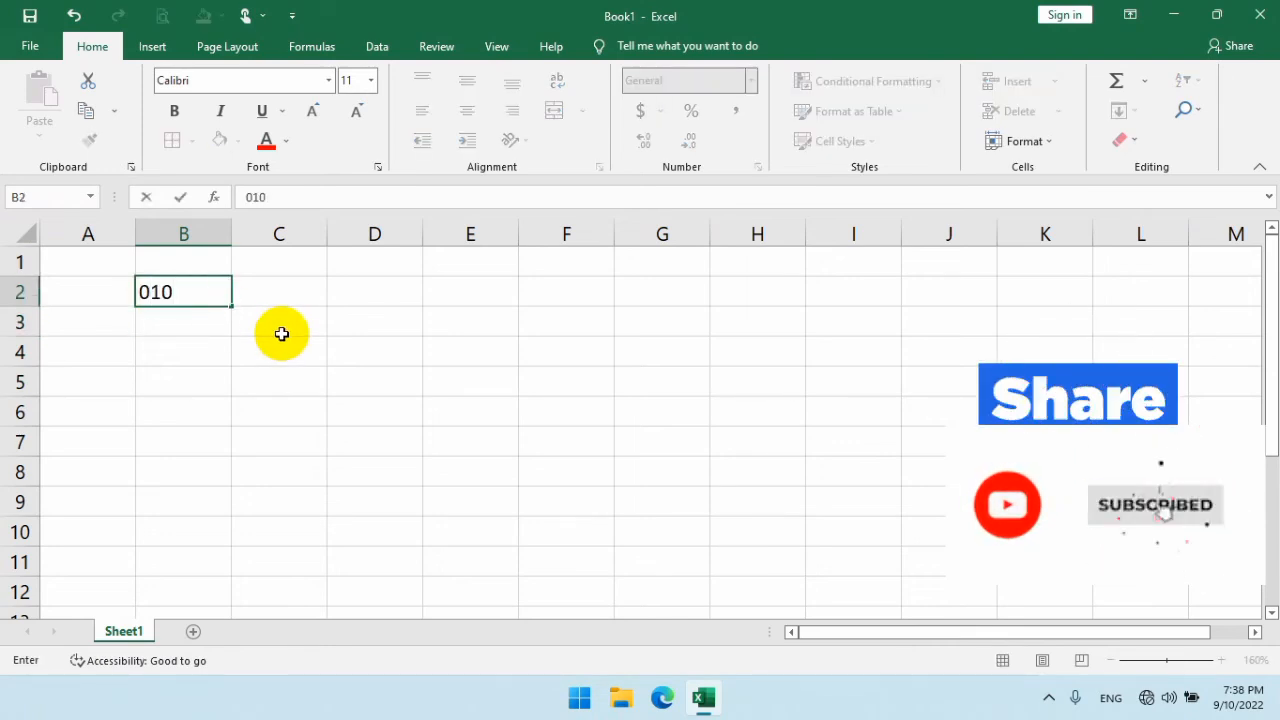
pyautogui.press('BackSpace')
pyautogui.press('BackSpace')
pyautogui.press('BackSpace')
pyautogui.write('10-')
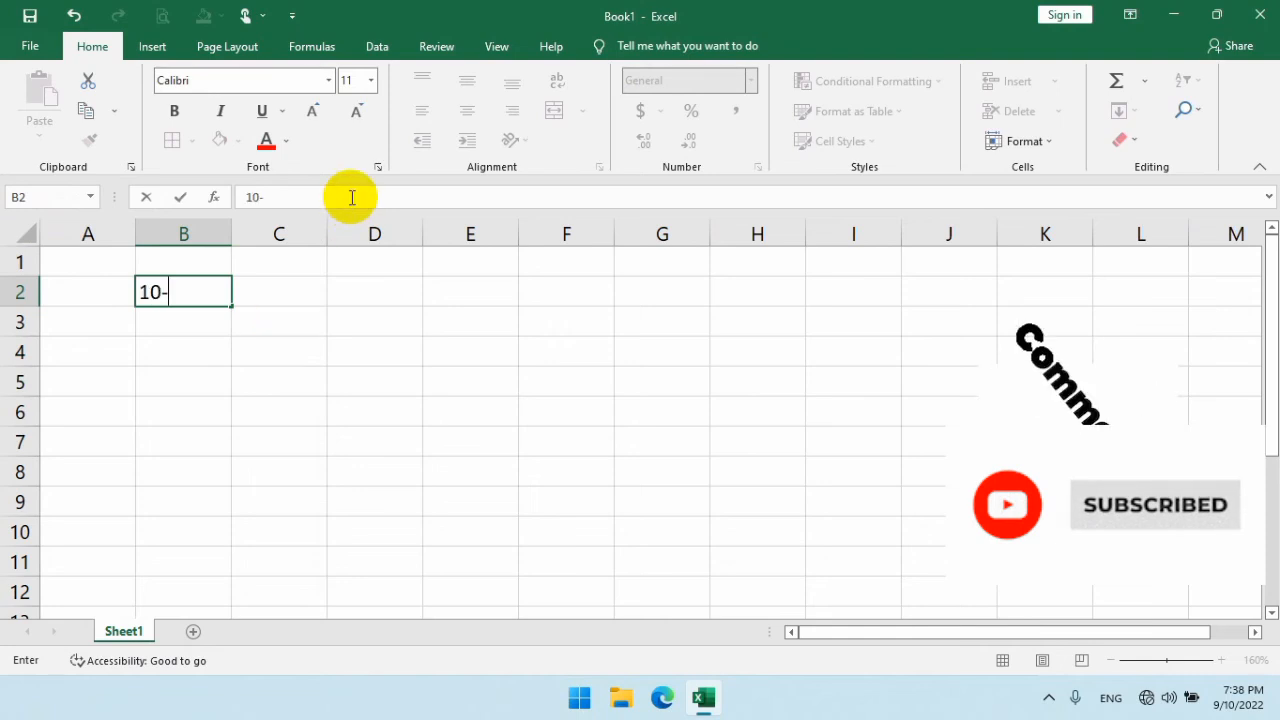
pyautogui.write('09-20')
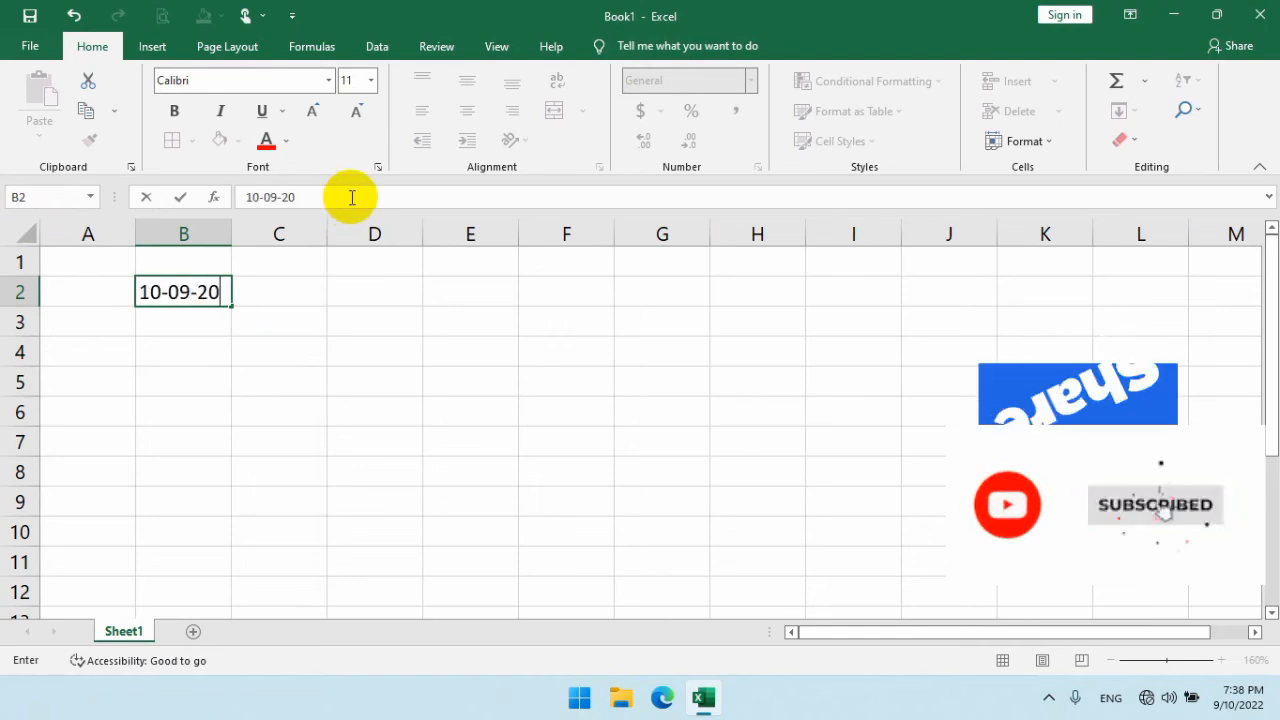
pyautogui.write('22')
pyautogui.press('Return')
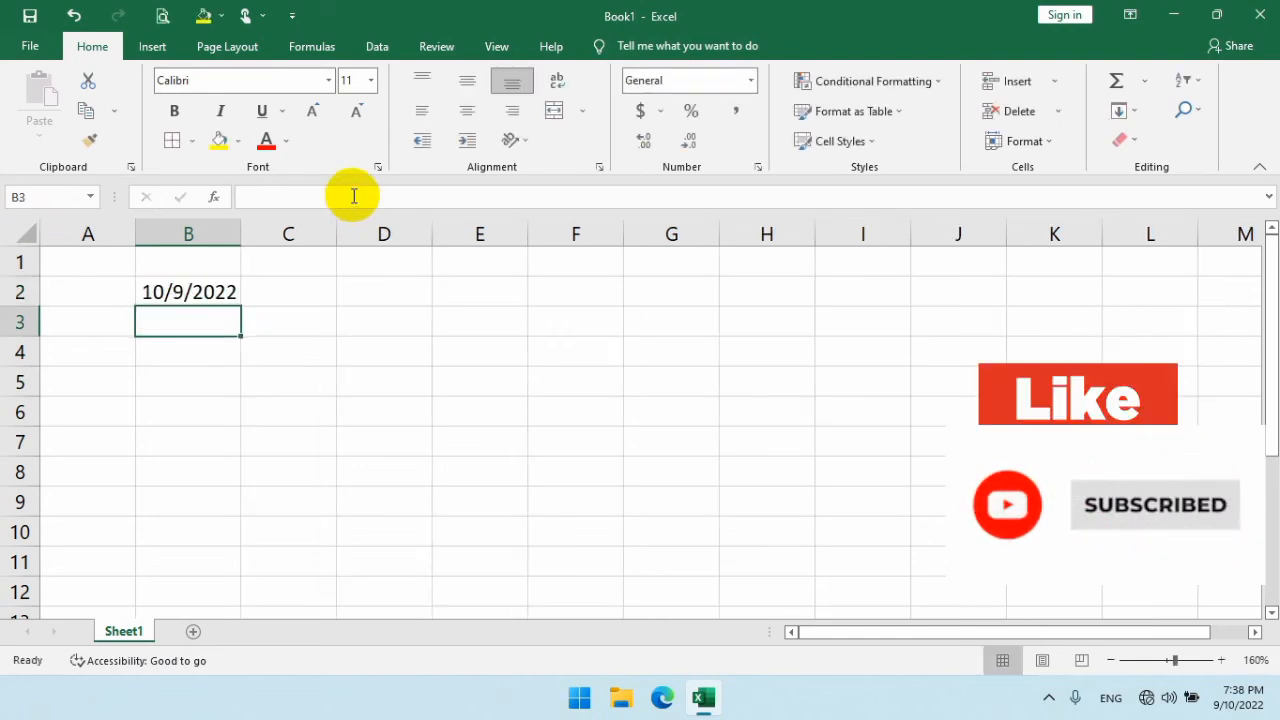
# Step: Enter the headings day, month and year in cells C1, D1 and E1
pyautogui.click(311, 296)
pyautogui.click(320, 259)
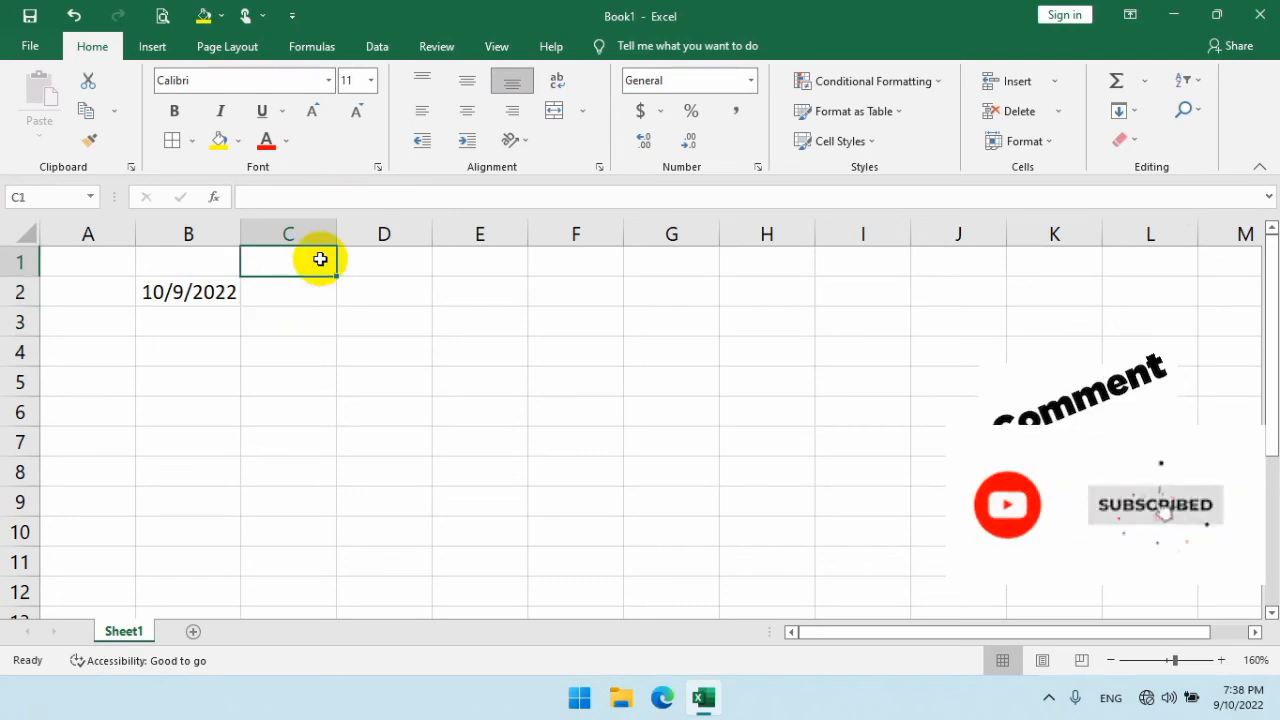
pyautogui.write('day')
pyautogui.press('Tab')
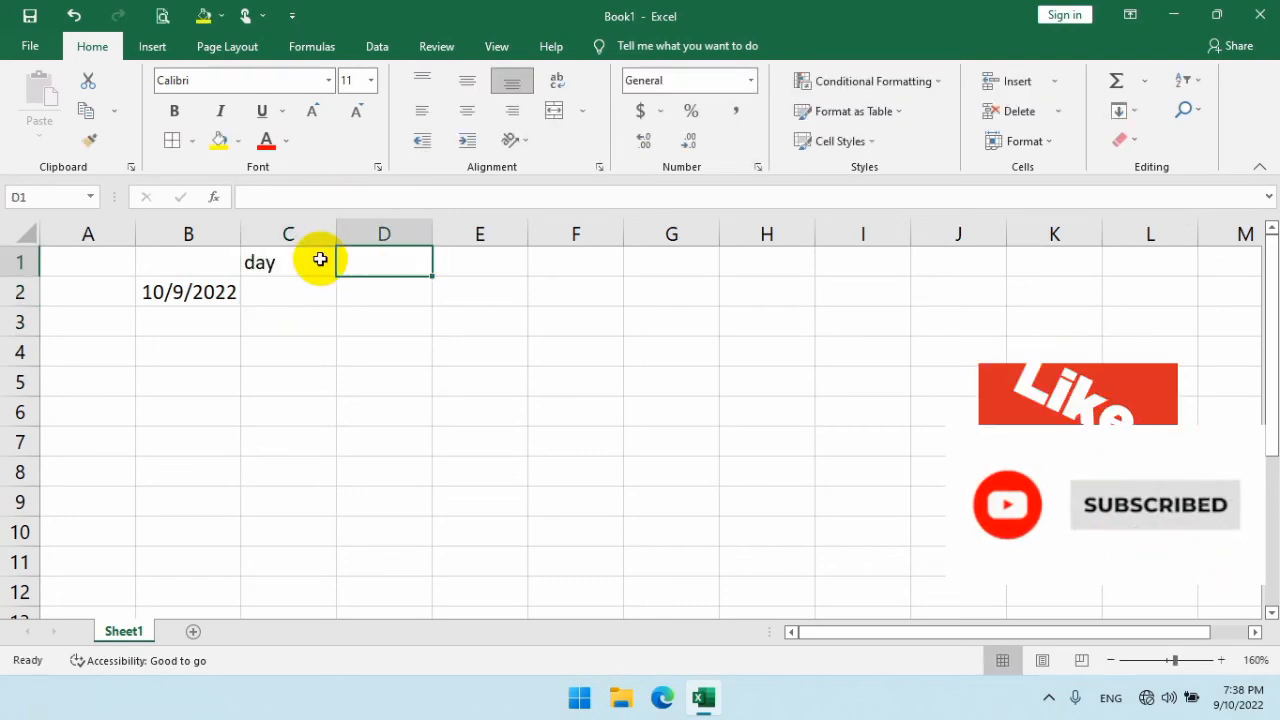
pyautogui.write('mon')
pyautogui.write('th')
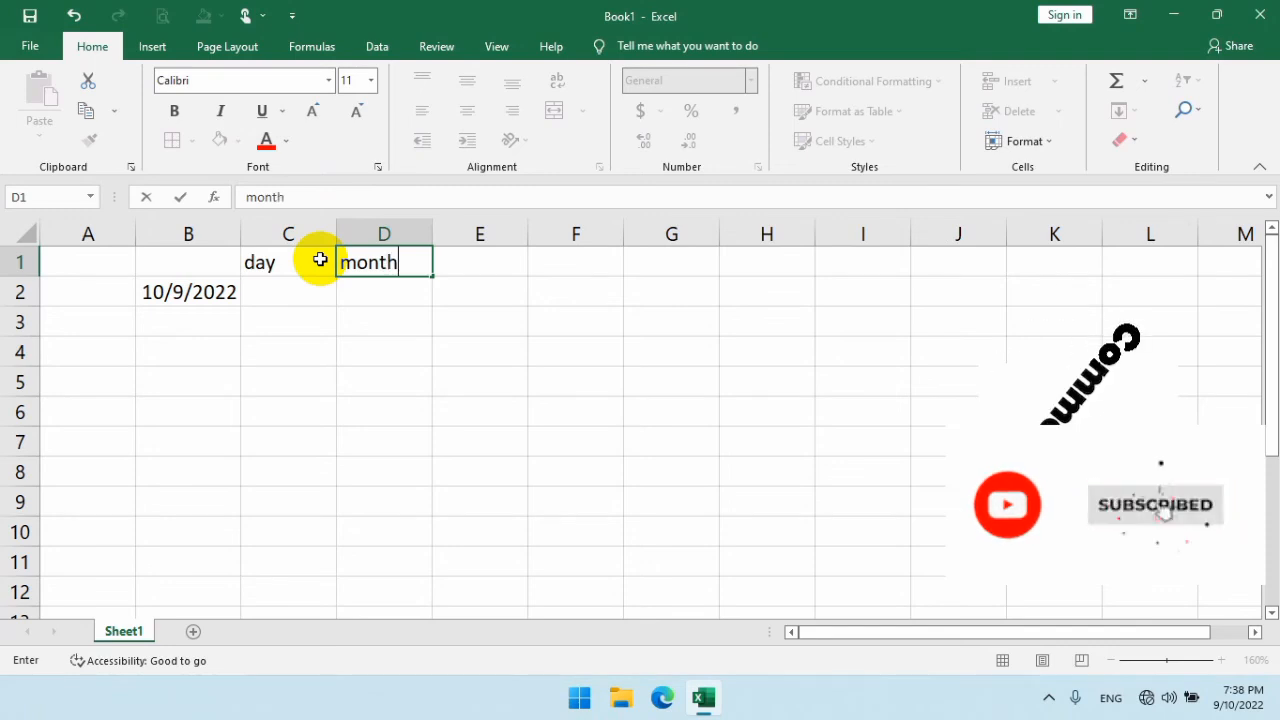
pyautogui.press('Tab')
pyautogui.write('ye')
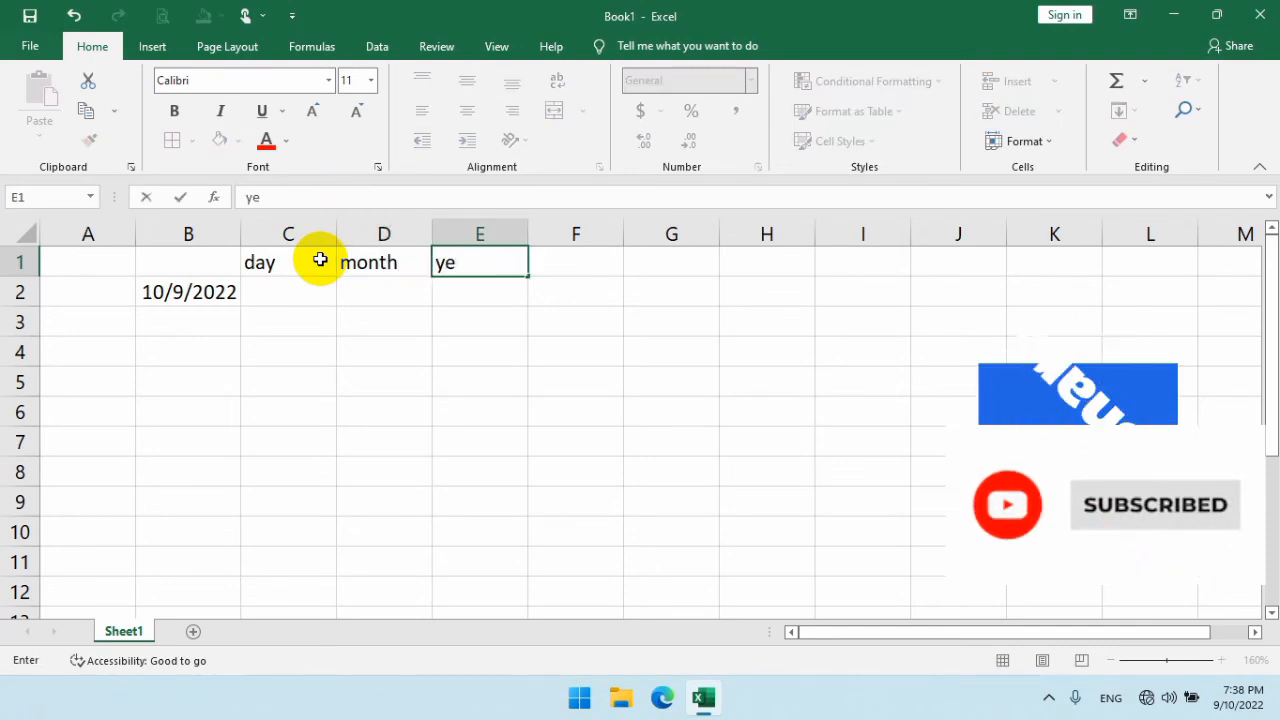
pyautogui.write('ar')
pyautogui.press('Return')
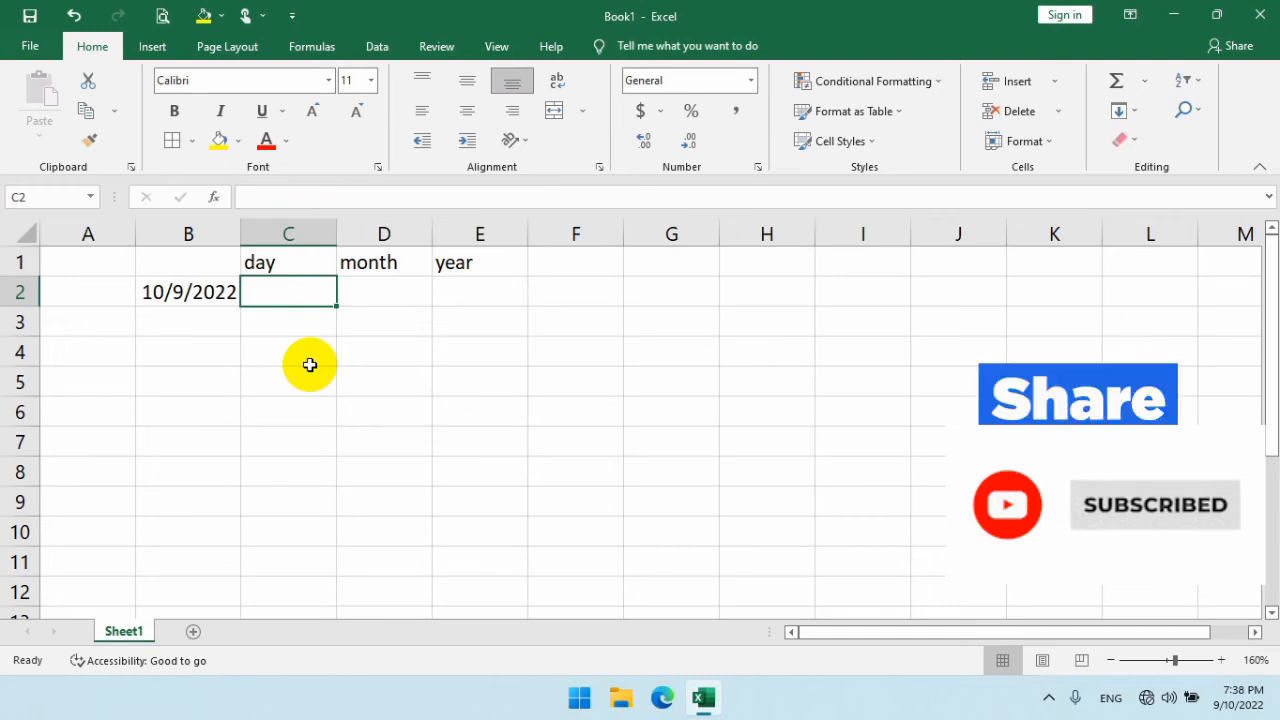
# Step: Start a TEXT formula in C2, under the day heading, with the date in B2 as its value argument
pyautogui.write('=')
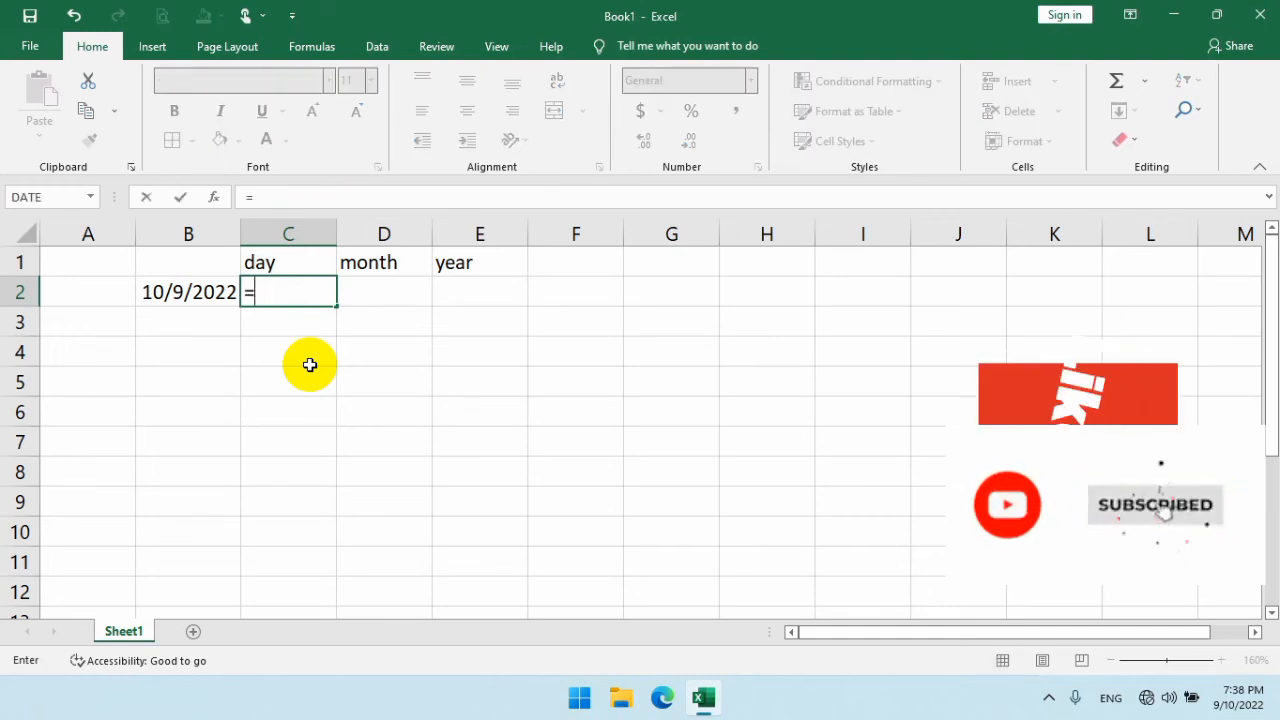
pyautogui.write('=t')
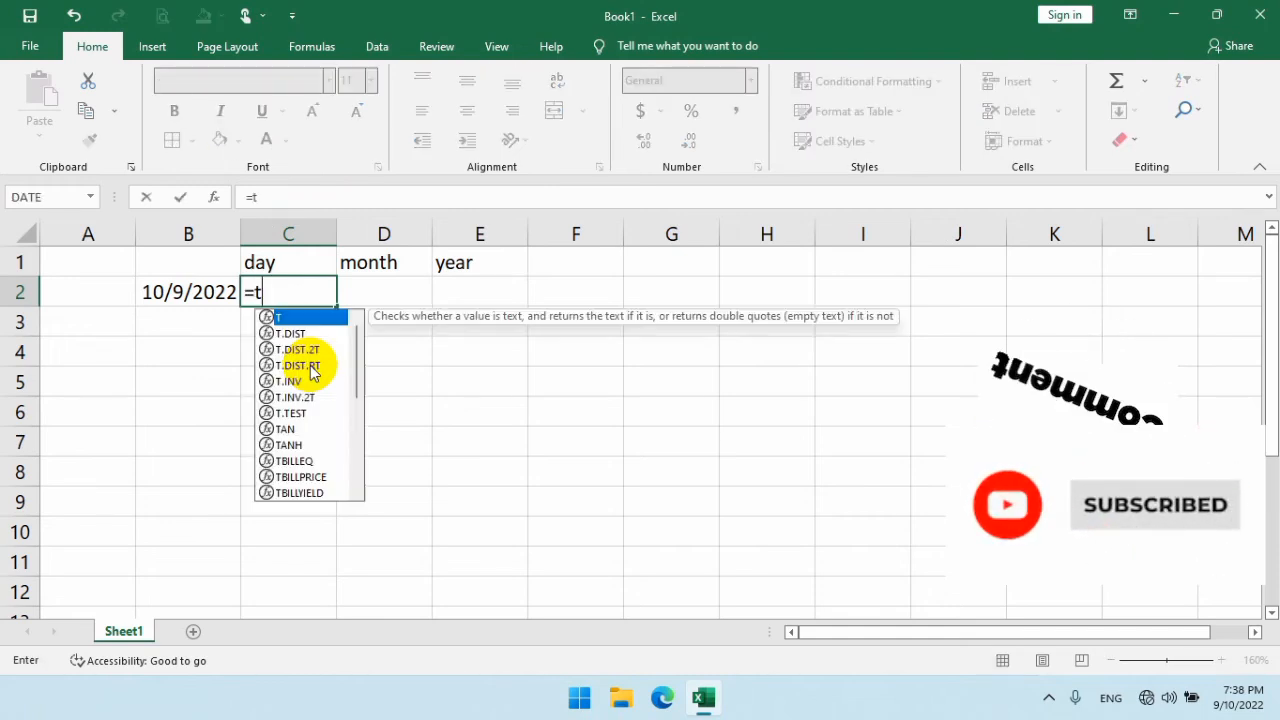
pyautogui.write('ext')
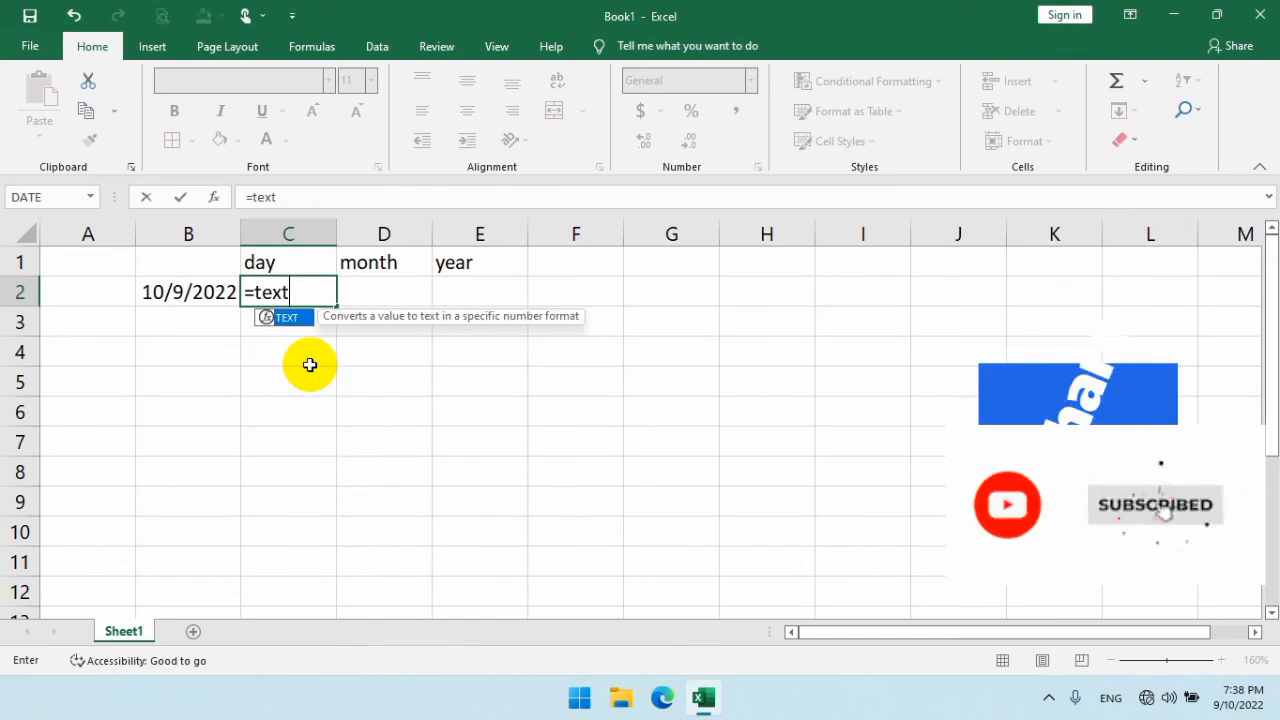
pyautogui.write('(')
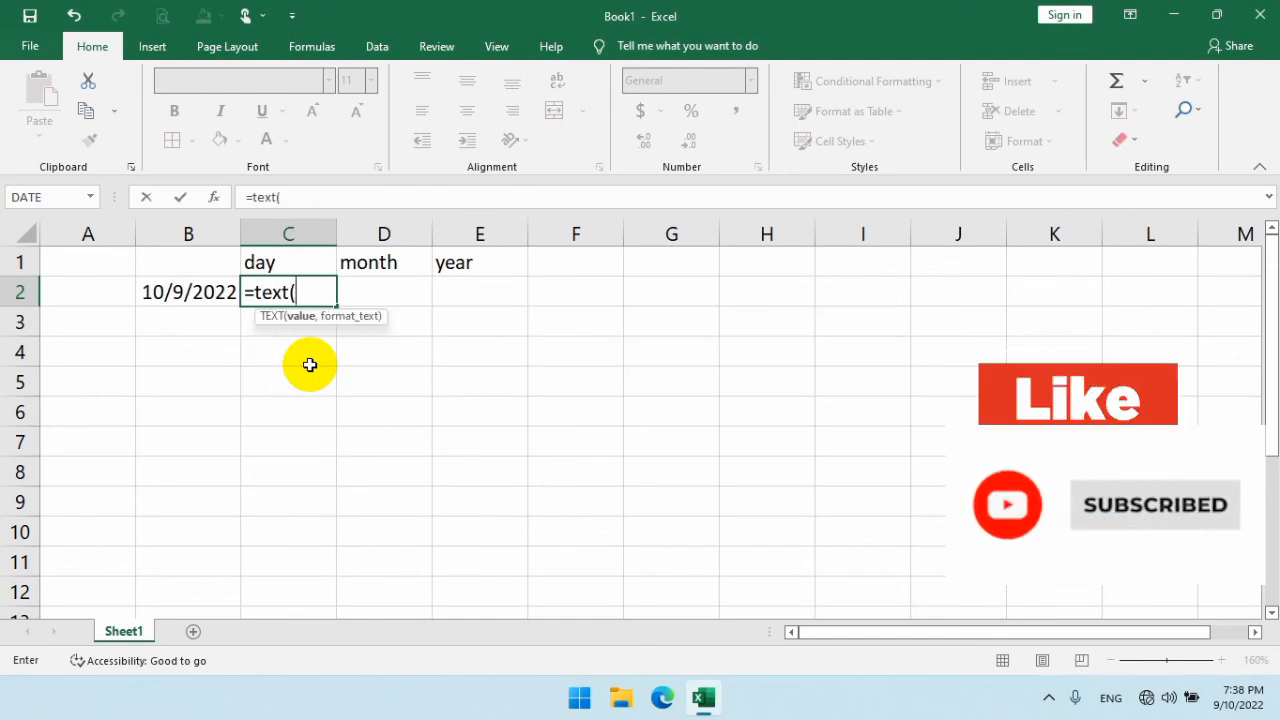
pyautogui.click(190, 296)
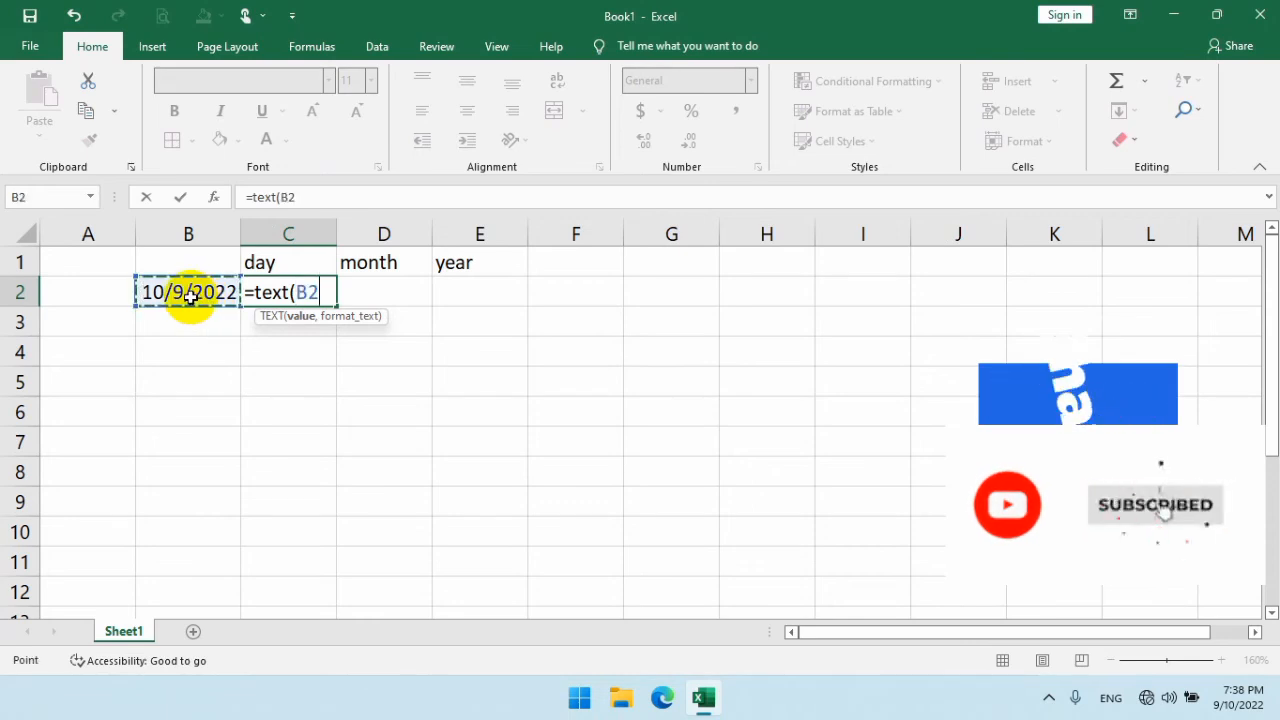
pyautogui.write(',')
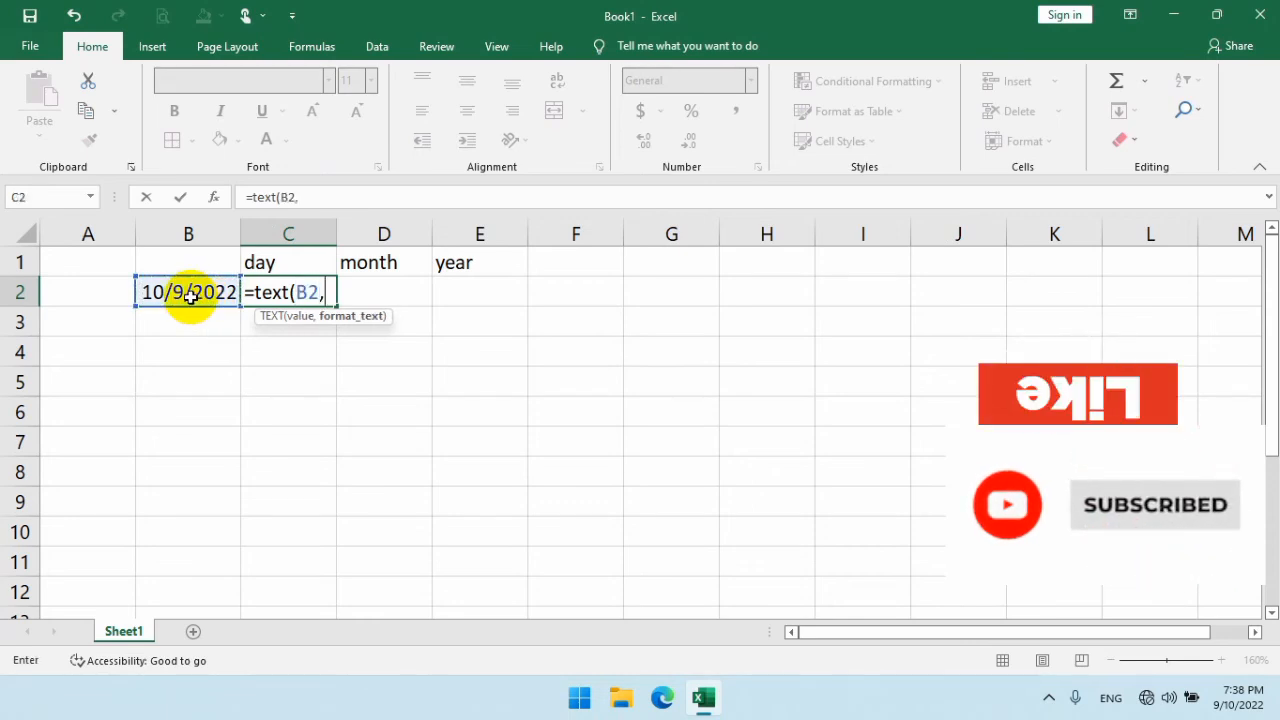